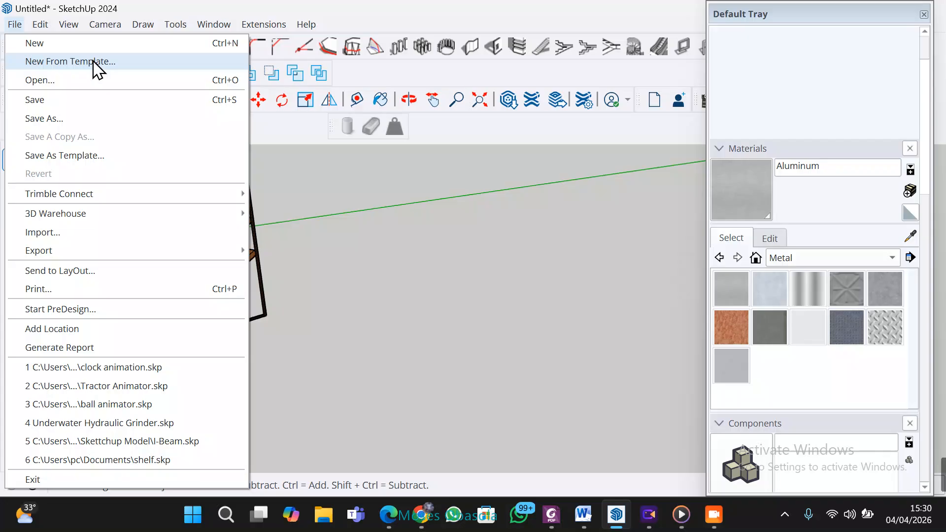
Step: Start a new model from the Architectural template in centimeters
left_click(93, 62)
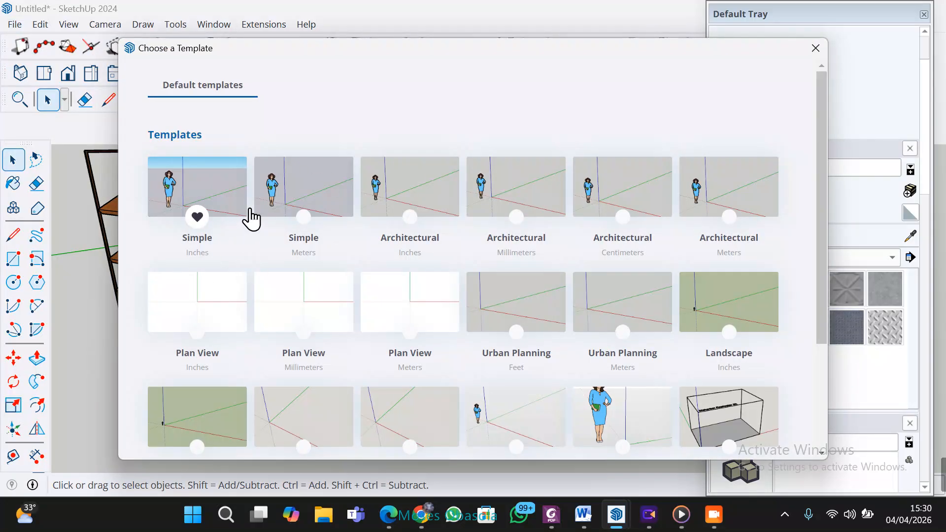
scroll(601, 273, "down", 3)
scroll(606, 258, "up", 2)
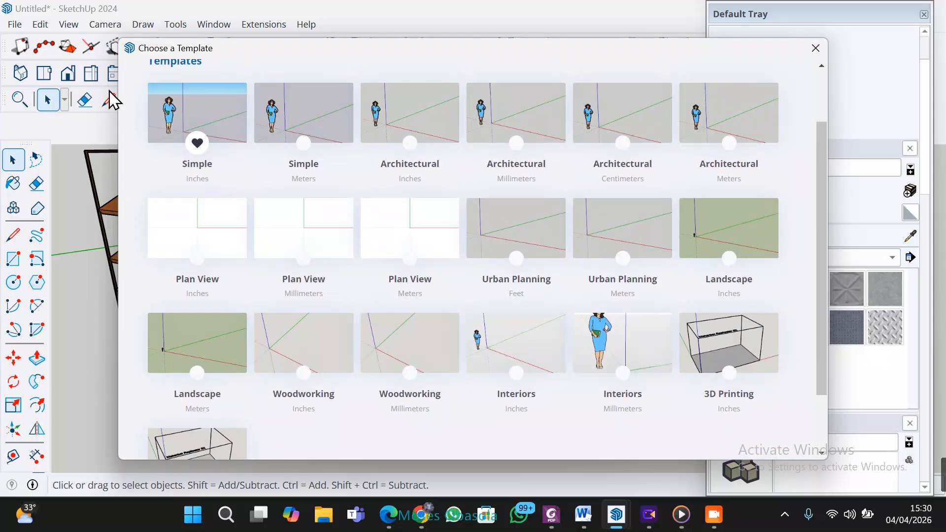
left_click(636, 112)
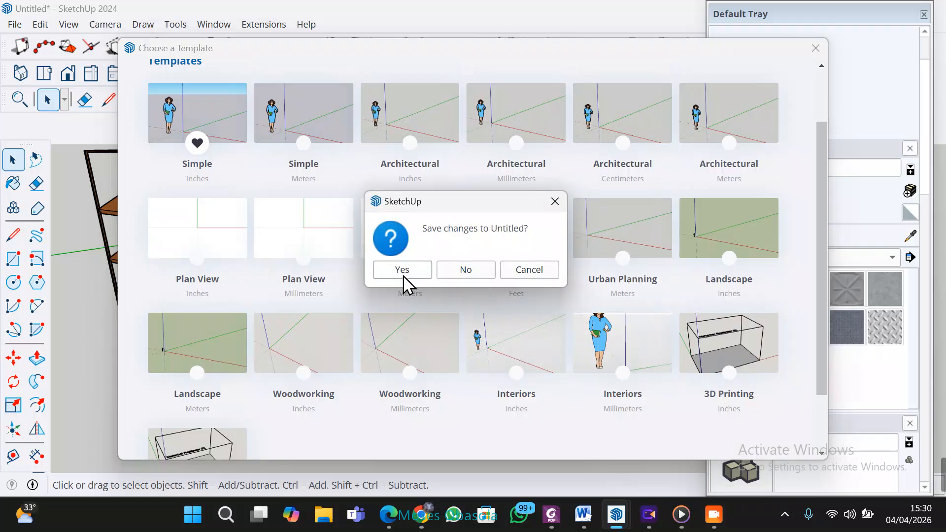
Step: Save the current model as "shoe rack" in the Skettchup Model folder before opening the new one
left_click(403, 271)
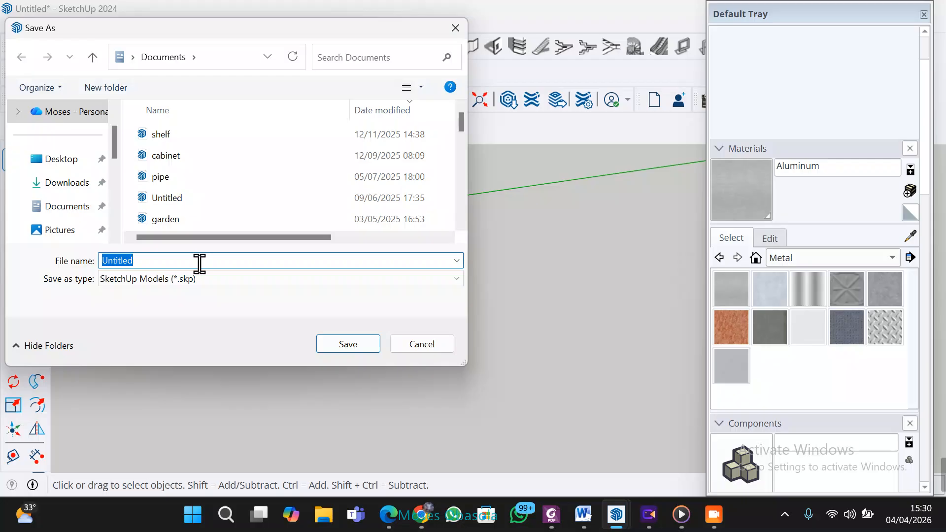
type("show")
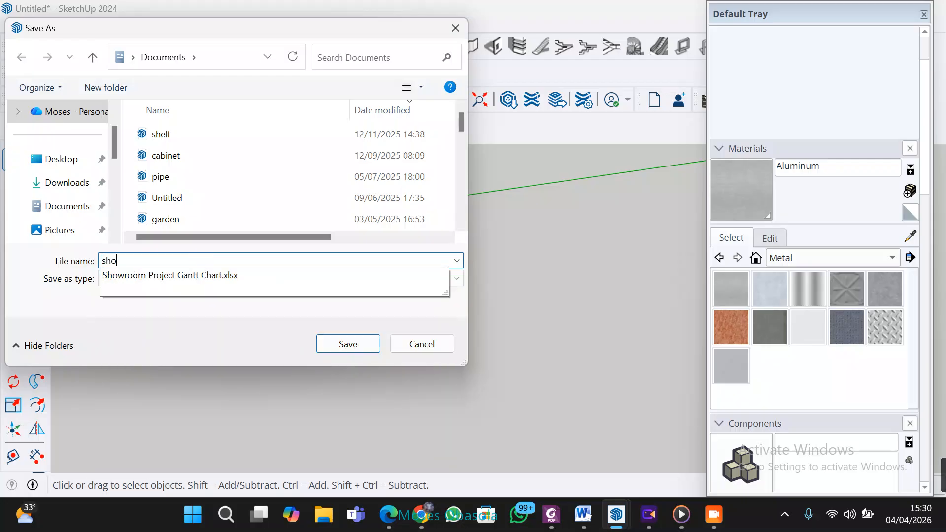
key("BackSpace")
key("BackSpace")
type("erack")
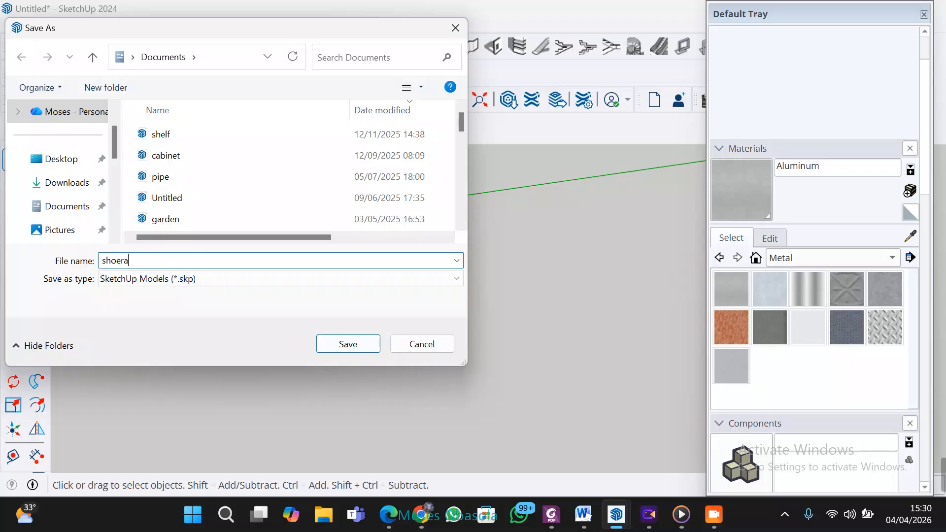
left_click(124, 260)
scroll(249, 193, "up", 5)
scroll(264, 190, "down", 5)
scroll(259, 192, "up", 5)
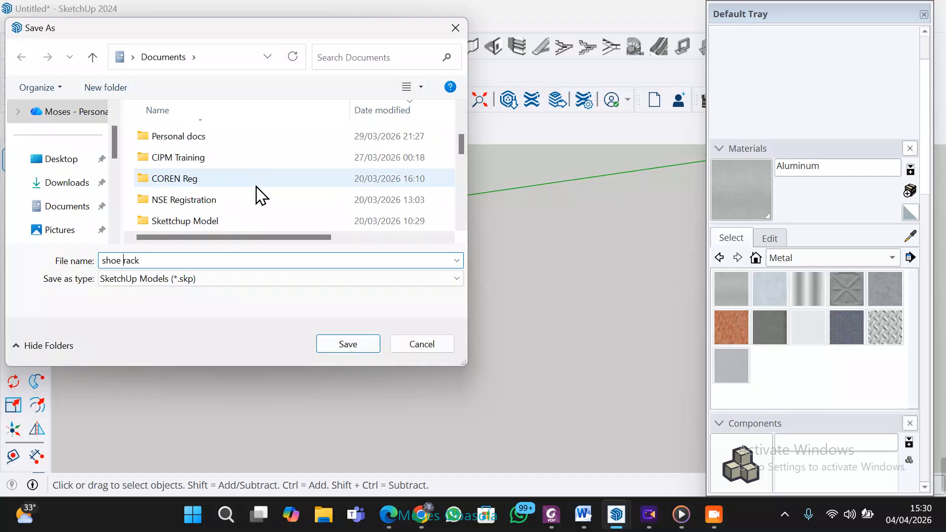
double_click(202, 220)
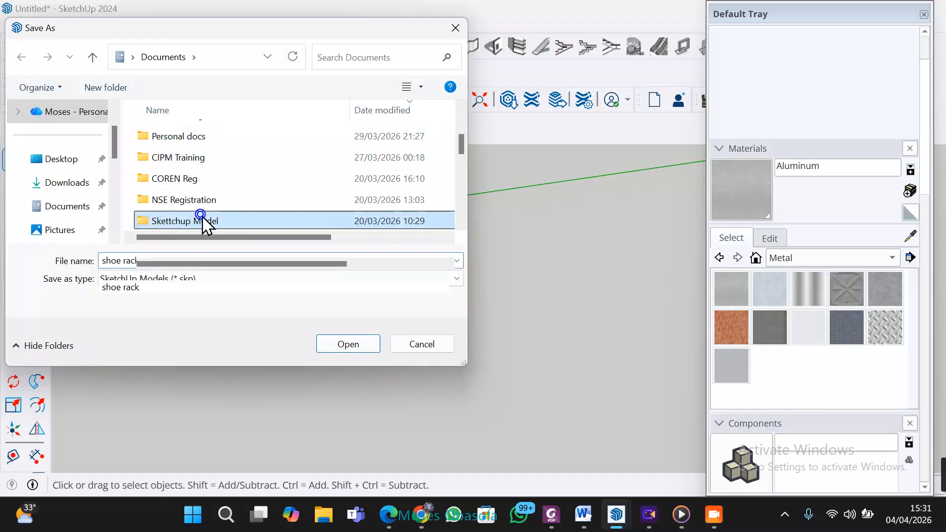
left_click(350, 347)
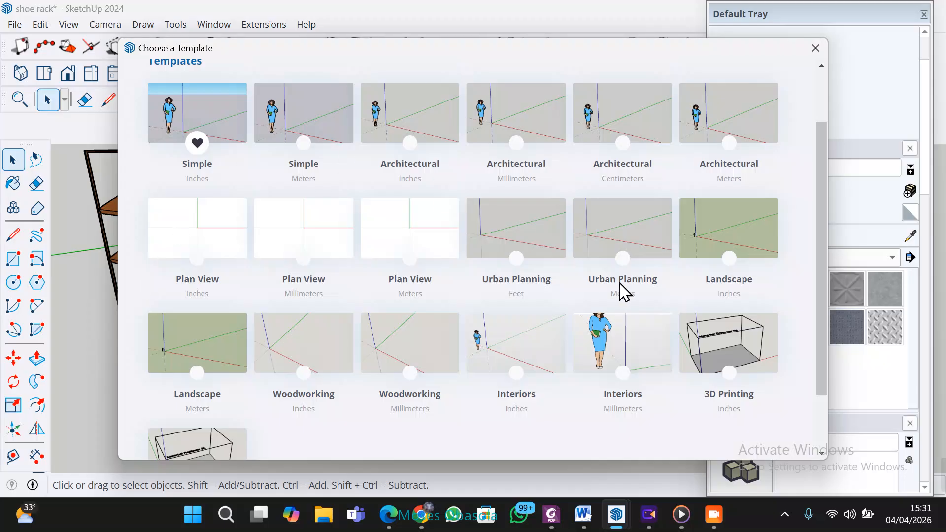
left_click(416, 189)
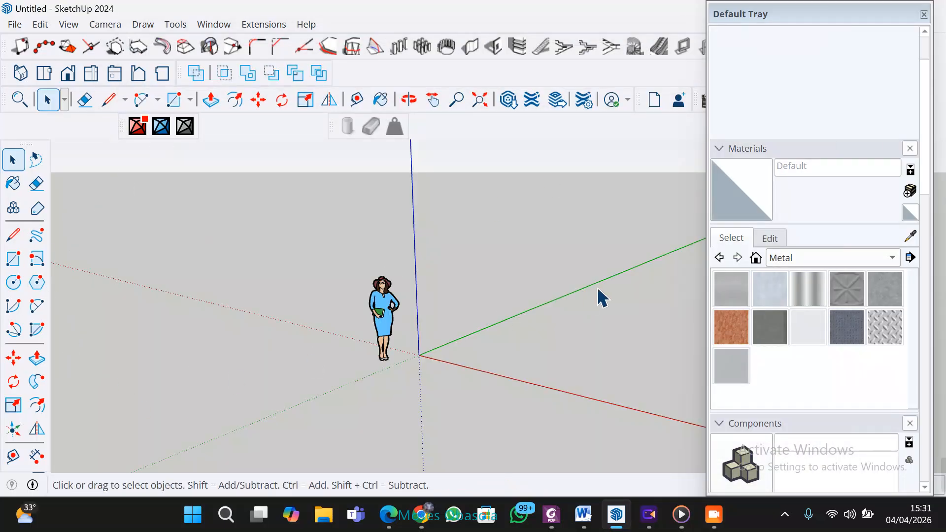
Step: Save the new empty model as "Ward robe" in the Skettchup Model folder
scroll(591, 303, "down", 3)
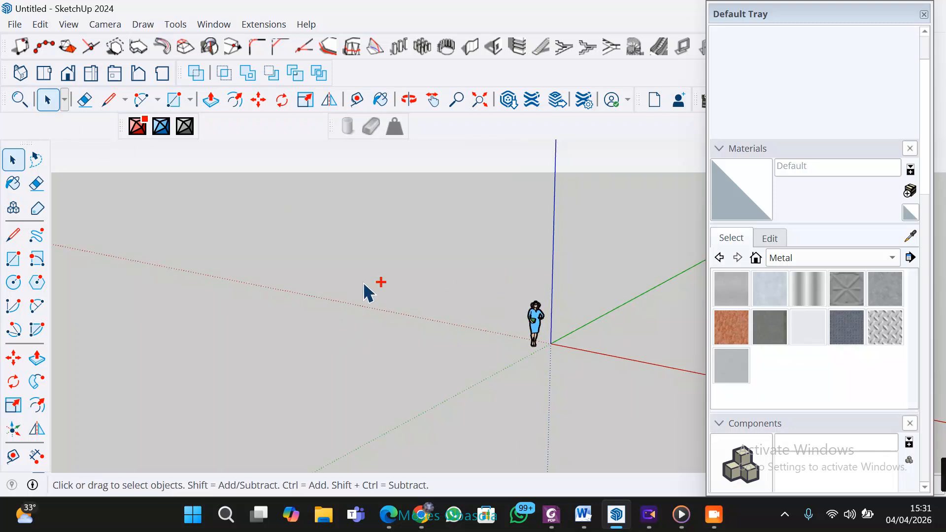
key("ctrl+s")
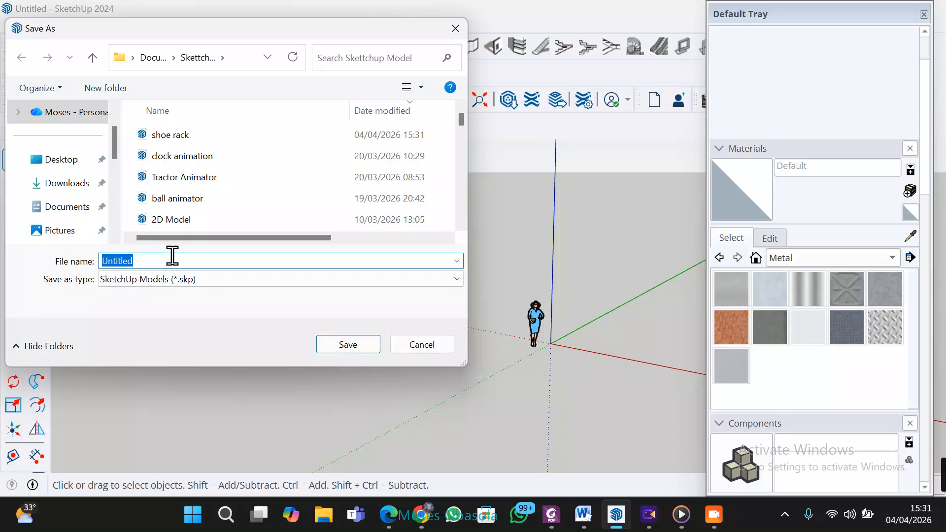
type("Ward robe")
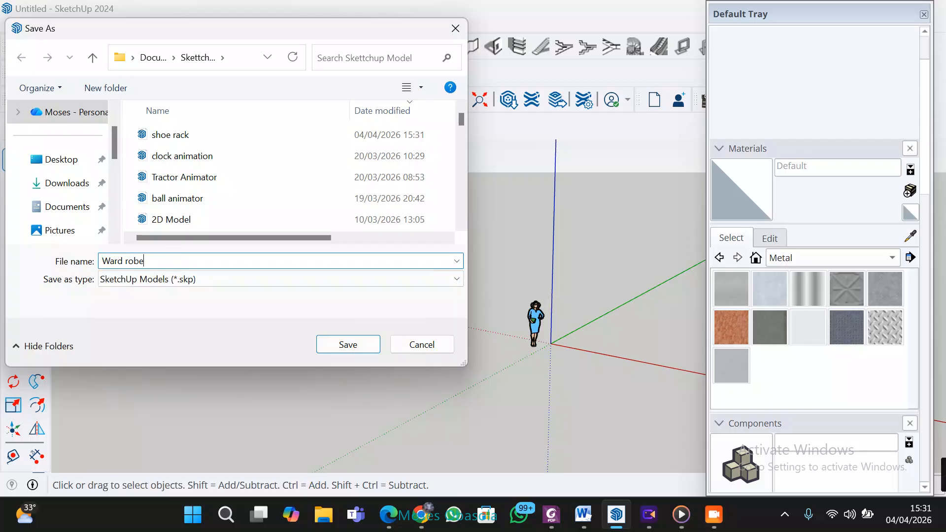
left_click(362, 346)
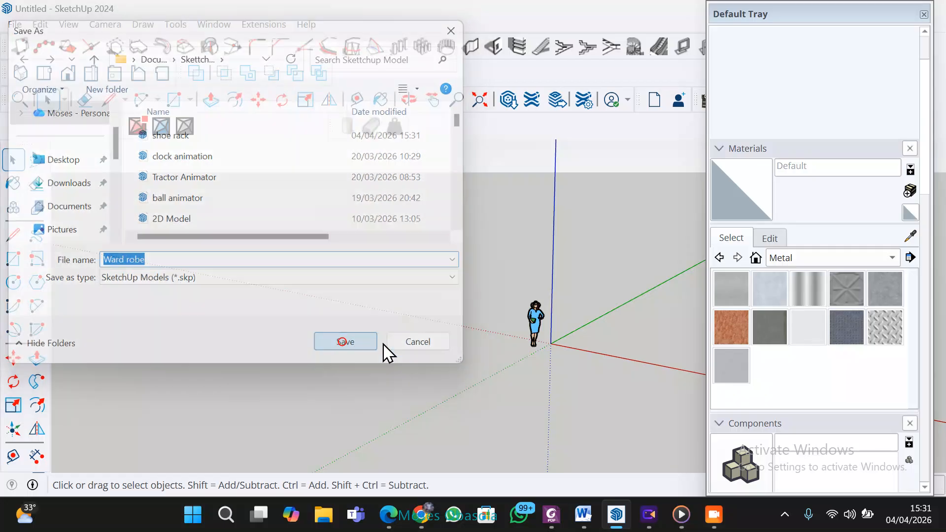
middle_click_drag(613, 243, 312, 387)
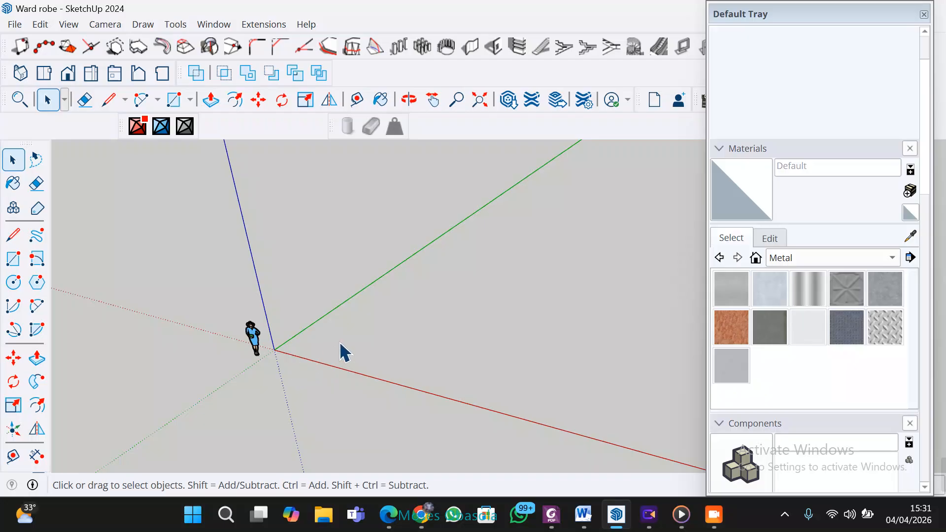
left_click(712, 517)
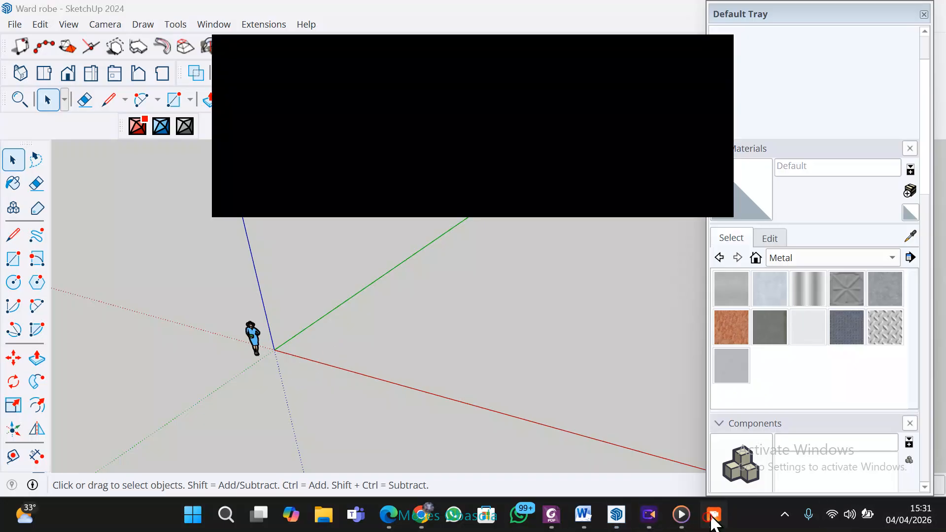
left_click(700, 57)
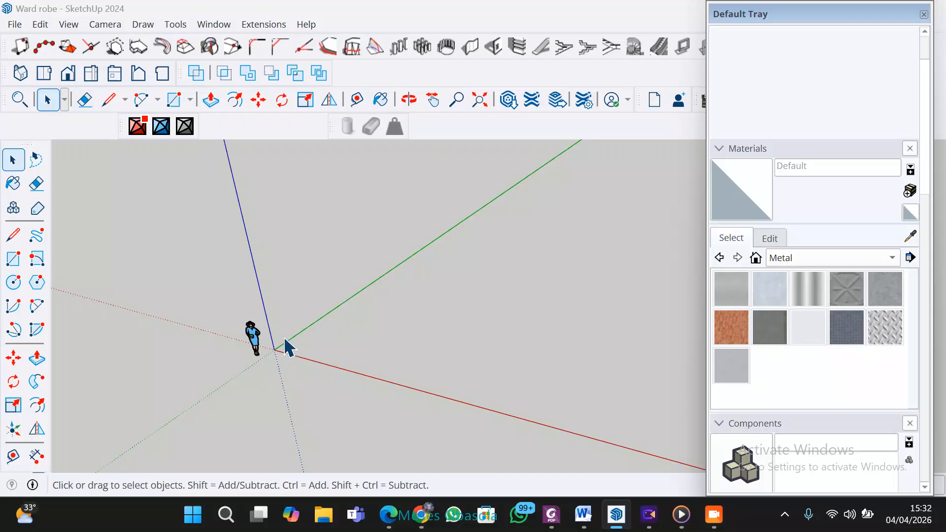
Step: Draw a 120 × 40 cm rectangle on the ground plane, docking the floating Default Tray beside the drawing area
middle_click_drag(343, 305, 241, 306)
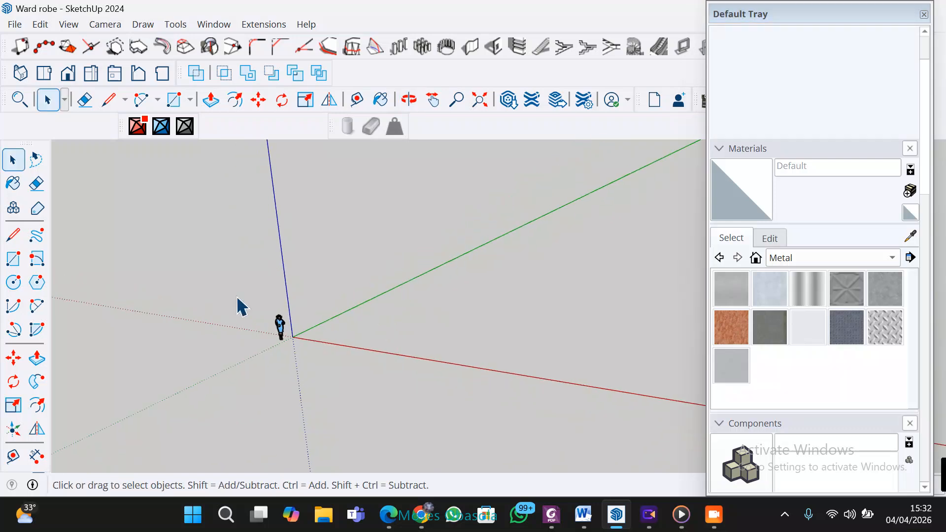
left_click(12, 261)
scroll(429, 320, "up", 5)
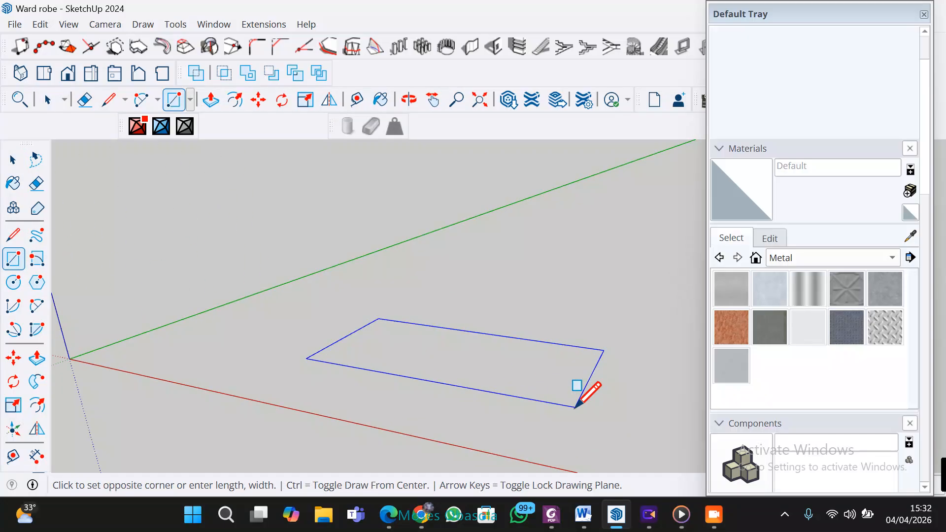
left_click_drag(815, 17, 540, 310)
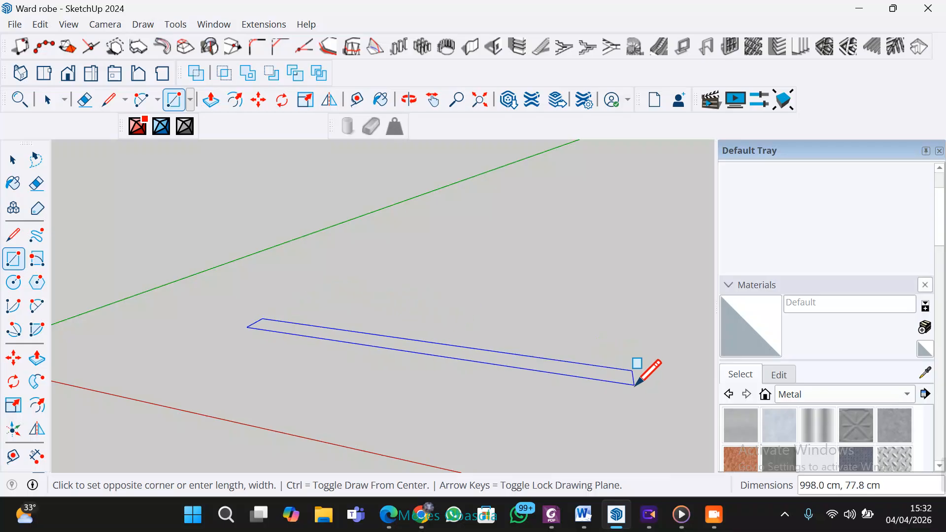
scroll(635, 385, "down", 3)
middle_click_drag(646, 312, 527, 283)
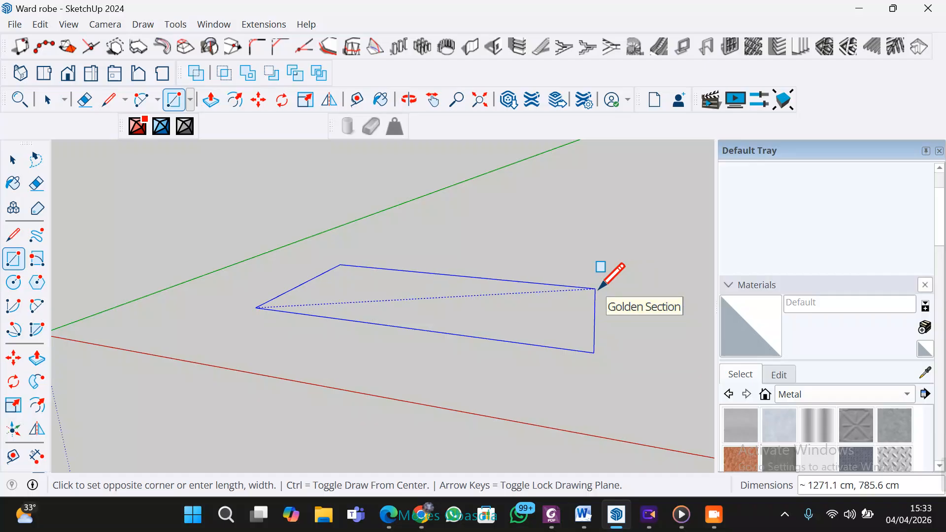
type("120,")
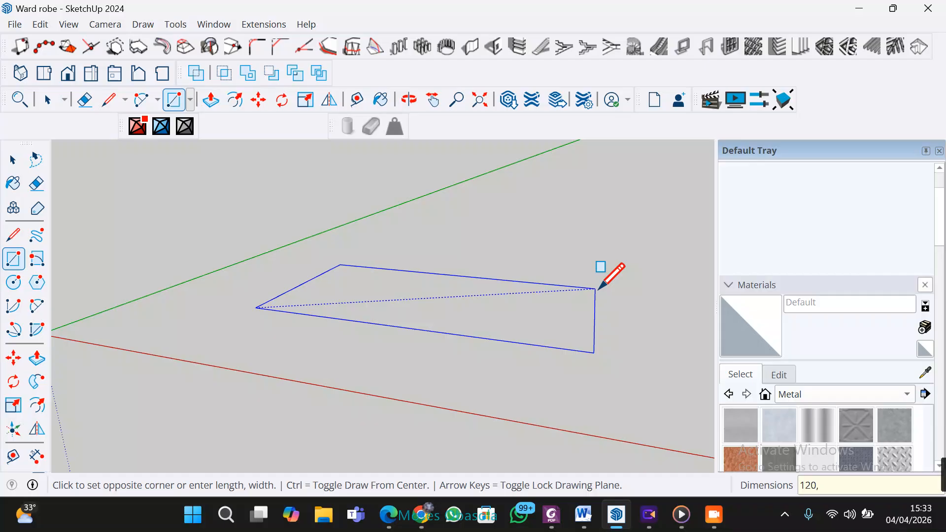
key("Return")
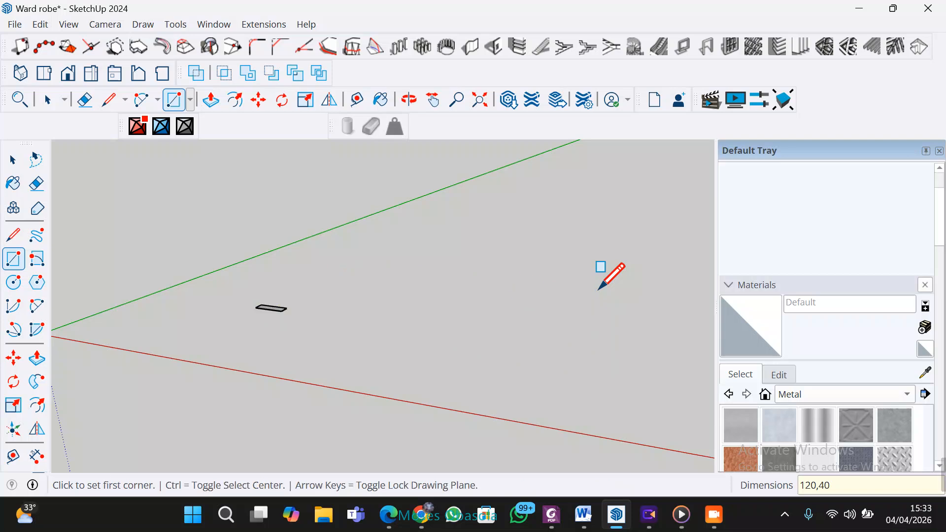
Step: Push/Pull the rectangle upward 180 cm to form the wardrobe's solid body
scroll(289, 363, "up", 6)
middle_click_drag(289, 363, 460, 371, "shift")
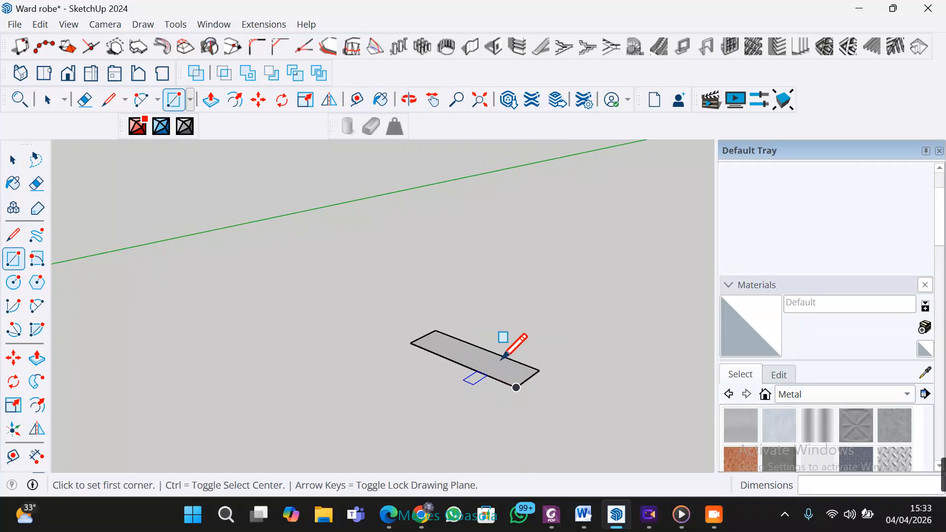
scroll(507, 377, "up", 4)
mouse_move(499, 375)
middle_mouse_down()
mouse_move(482, 387)
mouse_move(502, 372)
middle_mouse_up()
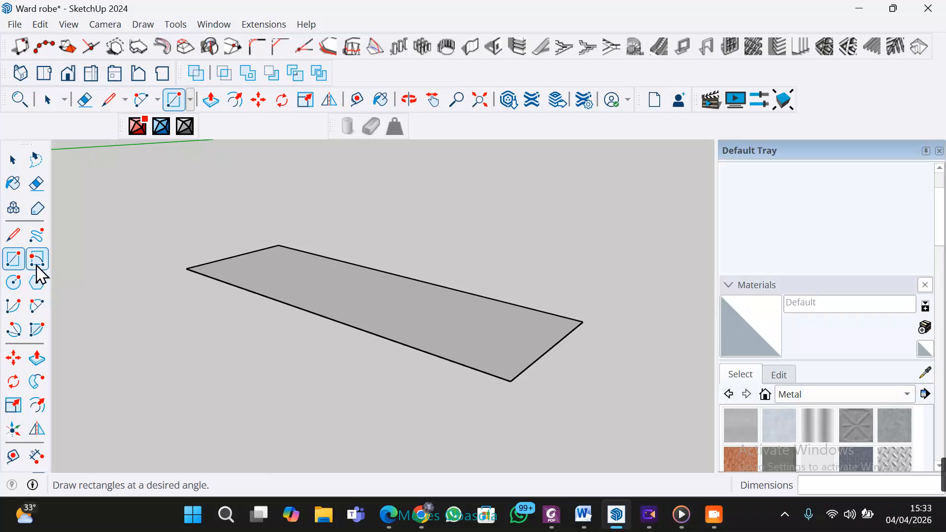
left_click(46, 364)
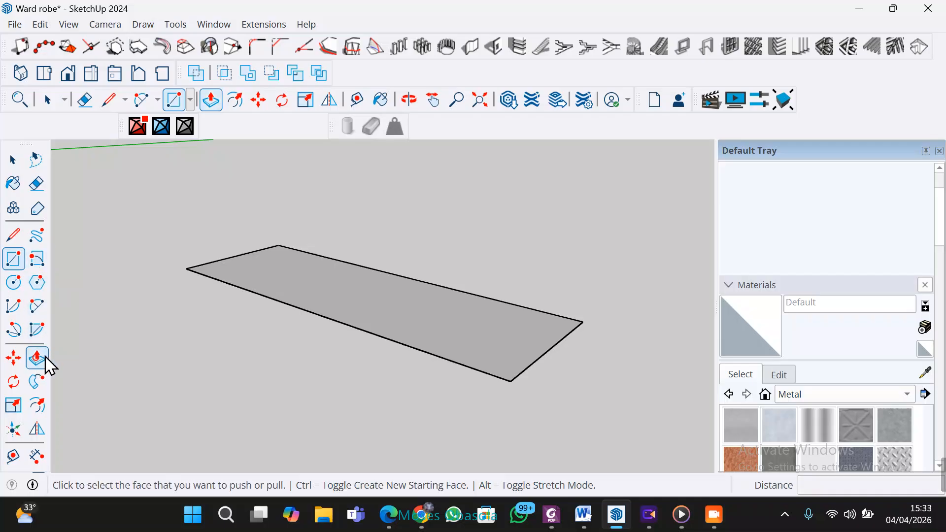
left_click(509, 350)
middle_click_drag(511, 185, 524, 312)
type("1")
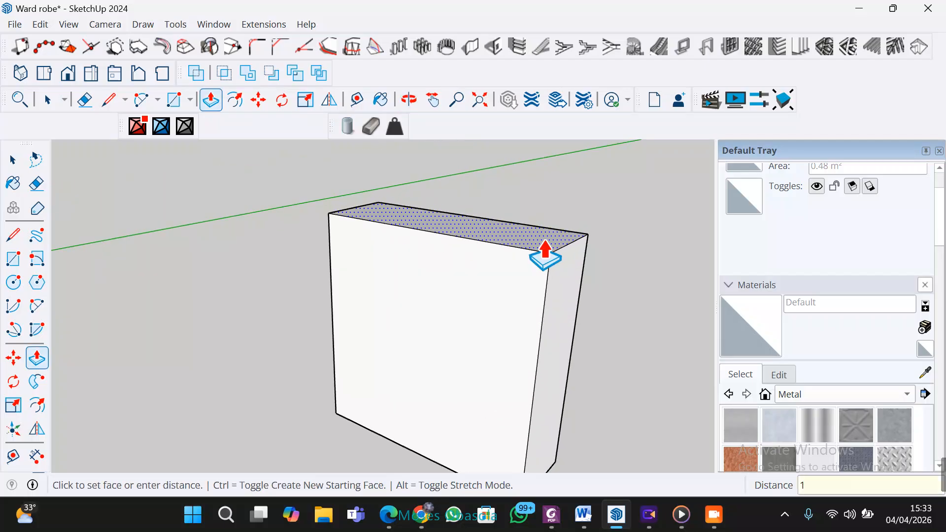
type("80")
key("Return")
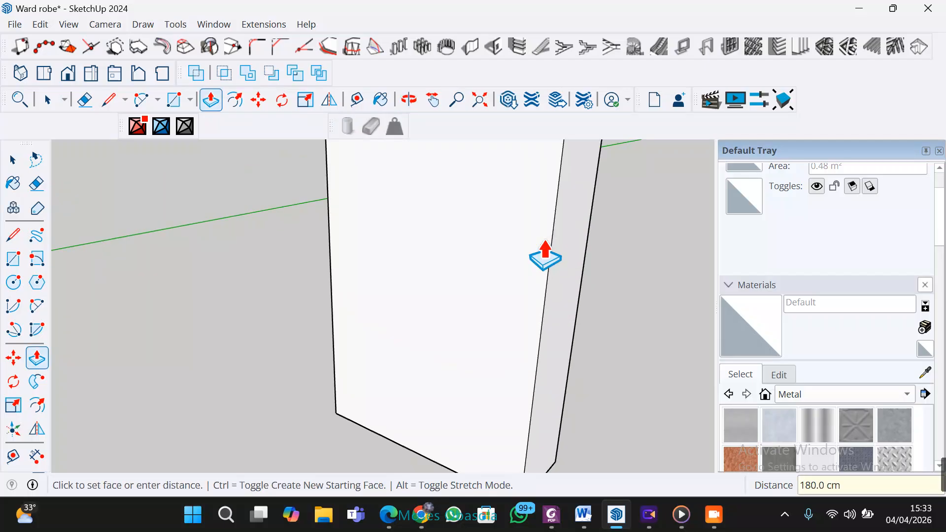
Step: Place a Tape Measure guide on the wide front face, 120 cm from its far vertical edge
scroll(559, 221, "down", 5)
middle_click_drag(541, 227, 509, 232)
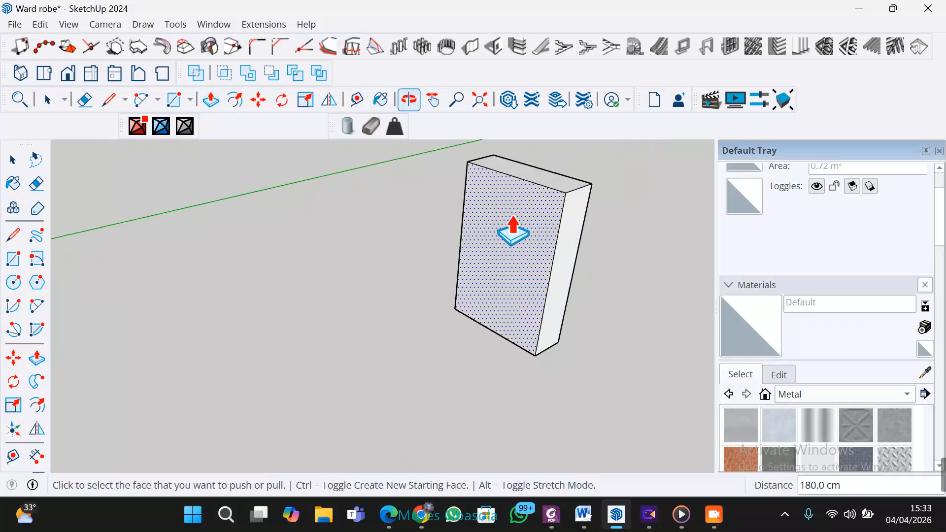
scroll(518, 217, "up", 3)
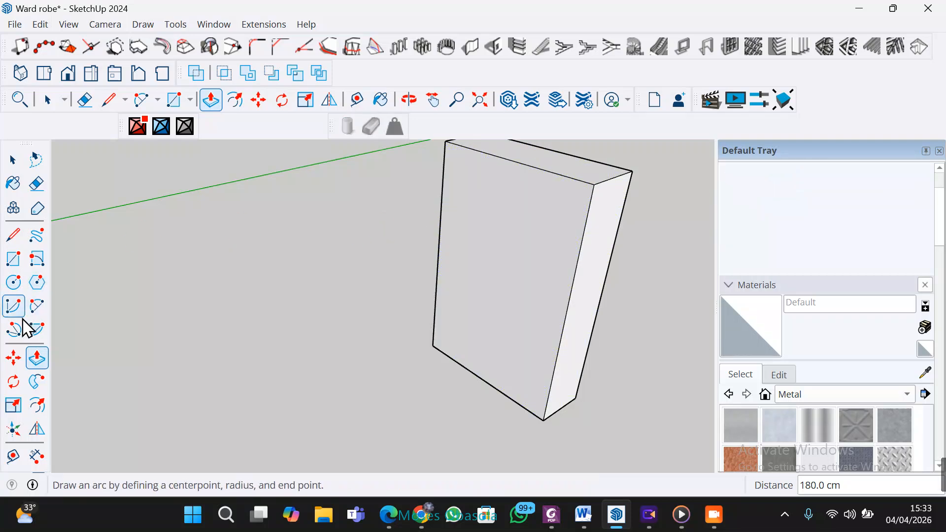
left_click(13, 458)
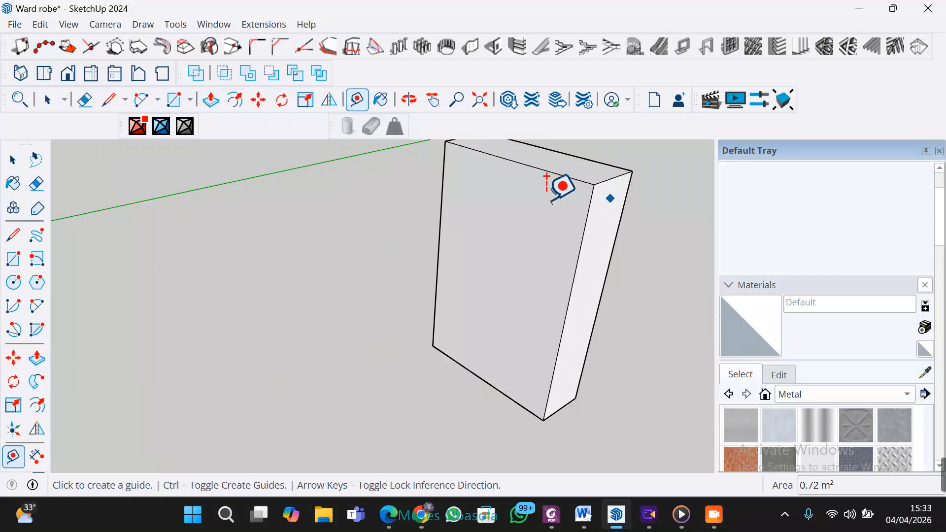
left_click(440, 179)
left_click(440, 203)
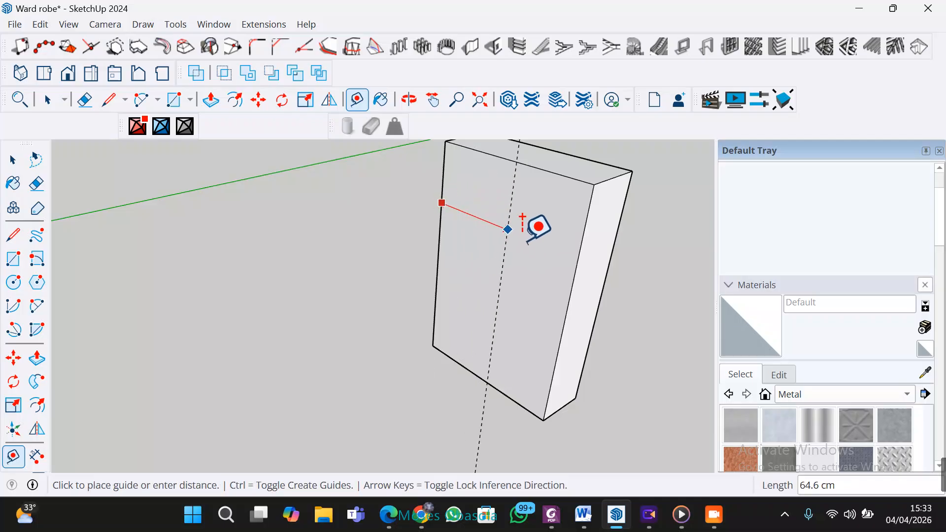
type("1")
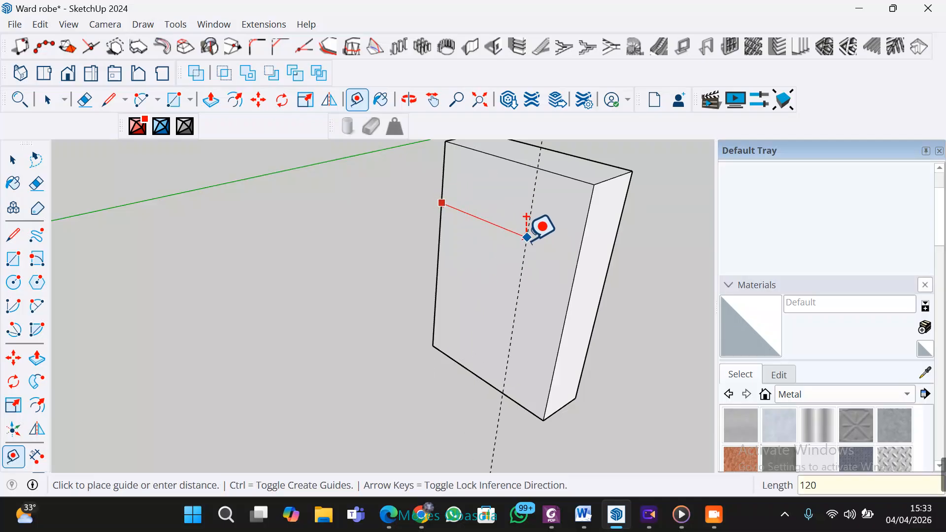
type("20")
key("Return")
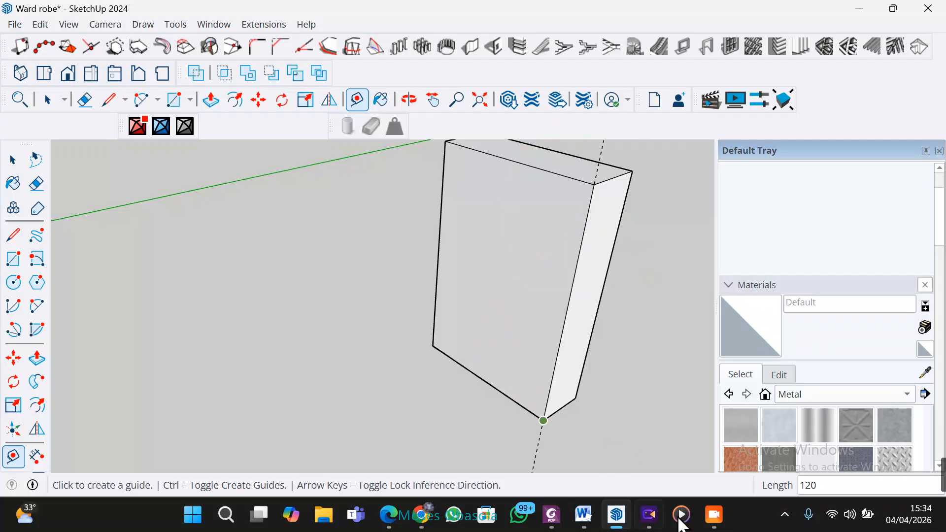
mouse_move(679, 524)
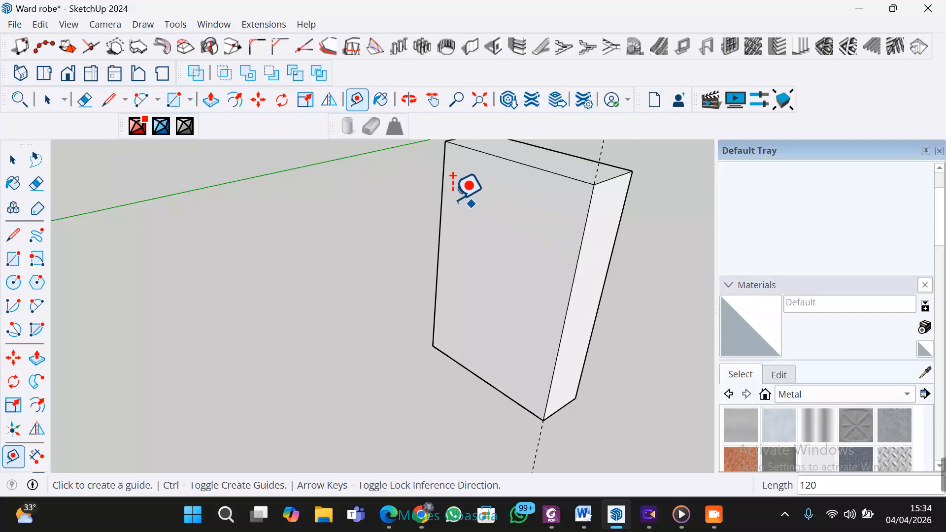
Step: Place a Tape Measure guide on the wide front face, 80 cm from its far vertical edge
left_click(442, 193)
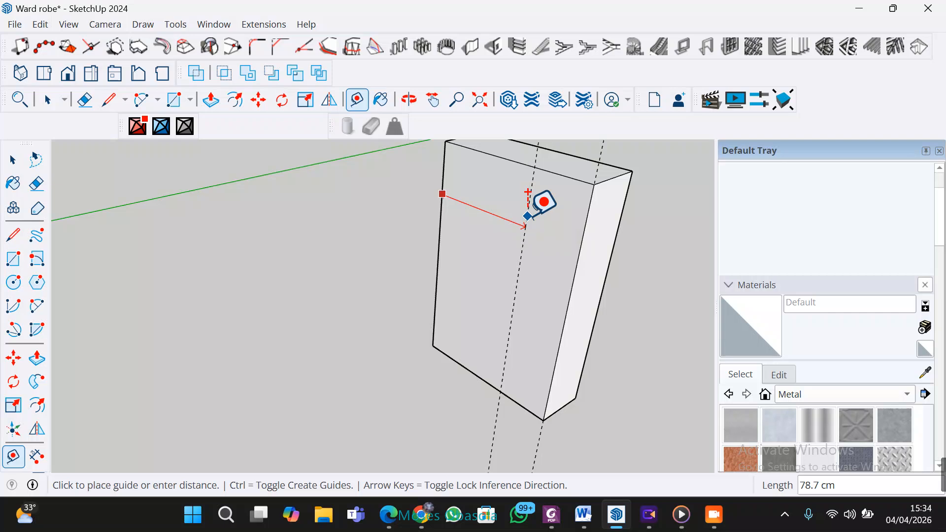
left_click(722, 516)
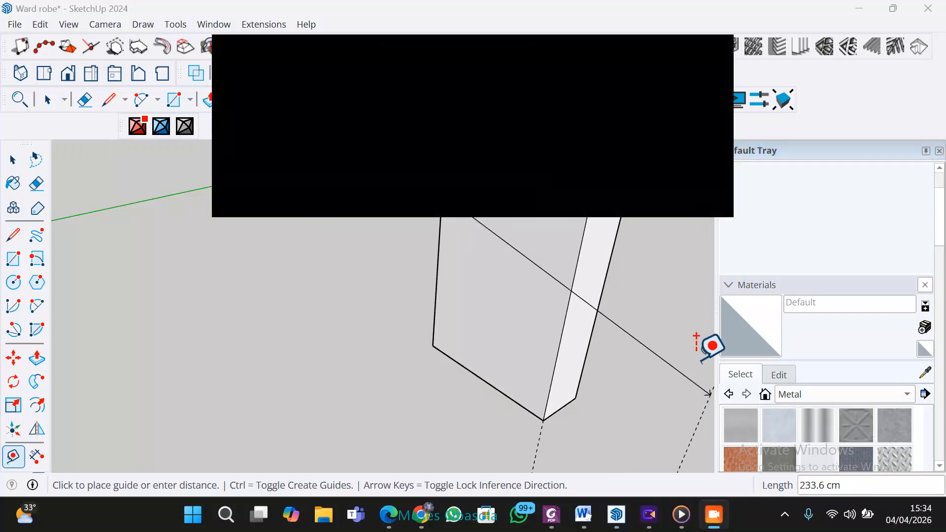
left_click(700, 47)
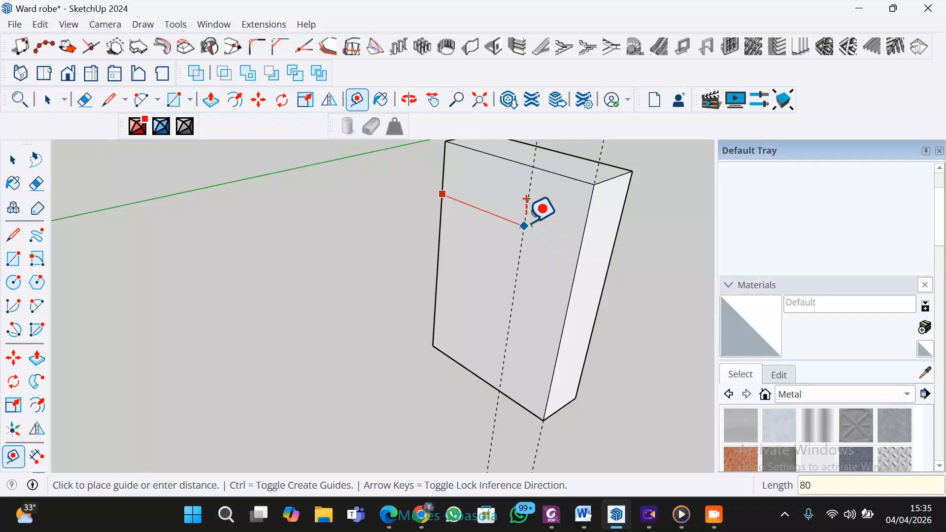
key("Return")
Step: Place a horizontal Tape Measure guide on the front face, 60 cm above its bottom edge
middle_click_drag(583, 188, 520, 345)
scroll(503, 325, "up", 2)
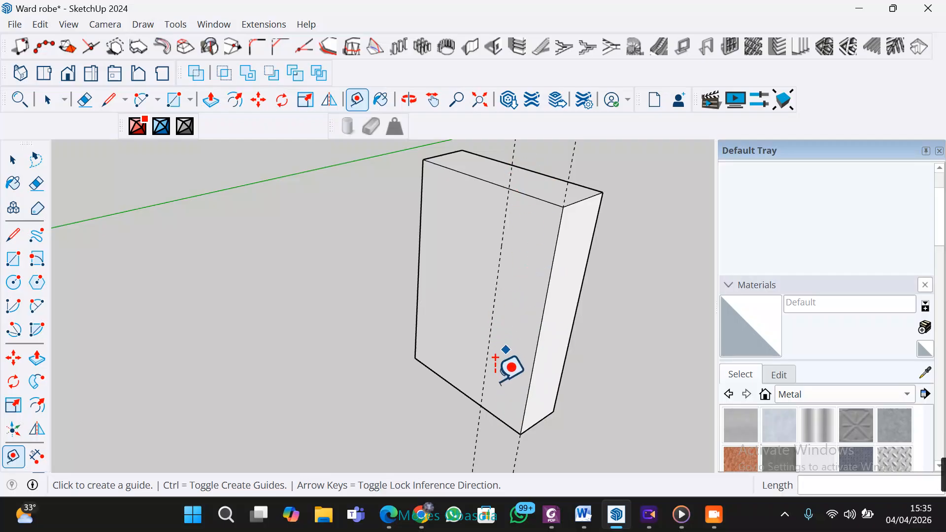
scroll(560, 310, "up", 3)
scroll(501, 338, "down", 3)
middle_click_drag(497, 345, 479, 297)
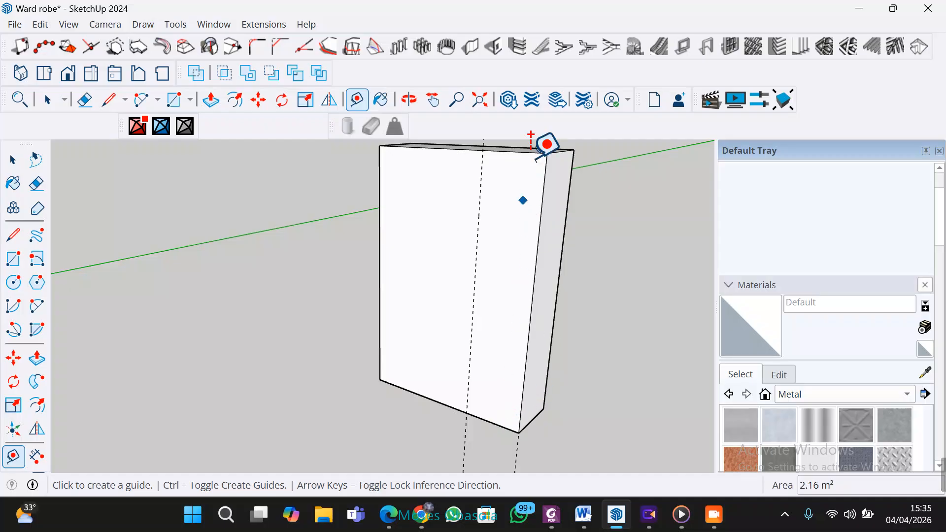
left_click(497, 425)
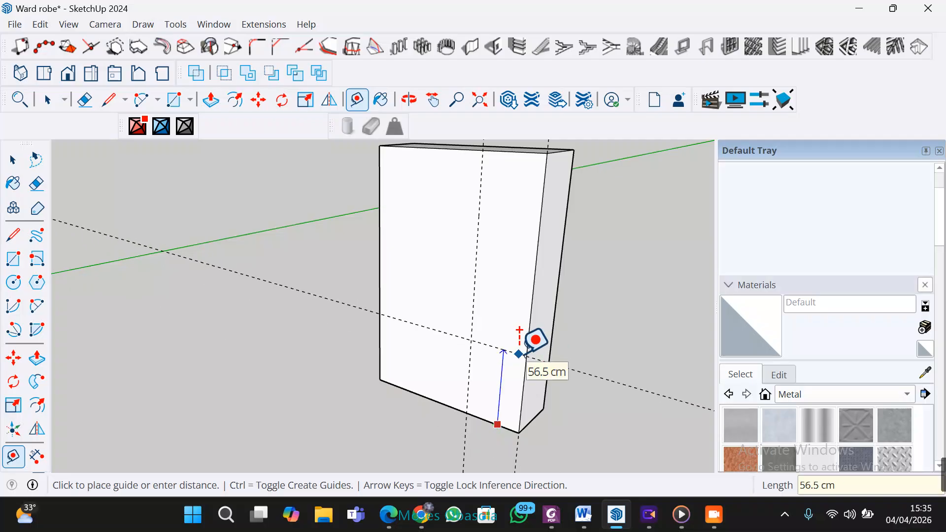
type("60")
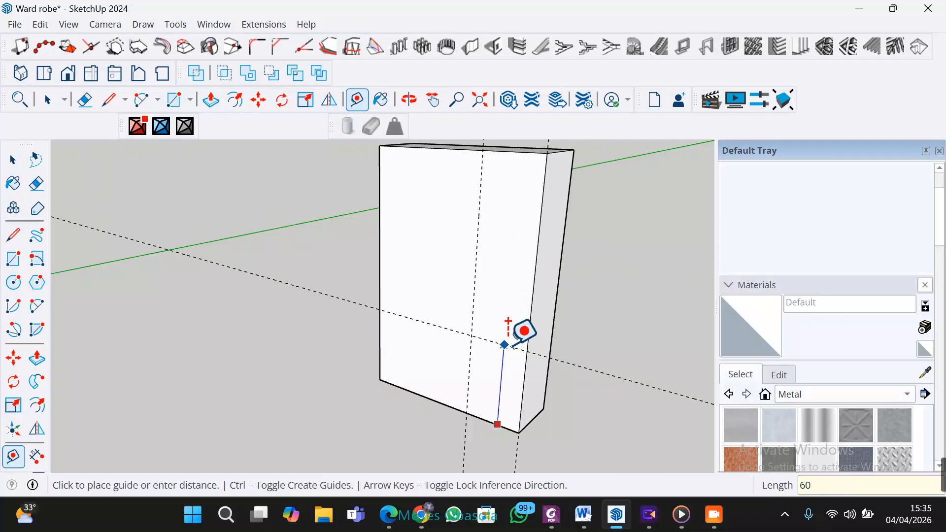
key("Return")
Step: Outline the upper narrow compartment with lines along the guides, from the front face's top edge down to the 60 cm guide and across to the near vertical edge
scroll(537, 305, "down", 3)
middle_click_drag(557, 258, 473, 288)
scroll(418, 327, "up", 5)
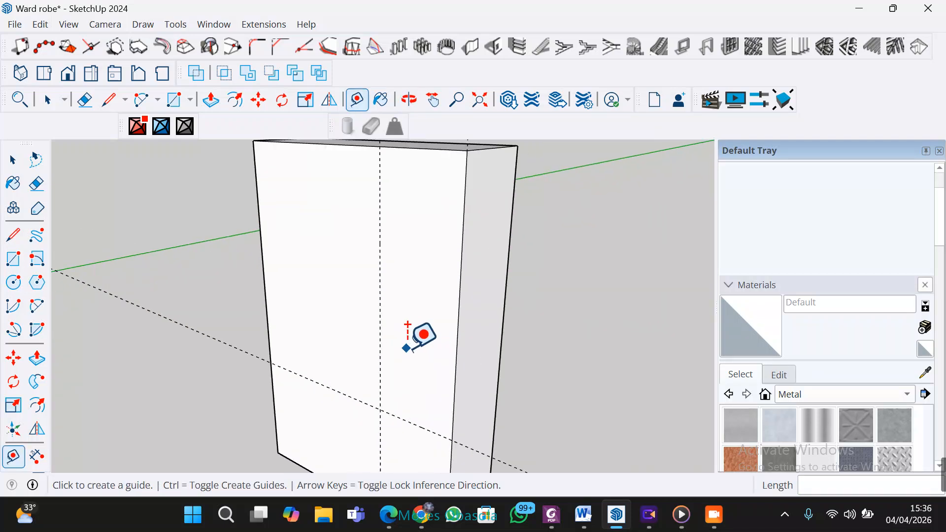
middle_click_drag(419, 335, 437, 313)
scroll(446, 210, "down", 3)
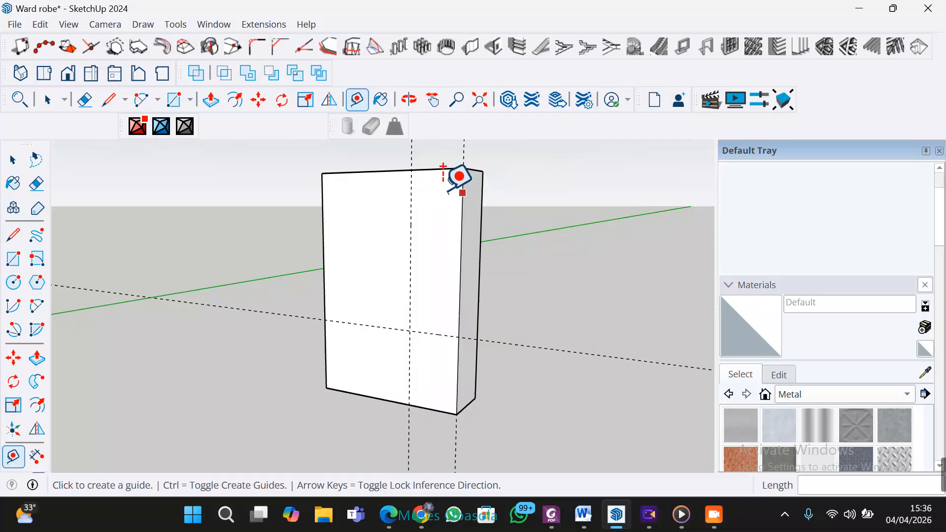
scroll(454, 175, "up", 3)
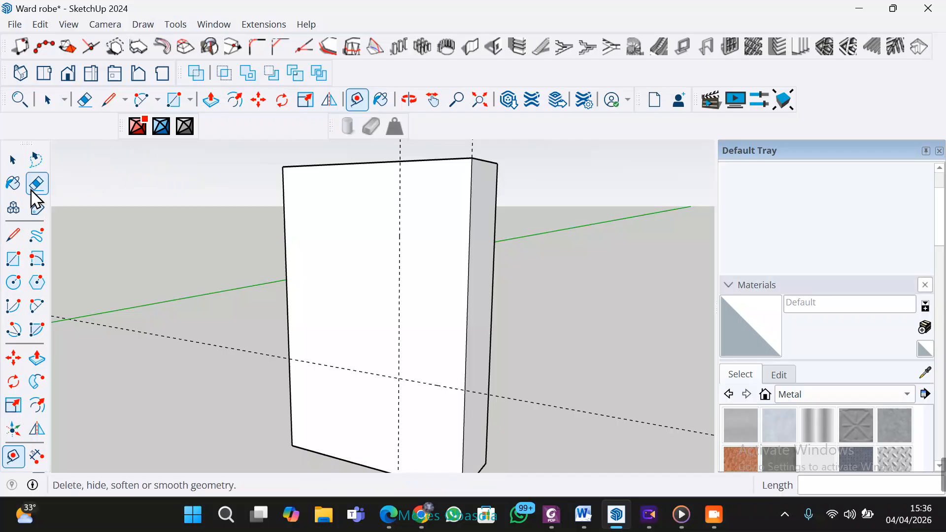
left_click(13, 241)
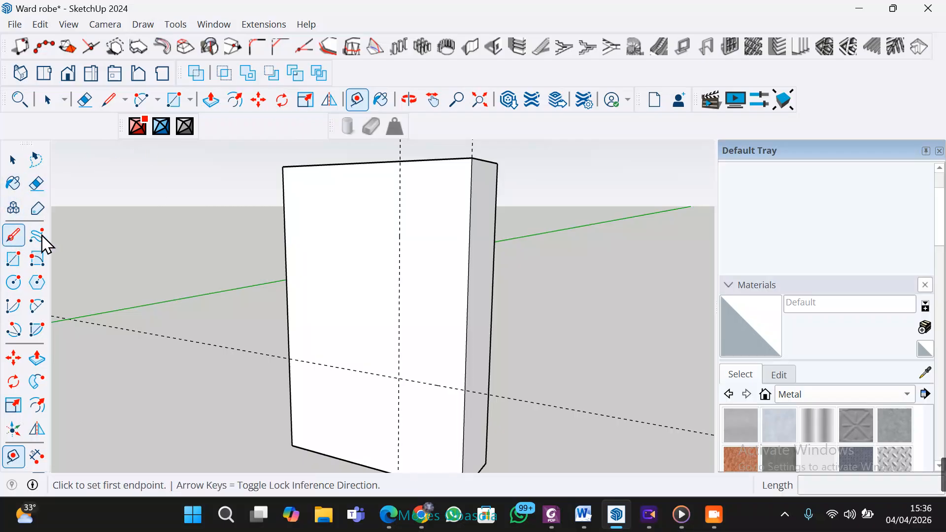
left_click(400, 162)
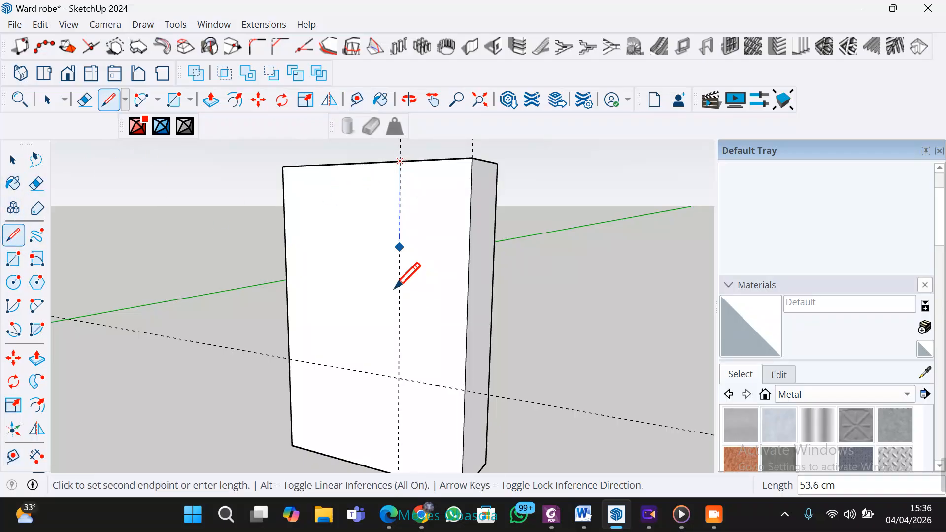
left_click(399, 378)
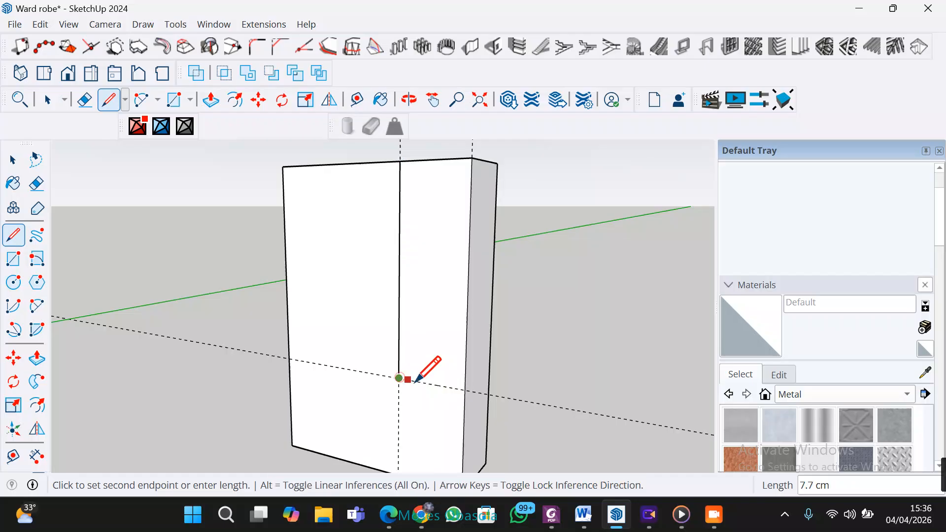
left_click(462, 388)
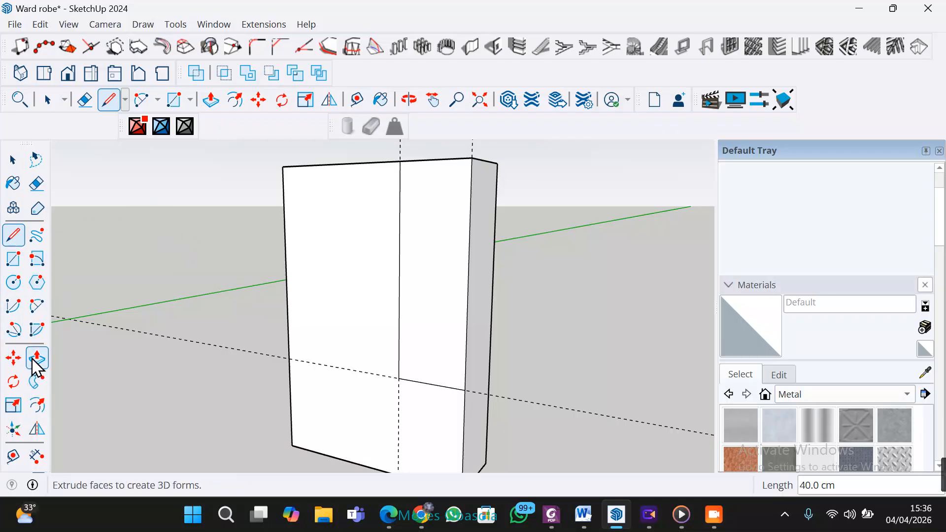
Step: Offset the outline of the upper narrow compartment inward by 2 cm
left_click(38, 418)
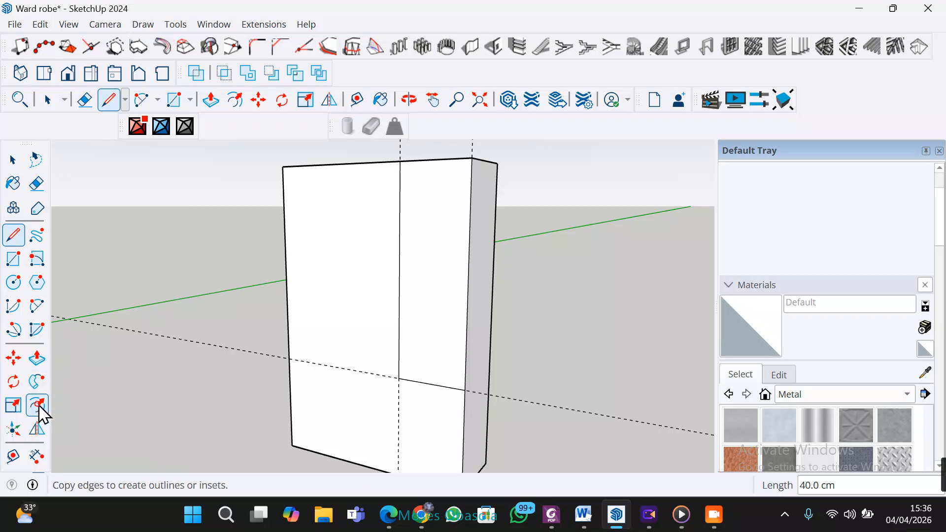
left_click(438, 162)
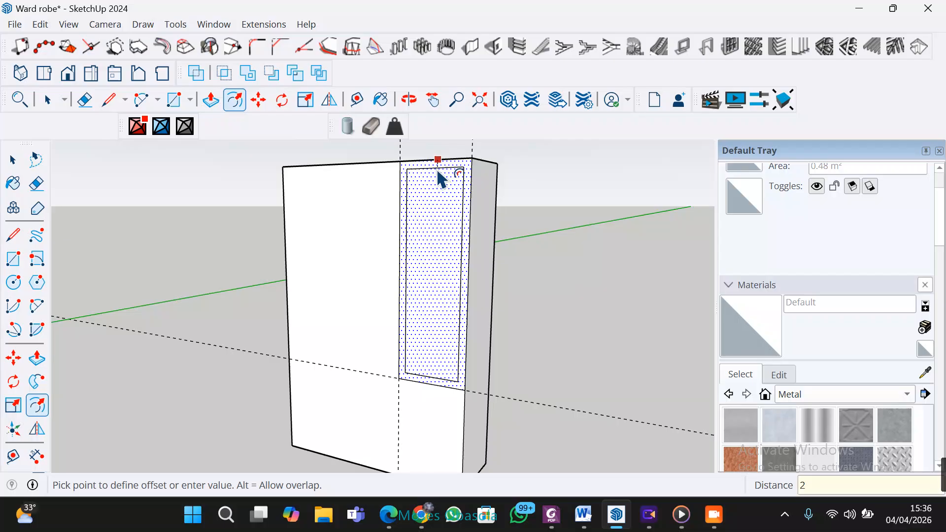
key("Return")
scroll(428, 176, "up", 3)
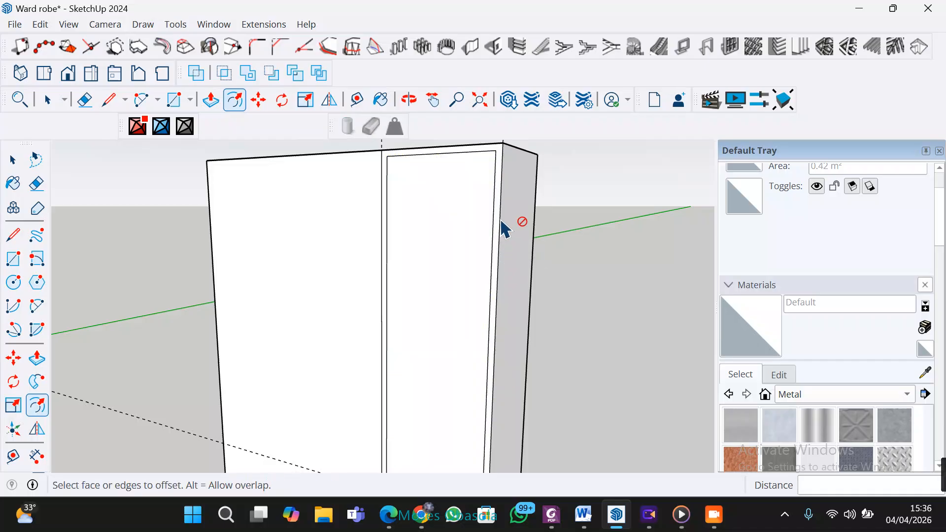
scroll(457, 227, "down", 1)
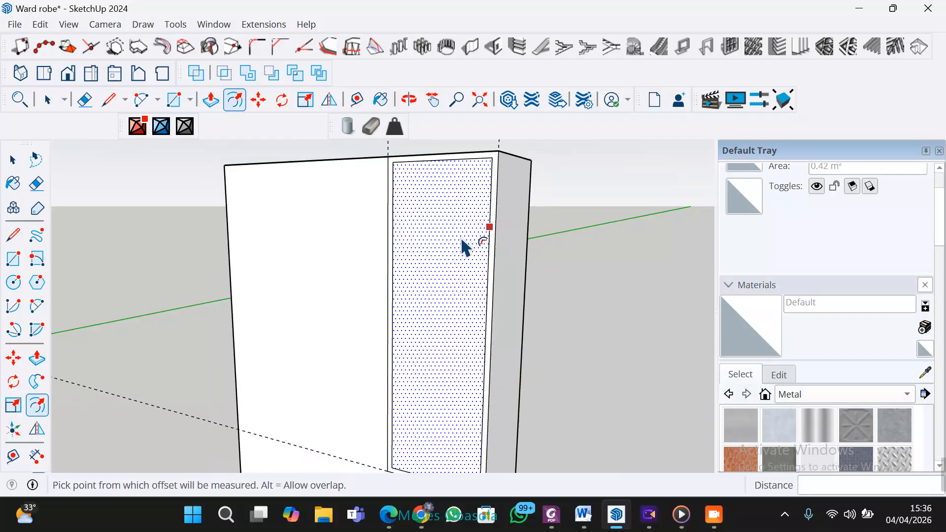
Step: Push/Pull the inset panel of the upper narrow compartment 38 cm into the body
left_click(38, 359)
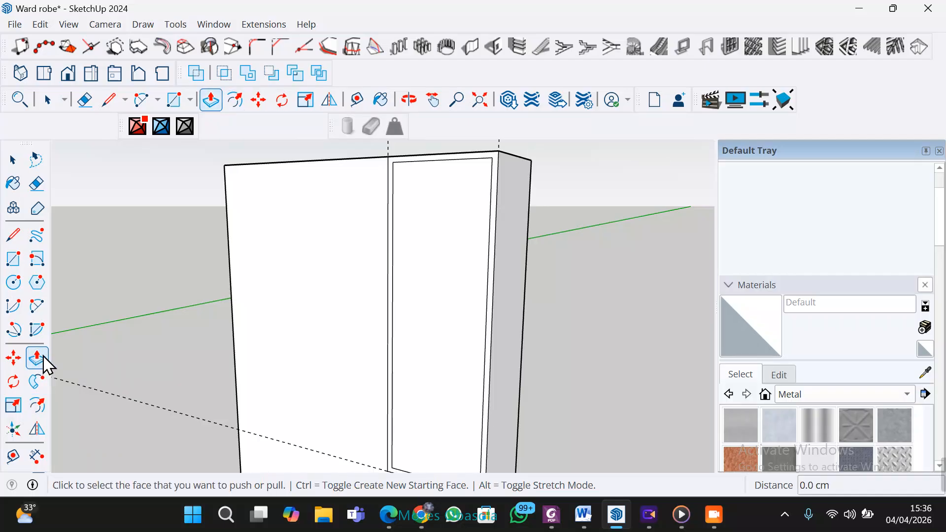
left_click(438, 278)
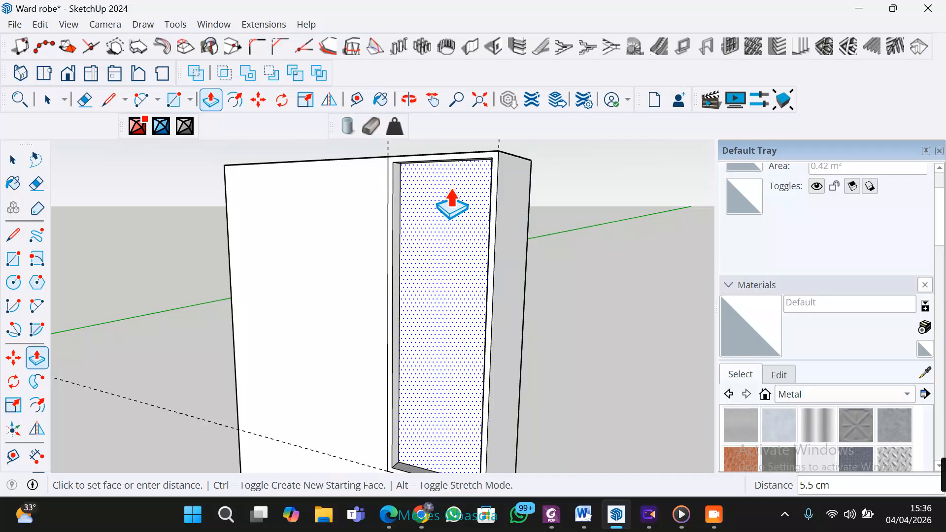
key("Return")
Step: Draw a 60 cm vertical line from the hollowed compartment's lower outer corner down the guide to the front face's bottom edge
middle_click_drag(437, 200, 382, 406)
scroll(423, 383, "up", 3)
middle_click_drag(424, 380, 451, 320)
scroll(407, 331, "up", 1)
scroll(406, 332, "up", 1)
scroll(401, 332, "down", 1)
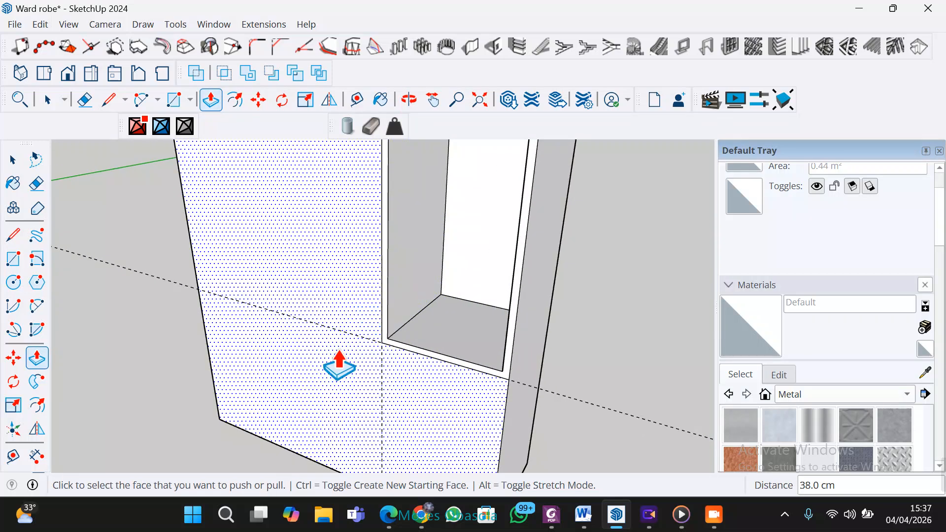
scroll(345, 368, "down", 1)
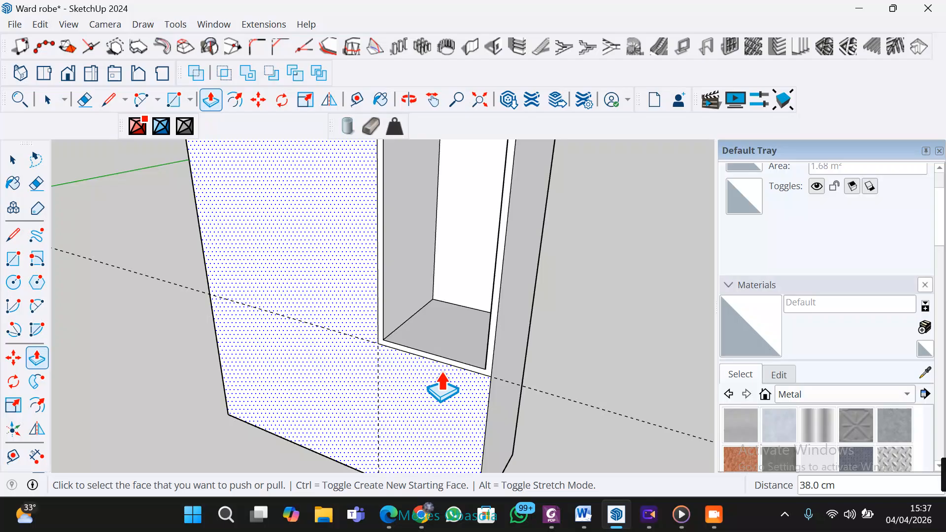
middle_click_drag(412, 385, 427, 318)
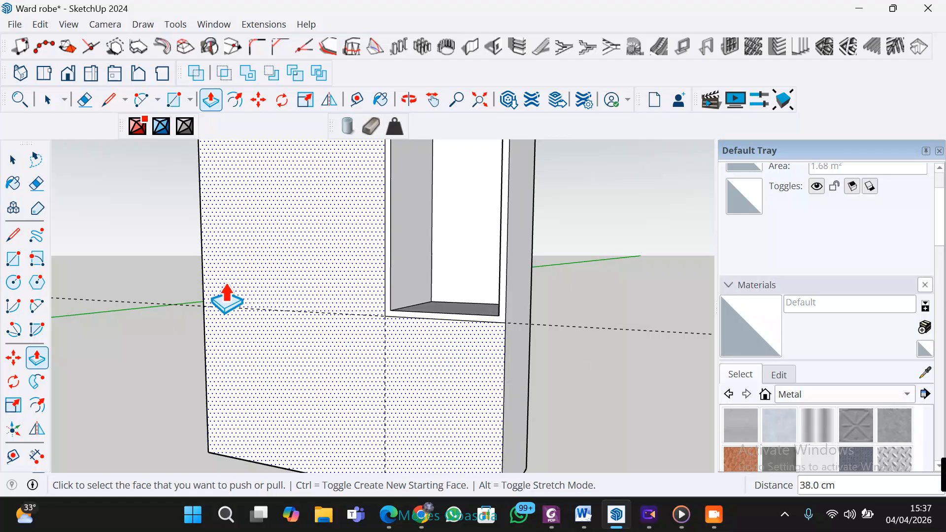
left_click(14, 235)
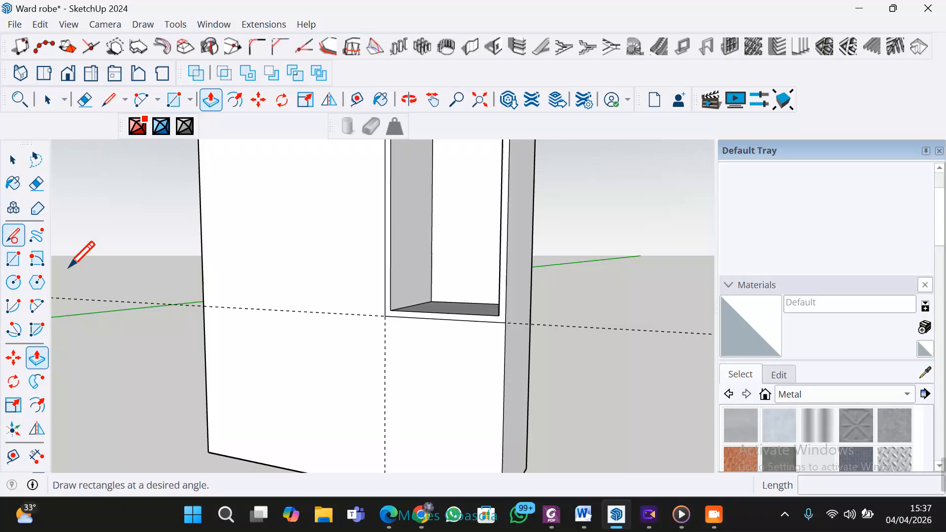
left_click(386, 315)
scroll(375, 424, "down", 1)
middle_click_drag(380, 447, 399, 359)
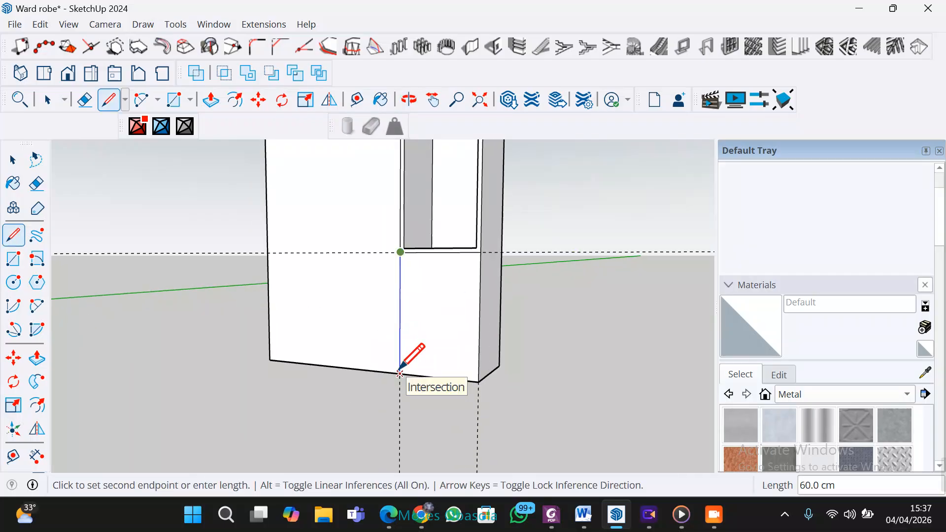
left_click(400, 373)
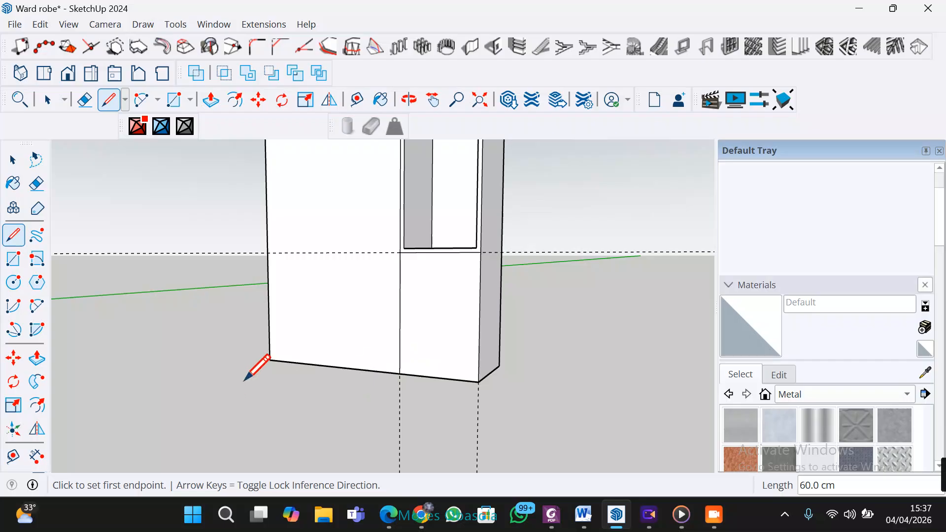
Step: Place a horizontal Tape Measure guide on the front face, 2 cm above its bottom edge
scroll(468, 383, "up", 4)
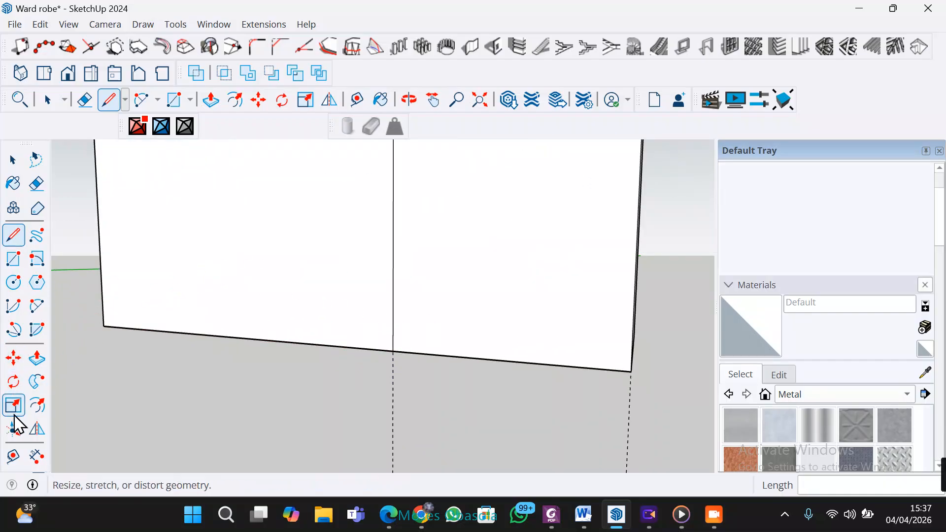
left_click(13, 456)
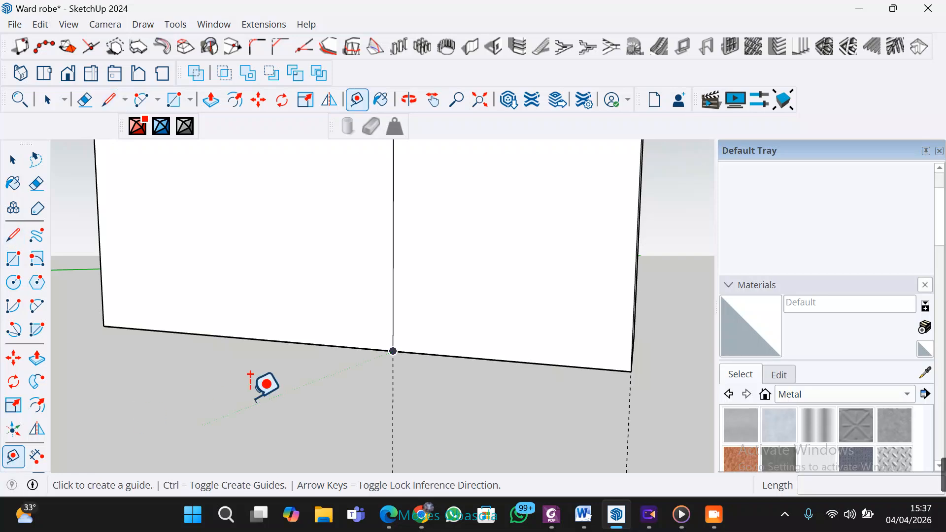
left_click(565, 365)
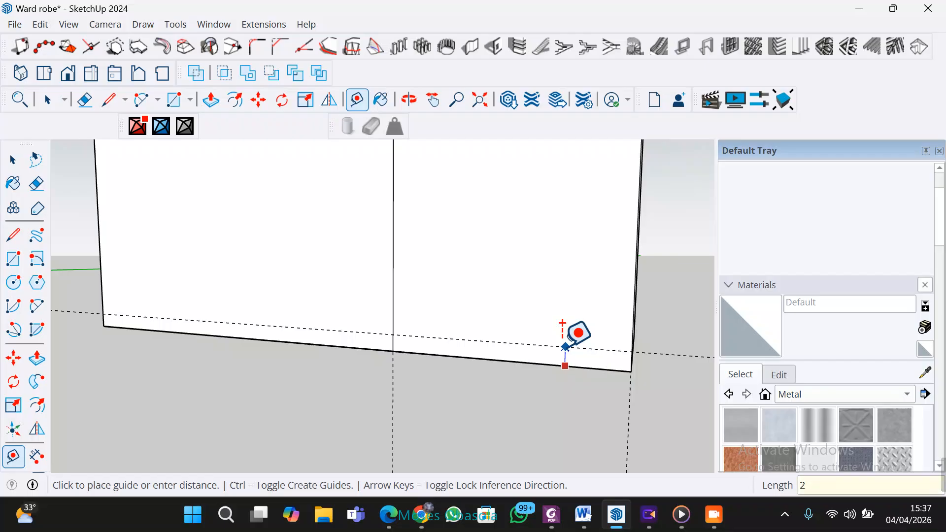
key("Return")
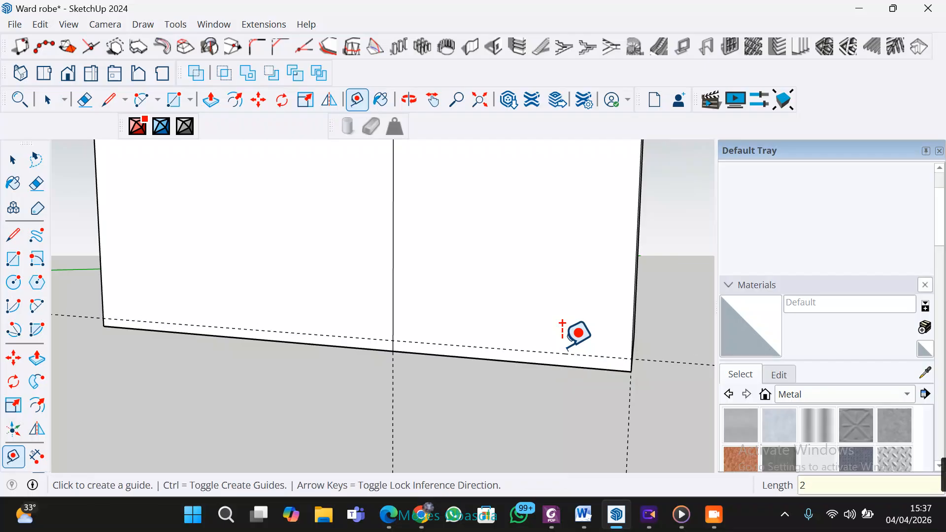
Step: Draw a 40 cm line along the 2 cm guide, from the vertical divider line to the front face's near edge
scroll(542, 316, "down", 3)
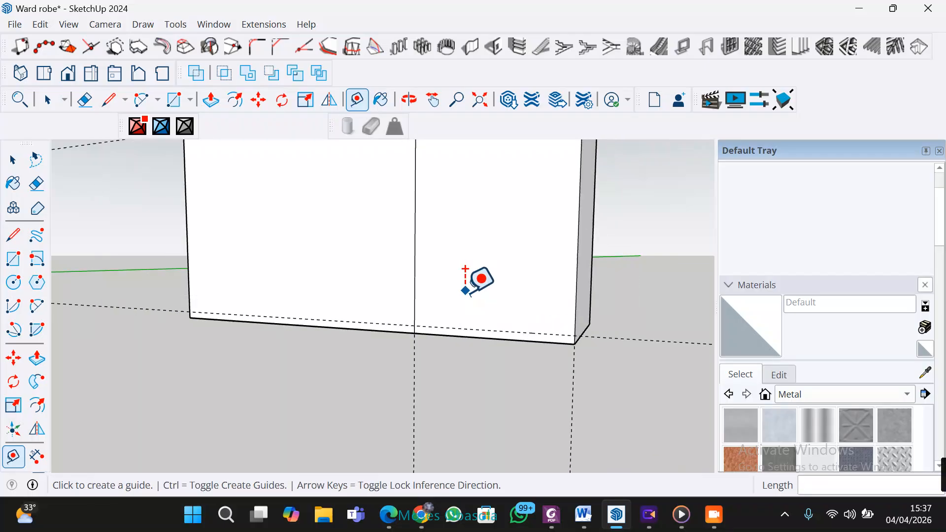
left_click(13, 235)
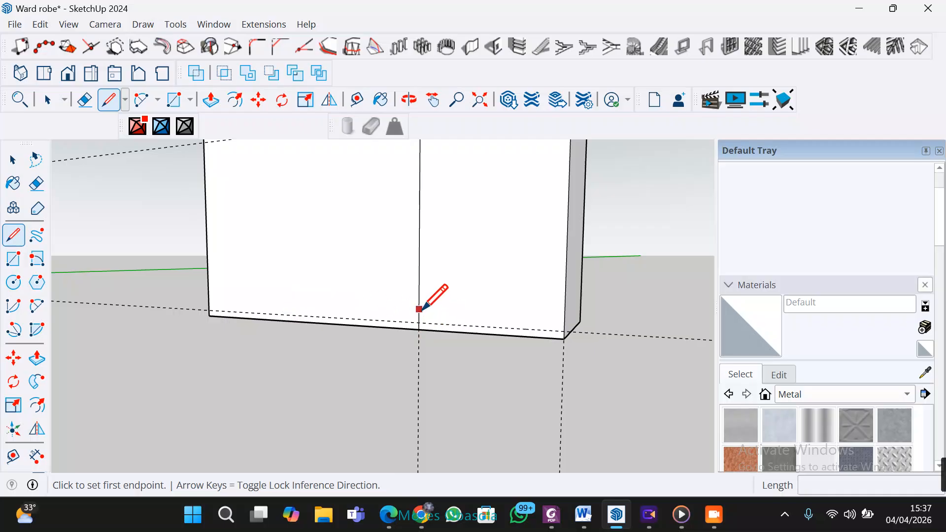
left_click(419, 322)
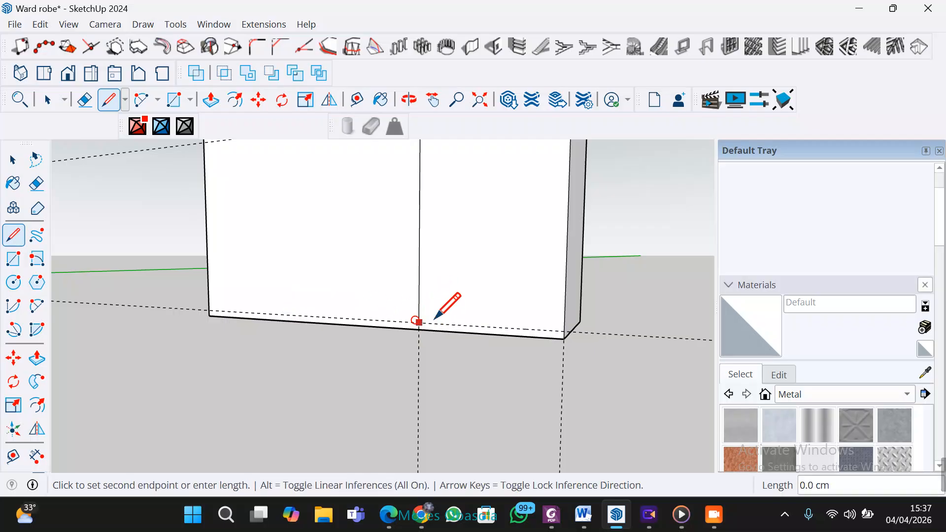
left_click(565, 331)
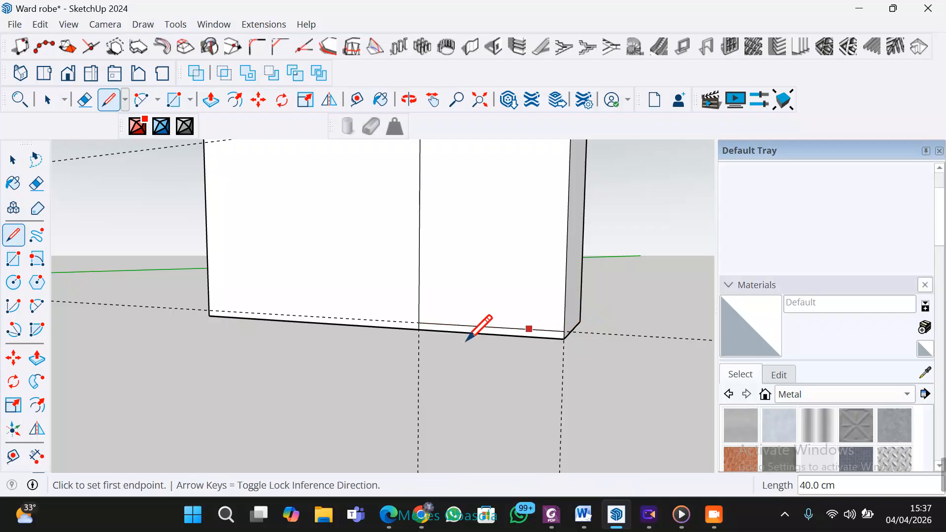
scroll(310, 291, "down", 3)
scroll(373, 260, "up", 2)
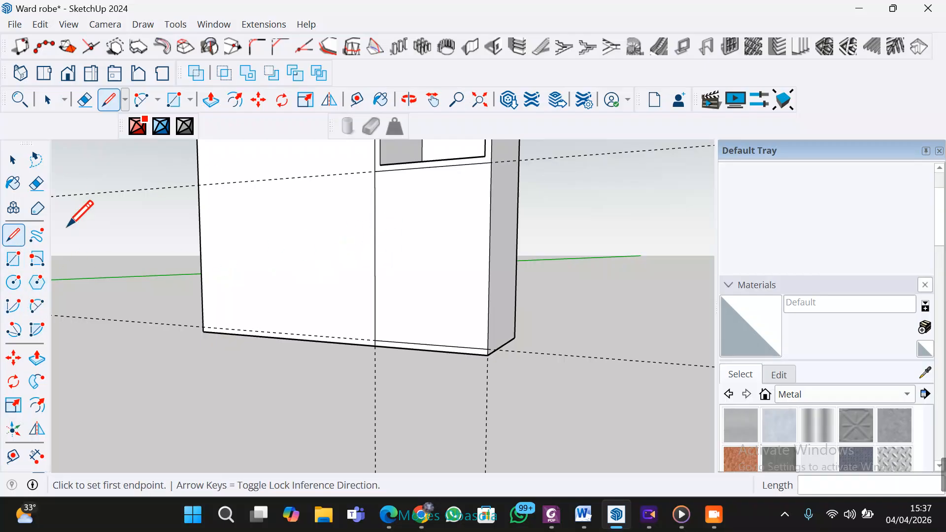
Step: Place two vertical Tape Measure guides on the lower narrow panel, 2 cm inside the divider line and 2 cm inside the outer edge
left_click(14, 457)
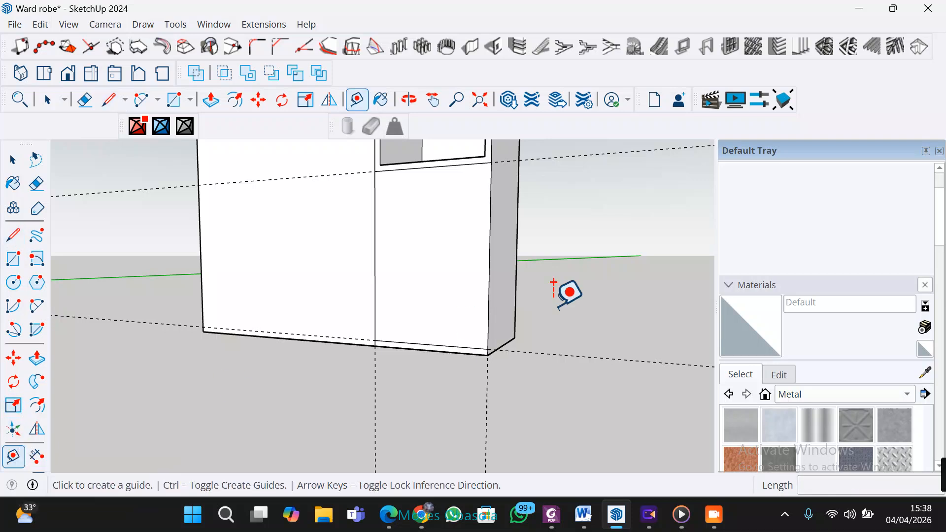
left_click(384, 246)
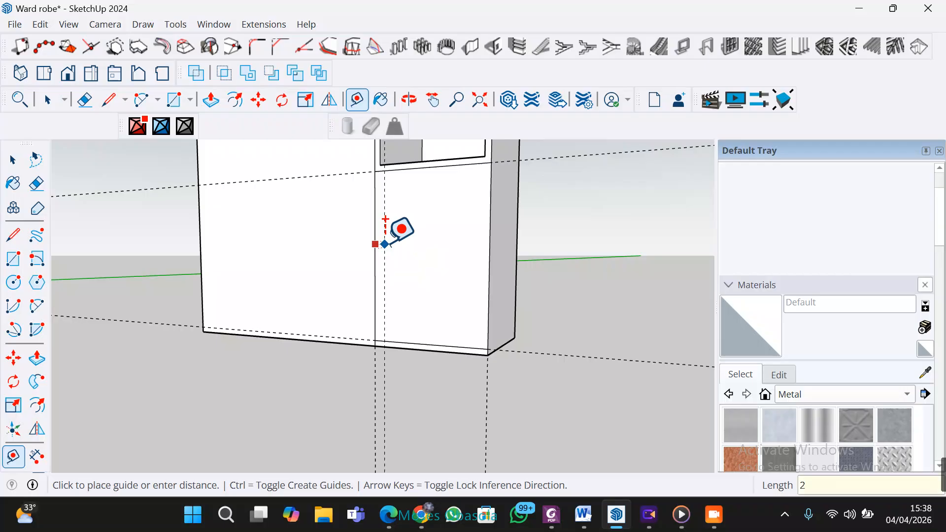
key("Return")
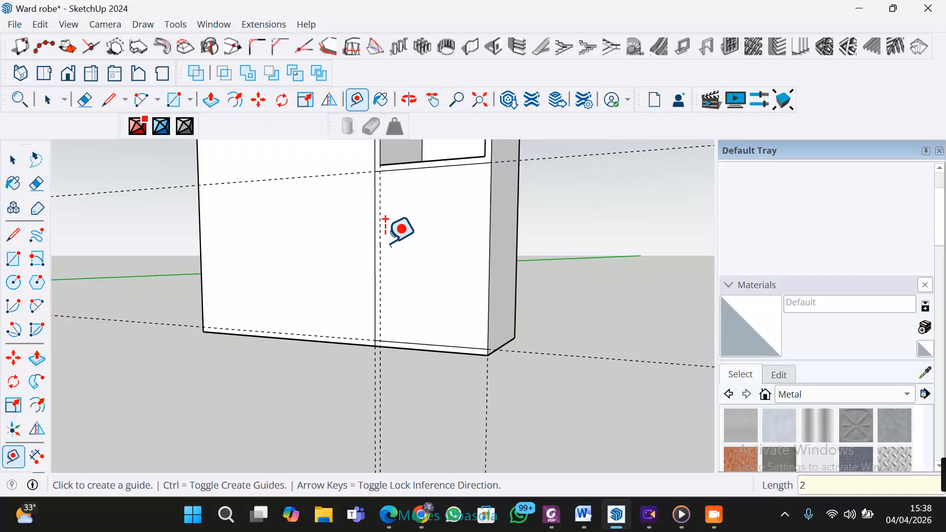
left_click(490, 224)
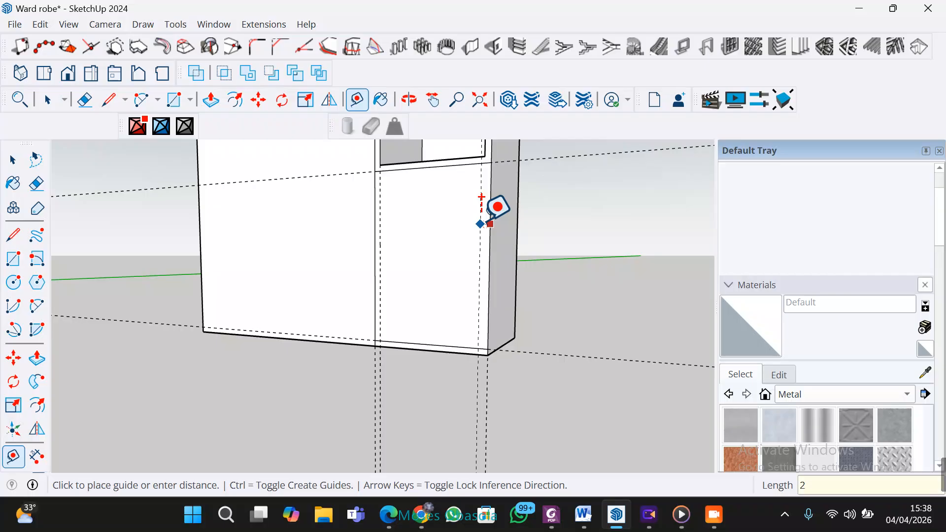
type("2")
key("Return")
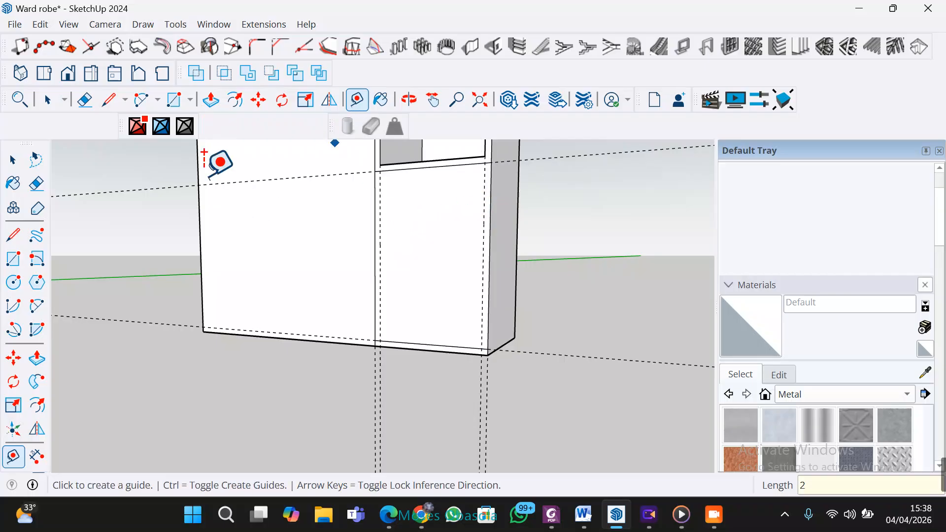
Step: Draw a 58 cm vertical line along the guide beside the divider, from the panel's upper horizontal line to its lower one
left_click(14, 235)
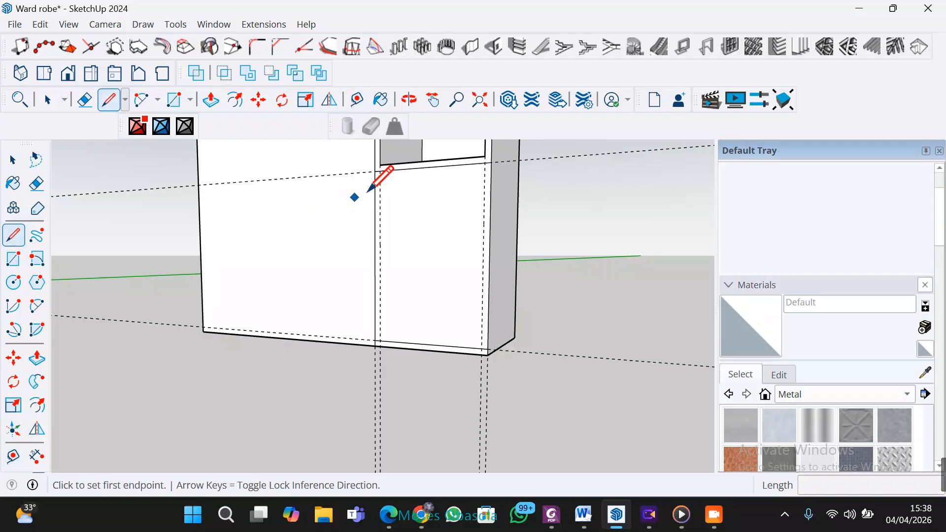
scroll(381, 173, "up", 4)
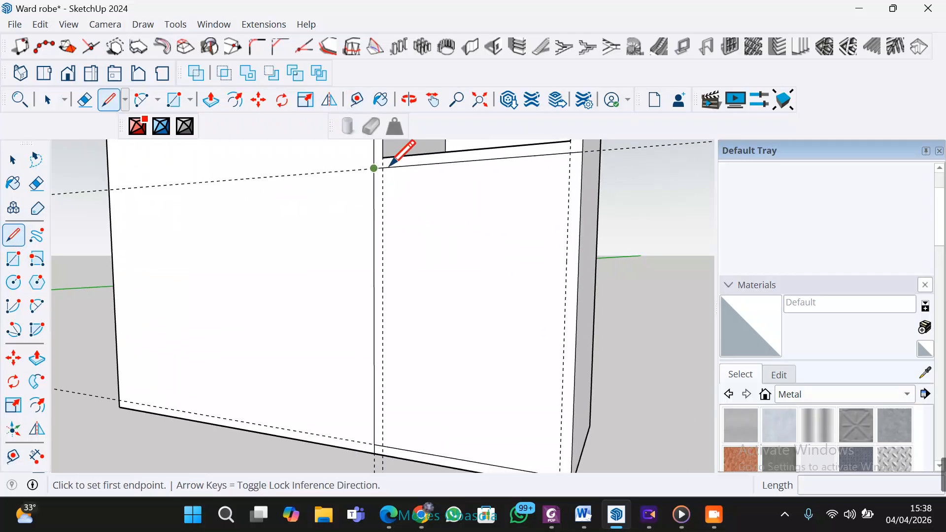
left_click(377, 168)
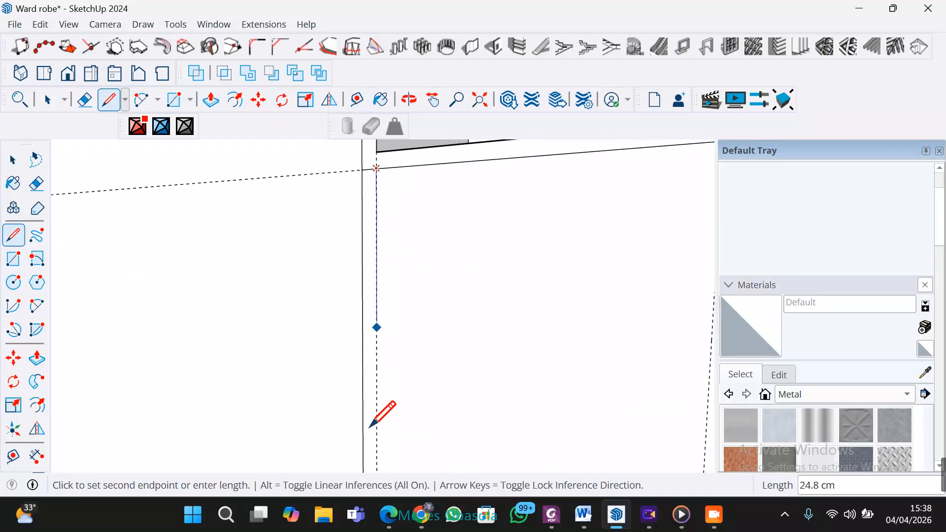
scroll(380, 412, "down", 5)
mouse_move(377, 418)
middle_mouse_down()
mouse_move(366, 326)
mouse_move(377, 205)
middle_mouse_up()
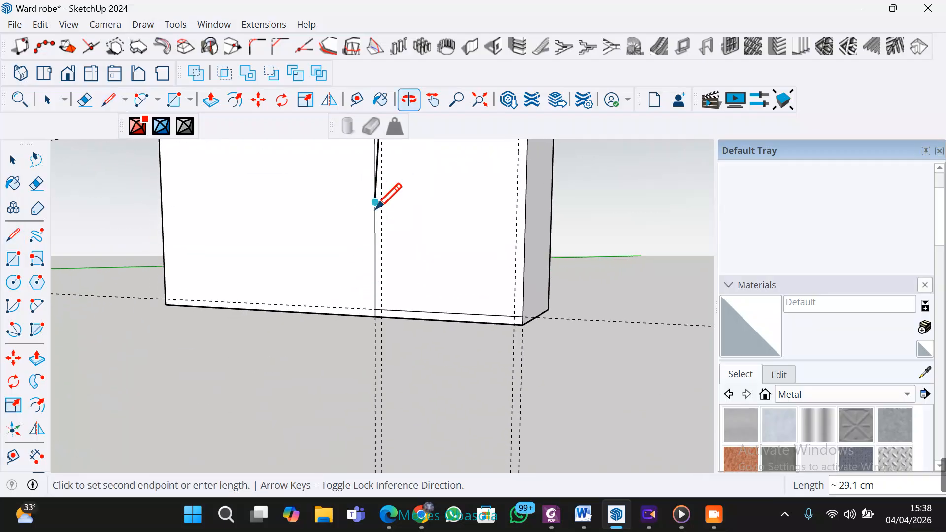
left_click(381, 309)
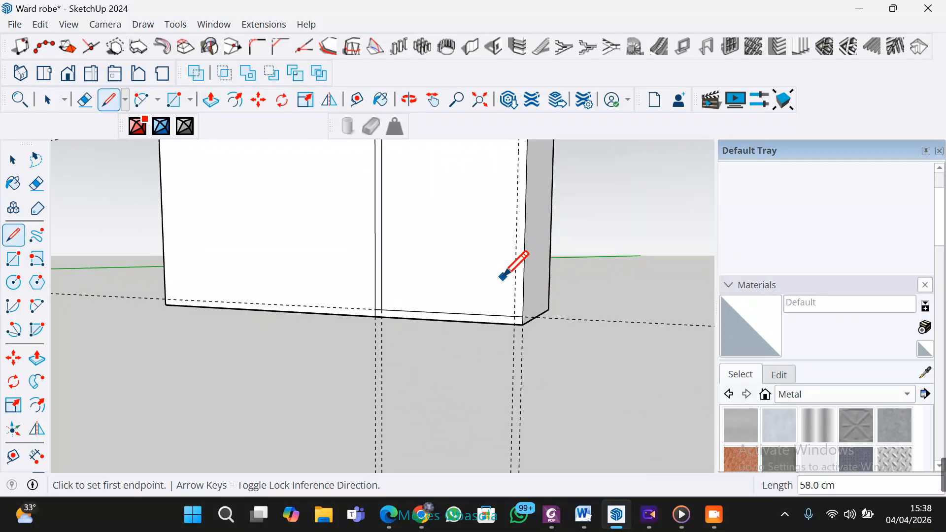
Step: Draw a 58 cm vertical line along the guide near the outer edge, from the lower panel's bottom line to its upper line
scroll(493, 313, "up", 2)
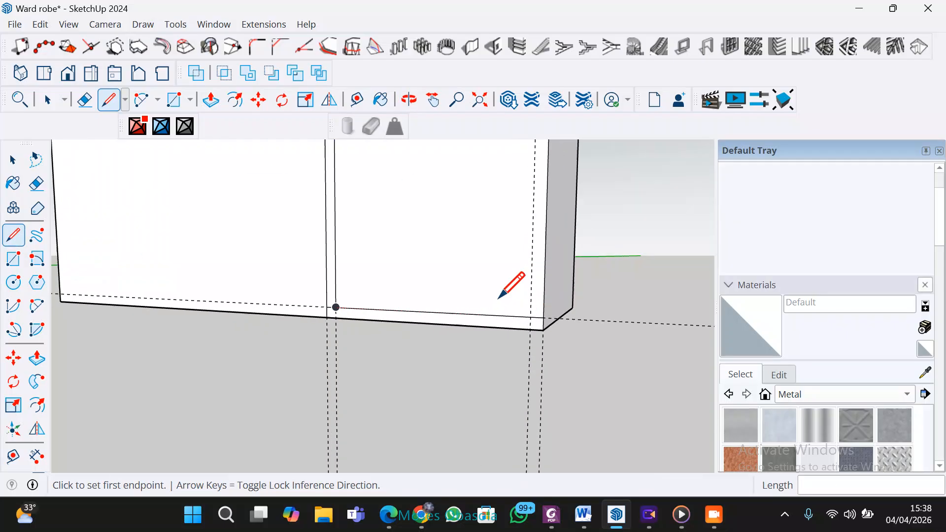
left_click(537, 321)
scroll(524, 239, "down", 3)
middle_click_drag(529, 237, 463, 443)
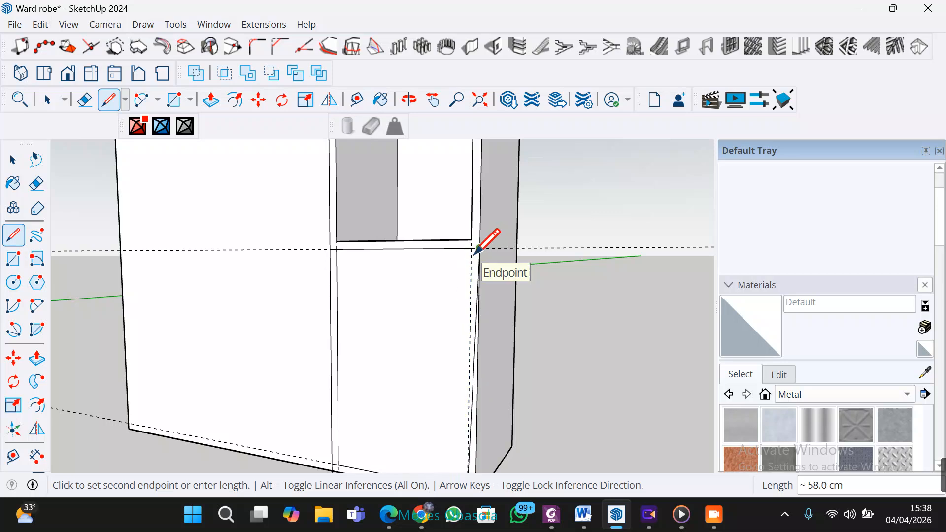
left_click(471, 251)
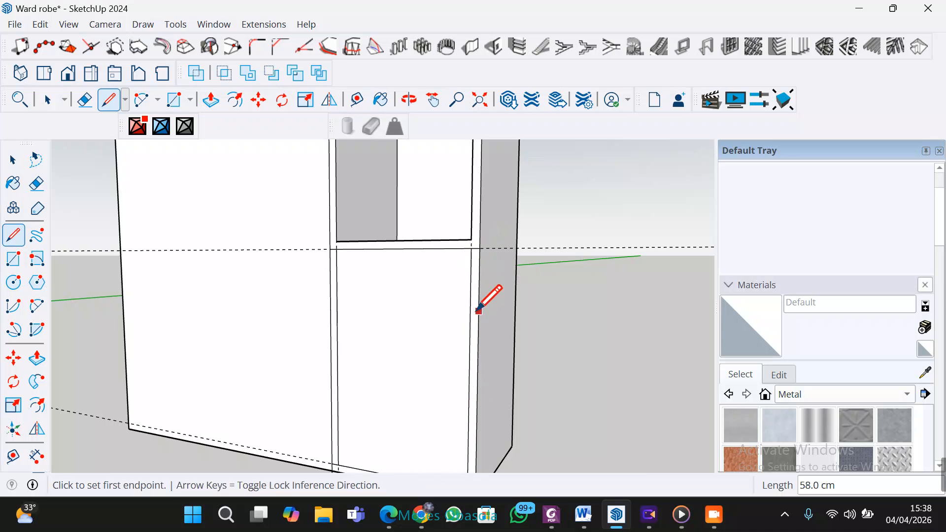
key("space")
Step: Push/Pull the inset panel of the lower narrow compartment 38 cm into the body
scroll(488, 302, "down", 3)
middle_click_drag(433, 325, 257, 340)
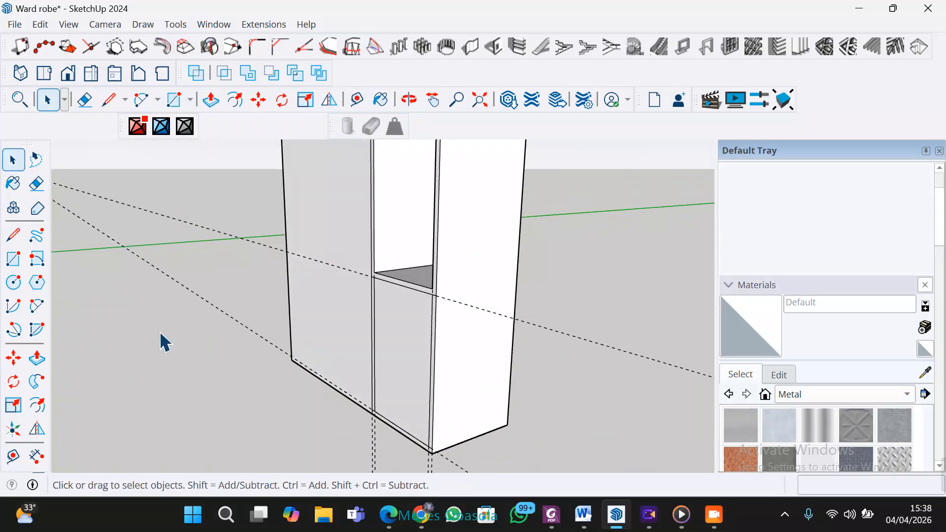
left_click(37, 359)
left_click(408, 394)
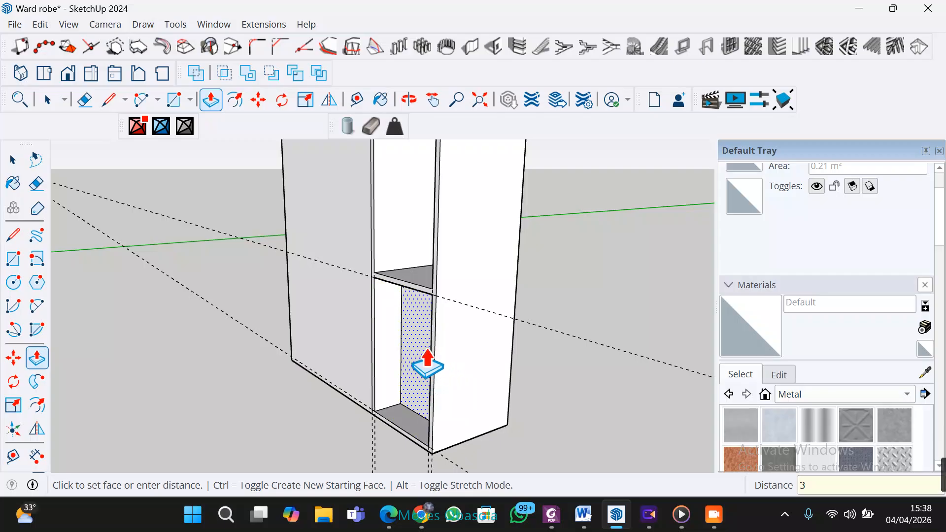
key("Return")
Step: Examine the two hollowed narrow compartments and the shelf between them from several angles
middle_click_drag(369, 401, 500, 308)
scroll(442, 380, "up", 6)
middle_click_drag(381, 356, 365, 355)
scroll(363, 270, "down", 3)
mouse_move(364, 270)
middle_mouse_down()
mouse_move(334, 323)
mouse_move(363, 281)
middle_mouse_up()
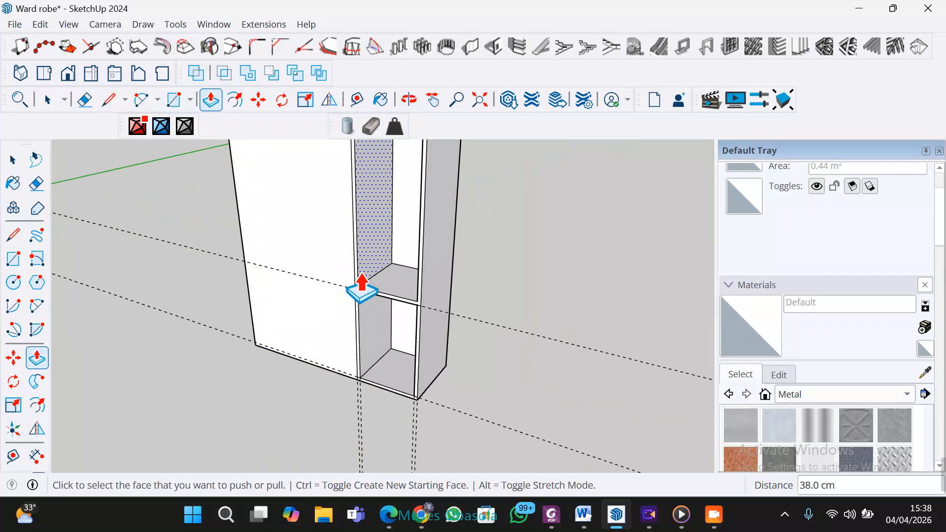
scroll(361, 276, "up", 3)
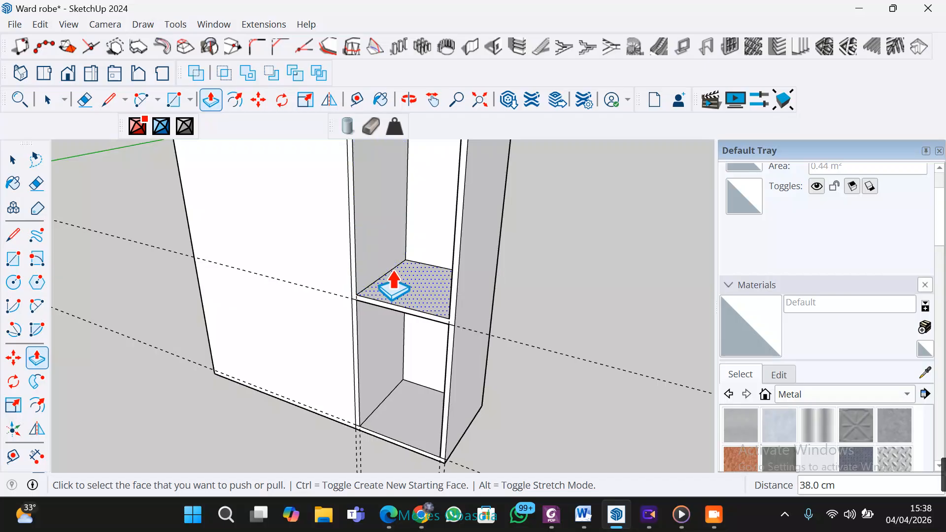
scroll(375, 318, "up", 2)
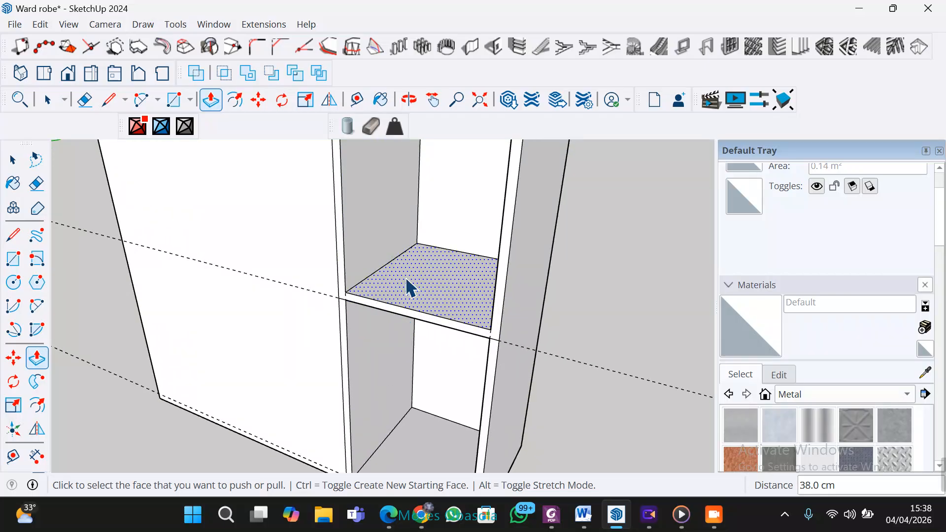
key("space")
scroll(406, 279, "down", 6)
scroll(373, 187, "up", 1)
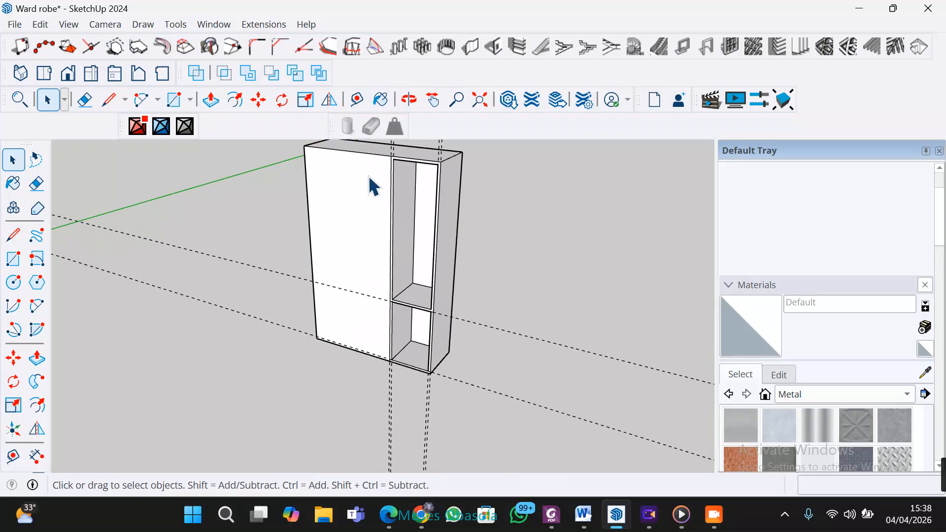
scroll(373, 186, "down", 3)
scroll(398, 232, "up", 4)
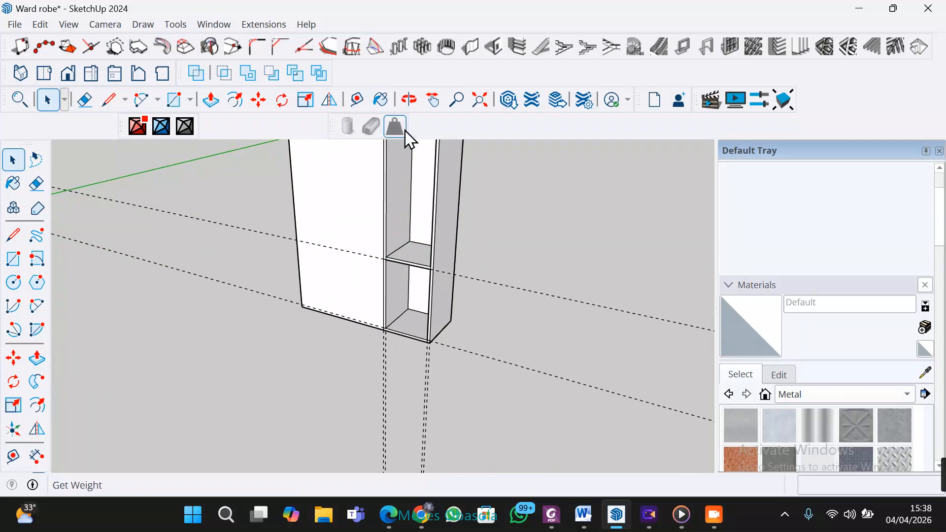
middle_click_drag(416, 199, 401, 298)
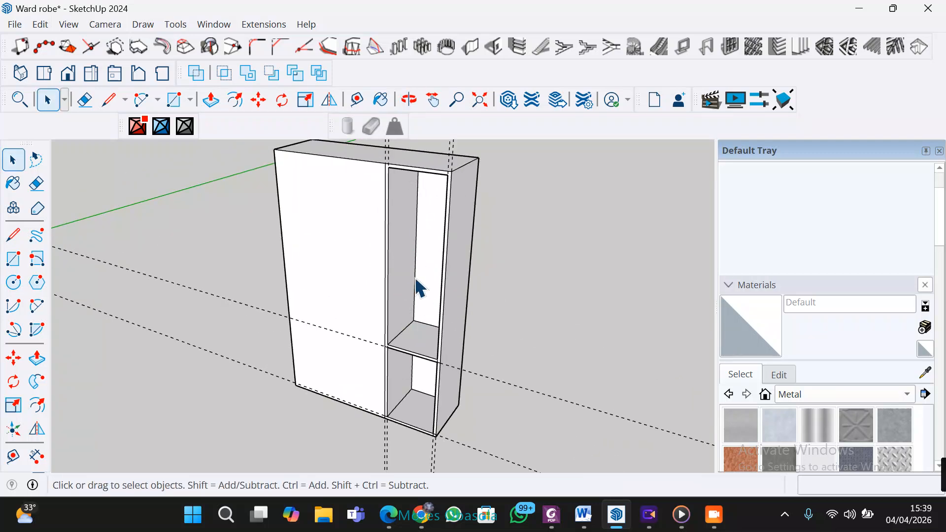
Step: Measure the width and depth of the upper narrow compartment's floor with the Tape Measure
left_click(13, 258)
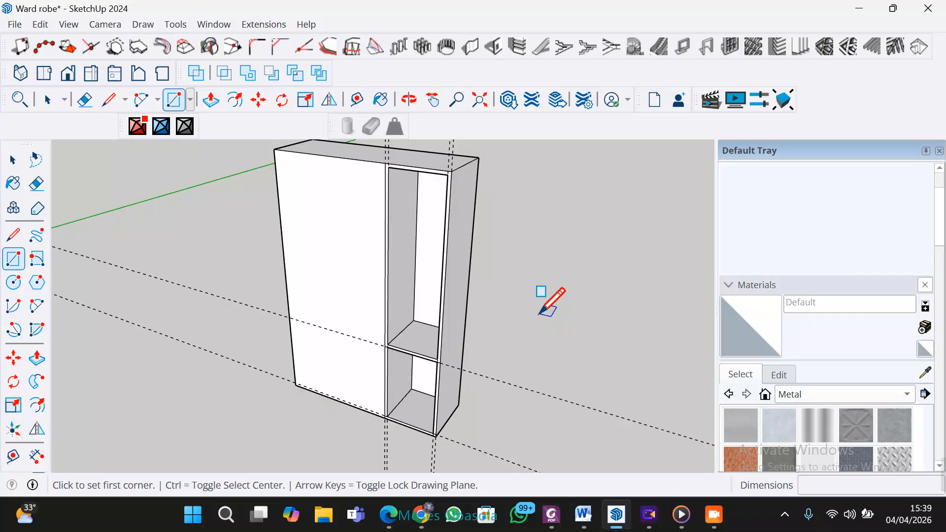
key("space")
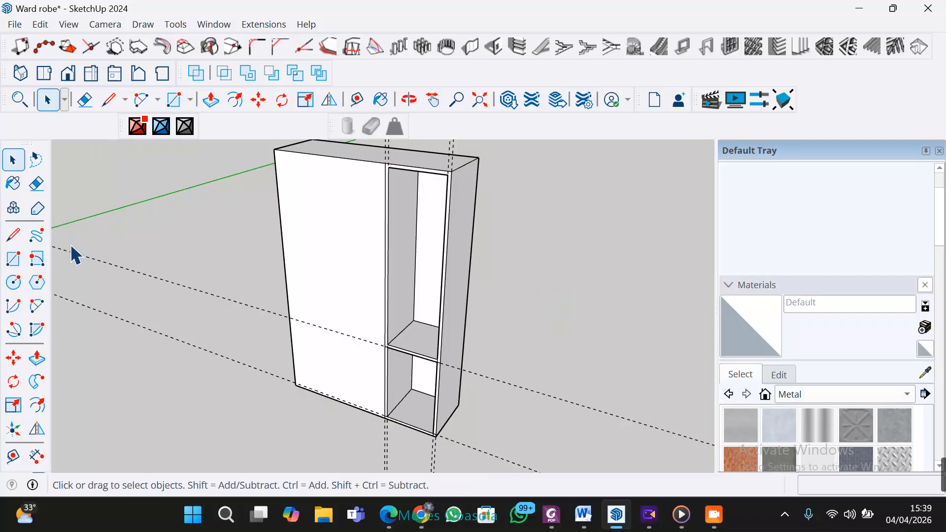
left_click(13, 455)
scroll(365, 319, "up", 8)
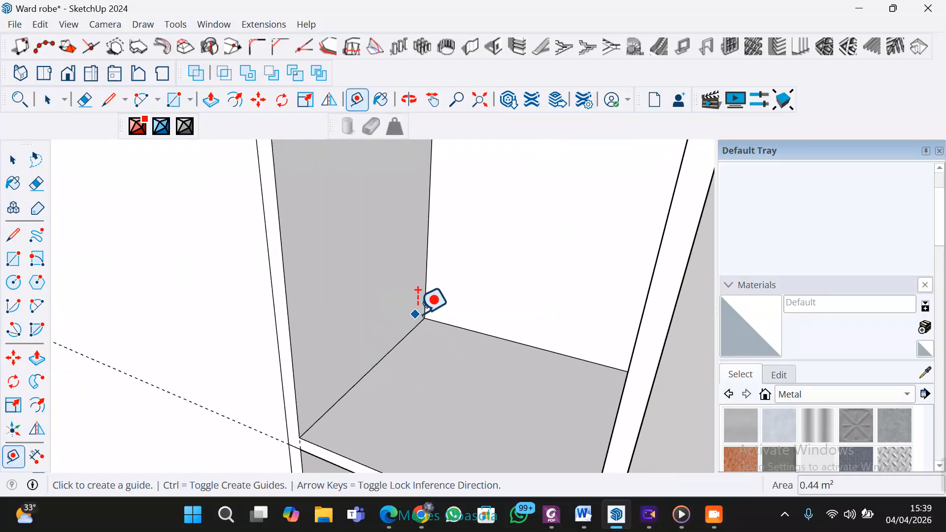
left_click(424, 318)
middle_click_drag(473, 374, 566, 379)
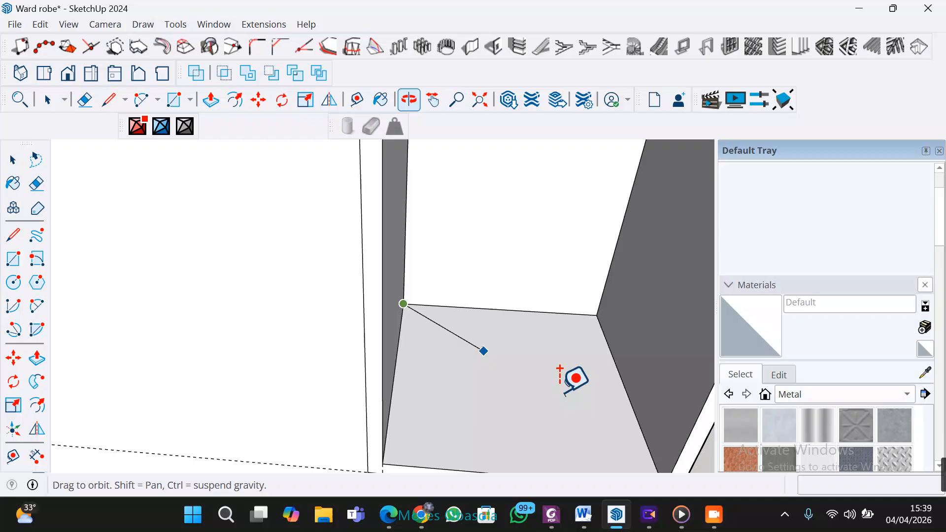
left_click(597, 314)
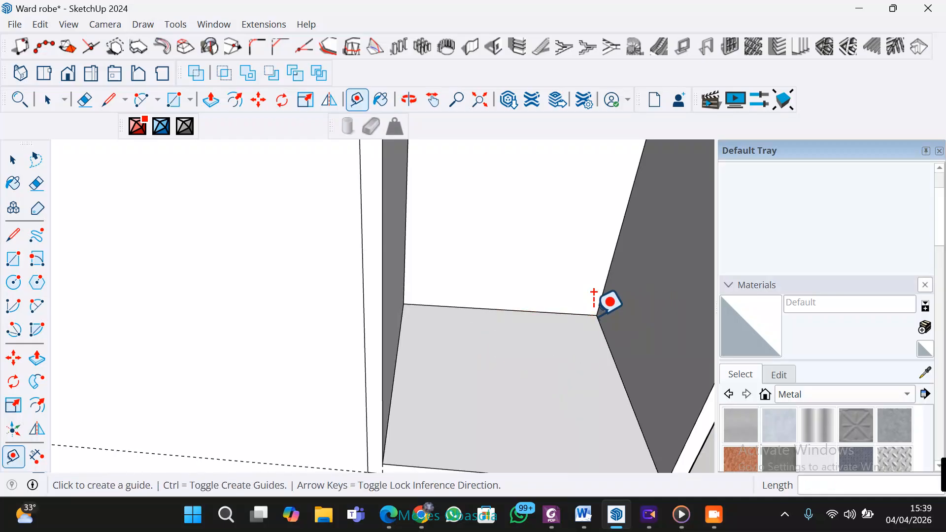
left_click(403, 304)
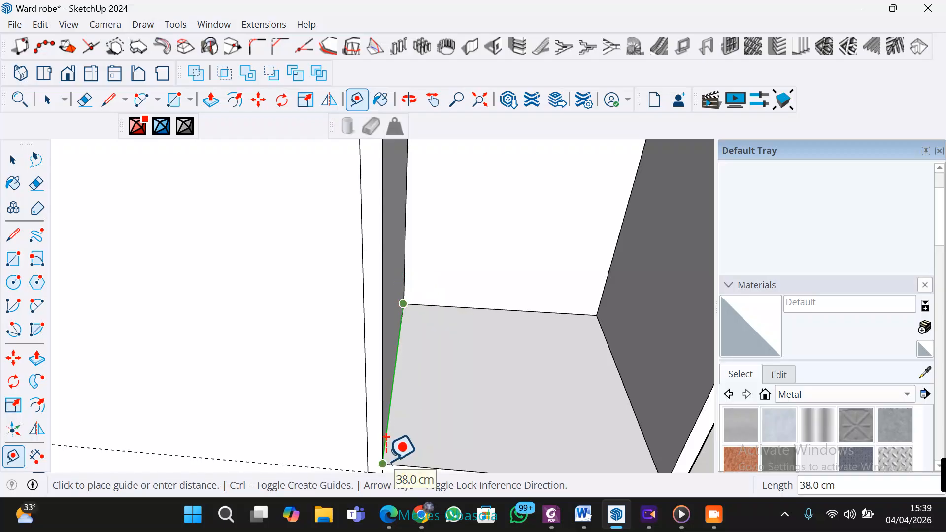
left_click(386, 437)
scroll(400, 291, "down", 5)
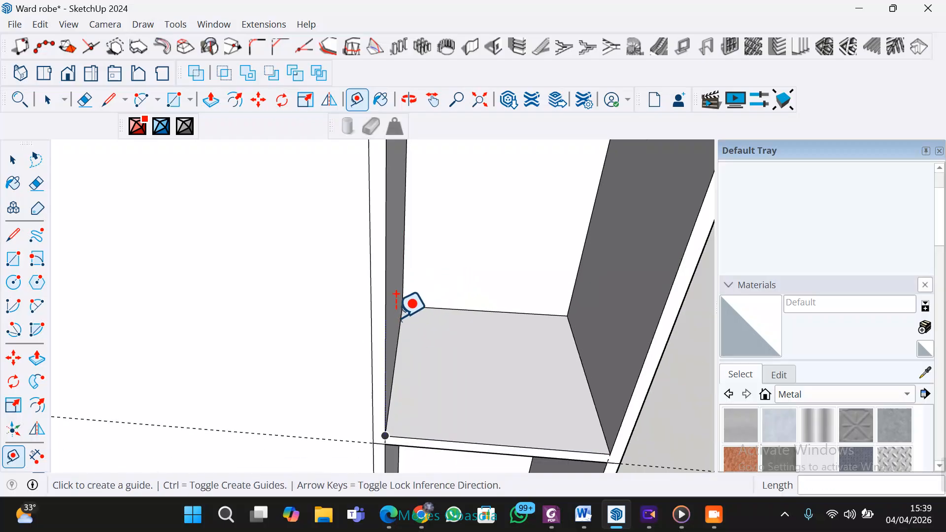
middle_click_drag(444, 304, 231, 281)
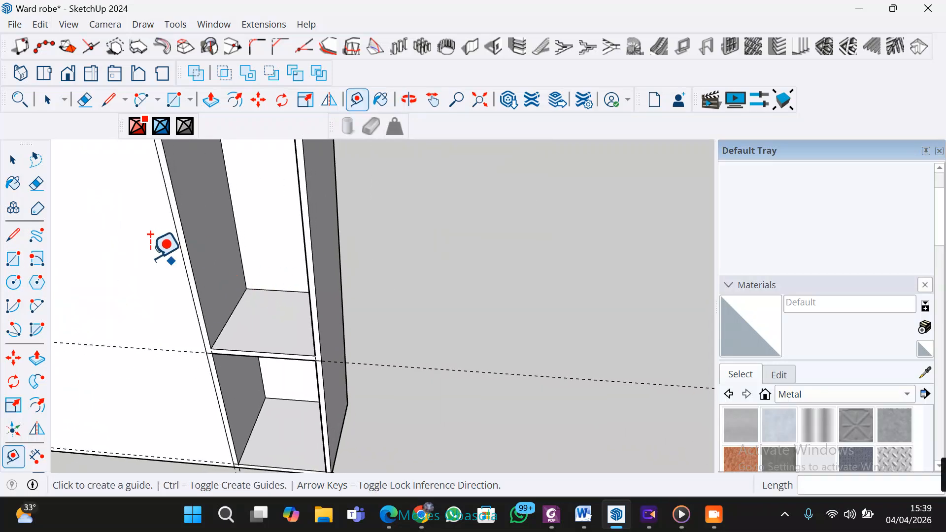
Step: Draw a 38 × 36 cm rectangle on the ground beside the wardrobe
left_click(11, 260)
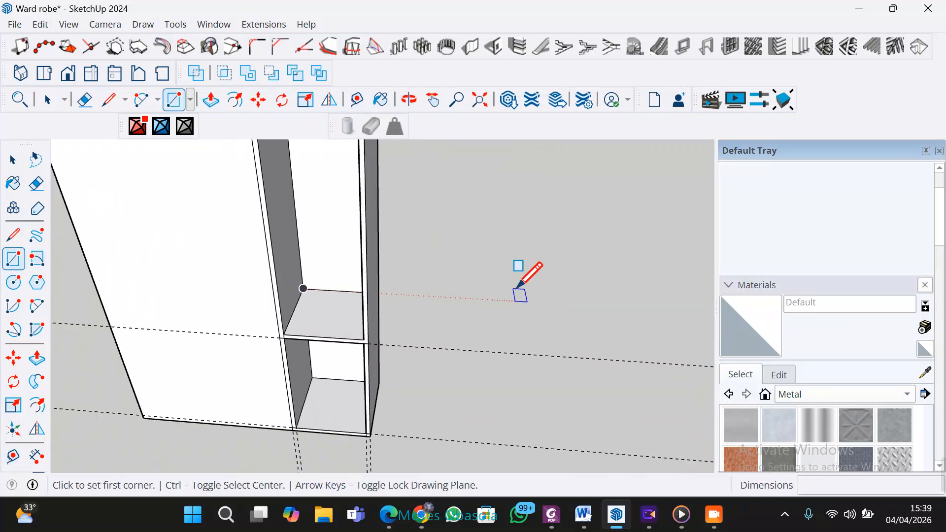
scroll(520, 294, "down", 5)
left_click(529, 299)
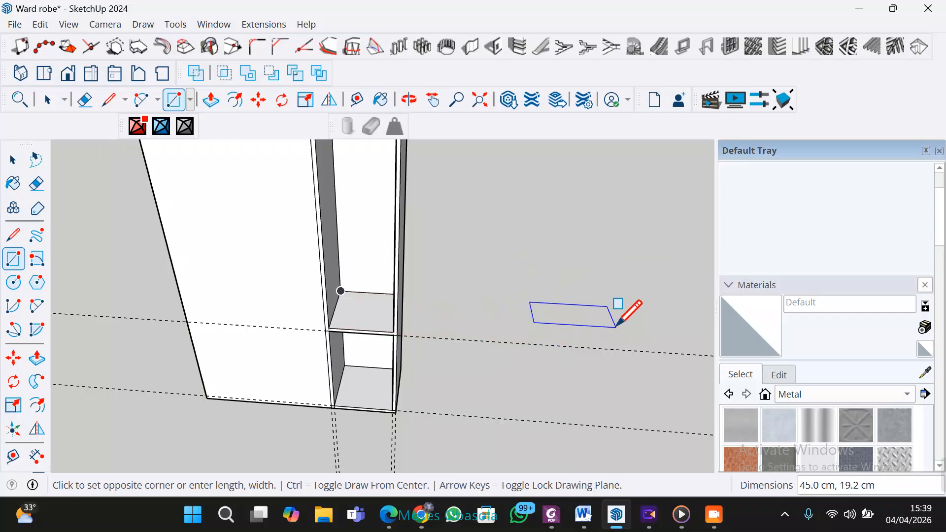
mouse_move(598, 330)
middle_mouse_down()
mouse_move(547, 325)
mouse_move(587, 337)
middle_mouse_up()
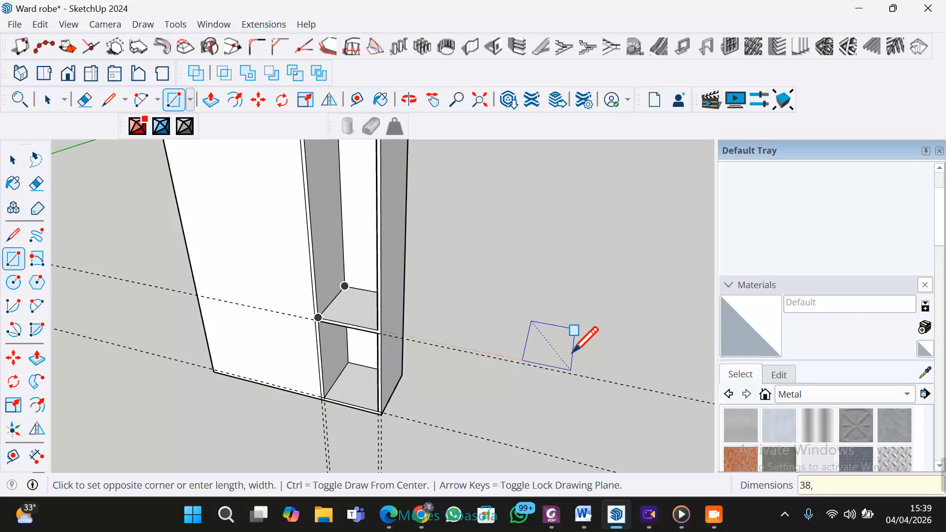
key("Return")
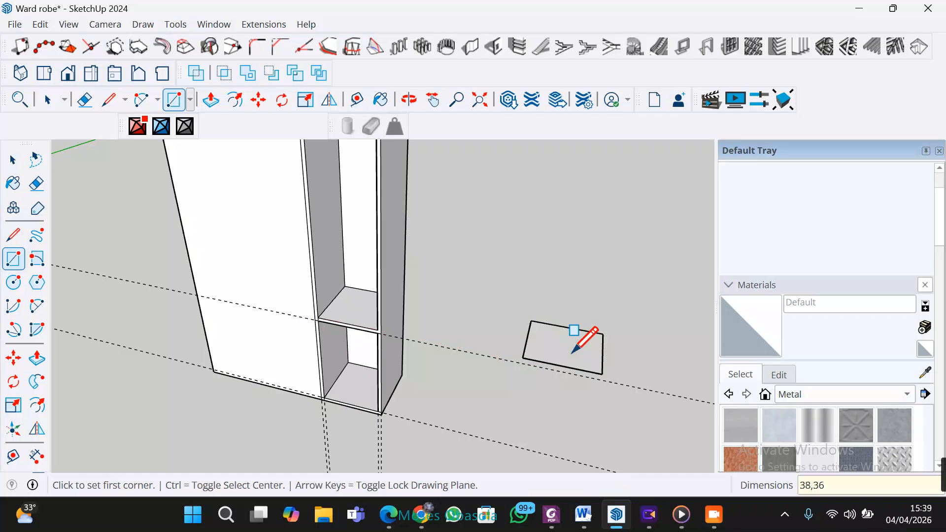
scroll(572, 348, "up", 1)
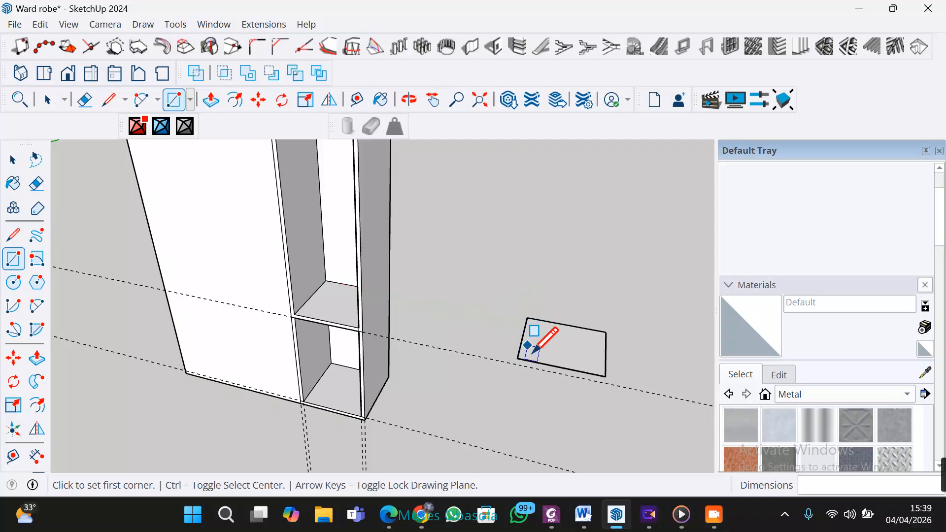
scroll(554, 329, "up", 2)
scroll(437, 302, "down", 2)
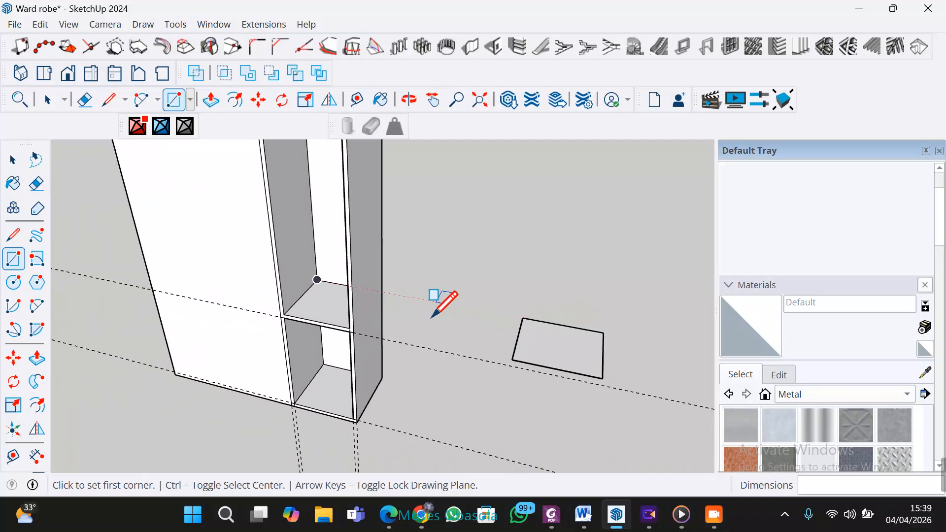
Step: Push/Pull the 38 × 36 cm rectangle beside the wardrobe up 2 cm into a solid panel
middle_click_drag(513, 421, 480, 347)
scroll(496, 338, "up", 3)
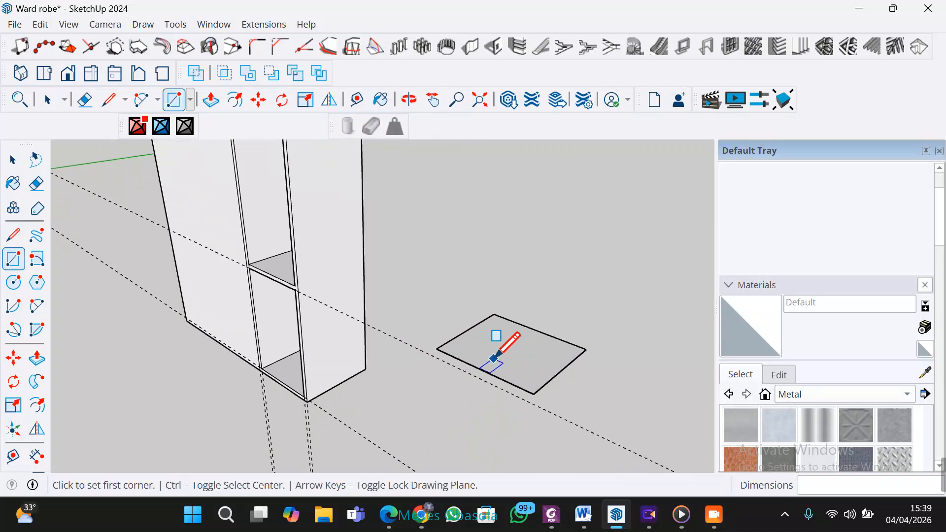
left_click(37, 330)
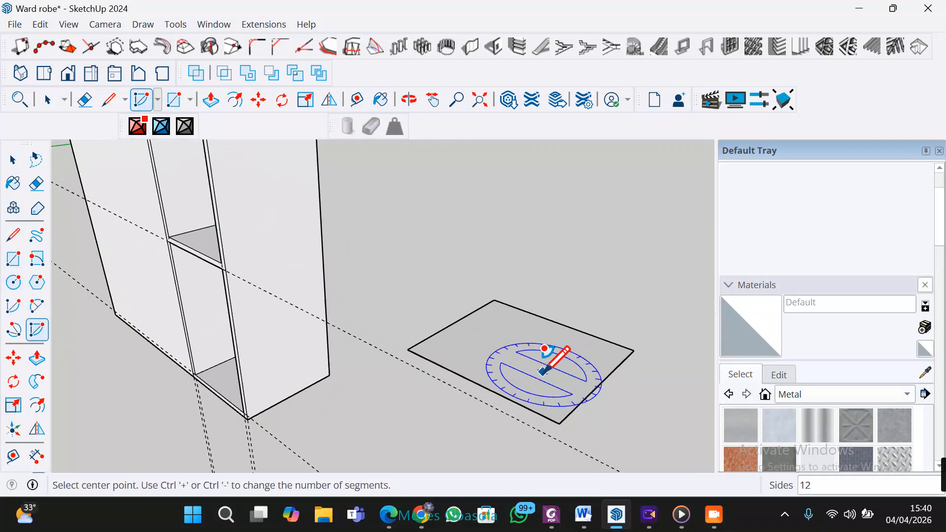
left_click(37, 358)
left_click(547, 386)
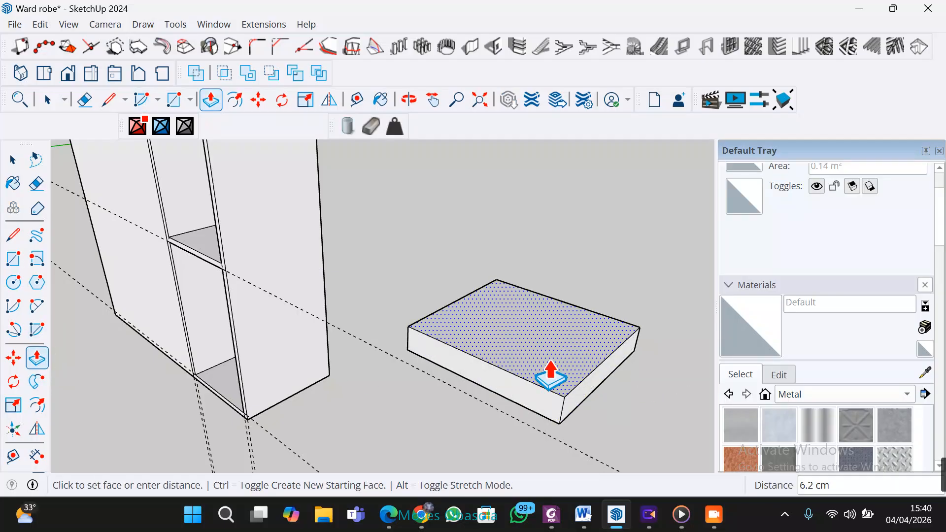
key("Return")
scroll(552, 372, "up", 1)
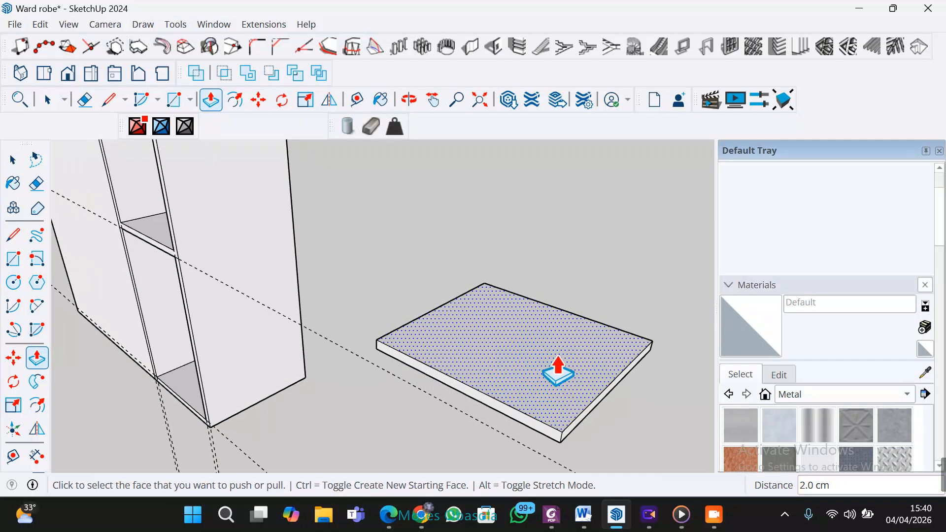
Step: Select the whole 2 cm thick panel and make it a group
key("space")
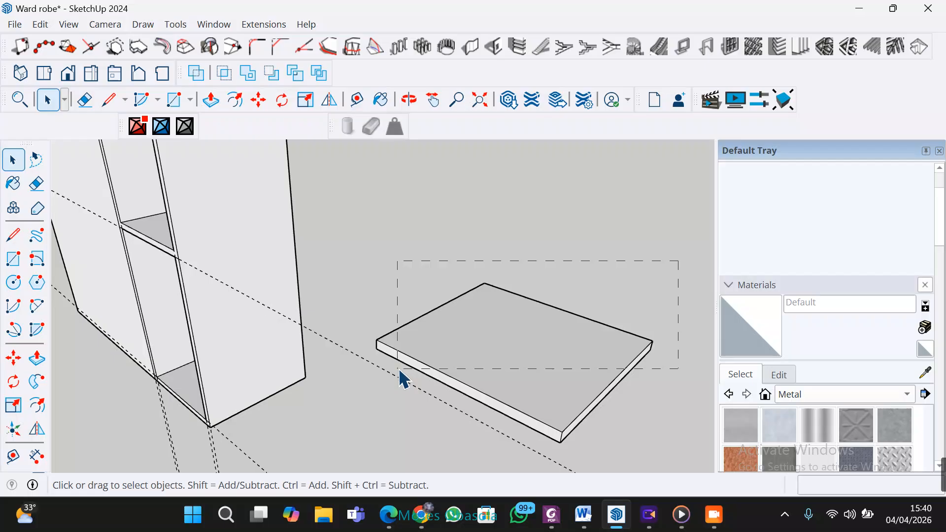
left_click_drag(400, 373, 497, 390)
right_click(553, 373)
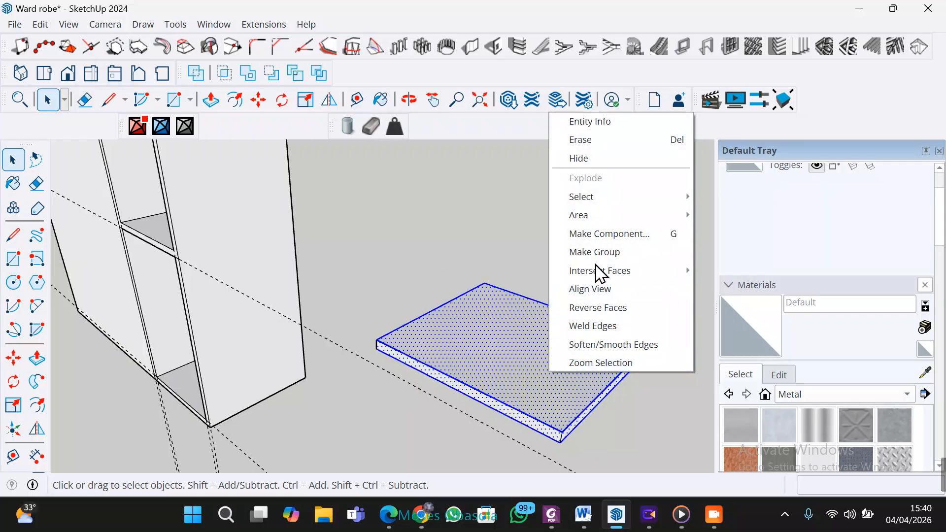
left_click(604, 249)
Step: Move the grouped panel by its back corner off its original spot to a position close beside the wardrobe's compartments
scroll(549, 353, "down", 5)
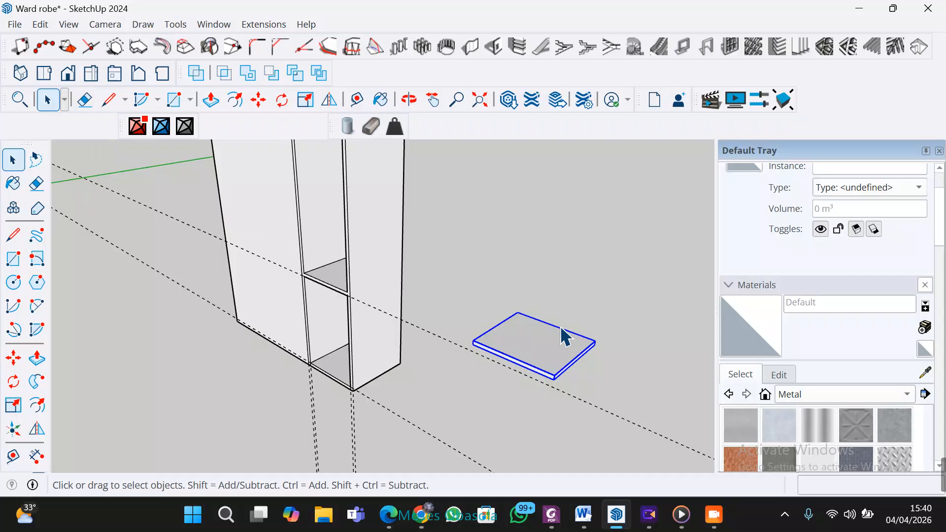
scroll(599, 377, "up", 2)
key("m")
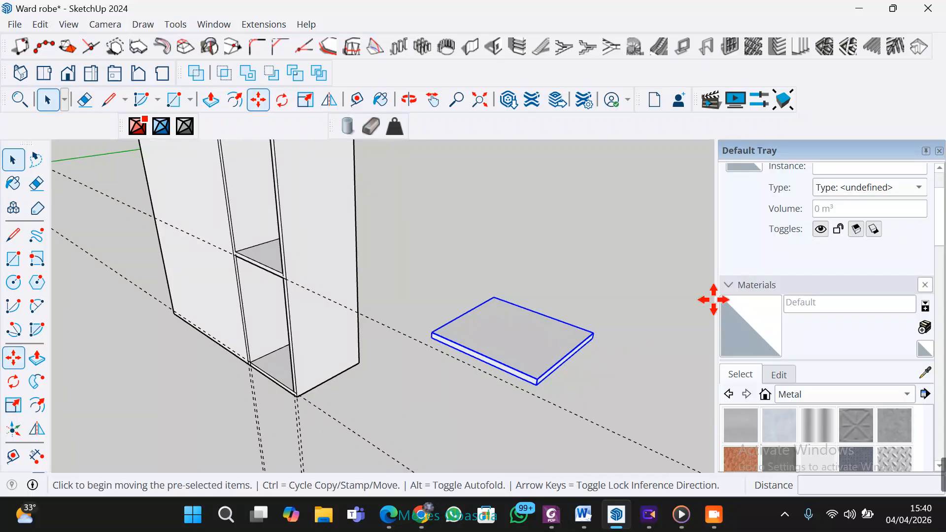
scroll(598, 326, "up", 3)
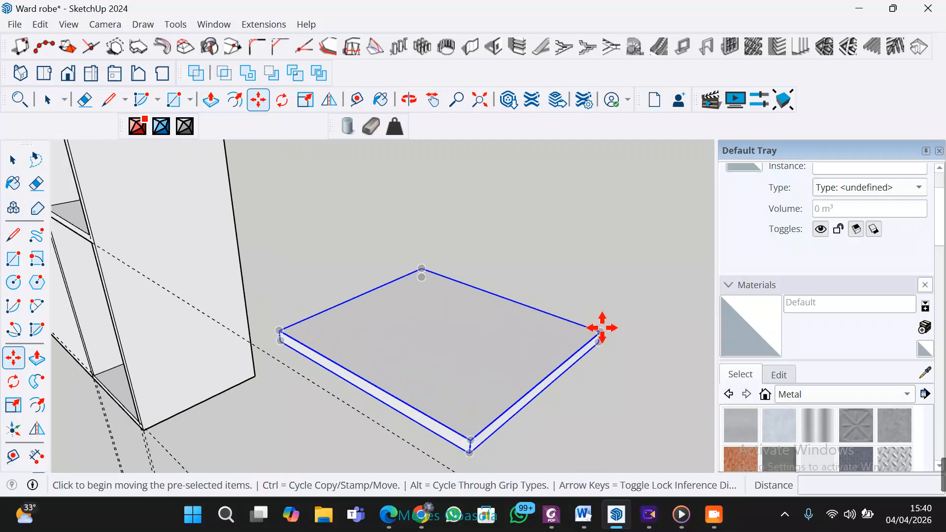
left_click(601, 329)
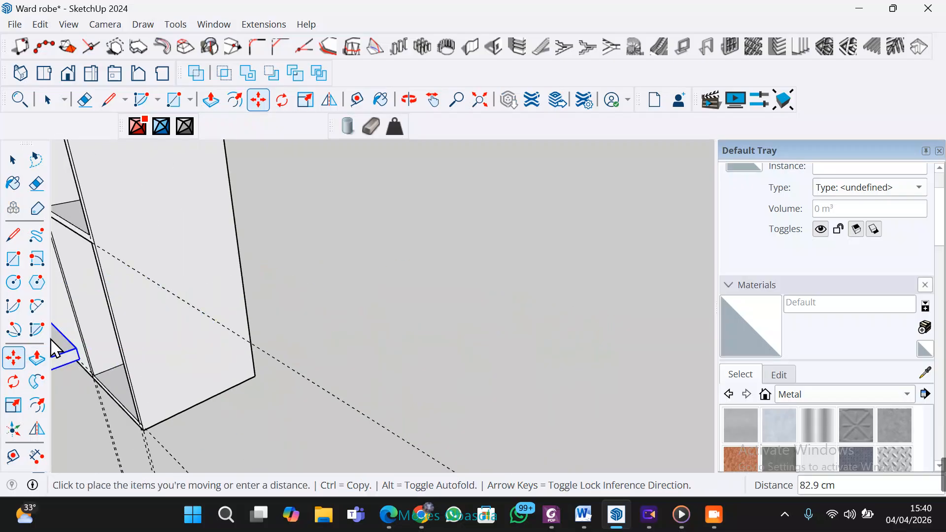
middle_click_drag(120, 292, 454, 312)
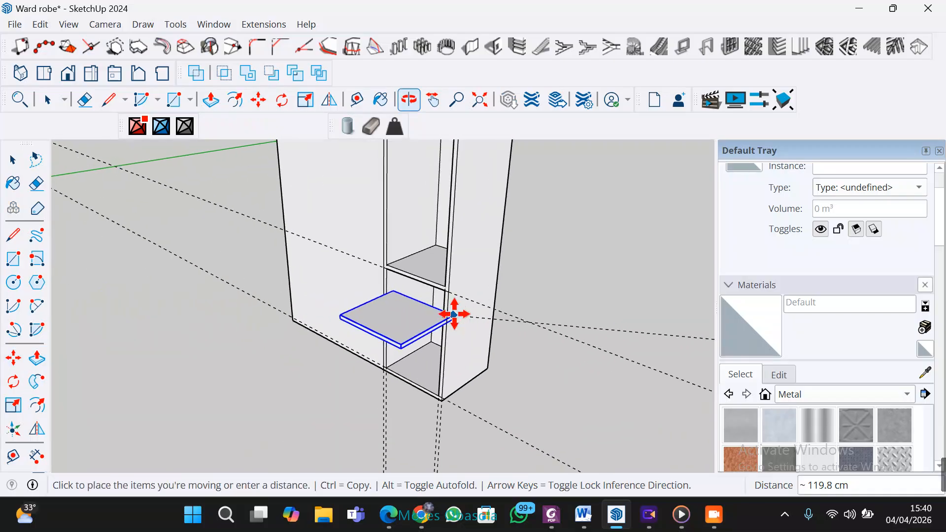
scroll(449, 257, "up", 4)
middle_click_drag(455, 263, 577, 317)
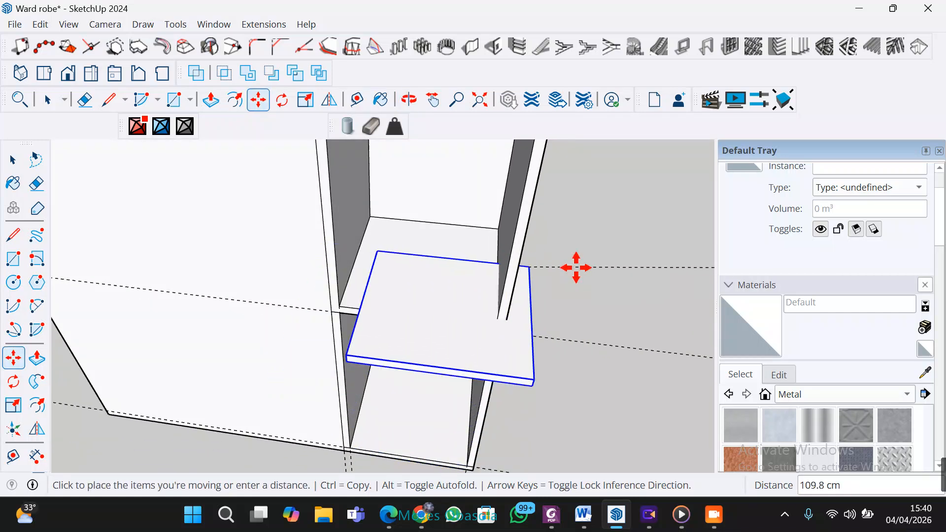
left_click(682, 240)
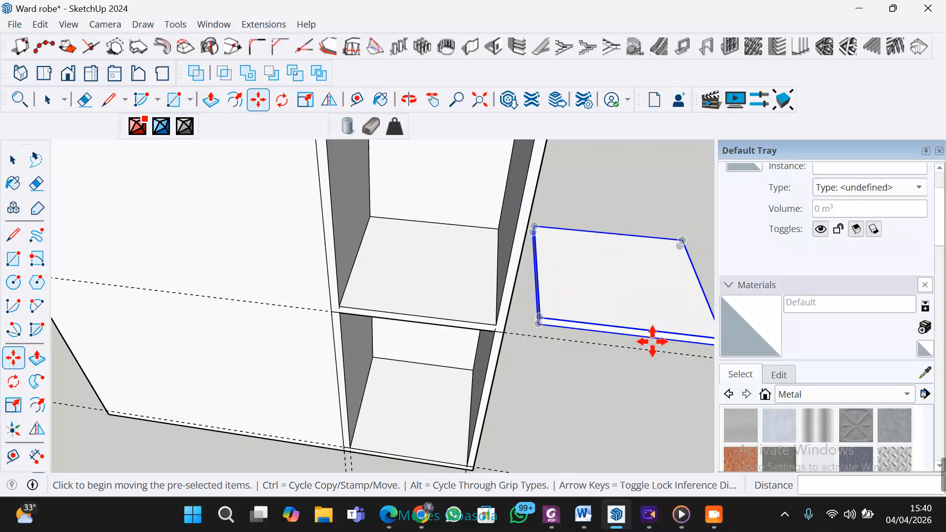
scroll(655, 330, "up", 3)
scroll(644, 331, "down", 1)
middle_click_drag(644, 331, 602, 395)
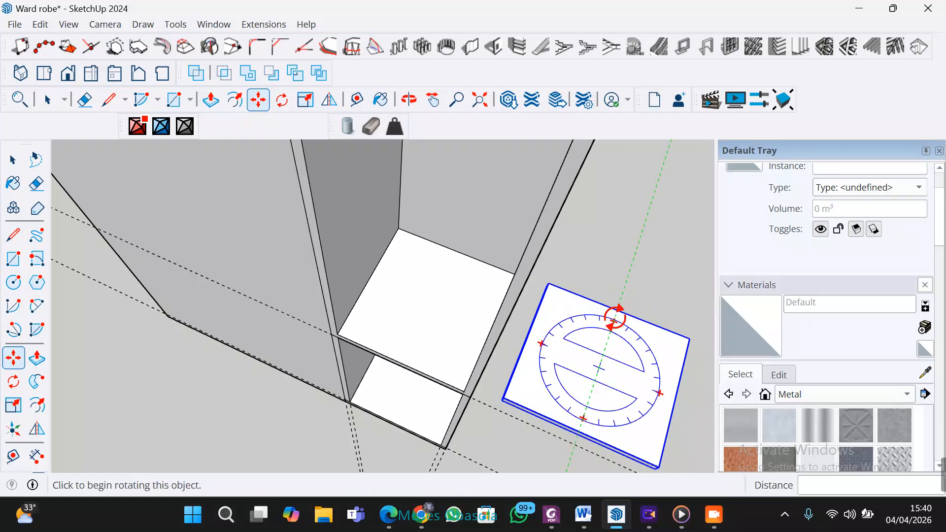
left_click(615, 318)
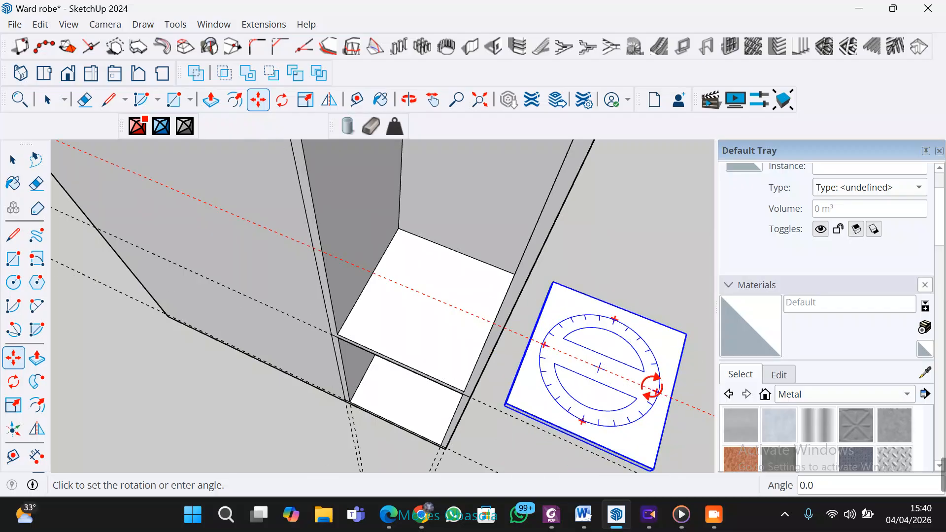
key("Escape")
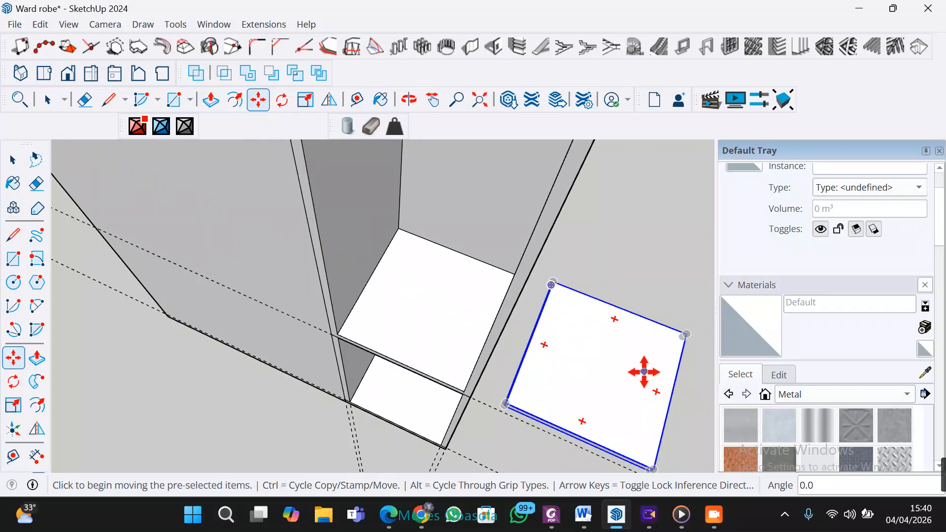
Step: Move the panel by its back right corner into the upper narrow compartment, at the compartment floor's back right corner
left_click(683, 333)
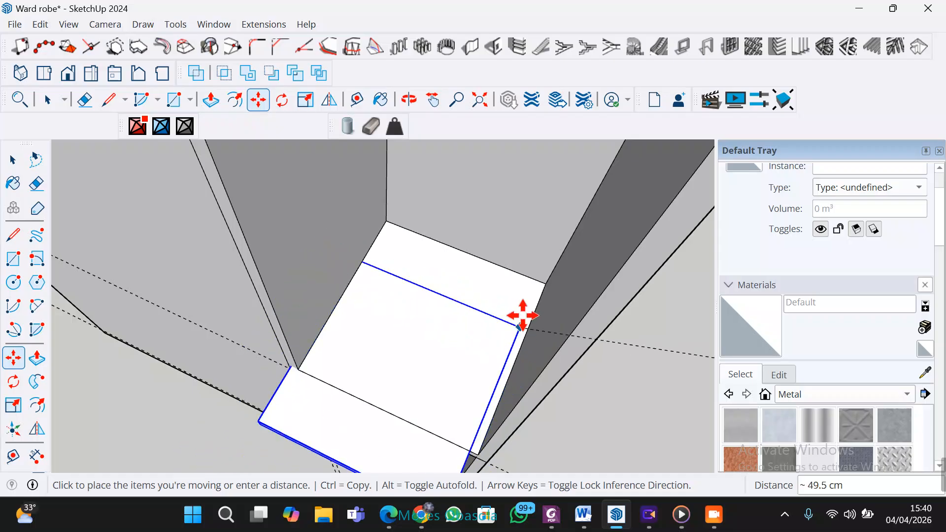
scroll(530, 311, "up", 3)
middle_click_drag(536, 307, 501, 226)
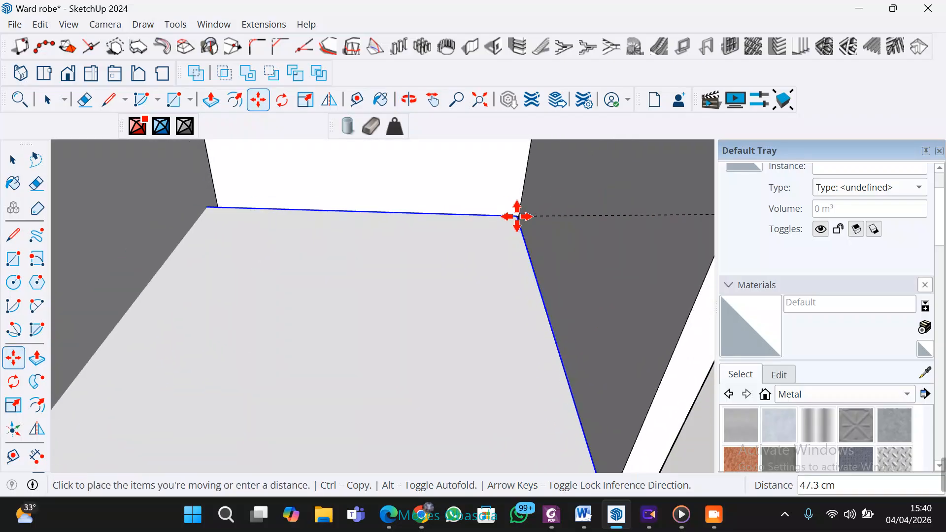
middle_click_drag(519, 212, 515, 134)
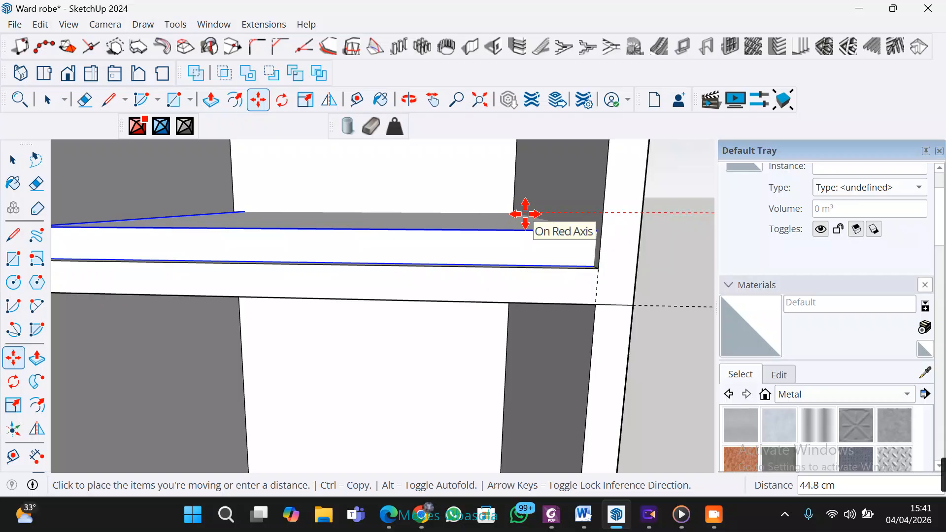
left_click(526, 213)
Step: Shift the panel by its lower front left corner onto the front left corner of the upper compartment's floor
middle_click_drag(452, 317, 334, 380)
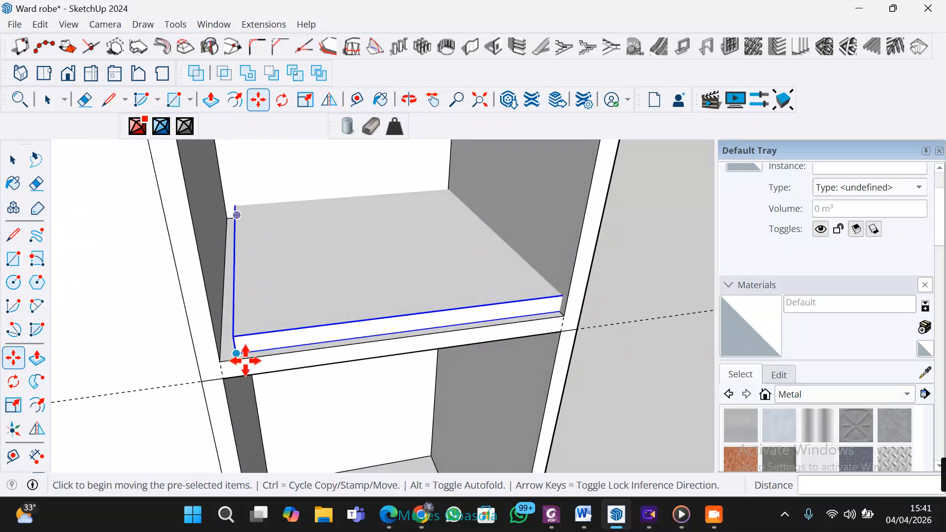
left_click(239, 355)
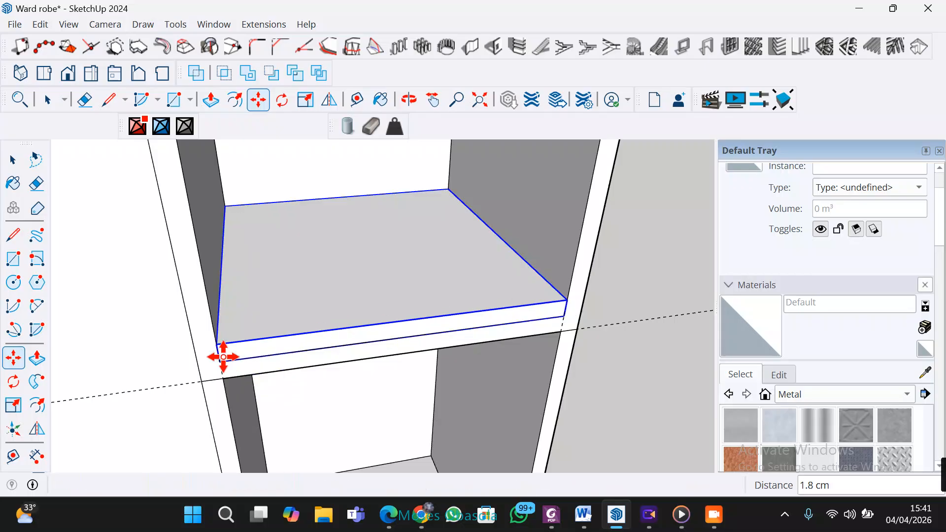
left_click(207, 372)
Step: Move the panel straight up 25 cm from the upper compartment's floor by its lower front left corner
middle_click_drag(205, 374, 245, 265)
scroll(249, 261, "up", 1)
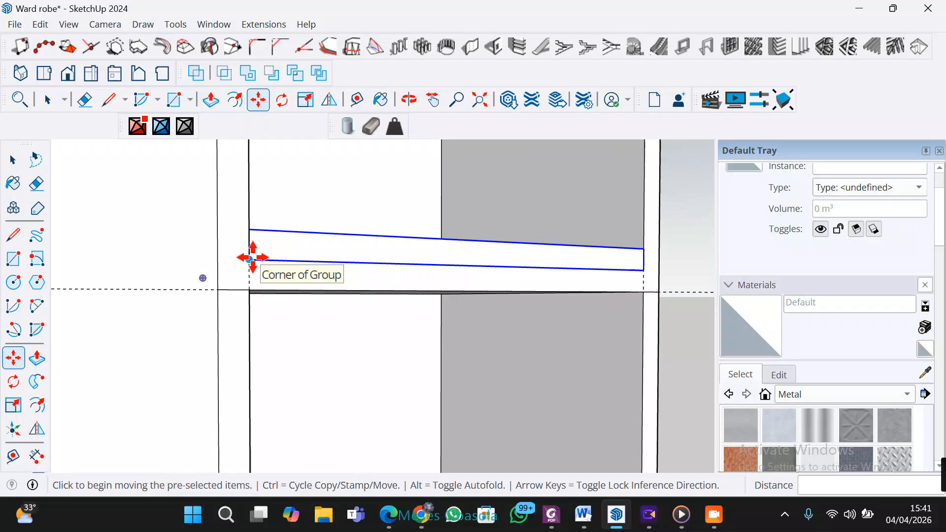
left_click(252, 258)
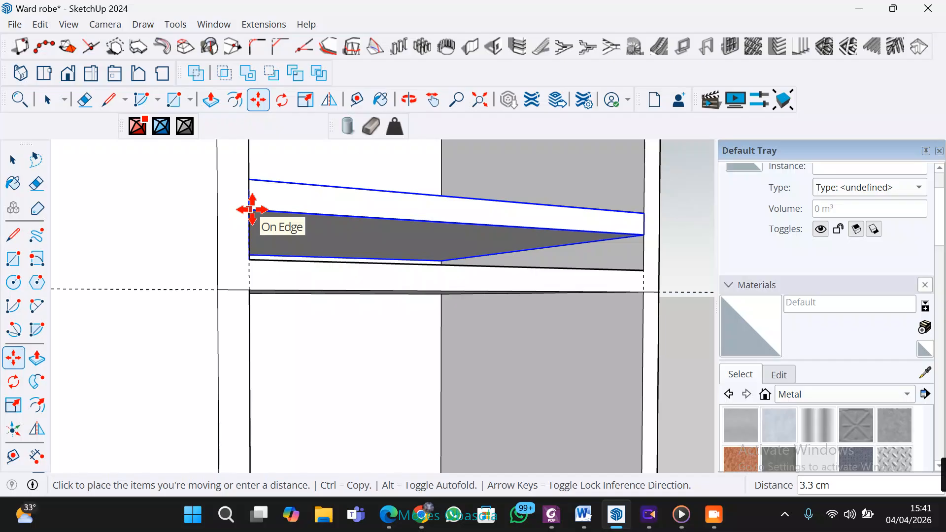
type("2")
key("Return")
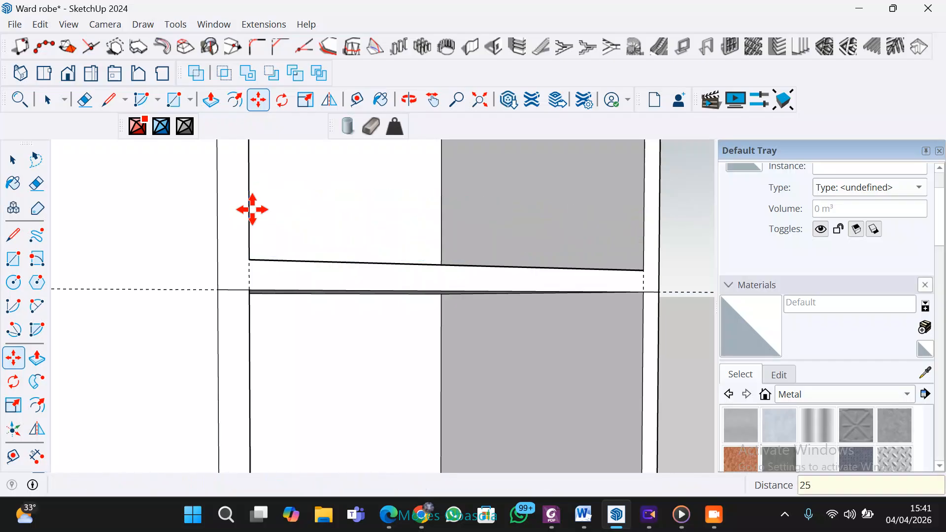
Step: Try to multiply the raised panel into an array, and undo its 25 cm upward move
scroll(295, 249, "down", 5)
middle_click_drag(353, 191, 388, 290)
scroll(316, 253, "up", 3)
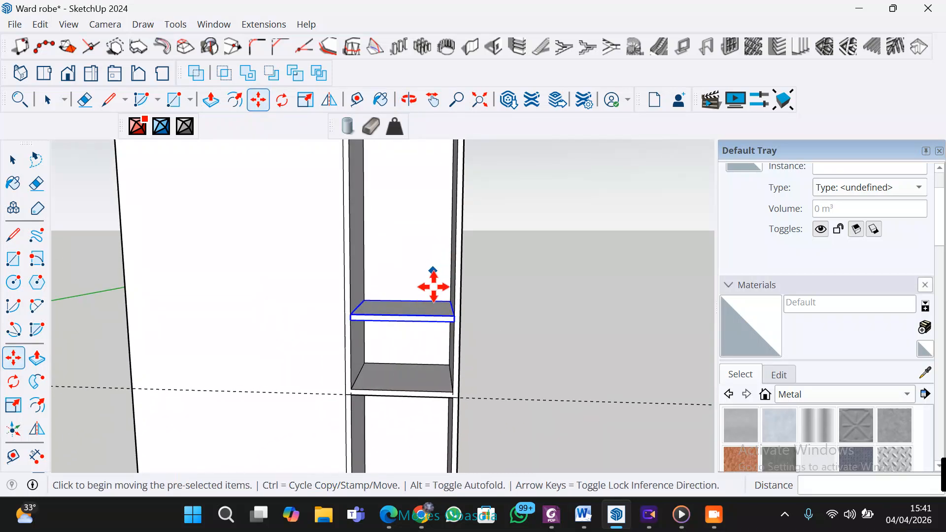
scroll(429, 275, "down", 2)
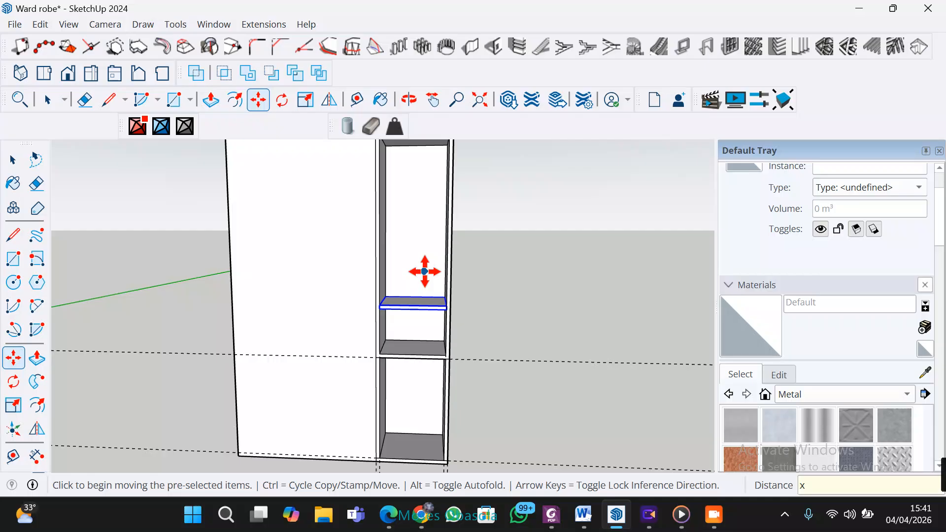
key("Return")
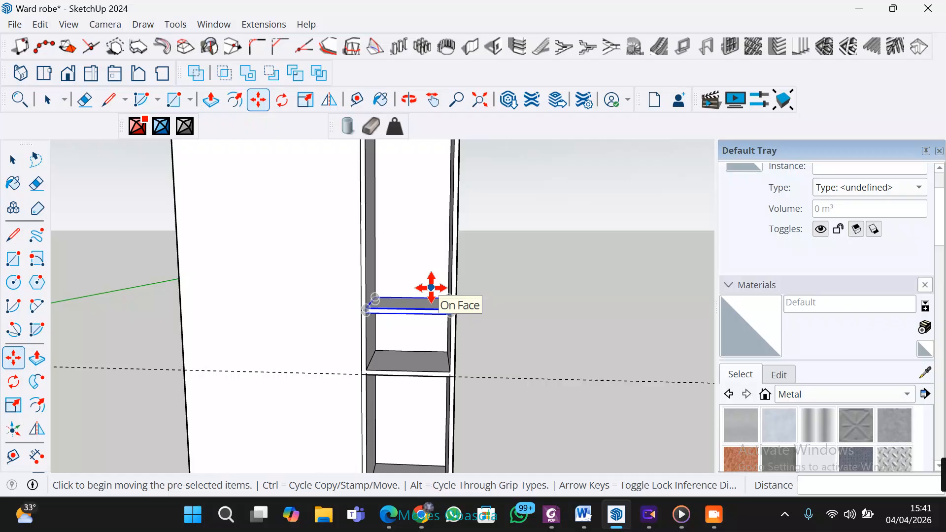
scroll(387, 319, "up", 2)
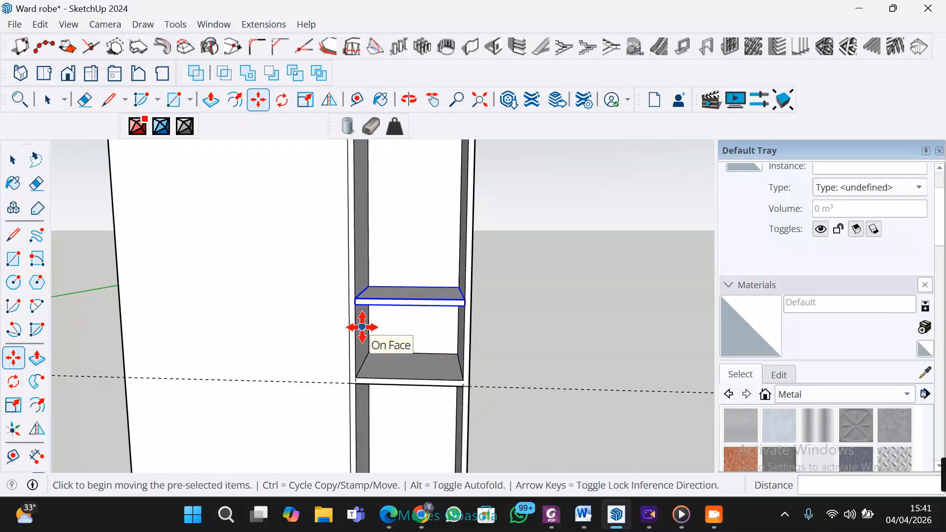
key("ctrl+z")
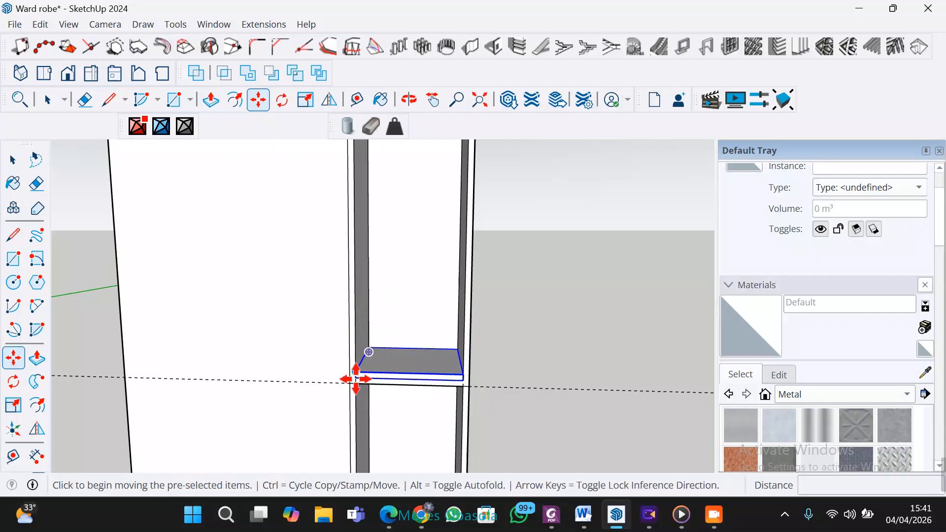
Step: Raise the panel 25 cm vertically from its lower front left corner to form a shelf in the upper compartment
scroll(355, 378, "up", 2)
scroll(359, 373, "up", 2)
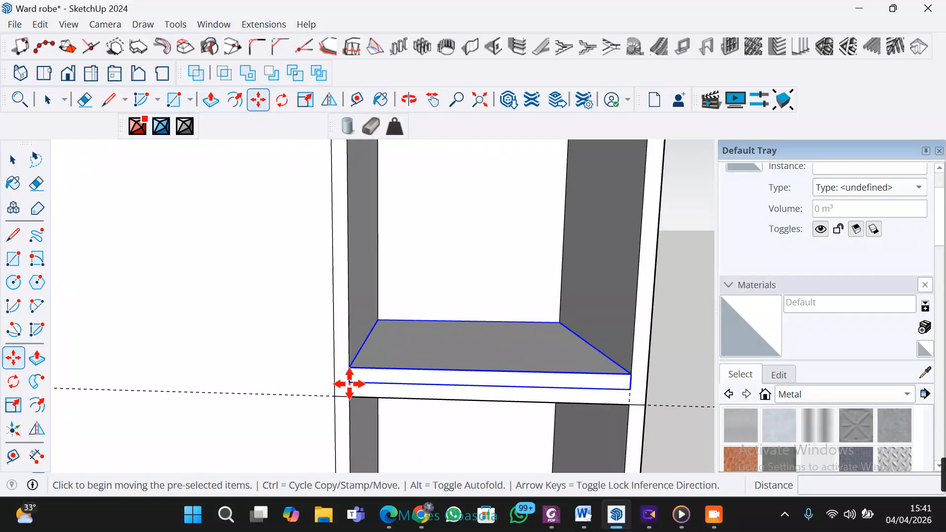
left_click(347, 384)
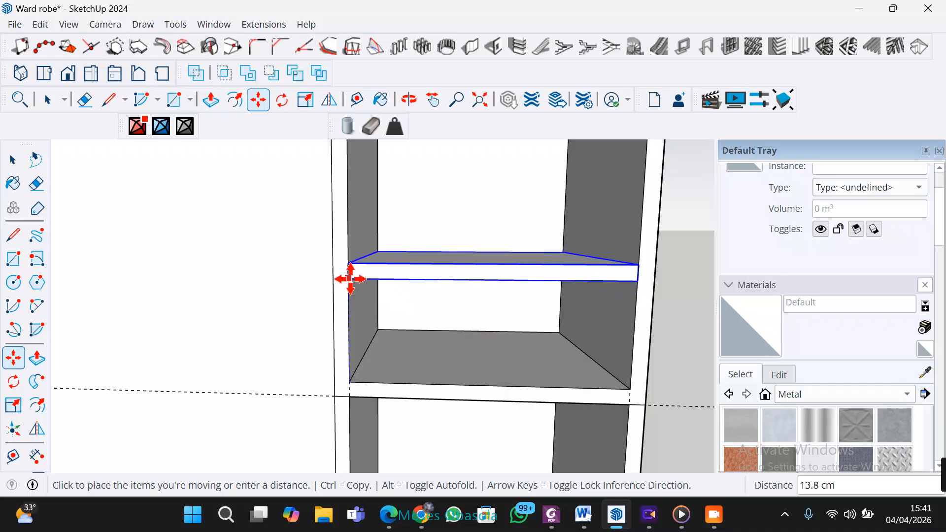
type("25")
key("Return")
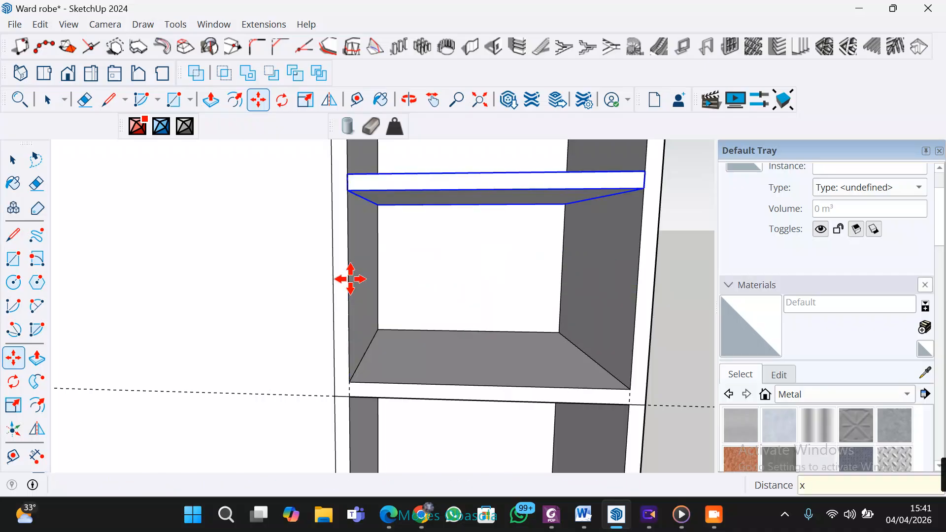
scroll(350, 279, "down", 8)
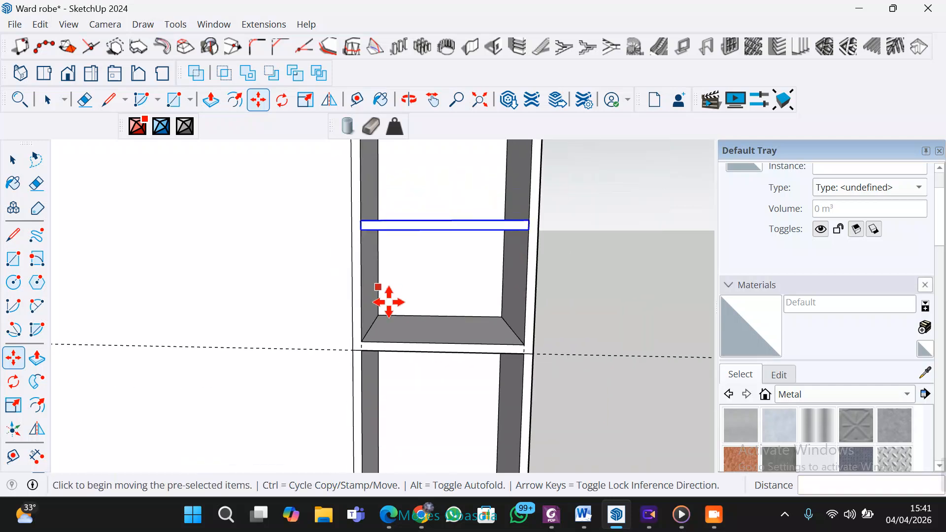
middle_click_drag(418, 255, 332, 317)
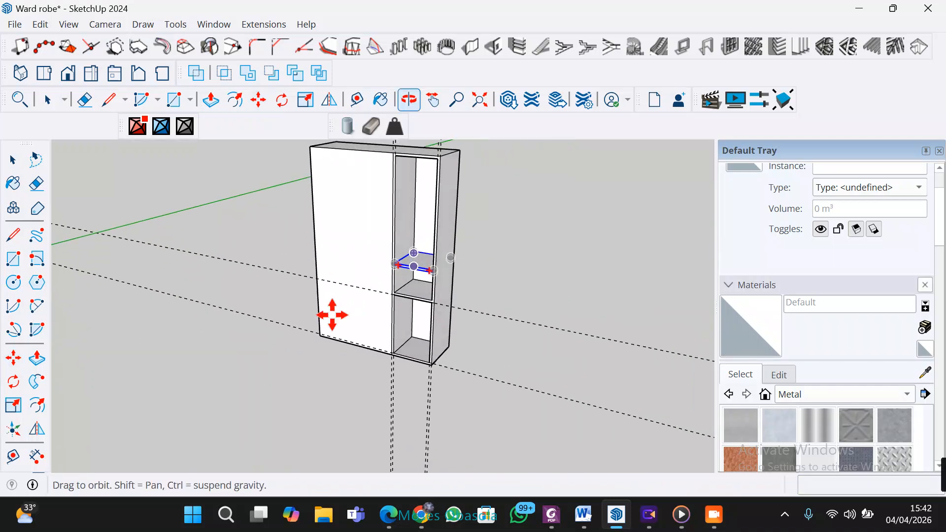
scroll(422, 224, "up", 5)
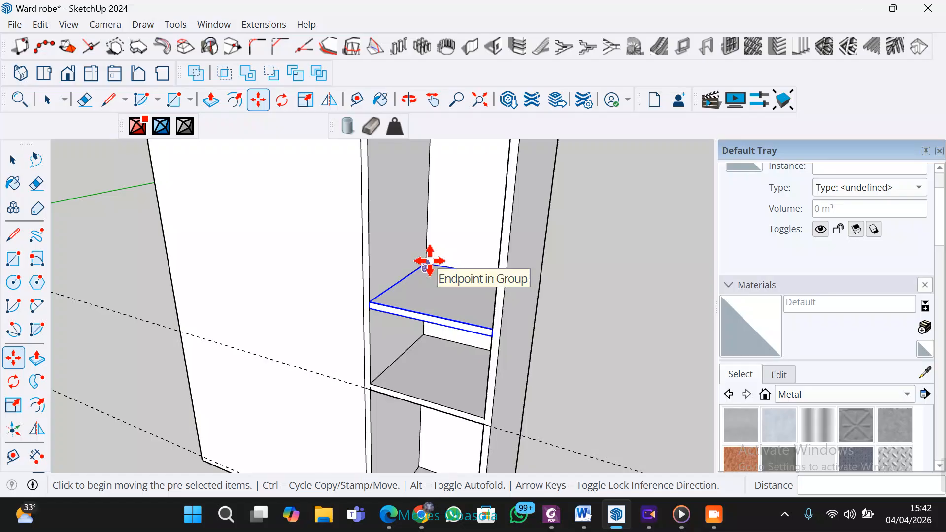
Step: Copy the shelf 25 cm vertically upward from its rear left corner to add a second shelf in the upper narrow compartment
left_click(425, 268)
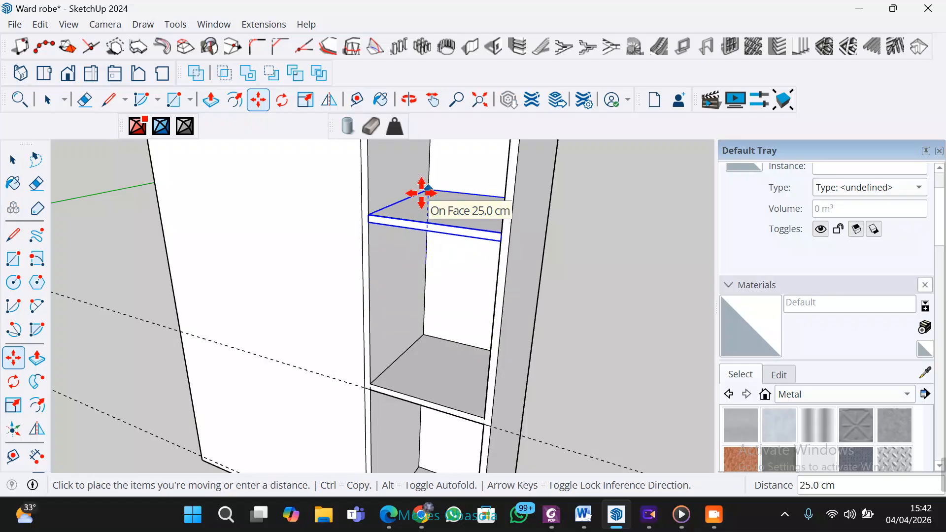
key("ctrl")
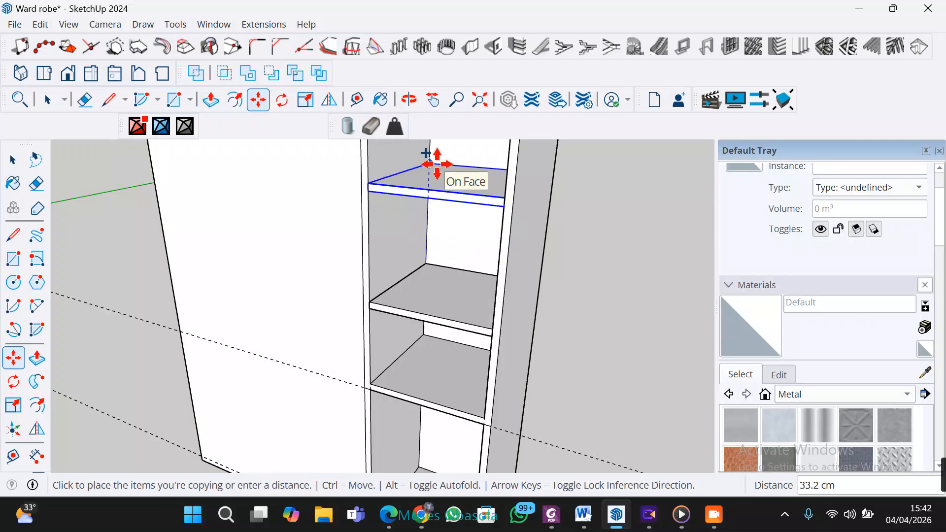
type("2")
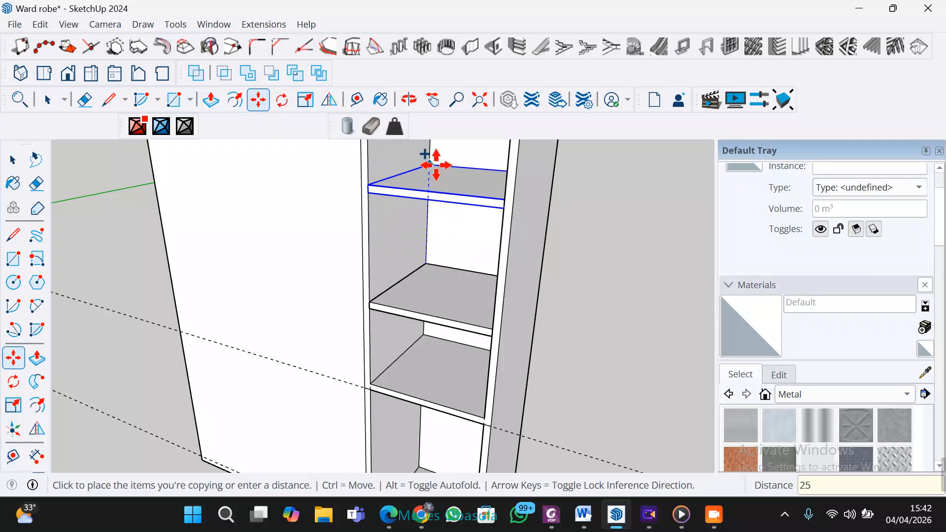
type("5")
key("Return")
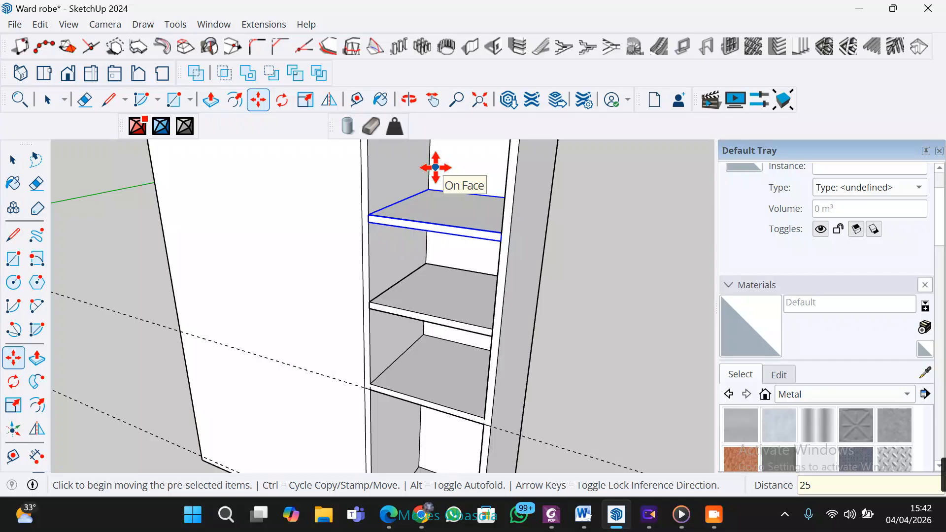
Step: Copy the second shelf another 25 cm straight up by its rear left corner to form the third shelf
key("ctrl")
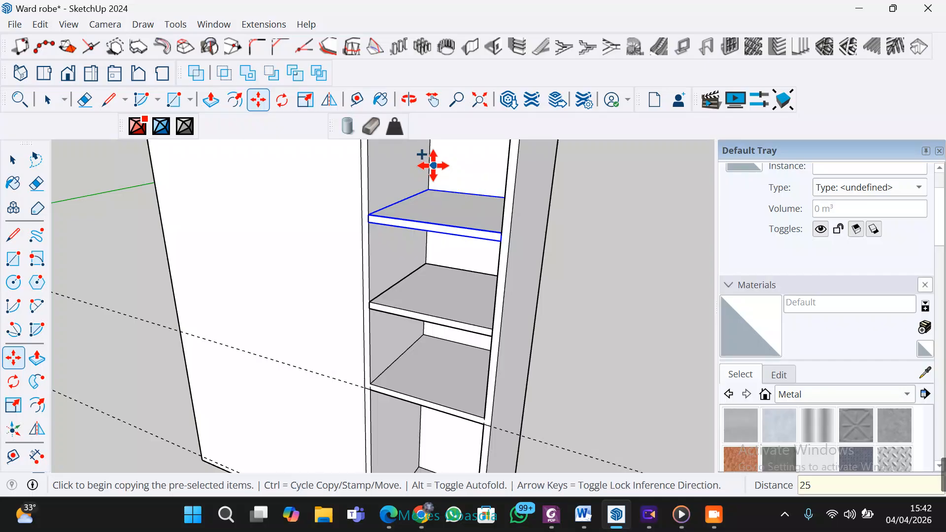
left_click(429, 193)
type("25")
key("Return")
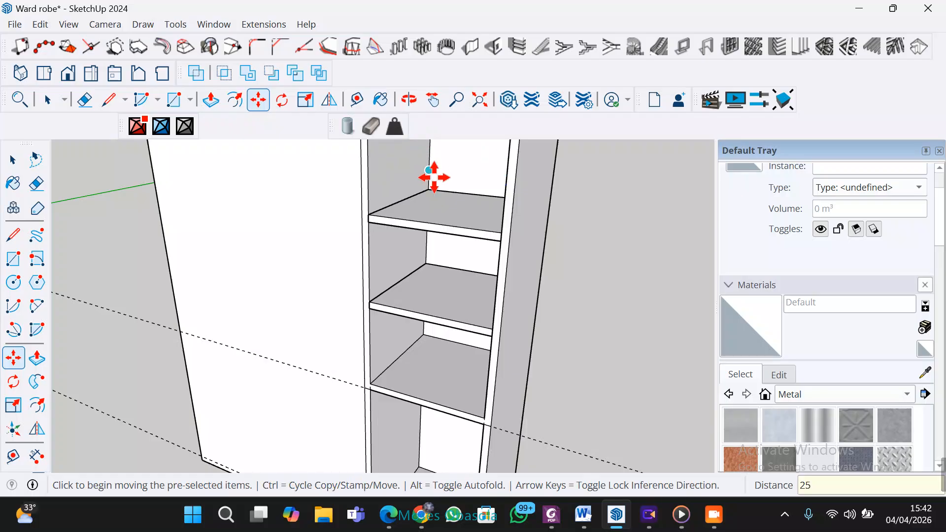
Step: Copy the third shelf 25 cm straight up by its rear left corner to form the fourth, topmost shelf
scroll(433, 176, "down", 5)
middle_click_drag(454, 188, 459, 312)
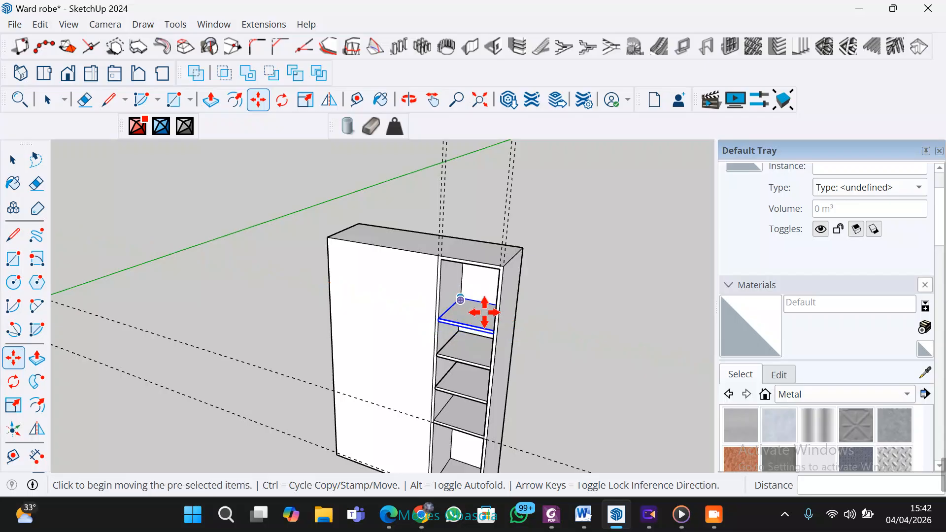
key("ctrl")
scroll(460, 298, "up", 5)
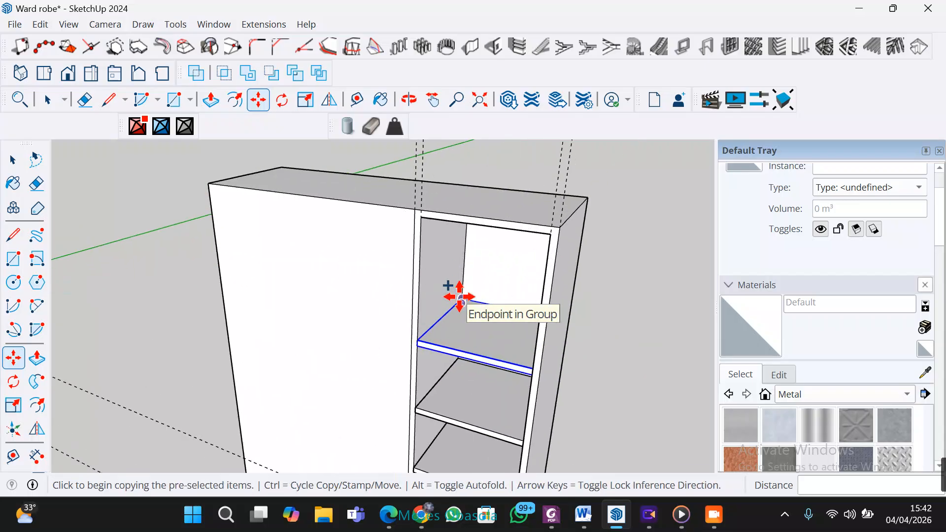
left_click(464, 302)
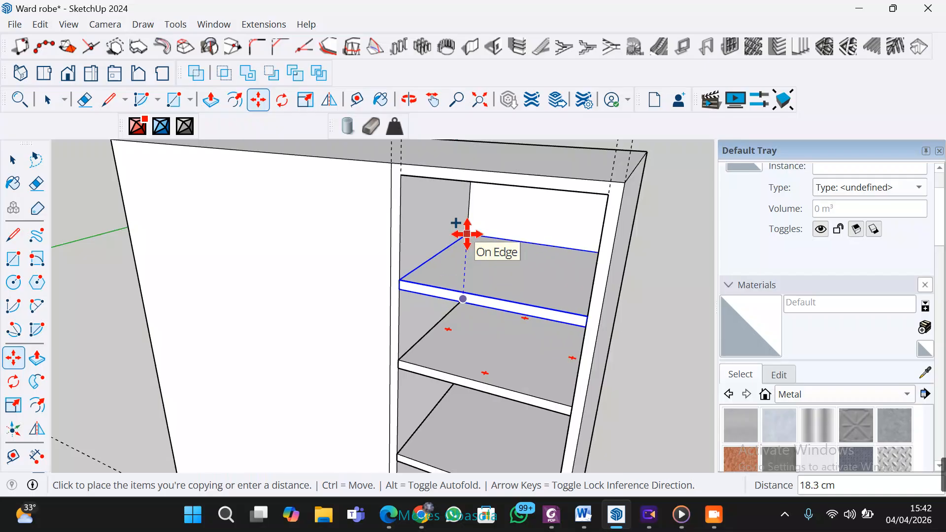
type("25")
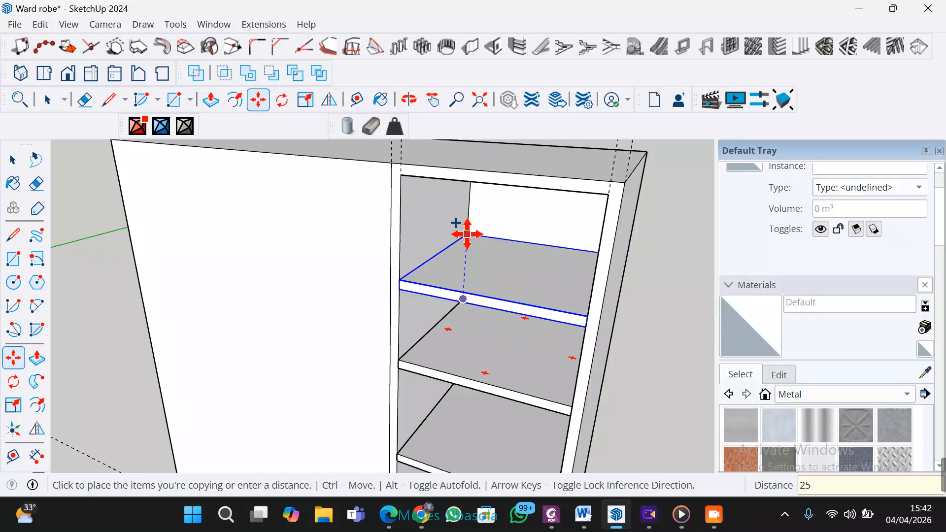
key("Return")
Step: Examine the copied shelves and the remaining gap at the top of the narrow compartment from above and below
middle_click_drag(469, 281, 527, 246)
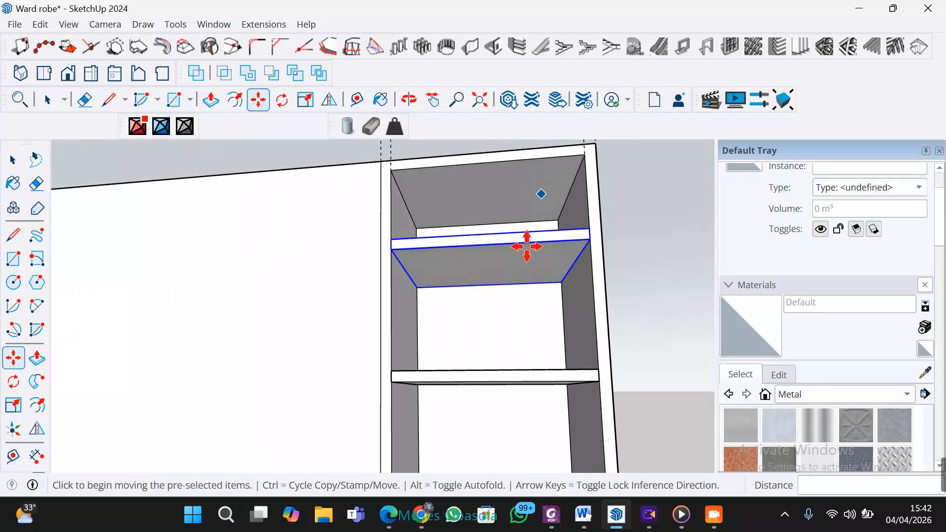
scroll(526, 246, "down", 5)
middle_click_drag(500, 310, 430, 414)
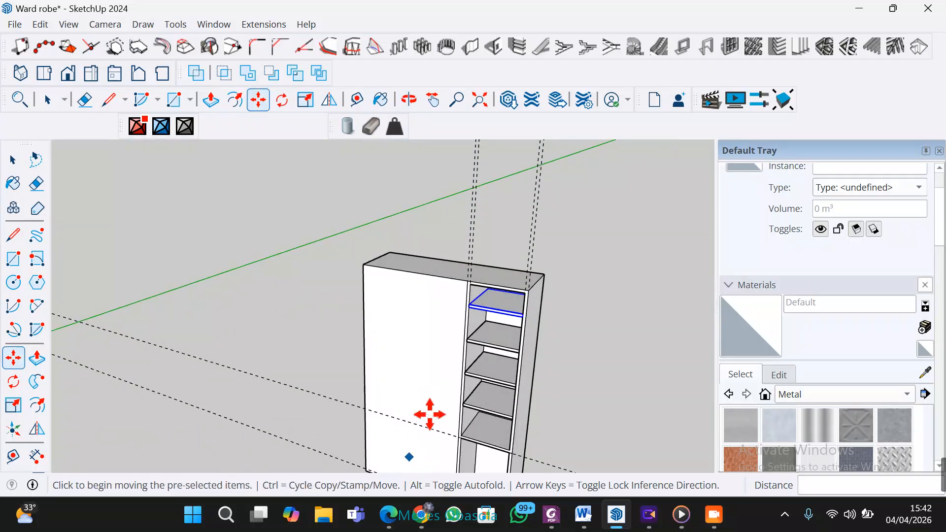
scroll(483, 359, "up", 5)
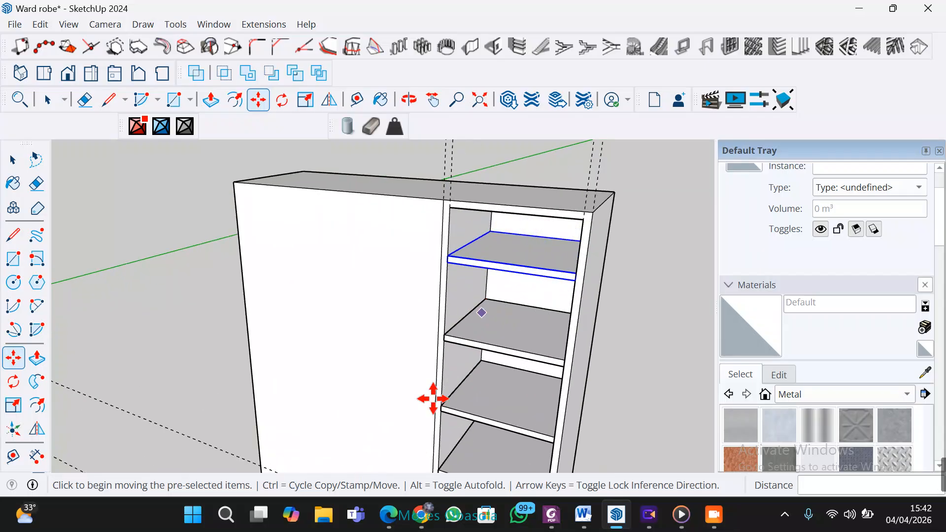
scroll(434, 399, "down", 5)
middle_click_drag(446, 406, 451, 361)
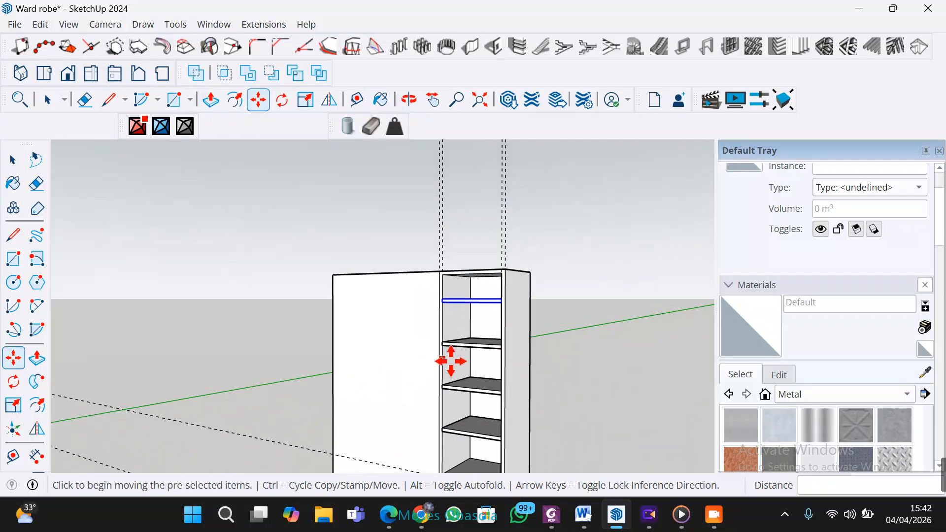
scroll(449, 371, "down", 3)
middle_click_drag(482, 419, 482, 312)
key("m")
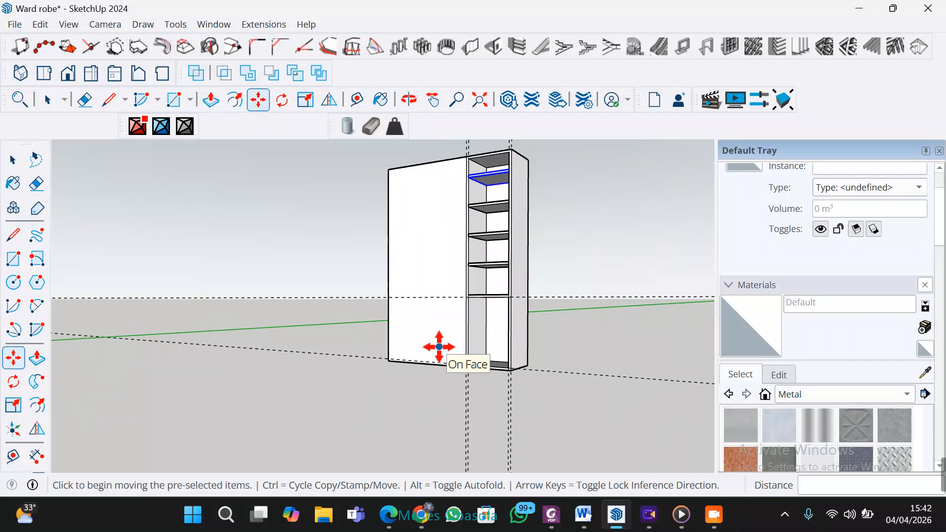
scroll(482, 310, "up", 4)
middle_click_drag(482, 306, 500, 338)
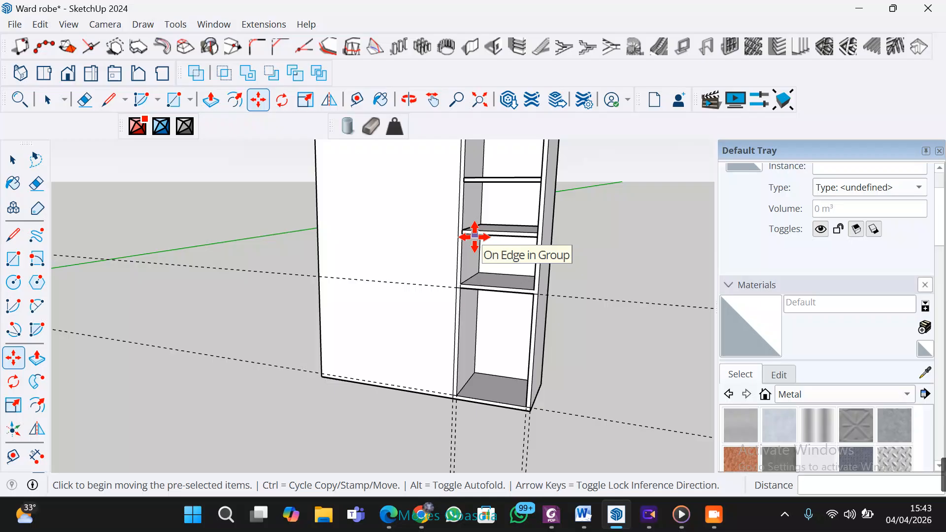
scroll(488, 290, "up", 1)
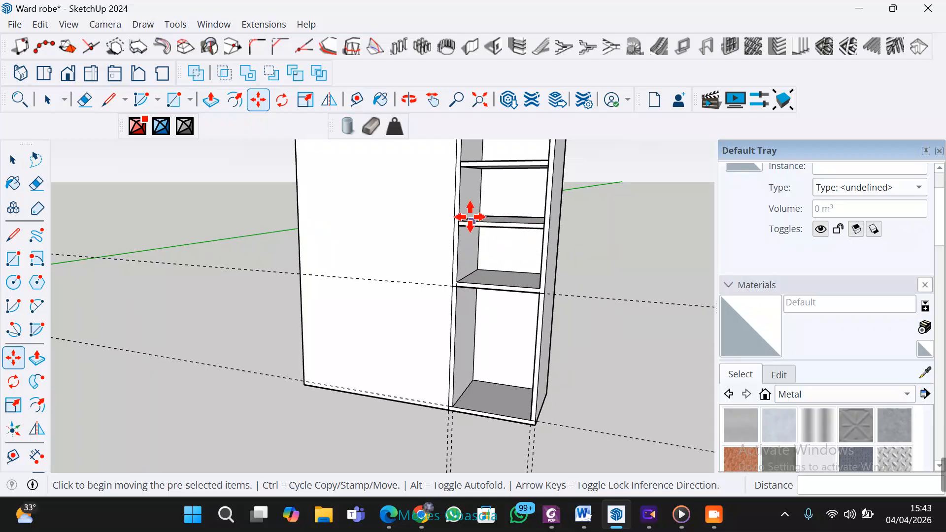
key("ctrl")
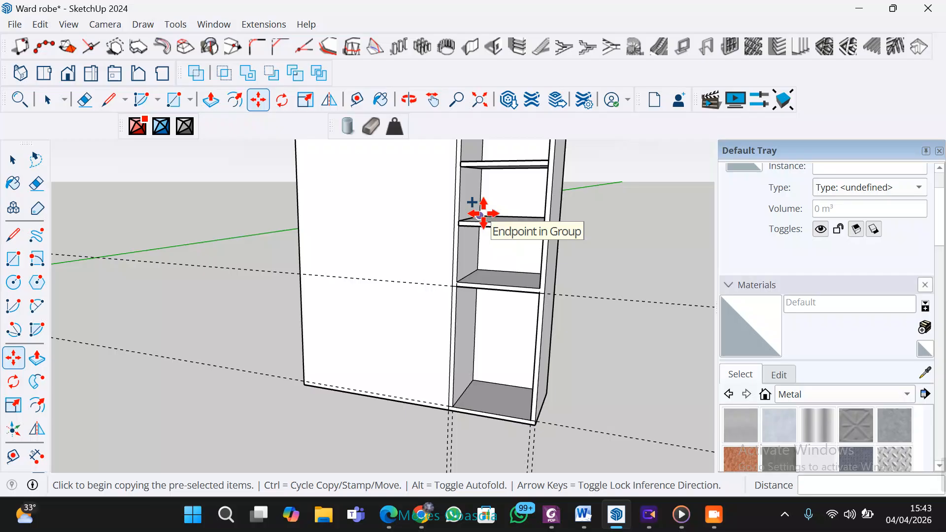
left_click(544, 228)
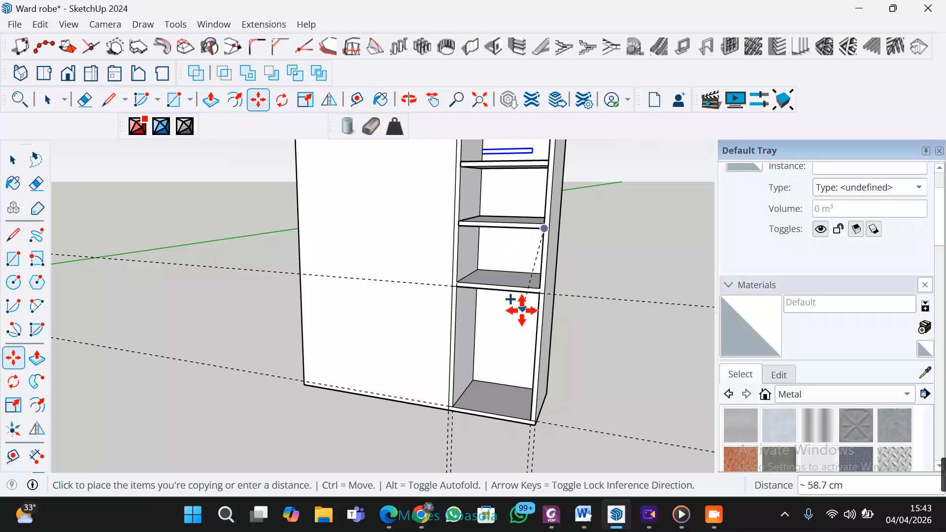
key("Escape")
Step: Copy the topmost shelf about 131 cm straight down by its front left corner to around mid-height of the lower narrow compartment
scroll(508, 274, "down", 1)
middle_click_drag(509, 236, 512, 416, "shift")
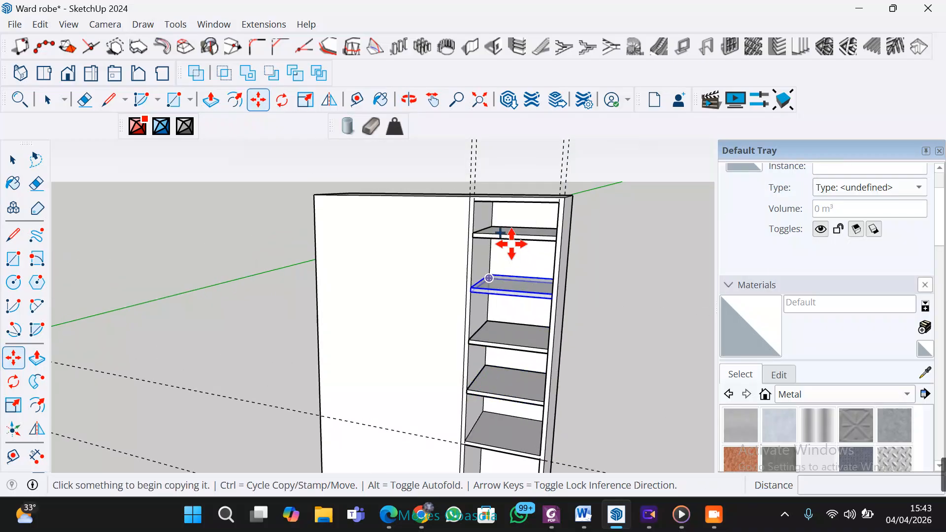
left_click(473, 238)
scroll(478, 361, "down", 1)
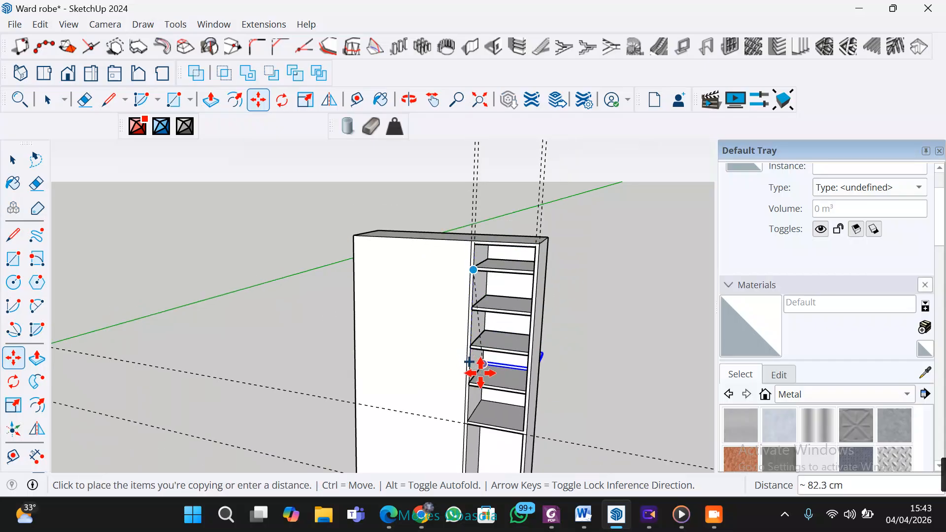
middle_click_drag(482, 377, 460, 275)
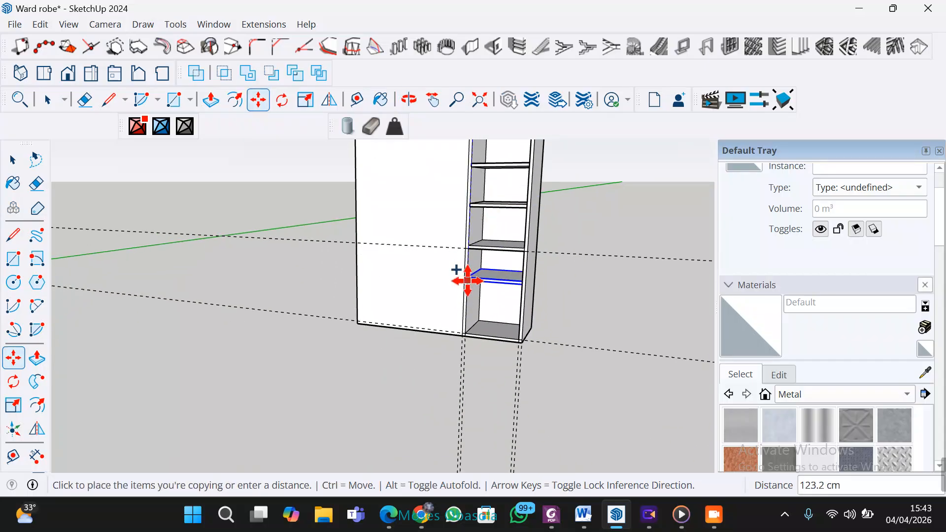
scroll(465, 281, "up", 3)
scroll(466, 292, "up", 2)
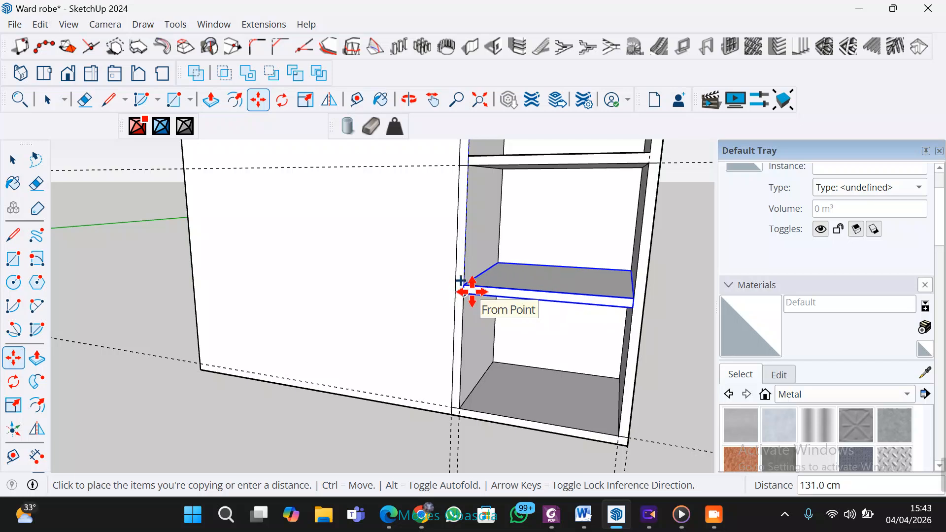
left_click(473, 292)
scroll(468, 355, "down", 3)
middle_click_drag(422, 363, 343, 323)
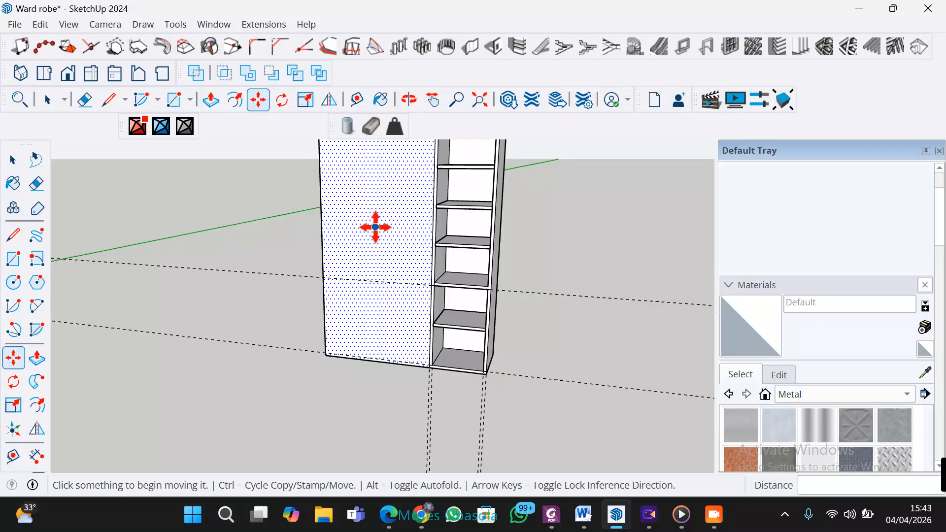
scroll(403, 376, "up", 2)
scroll(389, 286, "up", 1)
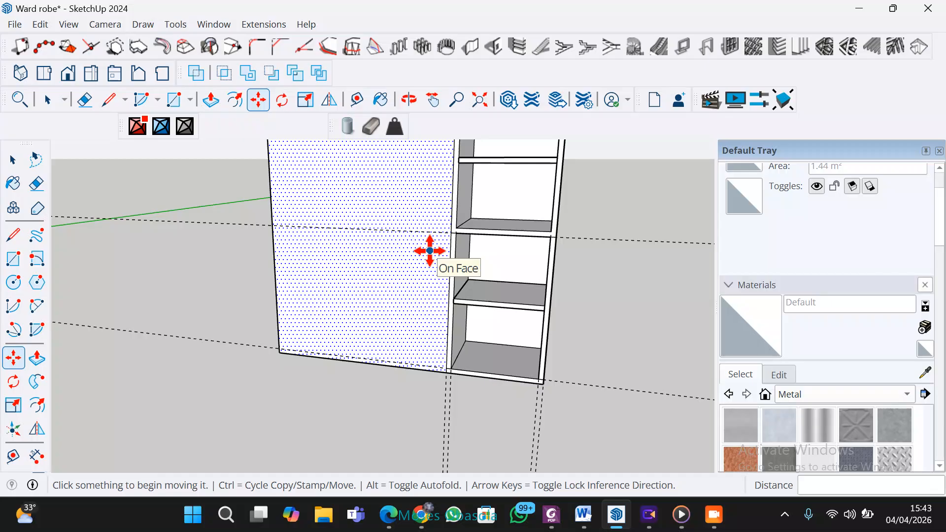
scroll(320, 256, "up", 2)
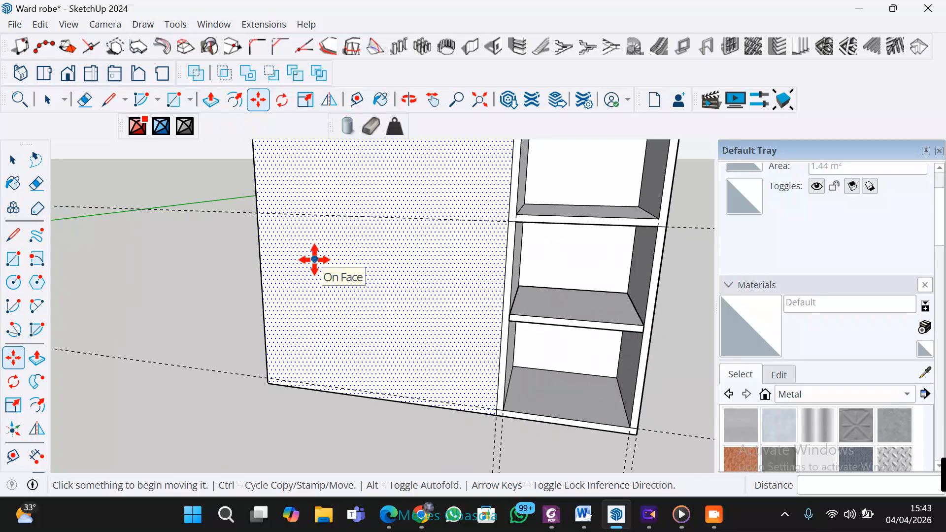
scroll(321, 256, "down", 3)
middle_click_drag(321, 256, 413, 348)
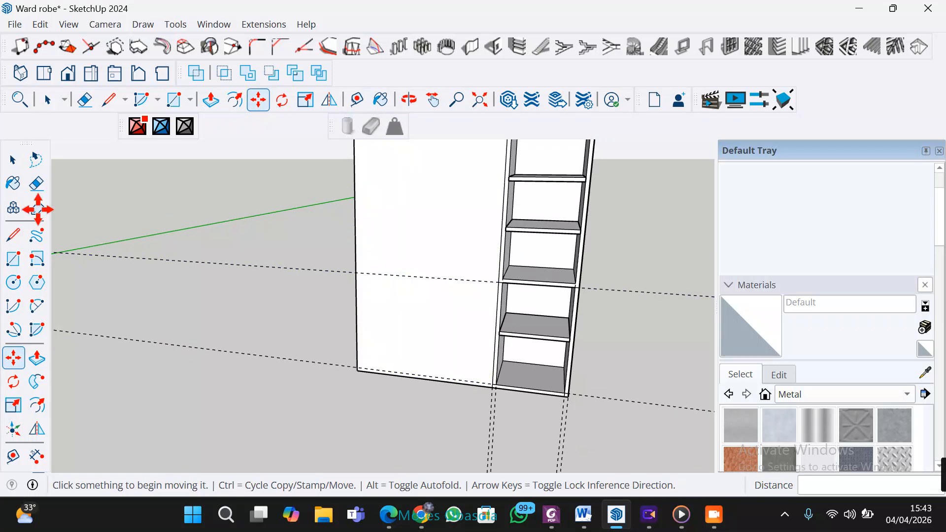
Step: Draw an 80 cm horizontal line along the guide across the wide front face, from the narrow column to the outer left edge
left_click(13, 237)
scroll(513, 274, "up", 1)
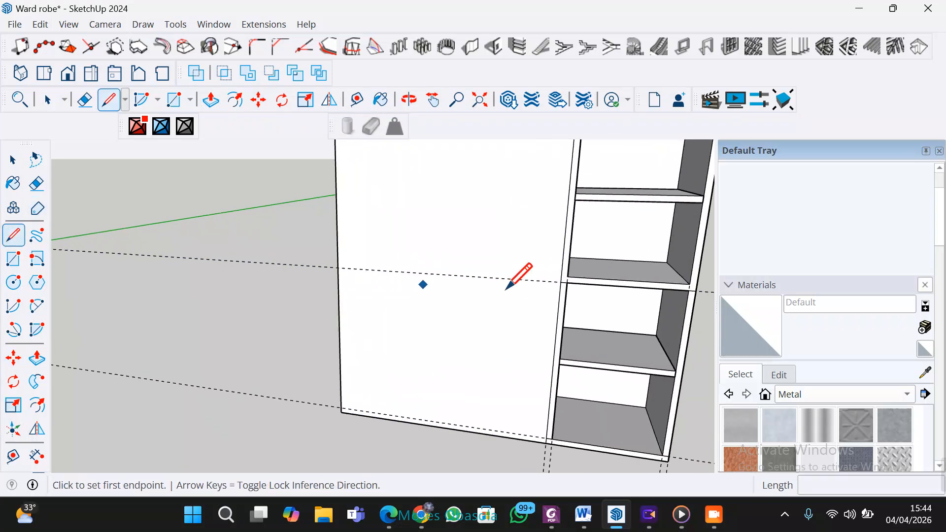
scroll(553, 287, "up", 2)
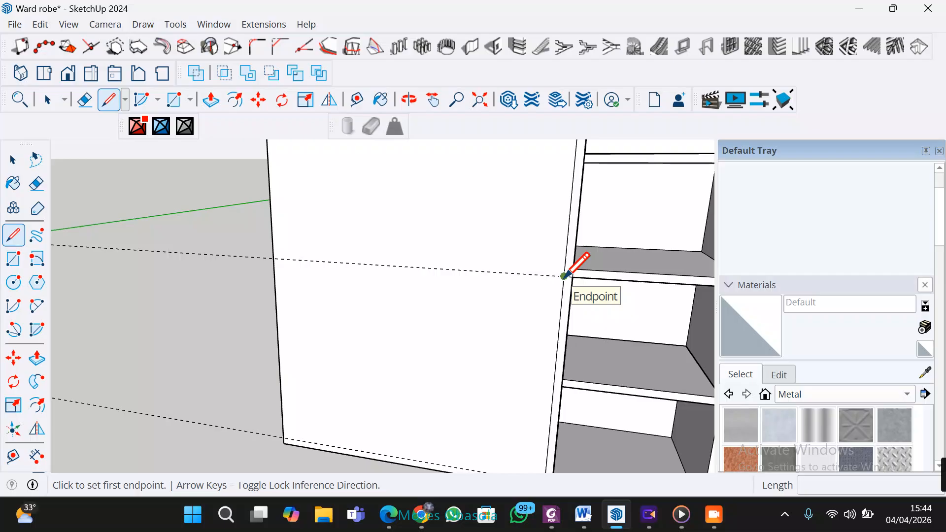
scroll(565, 276, "down", 3)
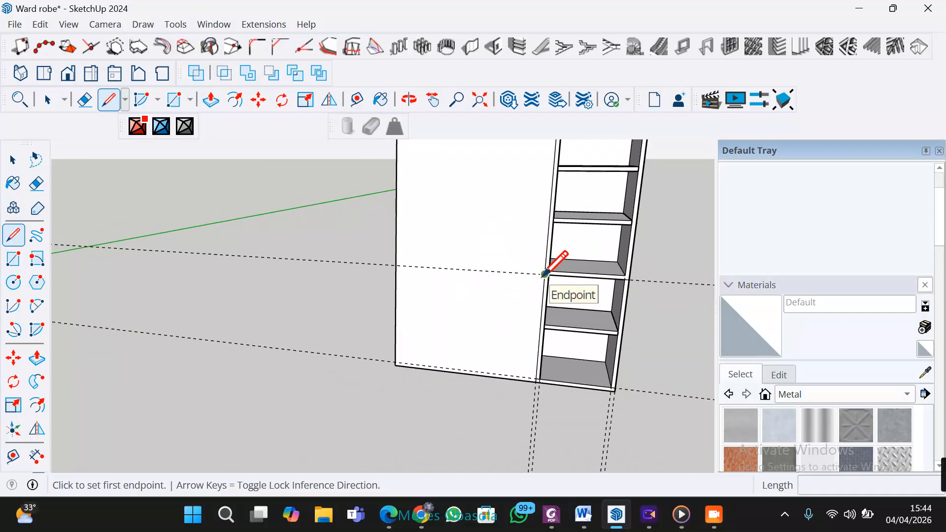
left_click(545, 274)
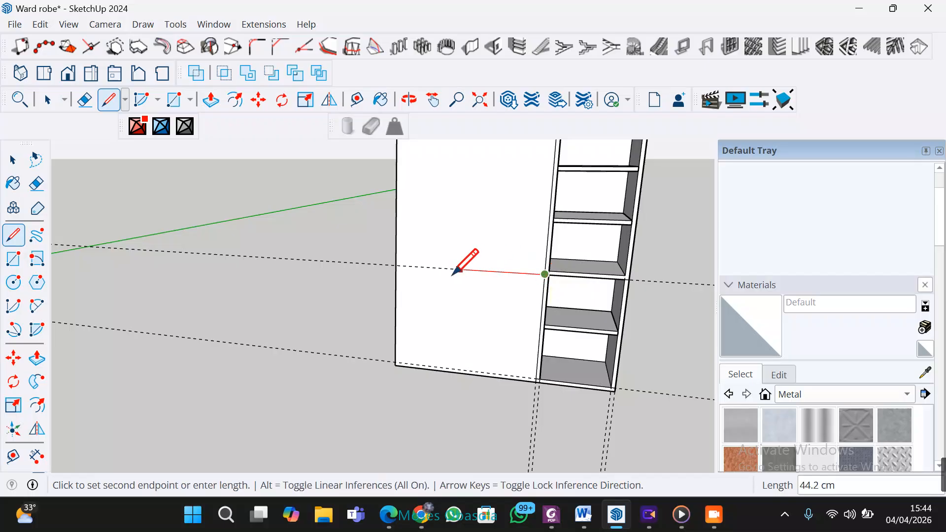
left_click(396, 265)
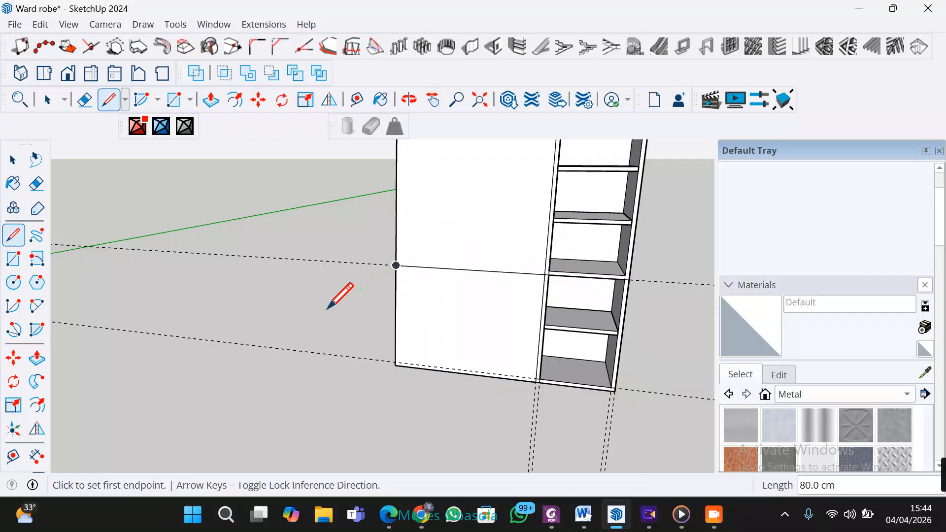
Step: Place a vertical guide 2 cm inside the outer left edge of the wide front face
left_click(13, 456)
scroll(470, 304, "up", 4)
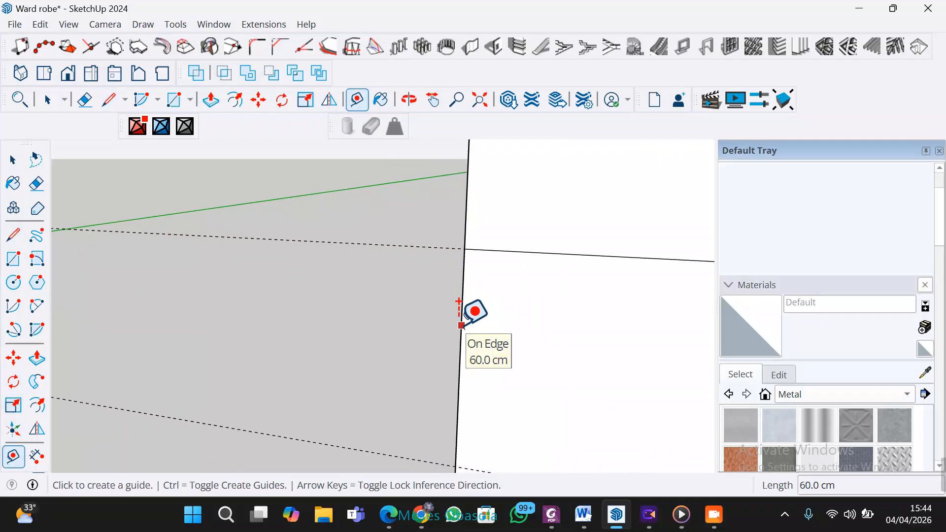
left_click(462, 325)
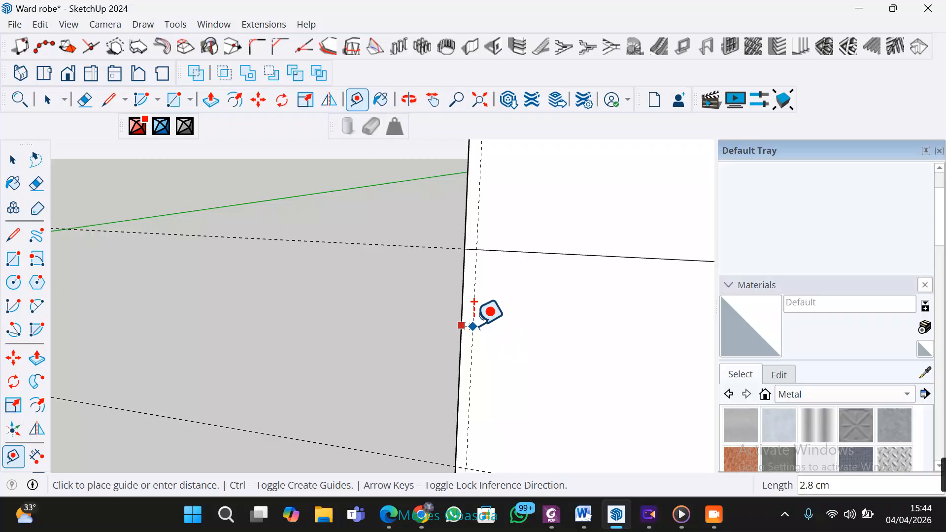
type("2")
key("Return")
scroll(474, 302, "down", 4)
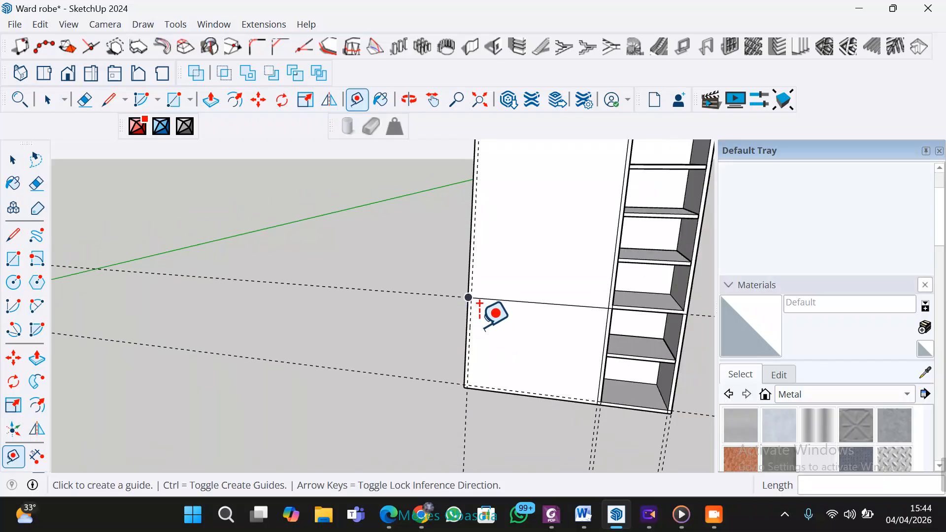
left_click(20, 240)
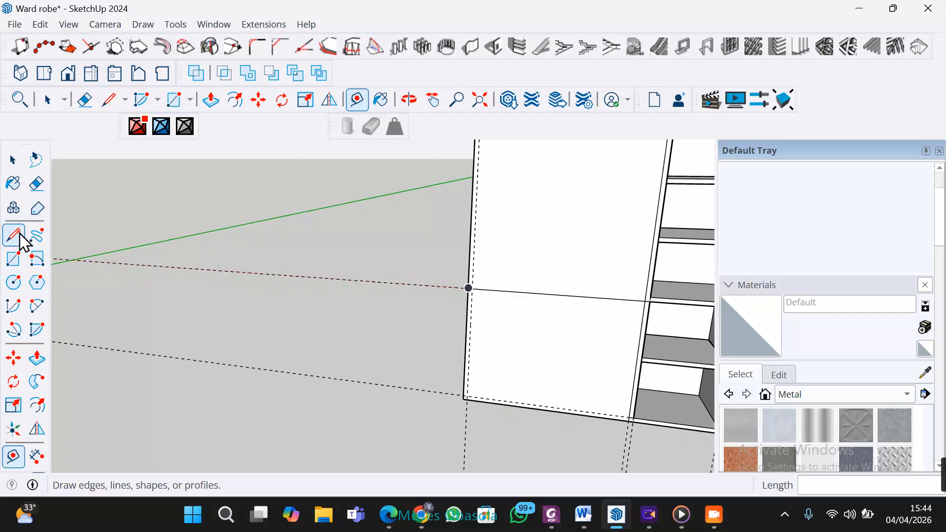
scroll(473, 298, "up", 3)
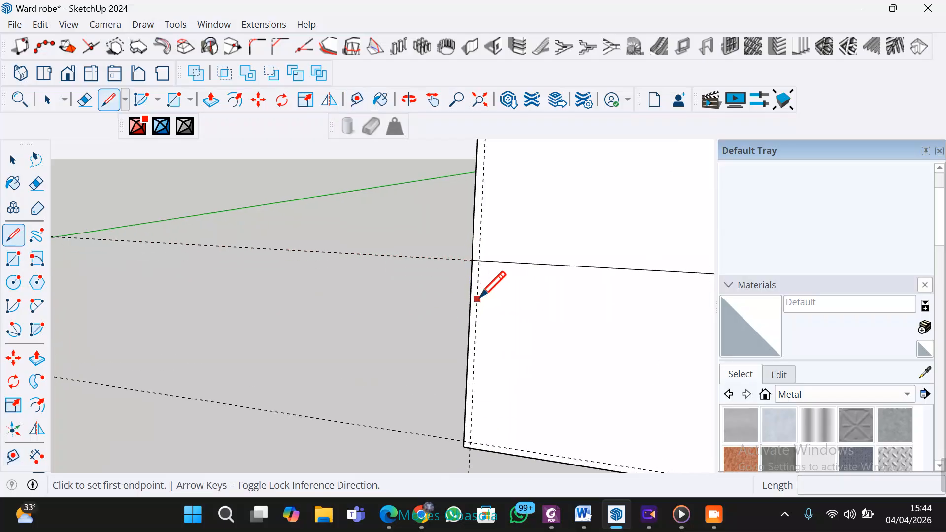
scroll(472, 256, "down", 1)
scroll(471, 255, "down", 1)
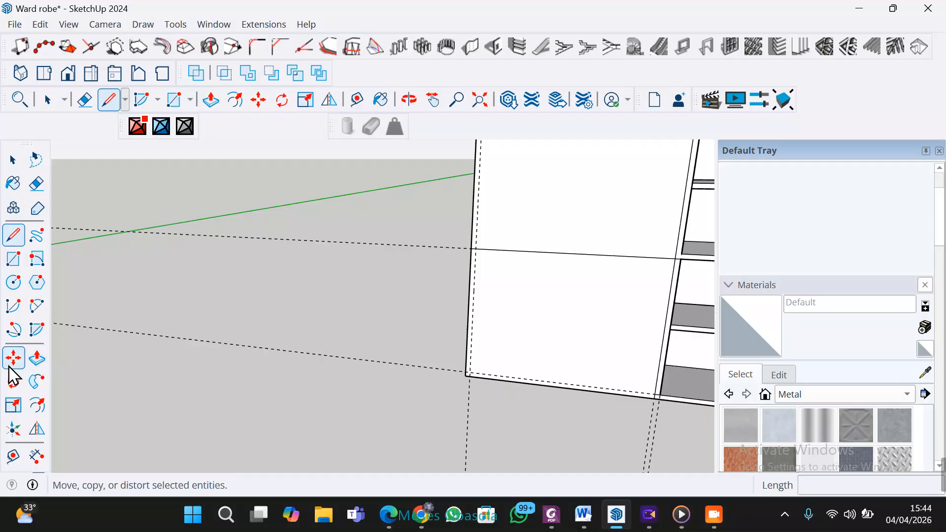
Step: Place a horizontal guide 2 cm above the line drawn across the wide front face
left_click(12, 458)
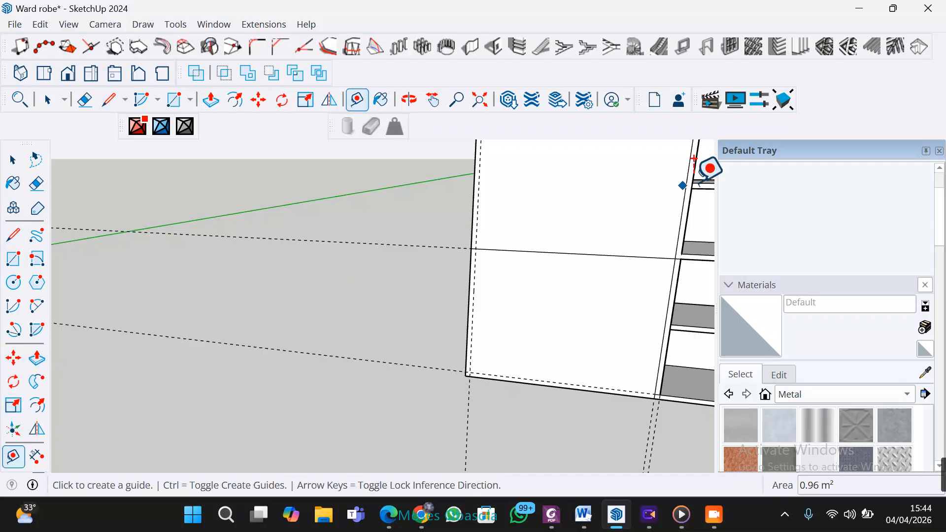
scroll(690, 172, "up", 2)
left_click(555, 287)
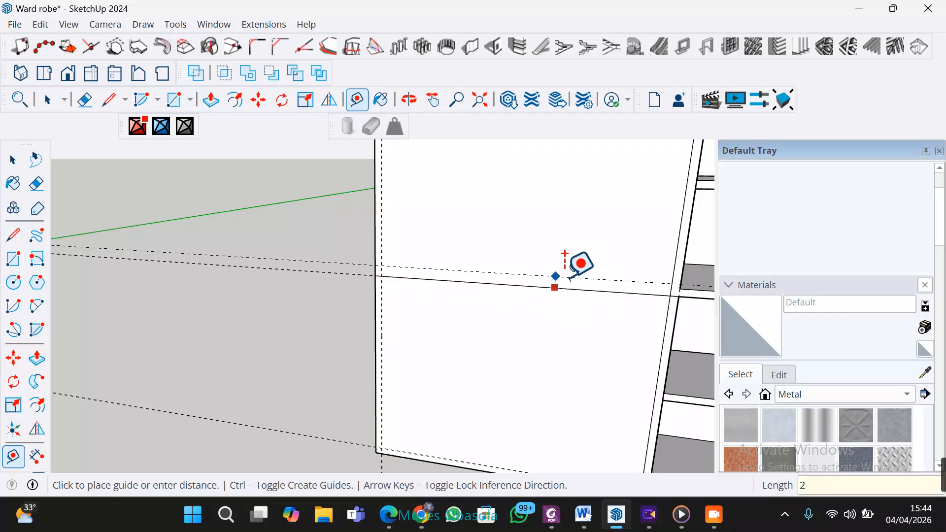
type("2")
key("Return")
scroll(575, 264, "down", 2)
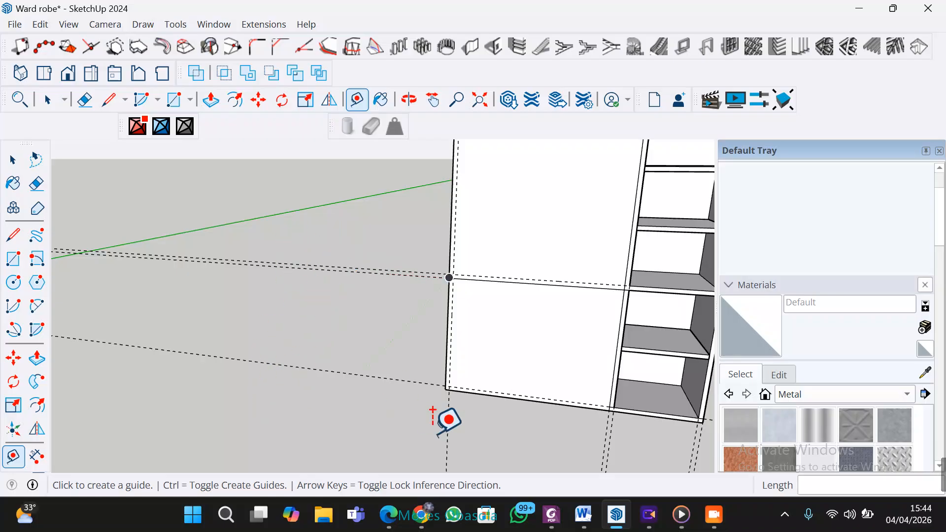
Step: Outline the lower wide compartment with a vertical line down the inner guide and a 78 cm line along the bottom guide to the column
left_click(14, 235)
scroll(464, 301, "up", 2)
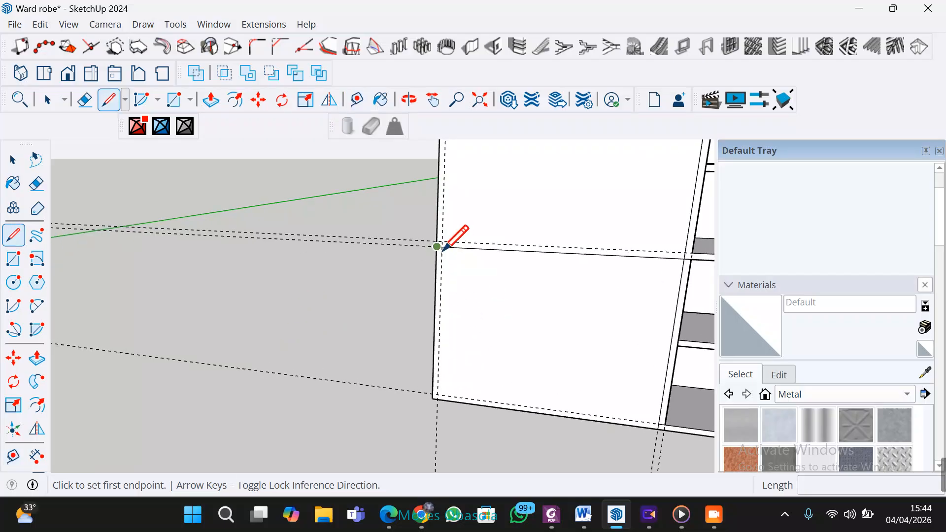
scroll(444, 246, "up", 3)
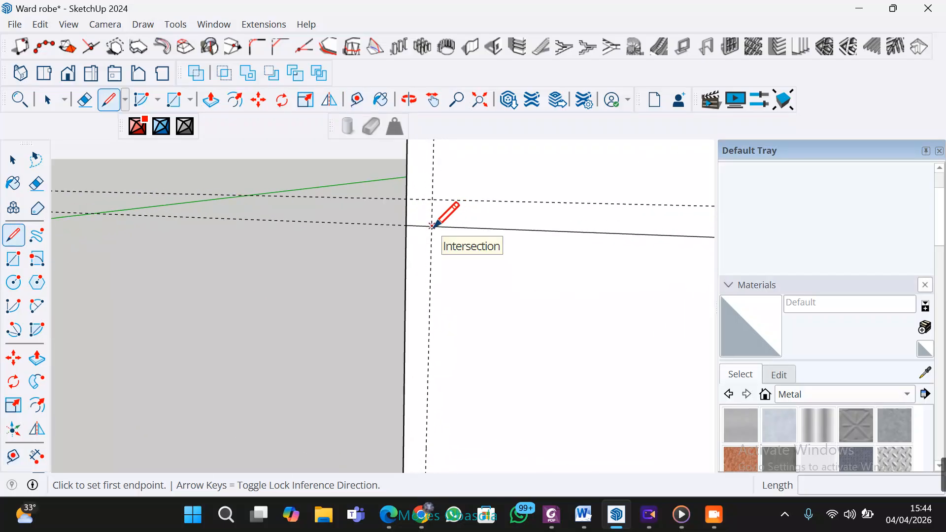
left_click(432, 227)
scroll(431, 378, "down", 4)
mouse_move(429, 405)
middle_mouse_down()
mouse_move(436, 186)
mouse_move(448, 217)
middle_mouse_up()
left_click(428, 228)
scroll(596, 230, "down", 3)
middle_click_drag(599, 234, 439, 261)
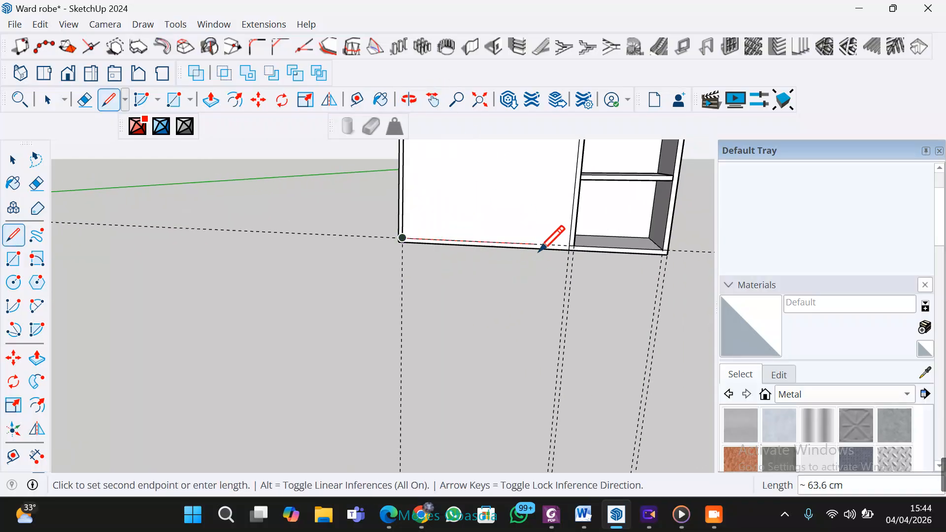
scroll(563, 244, "up", 3)
left_click(579, 248)
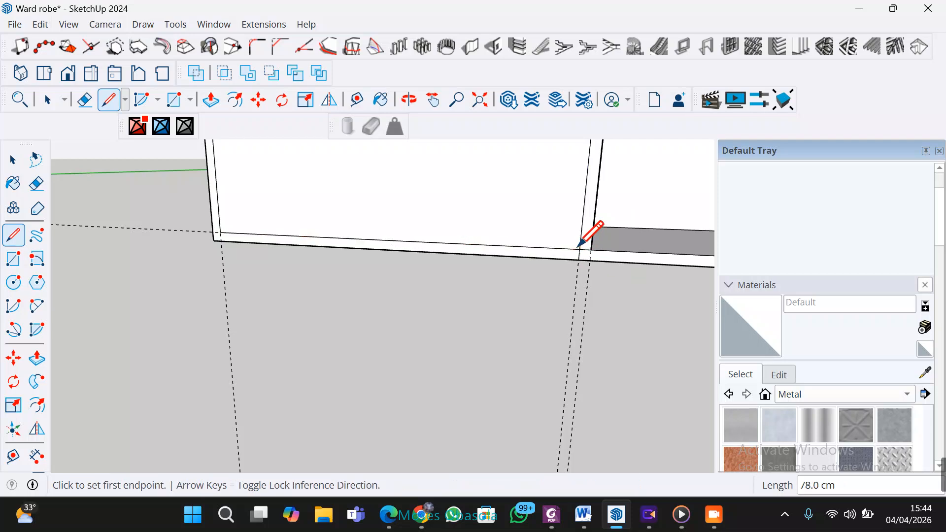
key("space")
Step: Push the framed lower wide face 38 cm into the wardrobe to hollow out the compartment
scroll(559, 253, "down", 4)
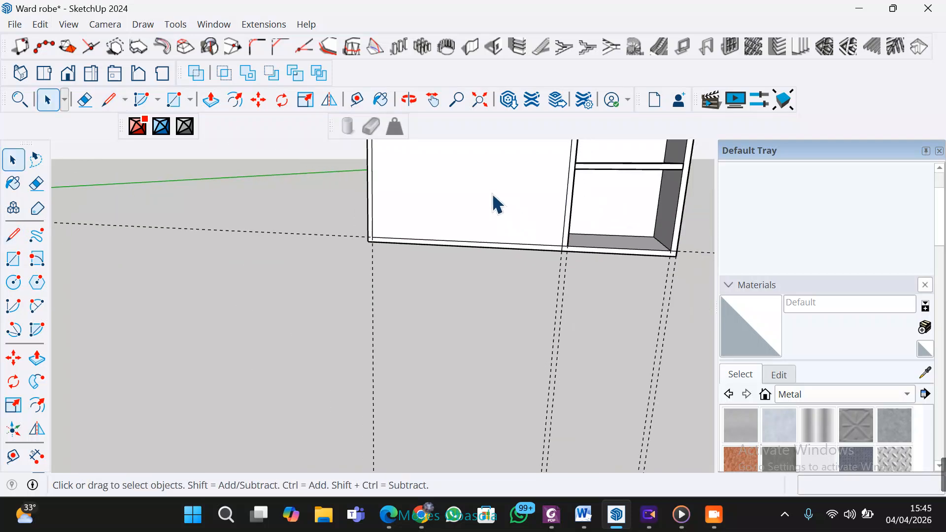
middle_click_drag(492, 193, 509, 302)
scroll(409, 193, "up", 3)
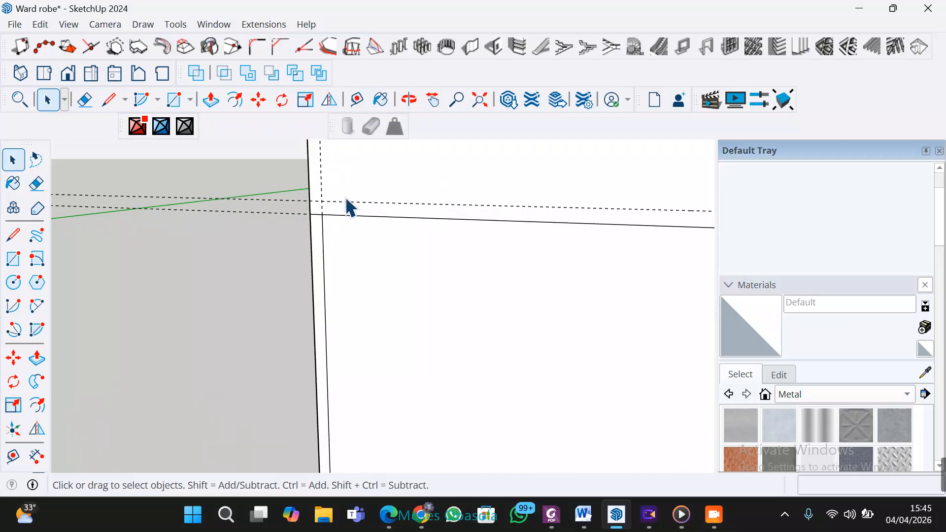
scroll(437, 294, "down", 4)
middle_click_drag(507, 317, 414, 296)
left_click(37, 359)
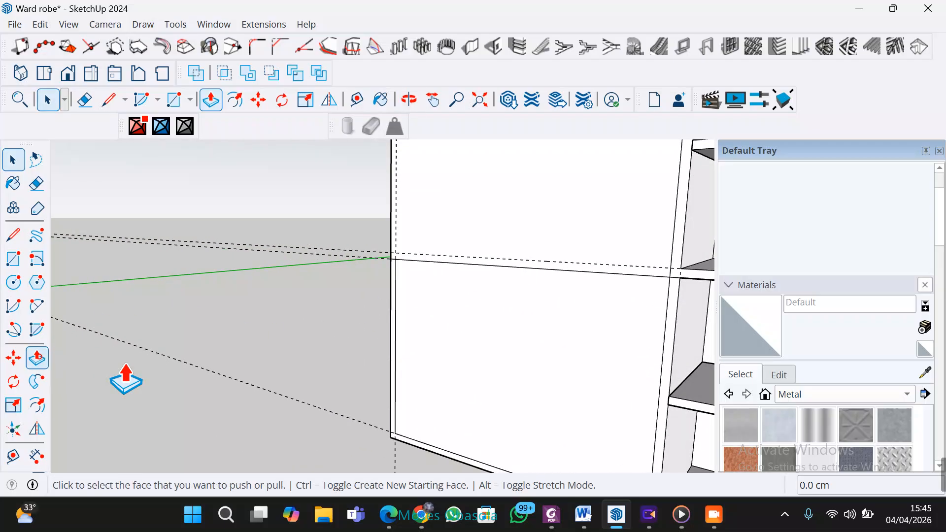
left_click(488, 365)
scroll(528, 345, "down", 1)
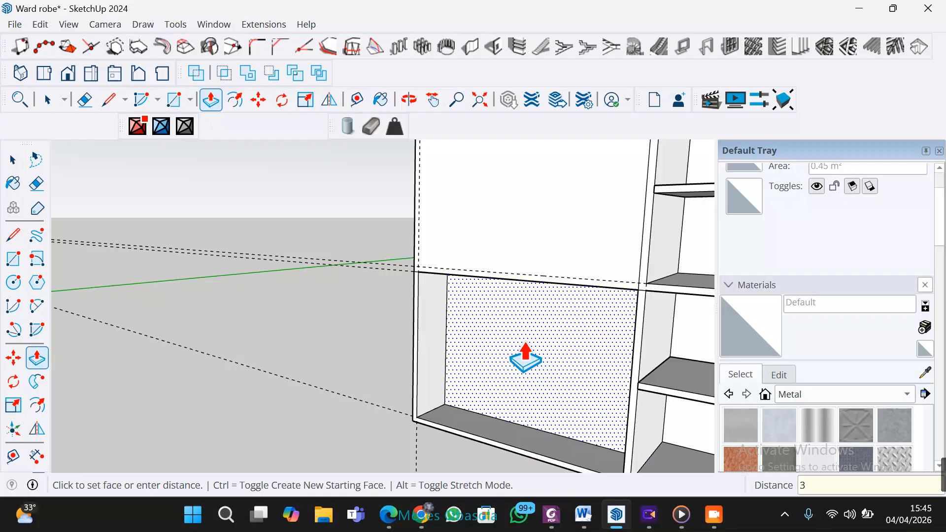
key("Return")
Step: Examine the hollowed lower wide compartment and its frame from above and from the side
middle_click_drag(517, 390, 489, 350)
scroll(436, 345, "up", 5)
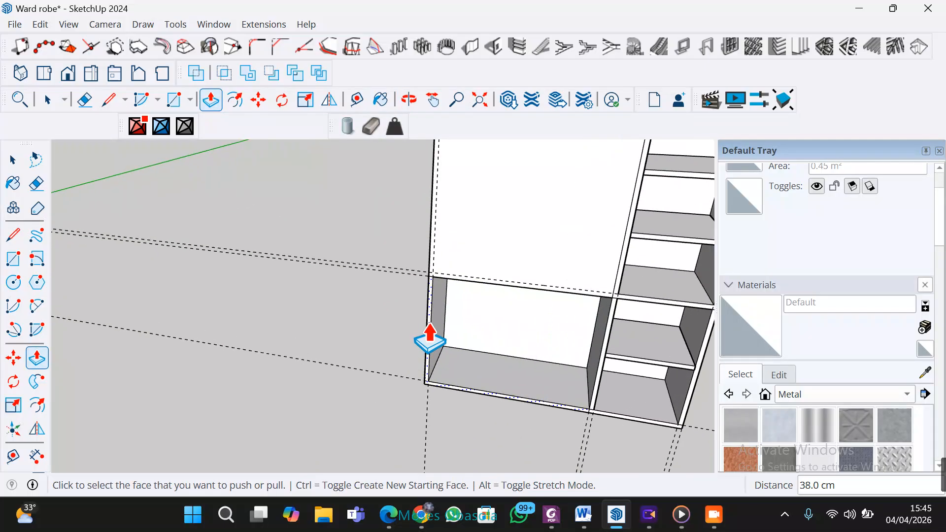
scroll(471, 320, "down", 2)
middle_click_drag(513, 317, 450, 262)
scroll(531, 345, "up", 3)
scroll(532, 345, "down", 1)
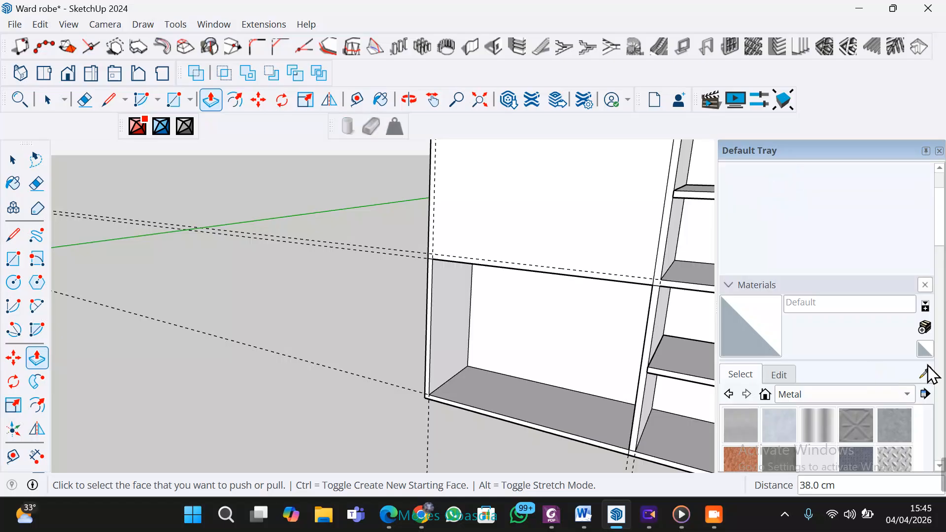
scroll(704, 312, "down", 2)
middle_click_drag(685, 309, 550, 256)
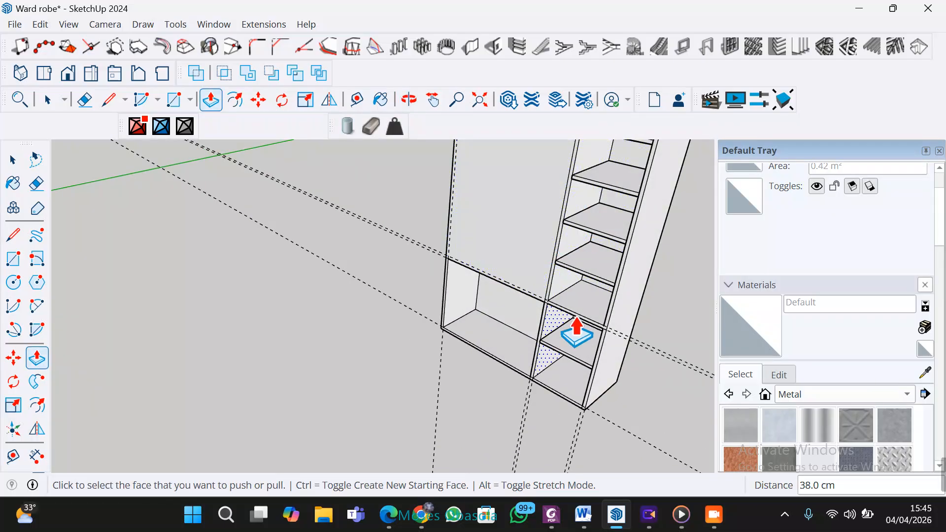
middle_click_drag(560, 348, 446, 328)
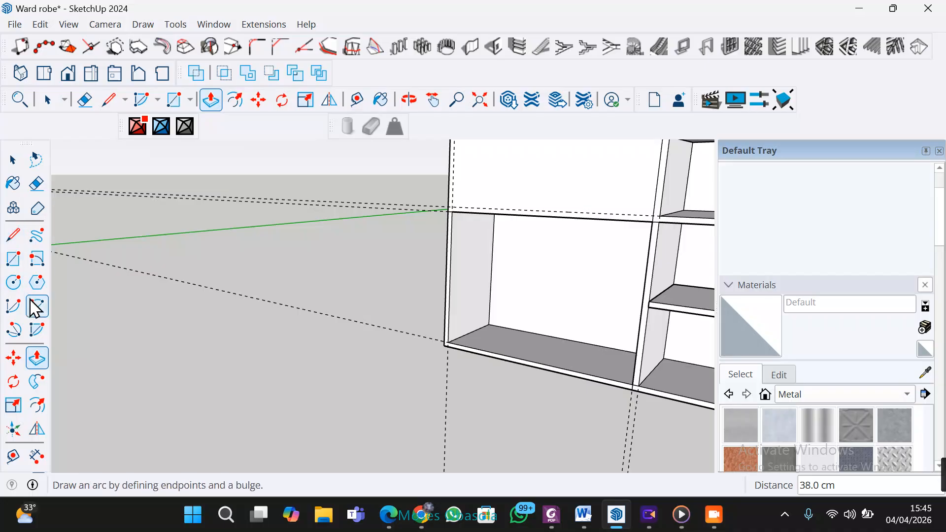
Step: Draw a horizontal 78 × 38 cm shelf rectangle from the inner front edge of the outer side panel, at mid-height of the lower wide compartment
left_click(13, 258)
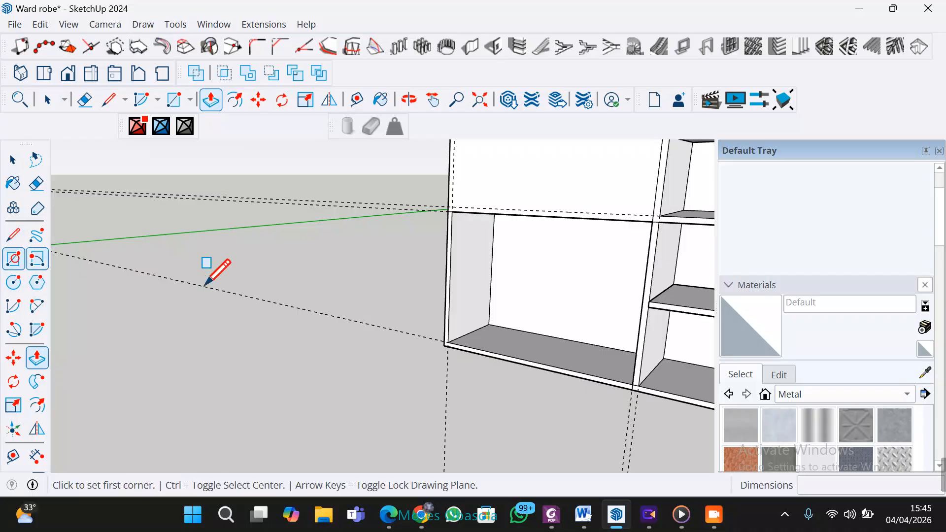
left_click(449, 279)
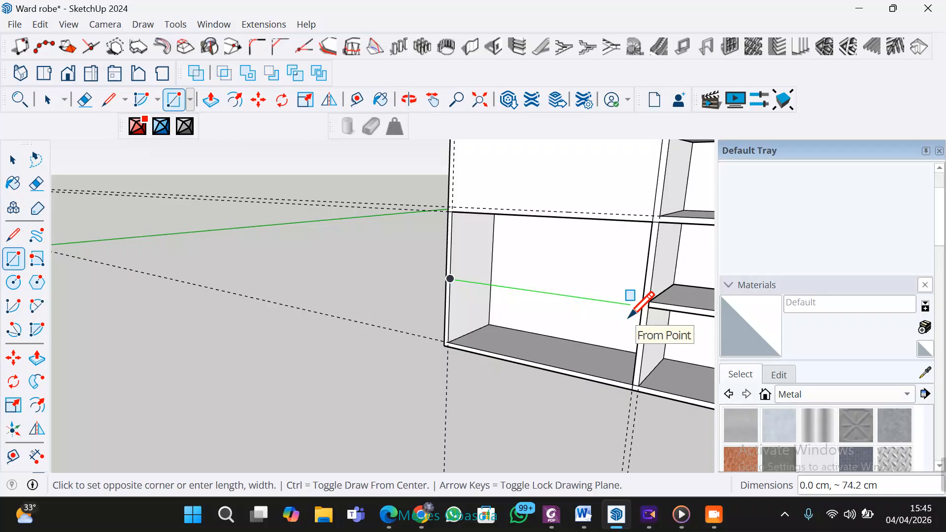
key("Escape")
left_click(463, 279)
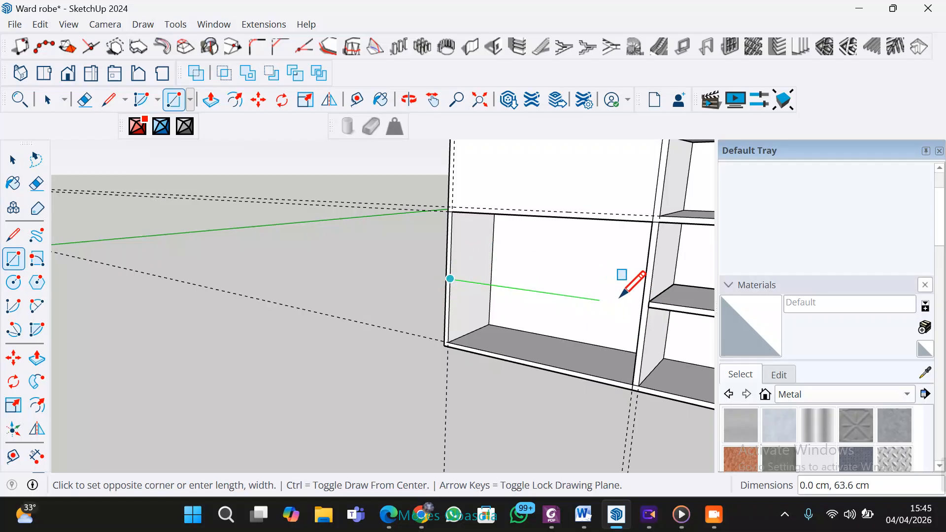
scroll(614, 313, "down", 2)
middle_click_drag(599, 331, 619, 325)
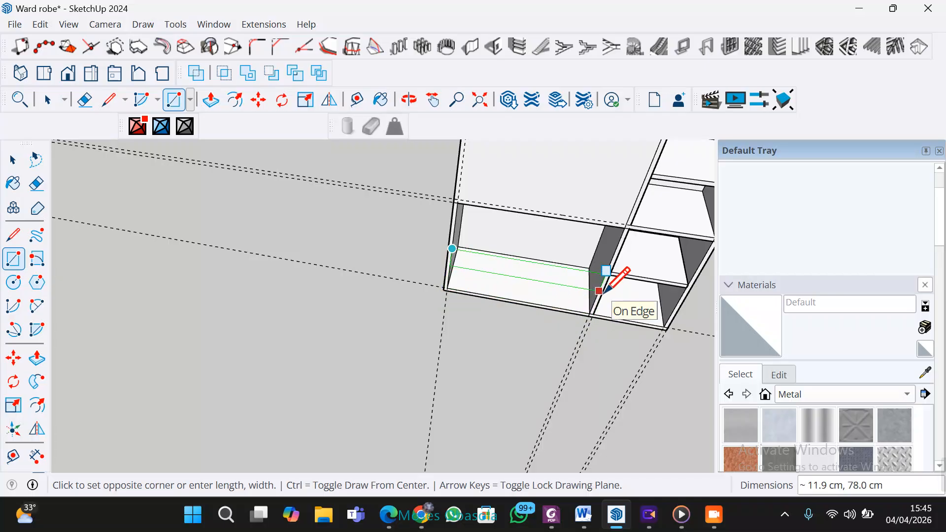
scroll(604, 293, "up", 3)
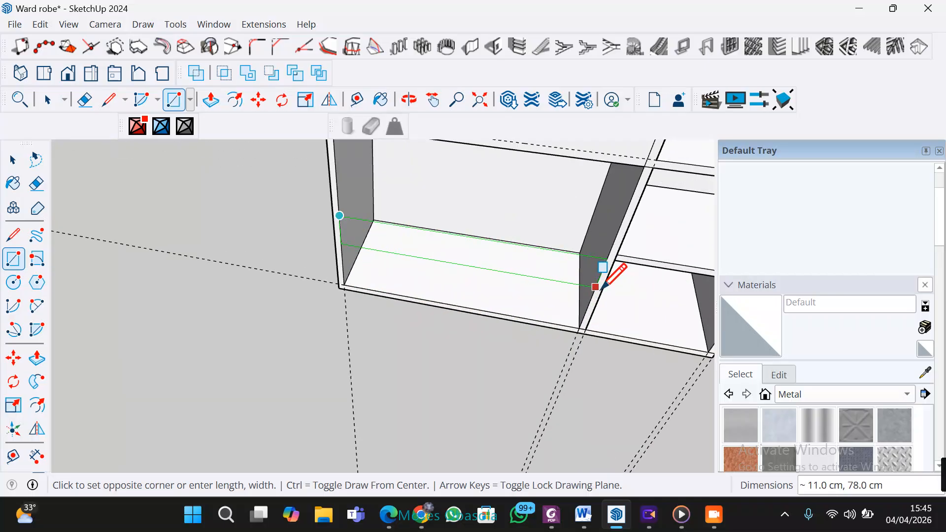
key("Down")
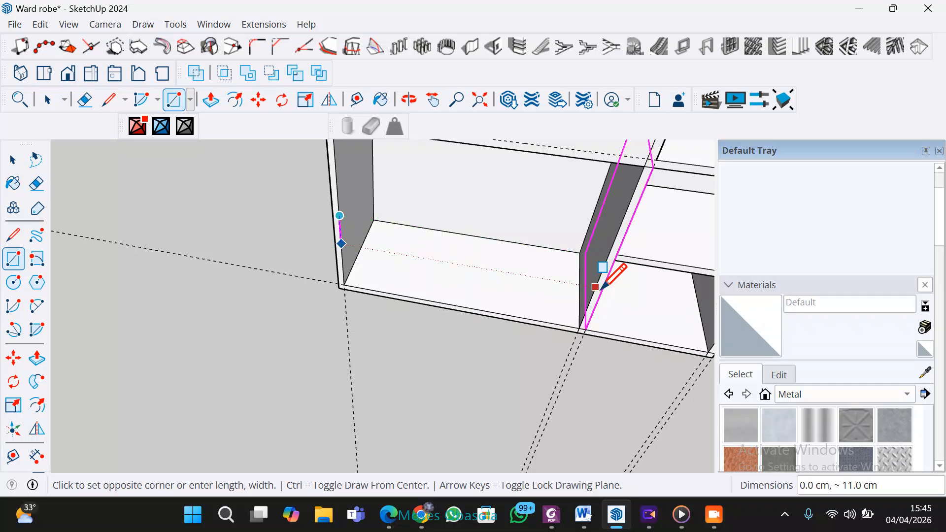
key("Up")
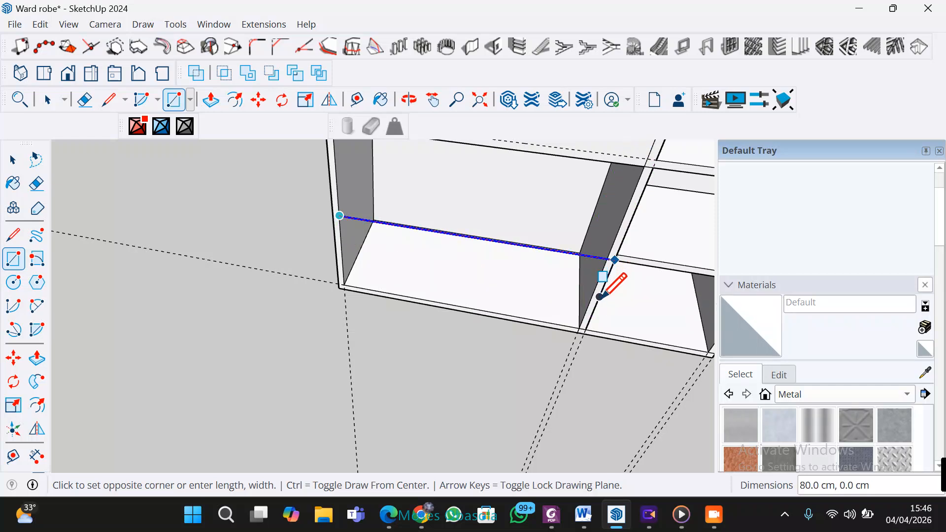
left_click(612, 363)
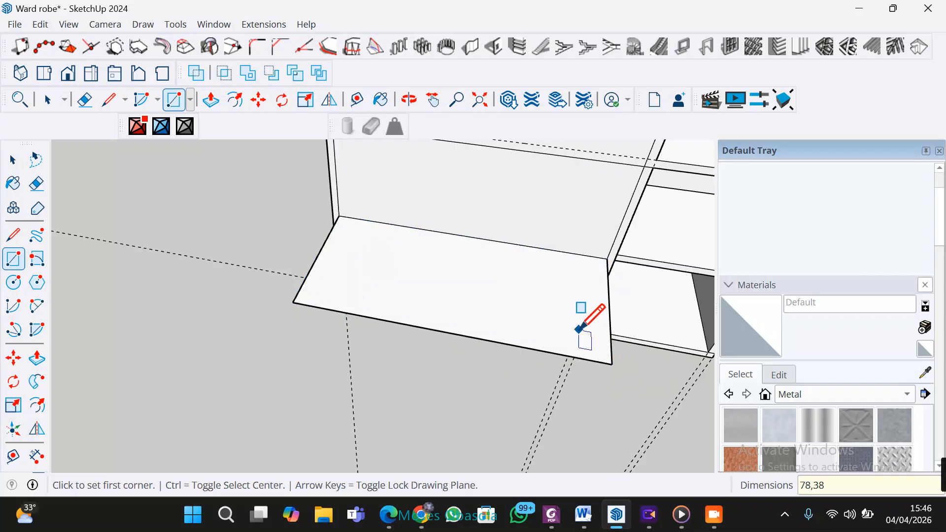
Step: Delete the two faces closing the front of the lower wide compartment above and below the shelf rectangle
key("space")
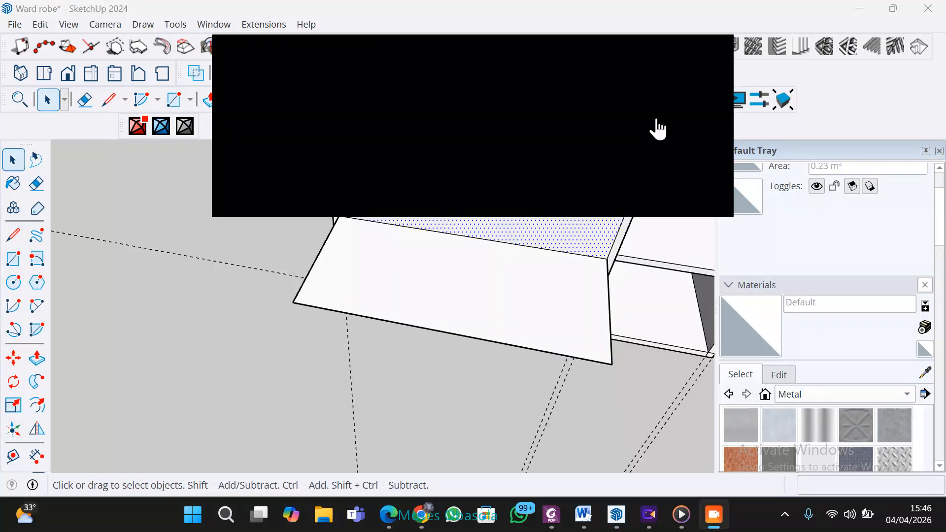
left_click(699, 58)
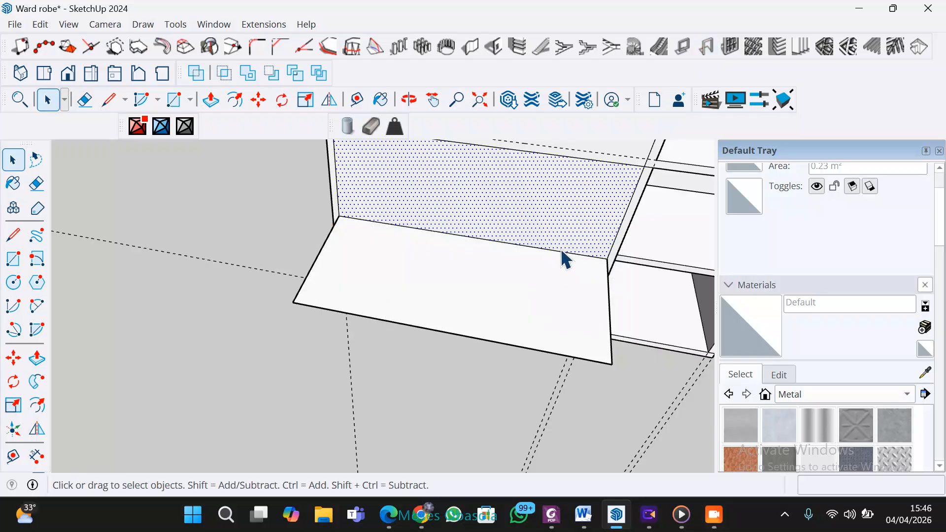
key("Delete")
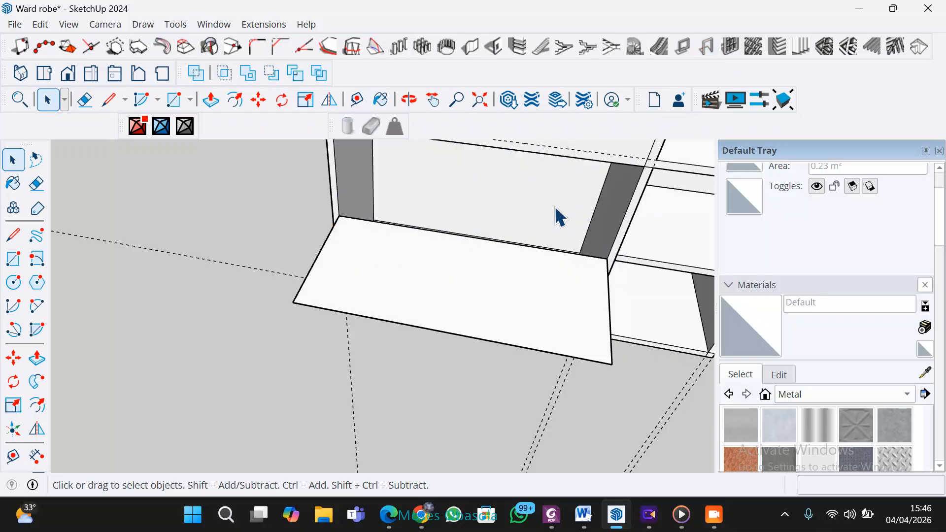
middle_click_drag(448, 262, 557, 132)
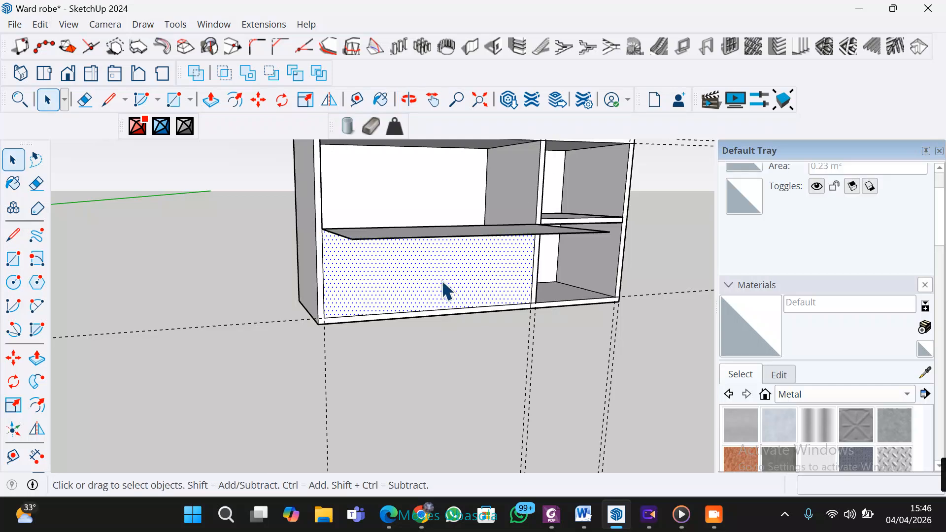
key("Delete")
Step: Group the face and all four edges of the horizontal shelf rectangle in the lower wide compartment
mouse_move(413, 257)
middle_mouse_down()
mouse_move(416, 288)
mouse_move(429, 266)
middle_mouse_up()
scroll(427, 256, "up", 2)
left_click(415, 253)
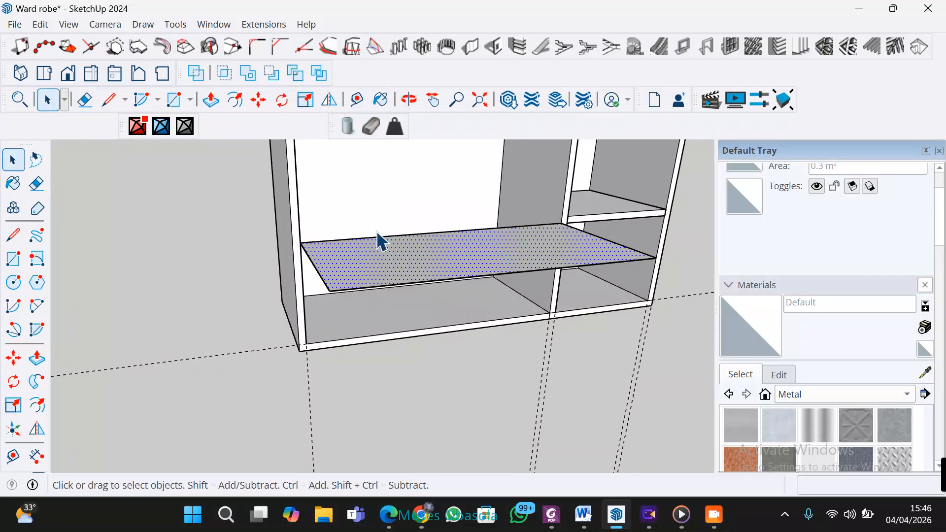
middle_click_drag(265, 283, 430, 348)
scroll(429, 280, "up", 2)
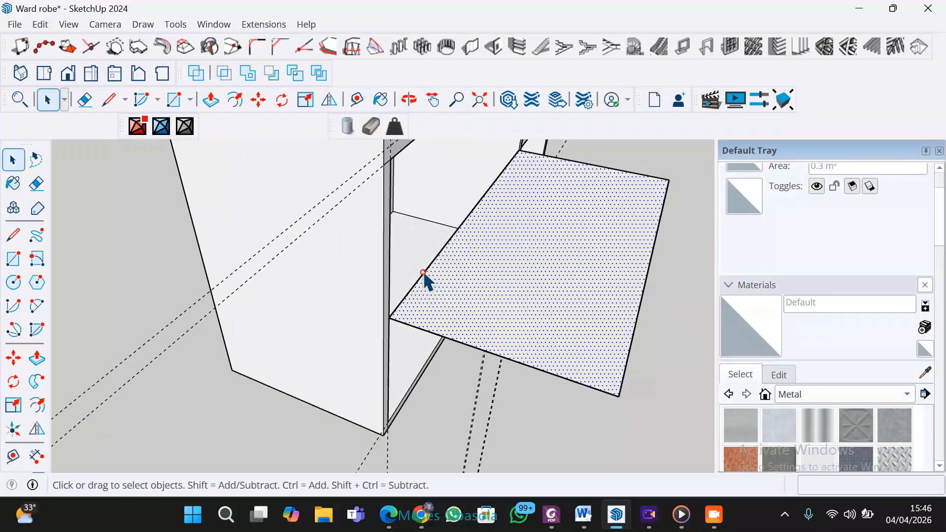
left_click(424, 273)
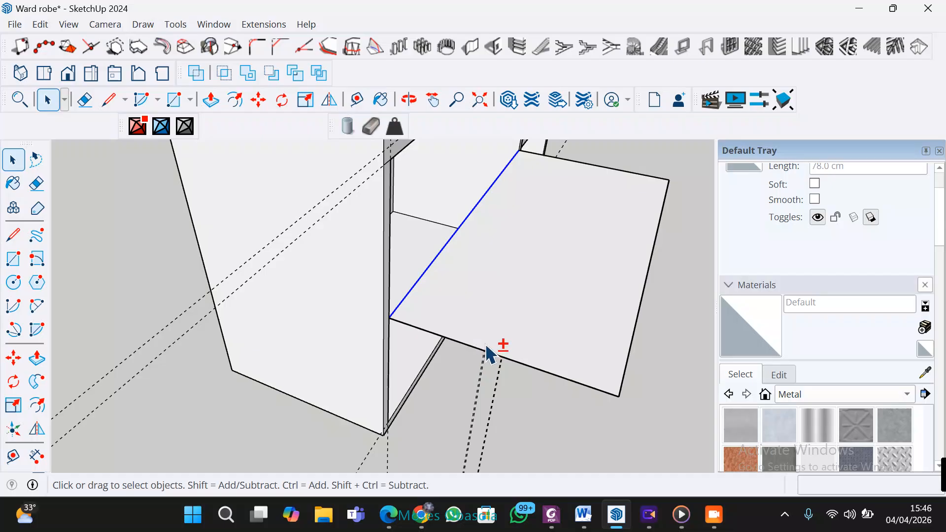
left_click(470, 346, "shift")
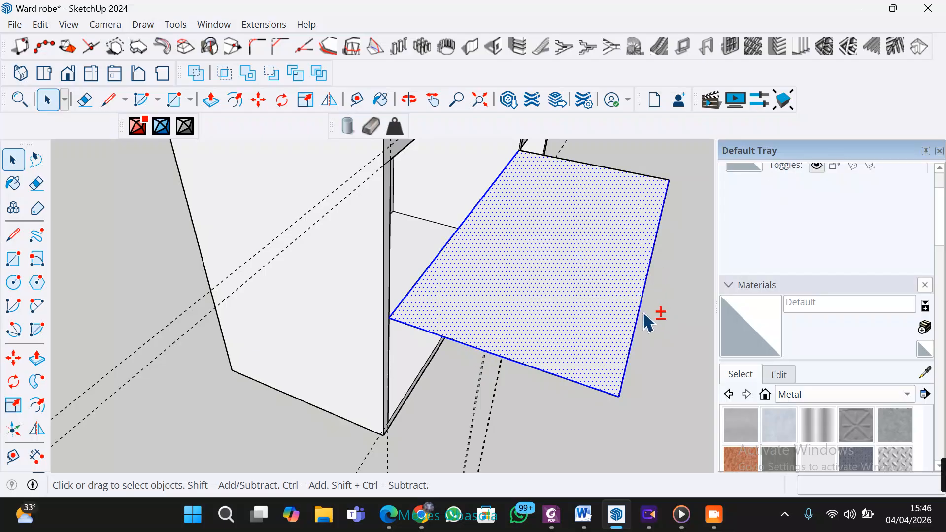
left_click(619, 170, "shift")
right_click(620, 229)
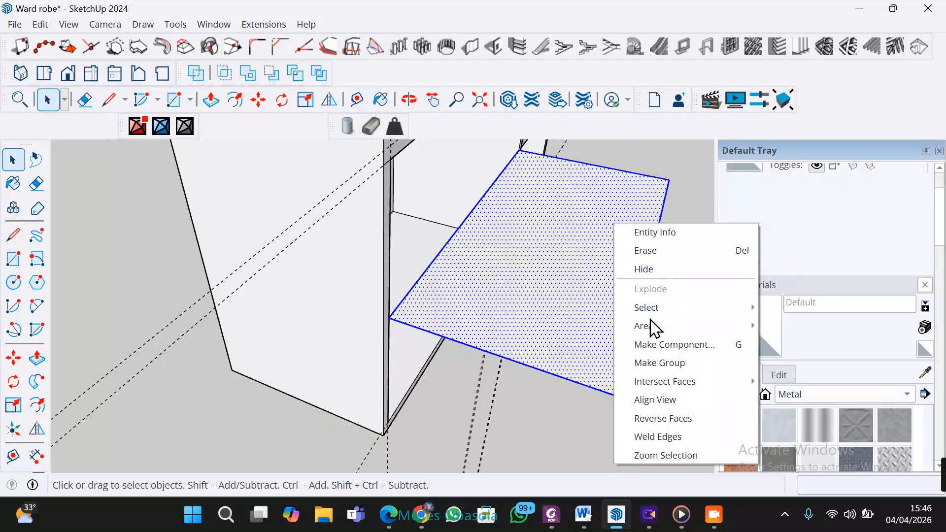
left_click(658, 362)
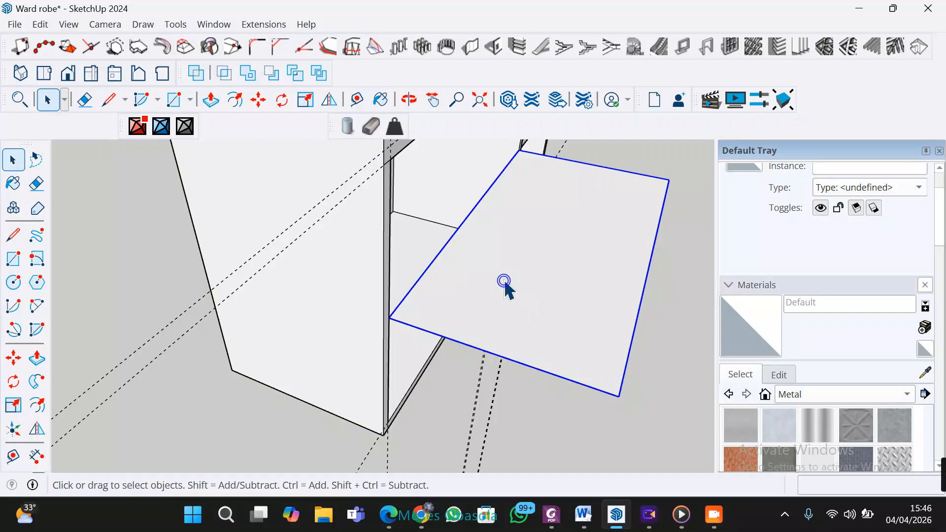
left_click(655, 431)
Step: Extrude the shelf face inside its group by 2 cm with Push/Pull to give the shelf thickness
double_click(591, 315)
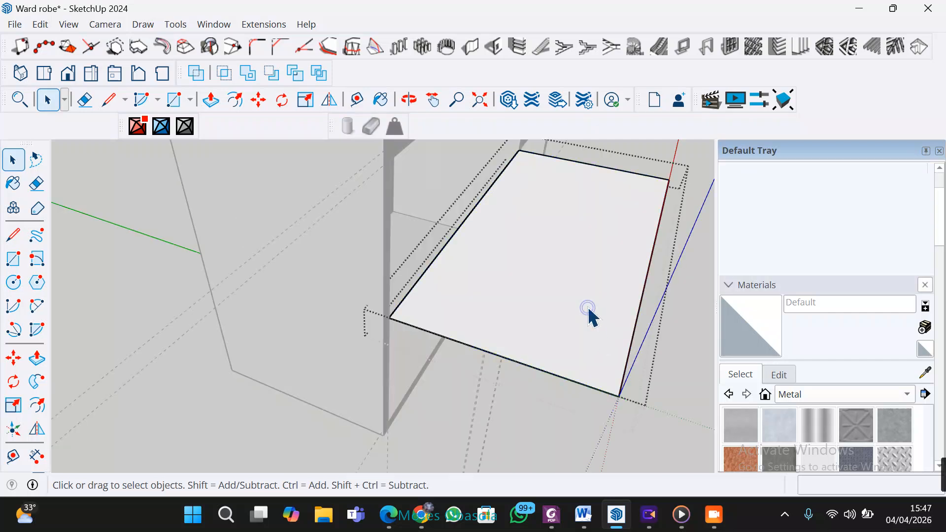
left_click(43, 359)
left_click(461, 328)
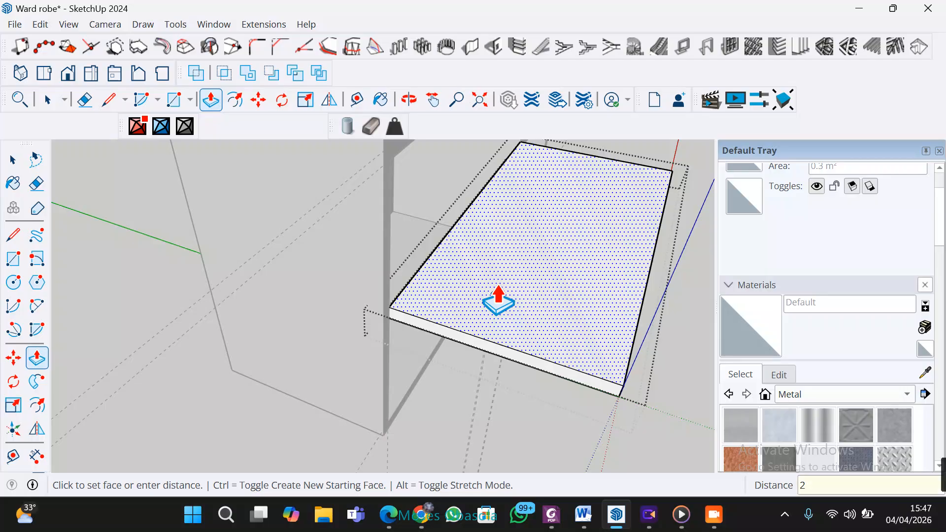
type("2")
key("Return")
middle_click_drag(487, 309, 576, 405)
key("space")
left_click(619, 363)
left_click(528, 277)
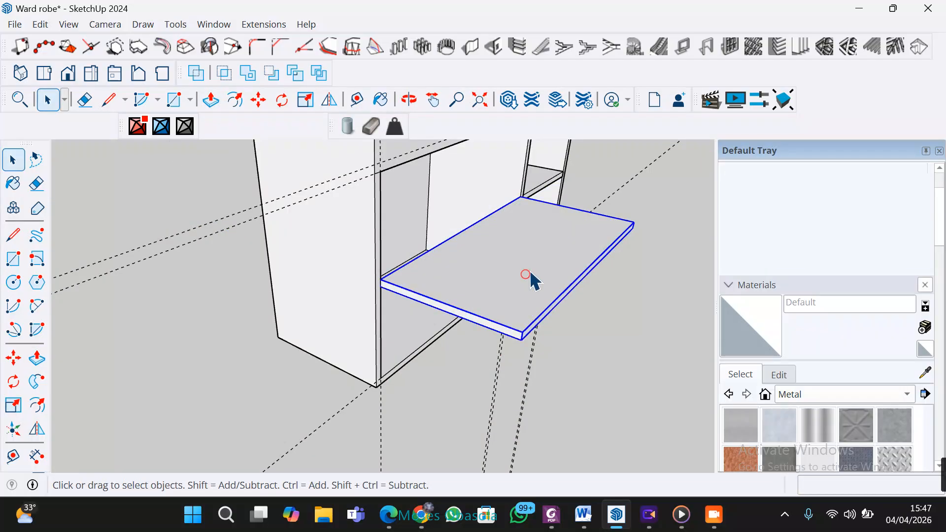
left_click(413, 326)
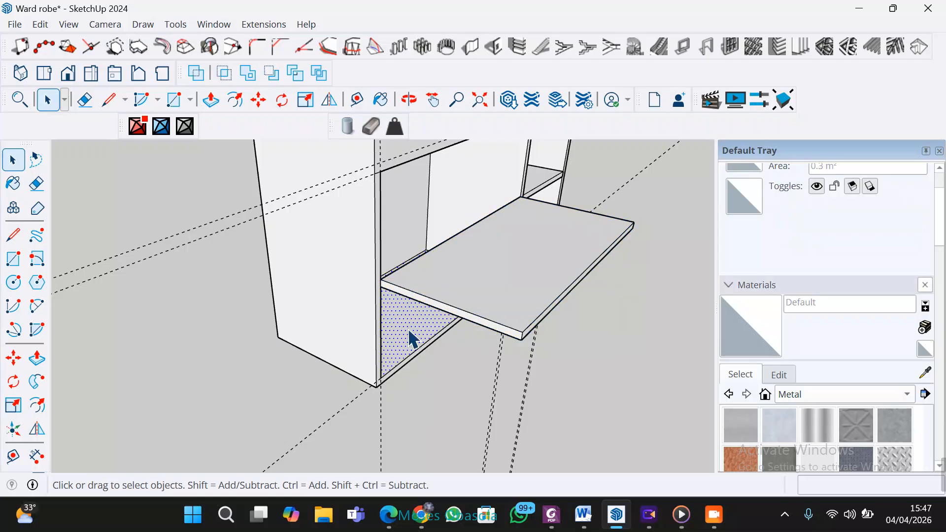
key("Escape")
middle_click_drag(450, 272, 410, 338)
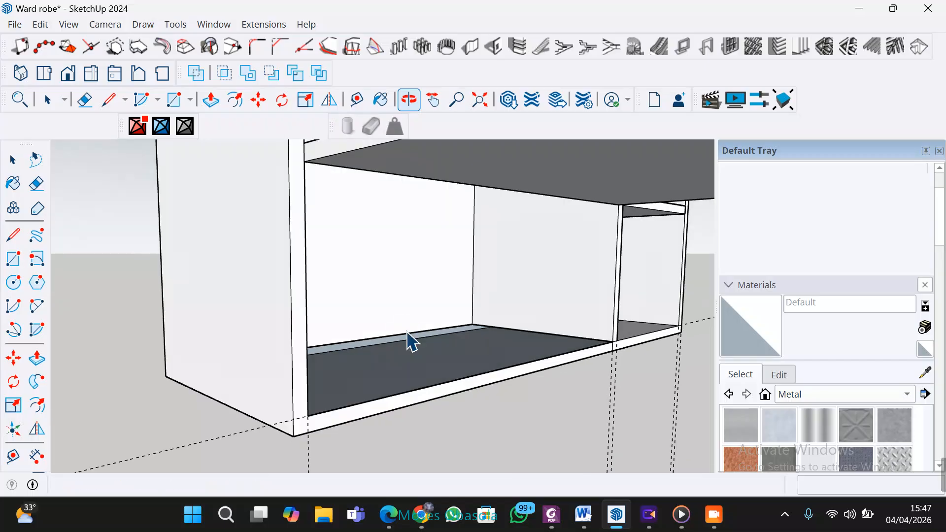
Step: Move the protruding shelf board 38 cm back into the wide lower compartment, keeping it aligned with the cabinet's front
scroll(409, 344, "up", 2)
scroll(412, 348, "down", 1)
scroll(412, 348, "down", 2)
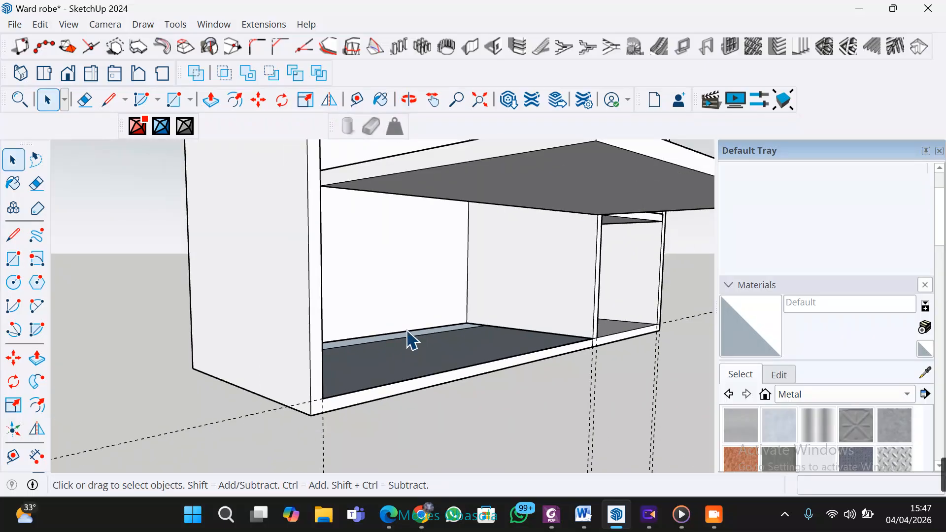
scroll(409, 338, "up", 1)
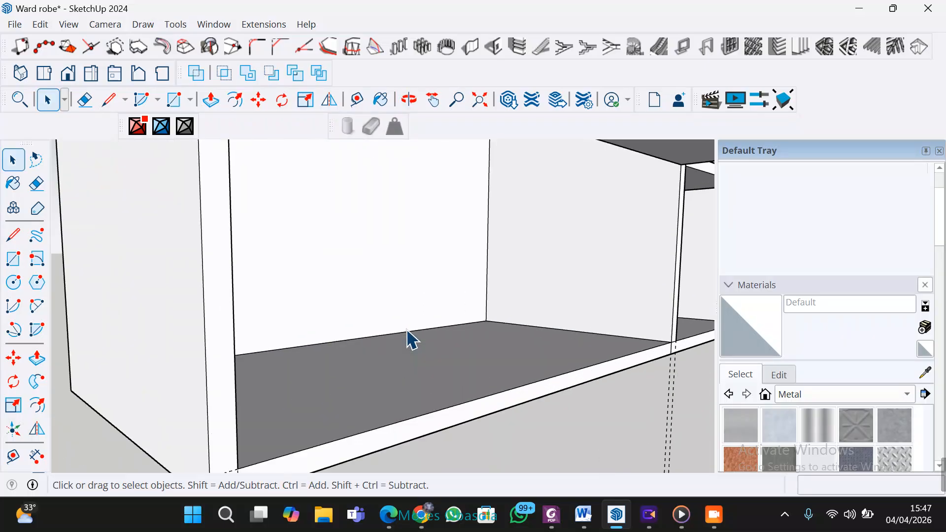
scroll(428, 338, "down", 2)
middle_click_drag(427, 338, 439, 372)
left_click(511, 283)
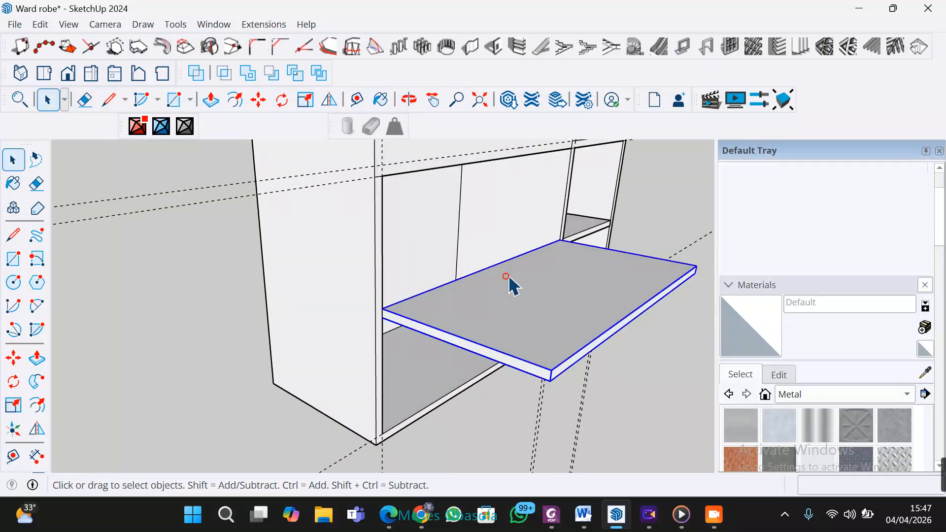
key("m")
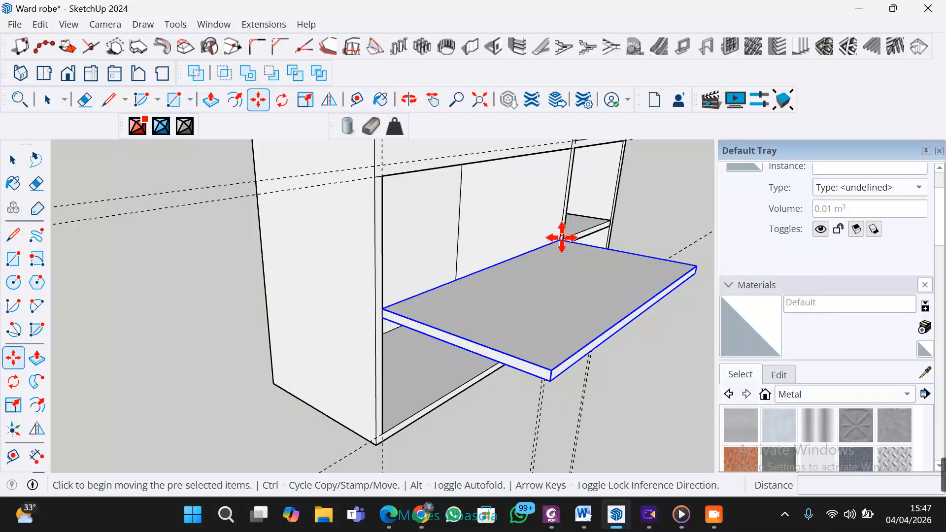
left_click(562, 240)
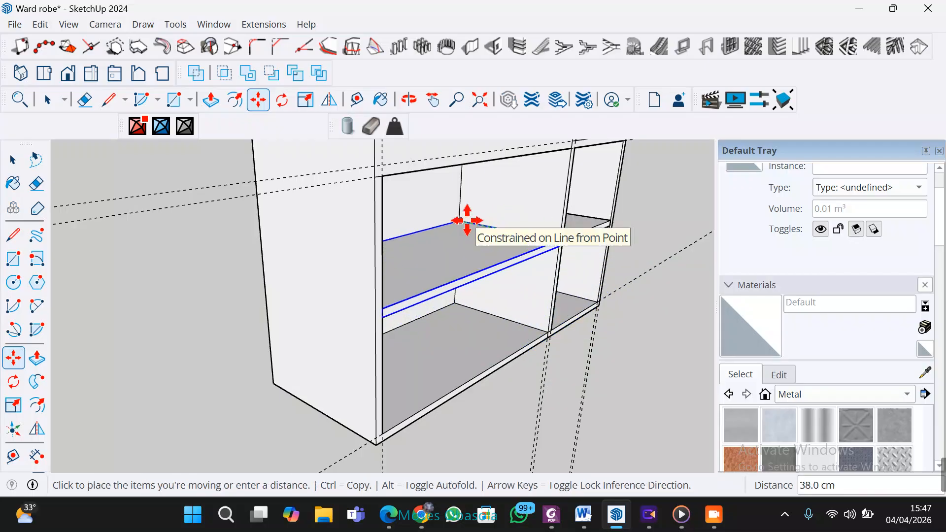
left_click(467, 221)
Step: Draw a vertical line along the guide beside the outer side panel, from the front face's top edge to the upper horizontal guide
middle_click_drag(502, 317, 461, 274)
scroll(417, 282, "down", 3)
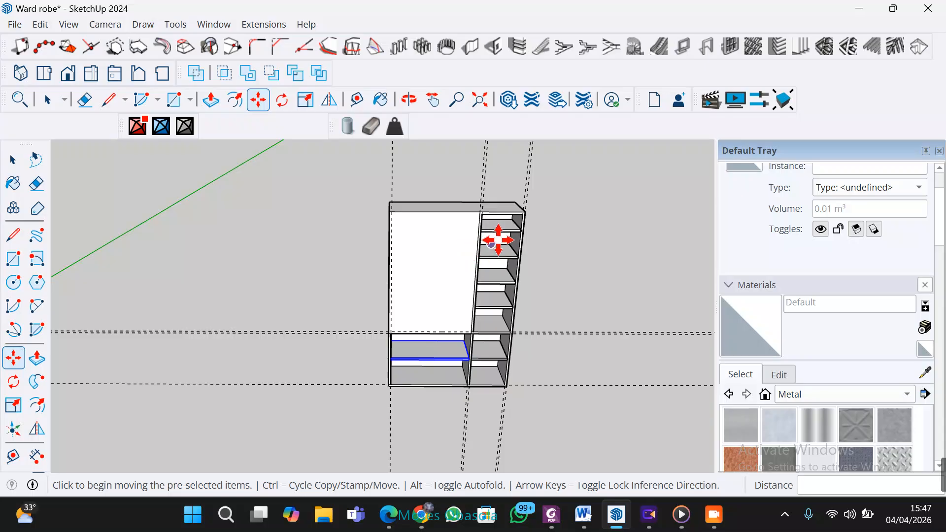
scroll(503, 215, "up", 5)
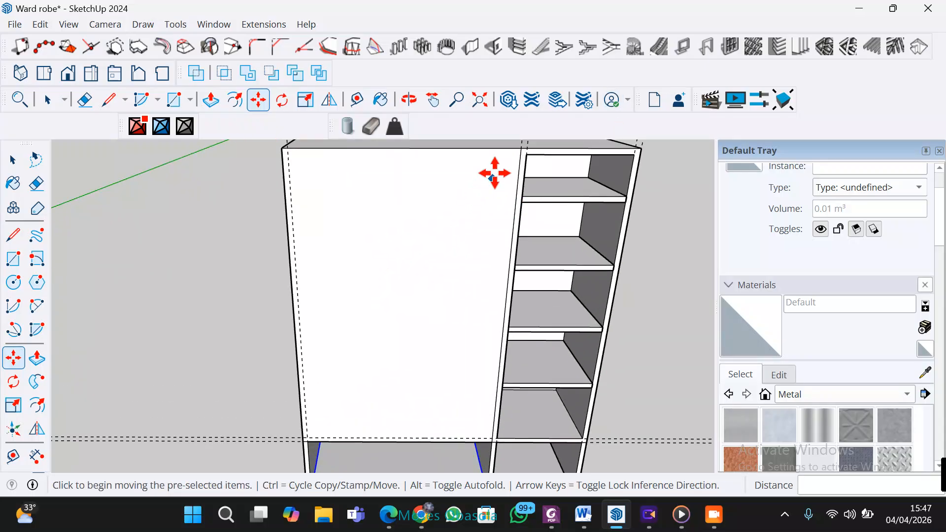
scroll(494, 173, "down", 1)
scroll(383, 192, "down", 2)
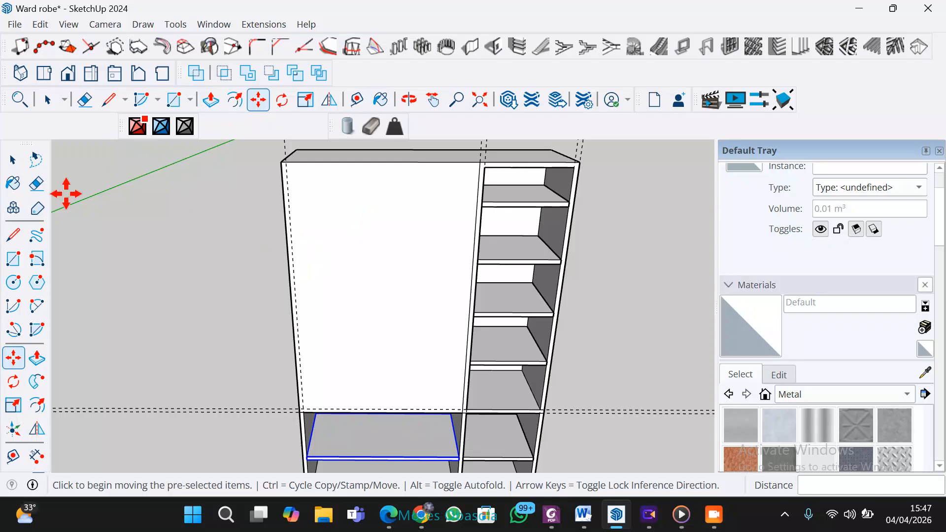
left_click(14, 236)
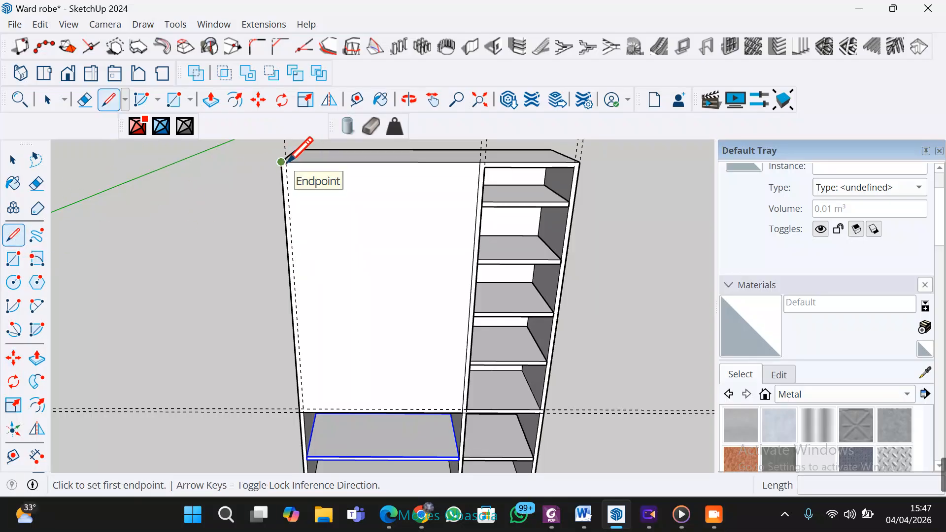
scroll(287, 169, "up", 5)
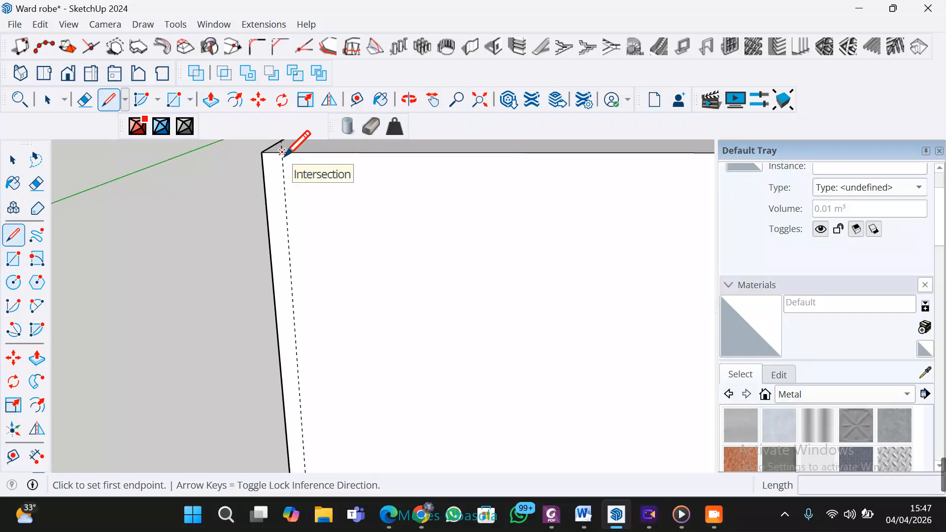
left_click(282, 152)
scroll(302, 313, "down", 3)
middle_click_drag(308, 359, 327, 116, "shift")
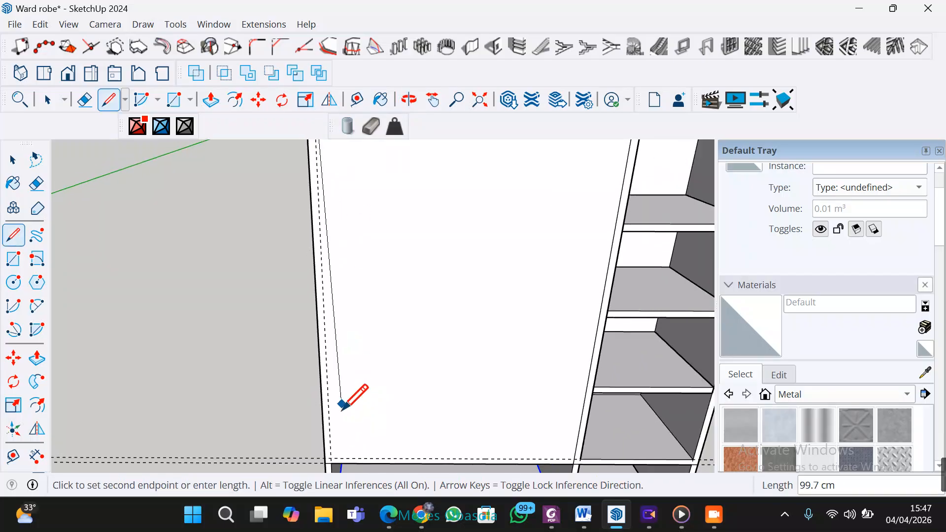
middle_click_drag(342, 405, 349, 296, "shift")
scroll(364, 321, "up", 4)
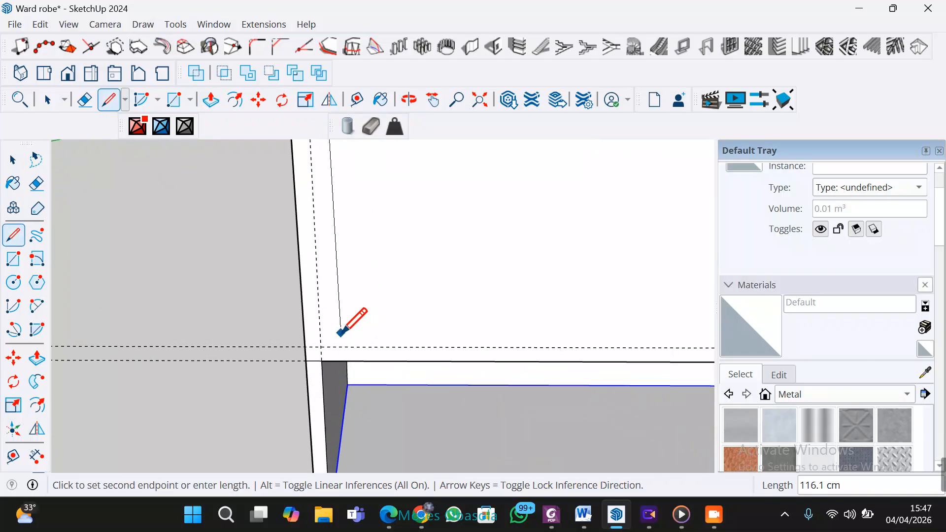
scroll(339, 335, "up", 1)
left_click(315, 351)
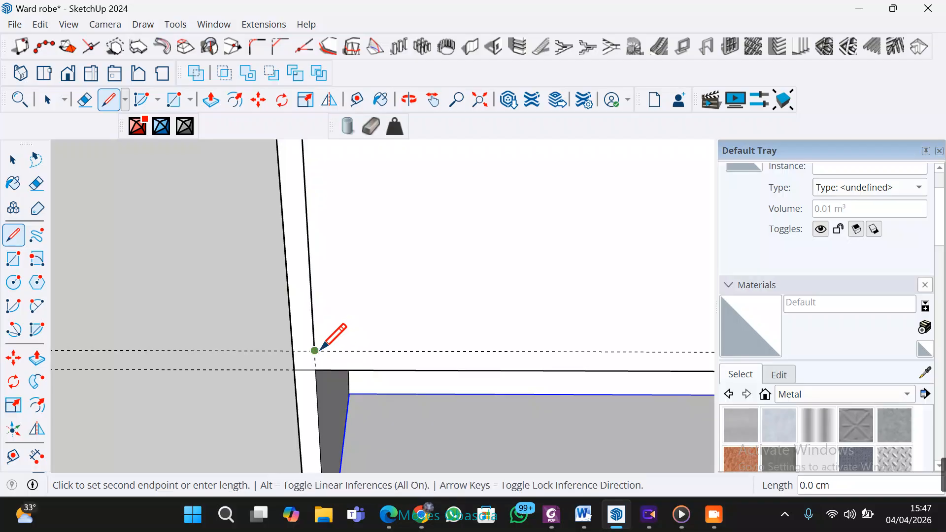
Step: Continue the line horizontally along the guide above the wide lower compartment to the edge of the central divider
scroll(345, 353, "down", 2)
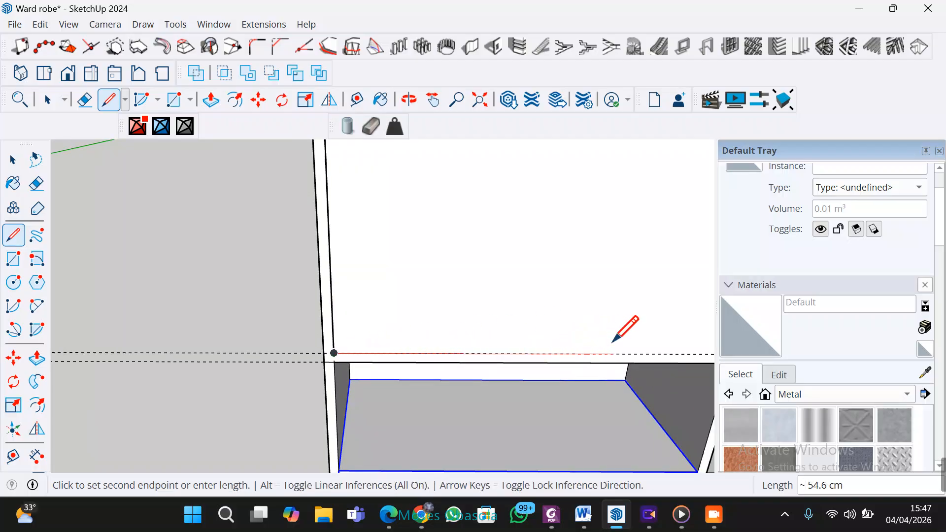
middle_click_drag(614, 342, 348, 338, "shift")
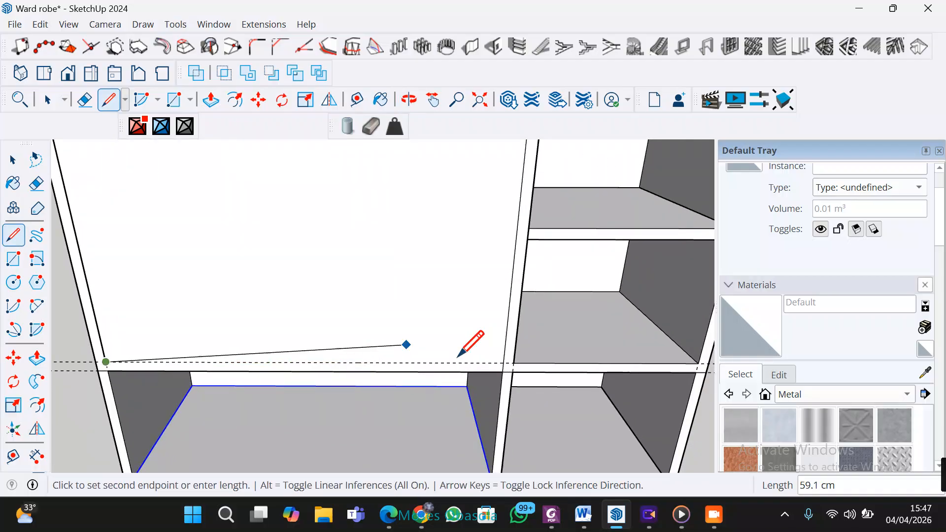
left_click(503, 370)
scroll(473, 365, "down", 1)
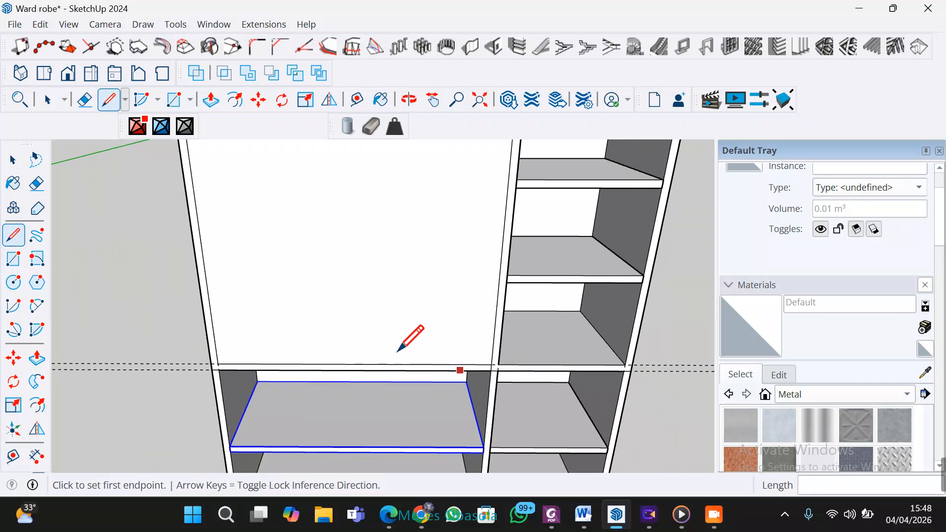
Step: Create a horizontal guide 2 cm below the top edge of the large front face
scroll(398, 351, "down", 1)
middle_click_drag(408, 338, 420, 321)
scroll(421, 321, "up", 1)
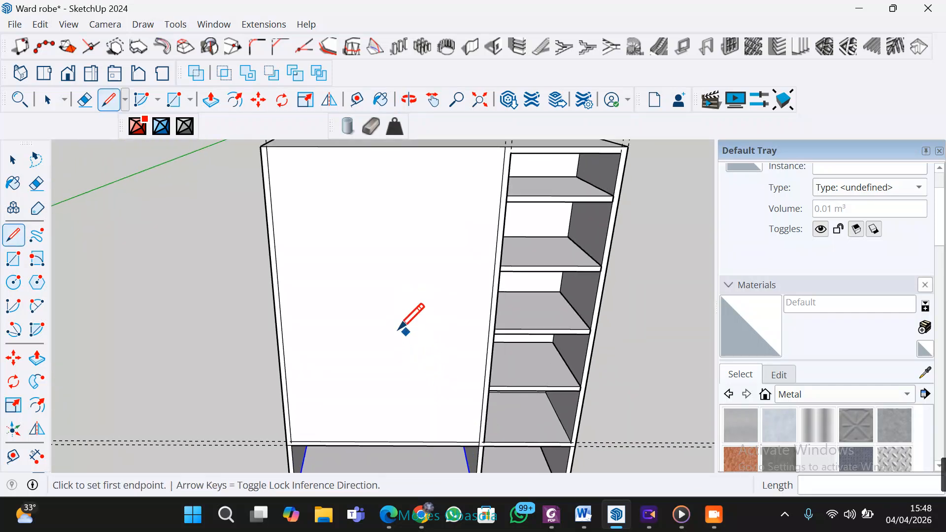
scroll(398, 331, "down", 1)
scroll(480, 183, "up", 5)
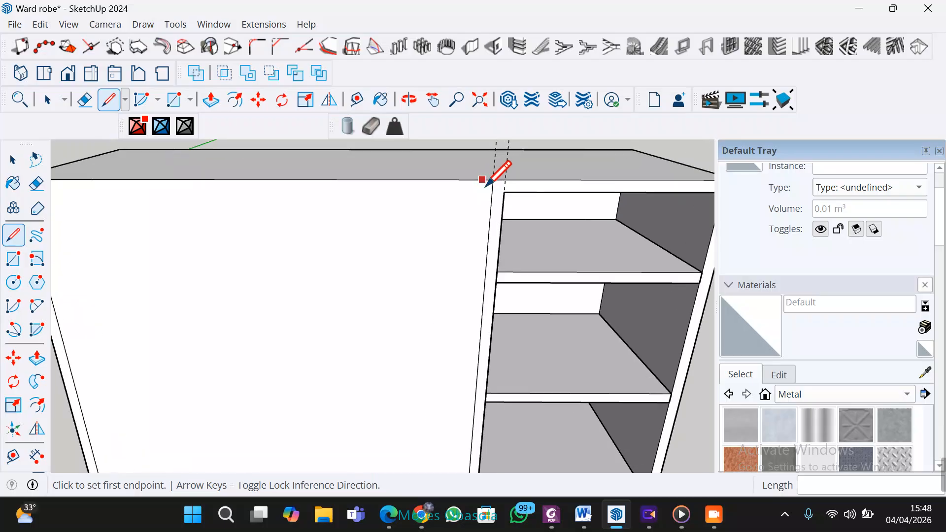
scroll(297, 227, "down", 1)
middle_click_drag(297, 227, 591, 196)
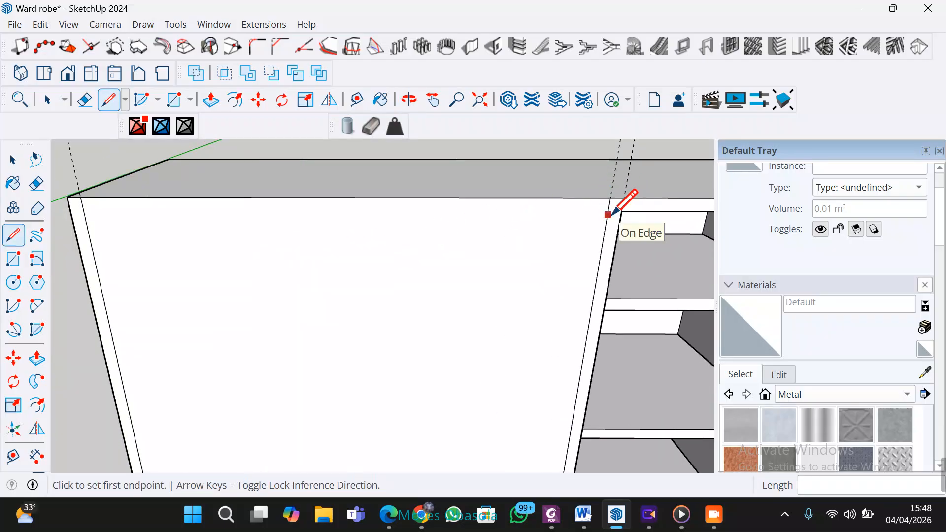
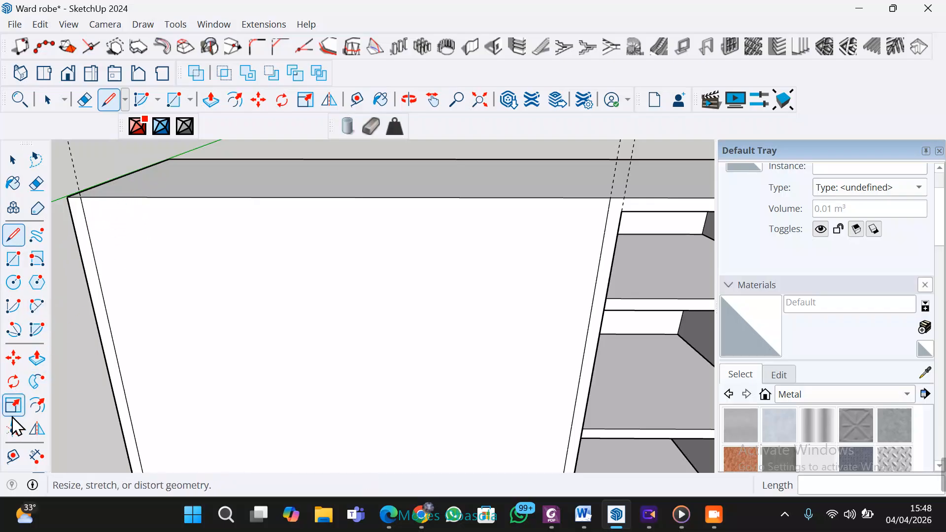
left_click(13, 455)
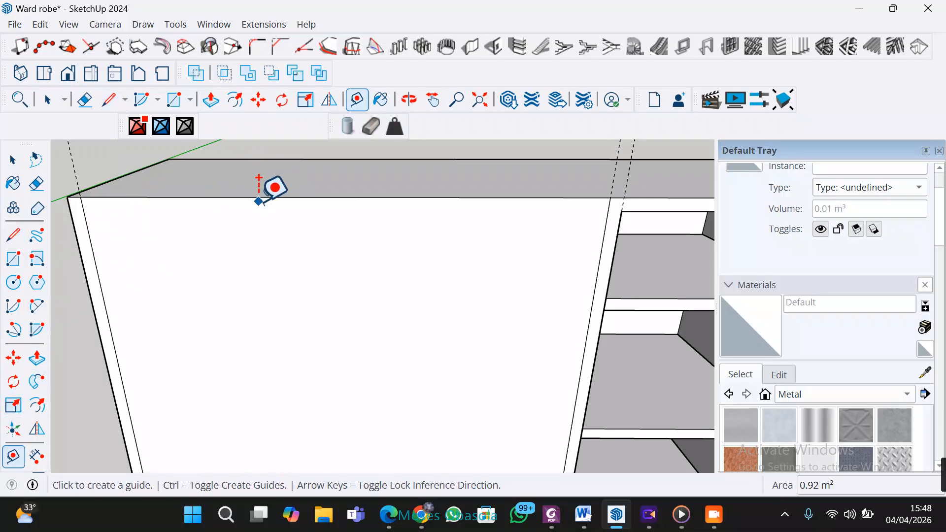
left_click(256, 197)
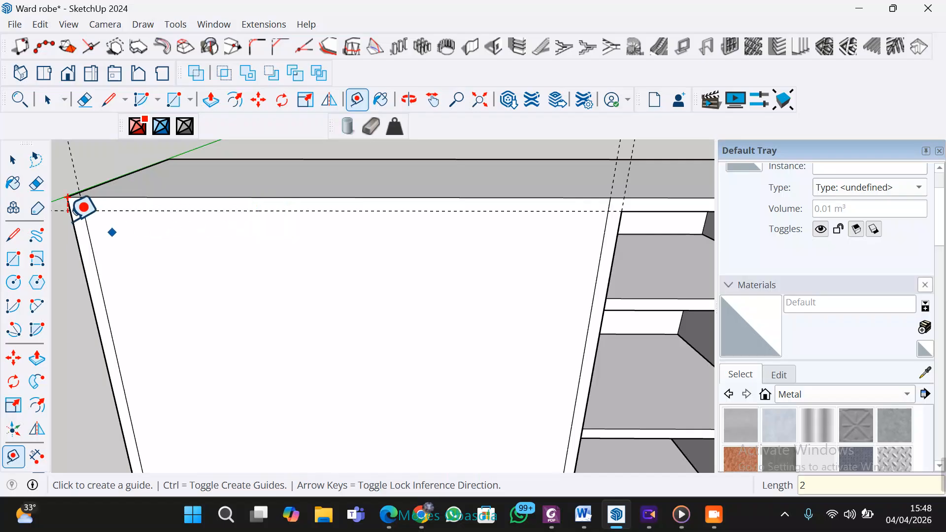
Step: Draw a 78 cm line along the new top guide between the side panel's inner line and the divider line
left_click(13, 236)
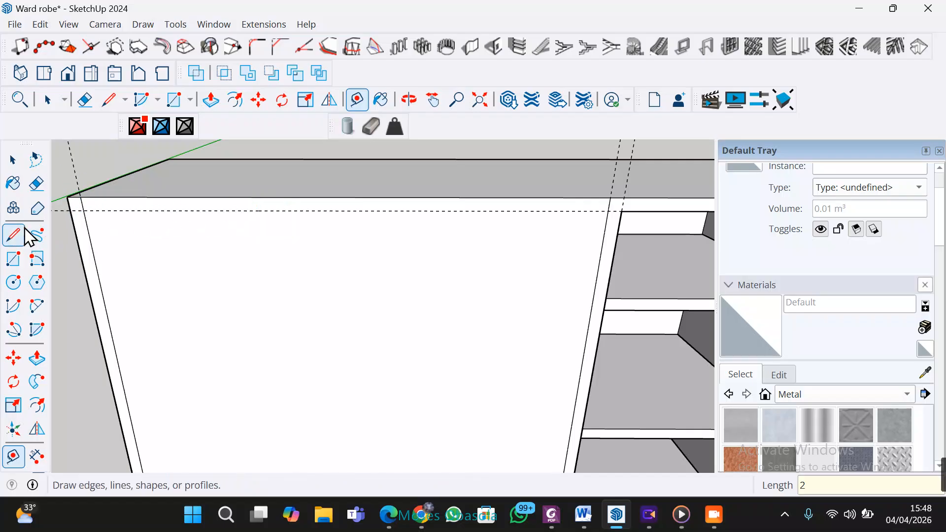
left_click(84, 210)
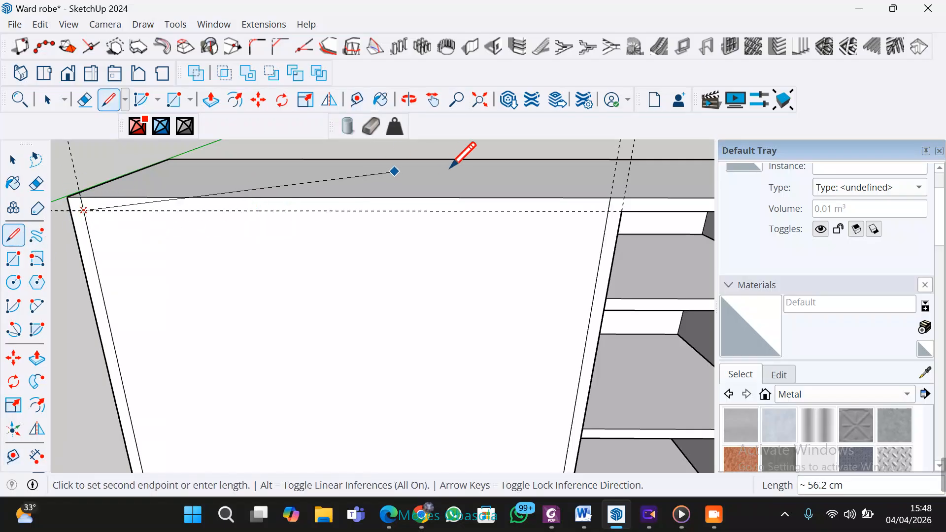
left_click(608, 211)
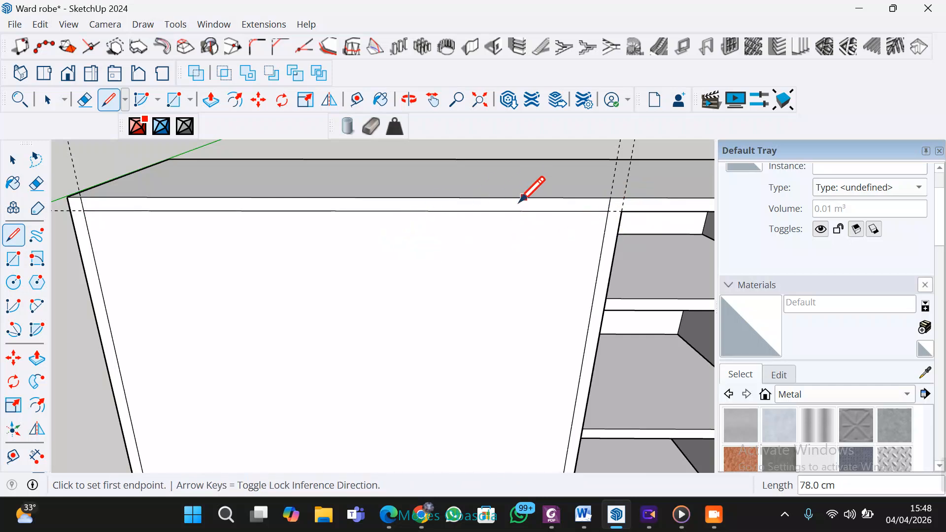
Step: Push the large upper front face 38 cm inward to hollow out the hanging compartment
scroll(424, 268, "down", 3)
middle_click_drag(424, 268, 228, 337)
left_click(43, 361)
left_click(382, 384)
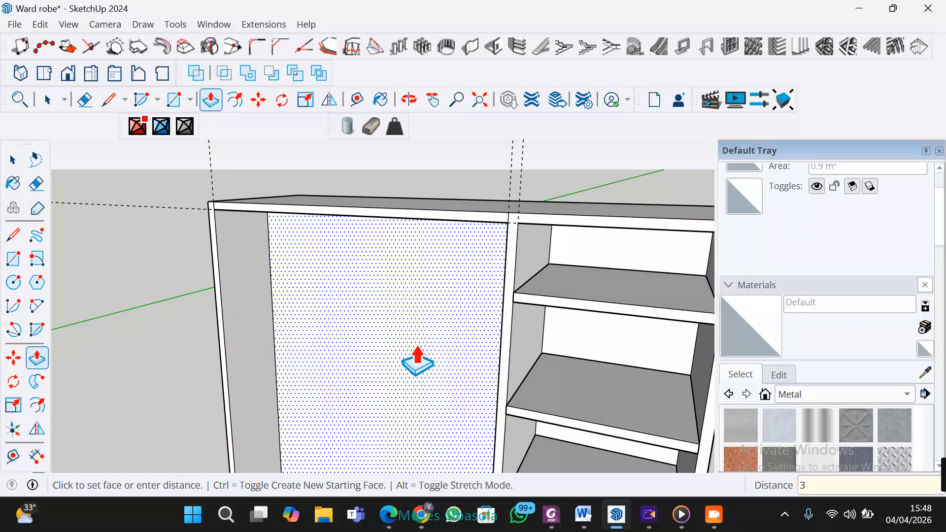
type("38")
key("Return")
Step: Inspect the hollowed hanging compartment, including its inner side face and upper corner, from several angles
scroll(418, 362, "down", 5)
middle_click_drag(348, 401, 412, 339)
scroll(412, 338, "up", 1)
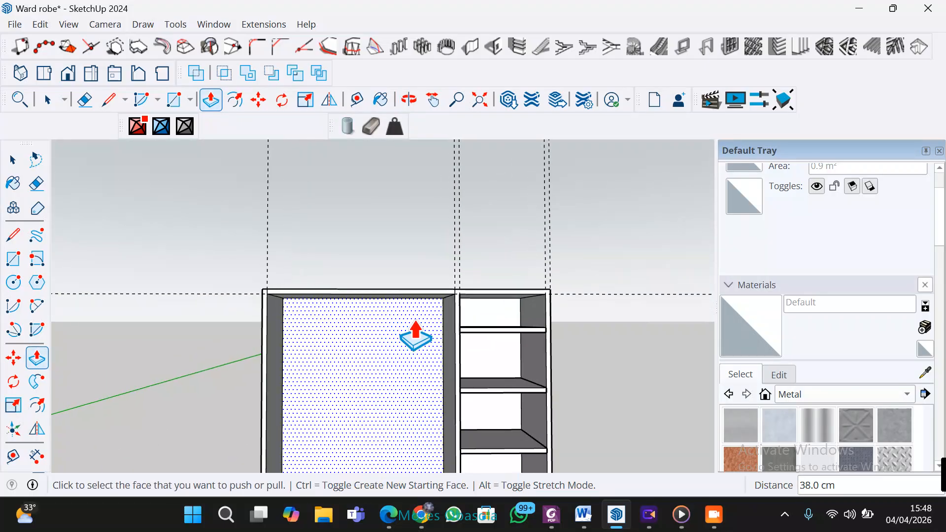
scroll(412, 338, "down", 3)
scroll(382, 327, "up", 2)
scroll(381, 332, "down", 3)
middle_click_drag(381, 331, 312, 437)
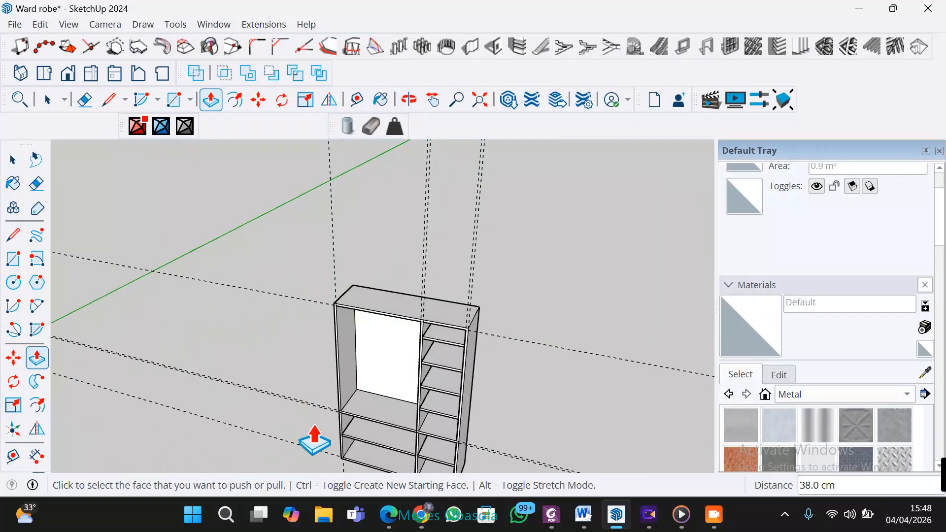
scroll(389, 371, "up", 5)
middle_click_drag(380, 377, 371, 299)
scroll(408, 342, "down", 4)
scroll(354, 274, "up", 4)
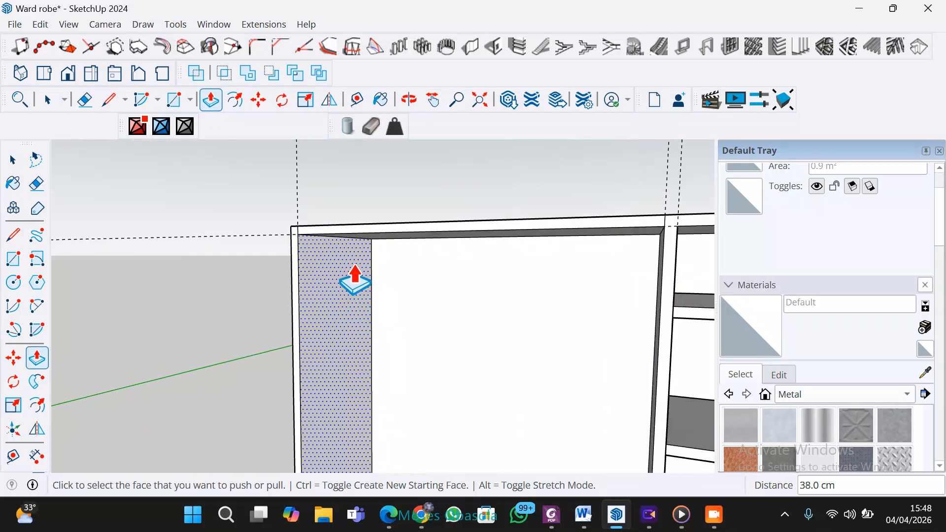
scroll(345, 269, "down", 3)
middle_click_drag(345, 281, 325, 278)
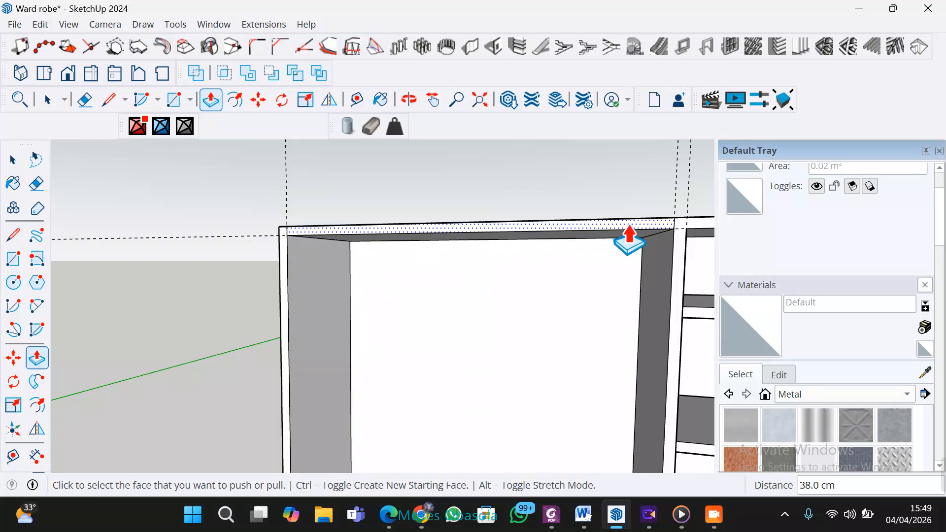
scroll(296, 276, "up", 4)
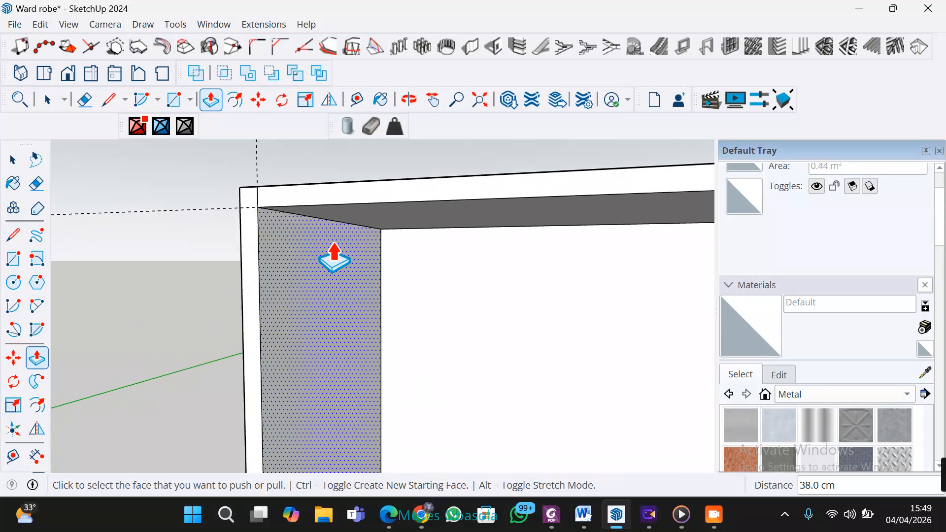
mouse_move(334, 251)
middle_mouse_down()
mouse_move(325, 232)
mouse_move(306, 245)
mouse_move(289, 238)
mouse_move(320, 255)
middle_mouse_up()
Step: Delete the vertical guide lines extending above the wardrobe
key("space")
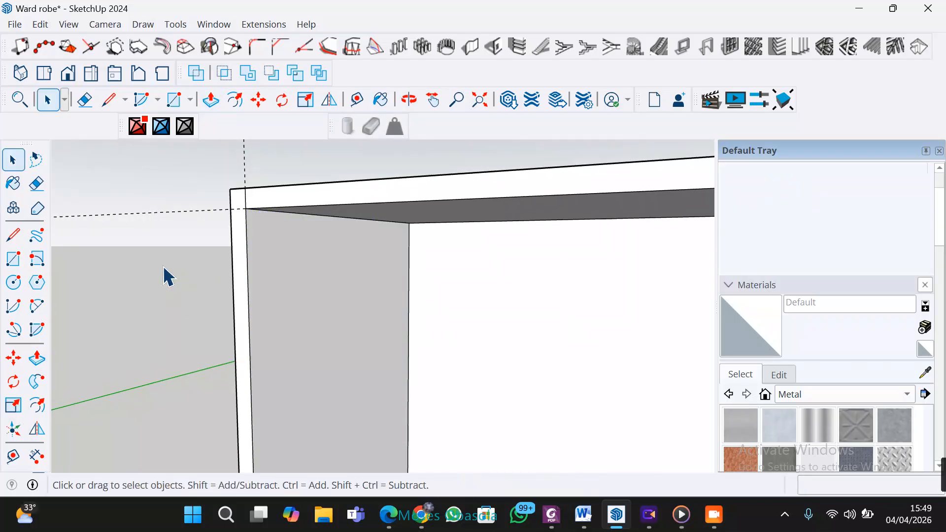
scroll(182, 322, "down", 5)
middle_click_drag(200, 328, 239, 331)
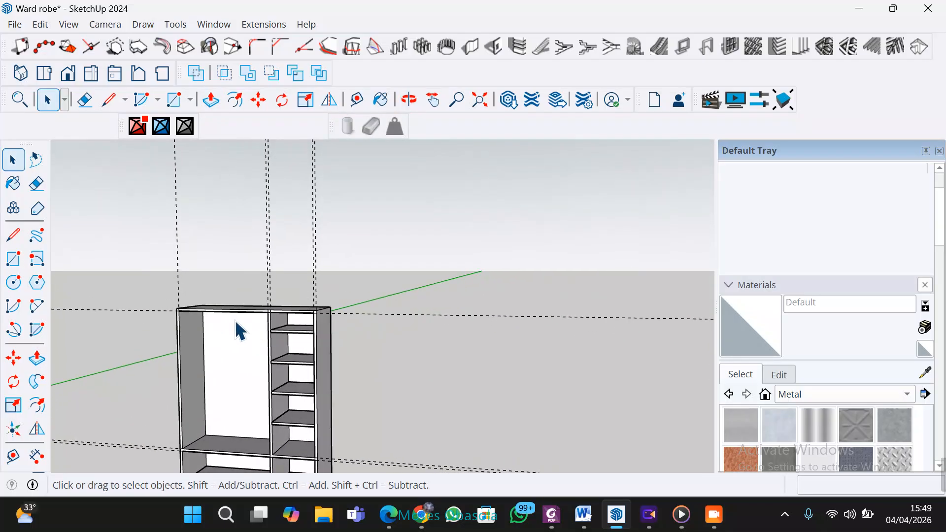
scroll(186, 360, "down", 3)
middle_click_drag(185, 359, 283, 251)
scroll(315, 320, "down", 3)
scroll(284, 251, "up", 2)
scroll(266, 404, "up", 1)
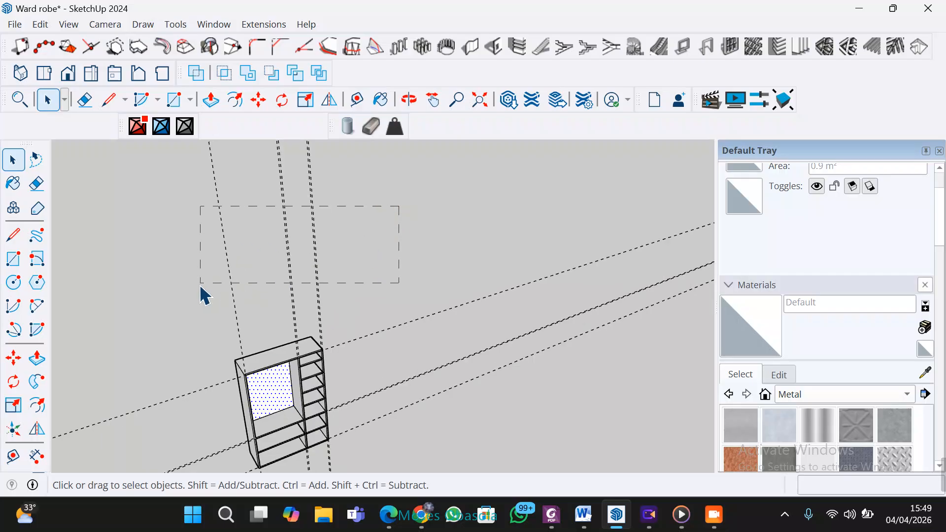
key("Delete")
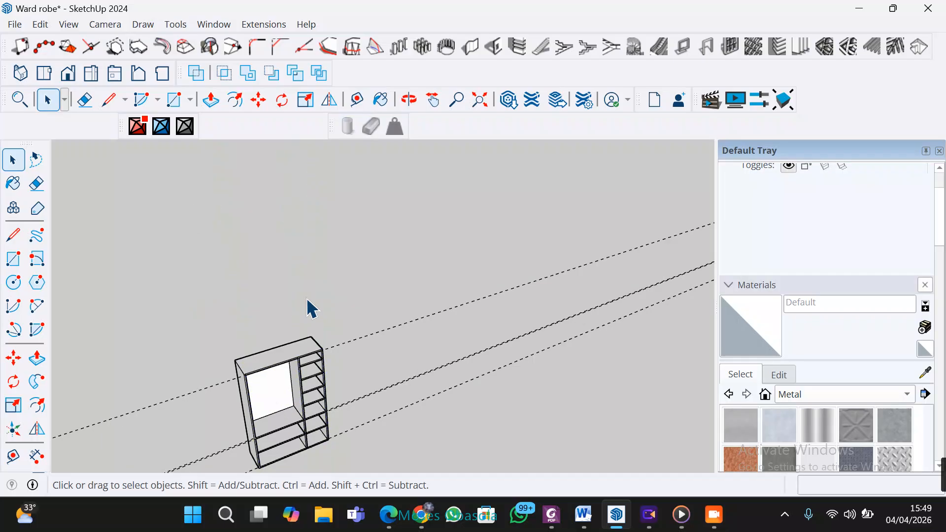
Step: Delete the remaining long guide lines running across the wardrobe
scroll(370, 286, "down", 1)
left_click_drag(387, 457, 386, 453)
key("Delete")
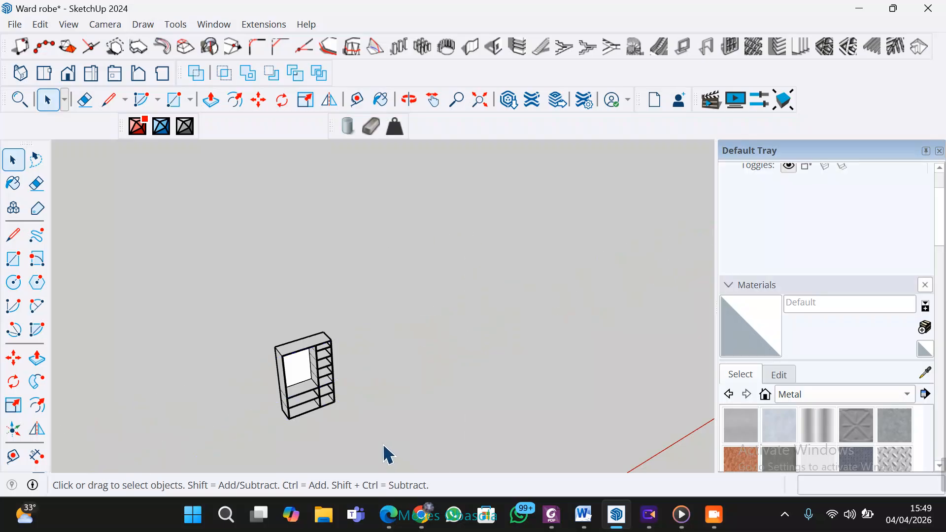
Step: Select all of the wardrobe's geometry and make it a group
scroll(224, 372, "up", 3)
middle_click_drag(359, 427, 349, 348)
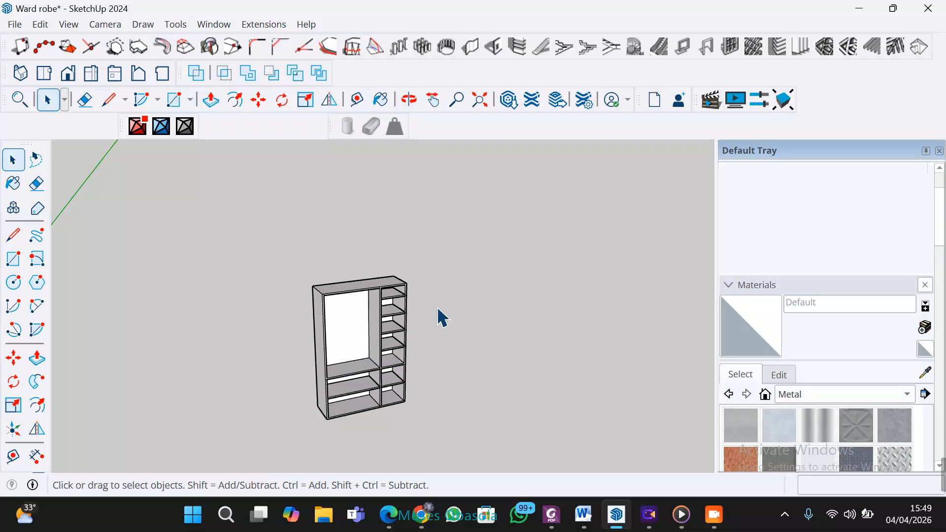
left_click_drag(245, 454, 244, 452)
right_click(344, 327)
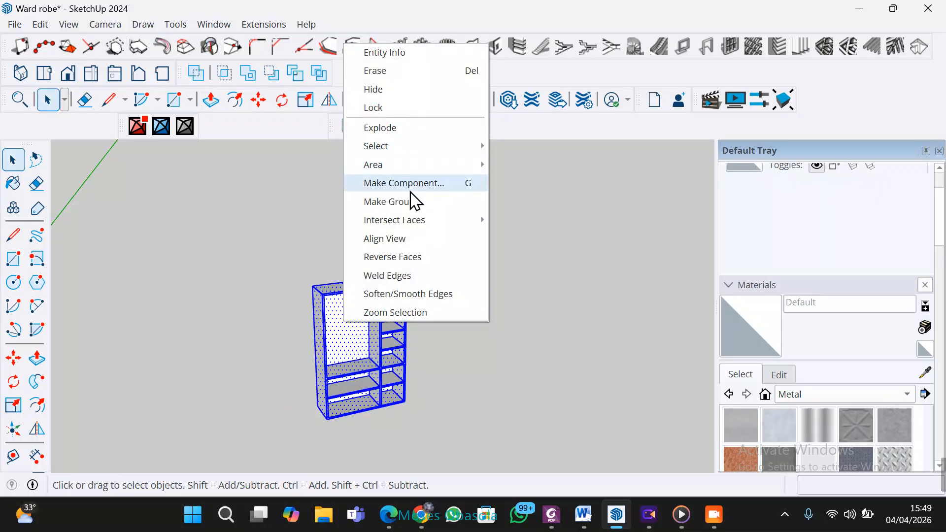
left_click(409, 202)
left_click(496, 339)
Step: Draw a small upright rectangle on the inner face of the hanging compartment's left side panel, starting at its top edge
middle_click(247, 414)
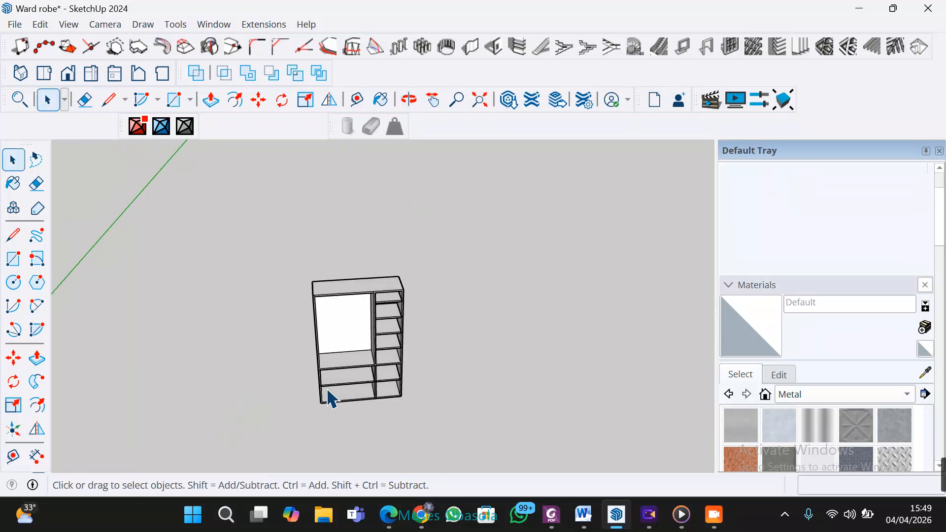
scroll(376, 287, "up", 5)
middle_click_drag(376, 288, 265, 172)
scroll(258, 192, "down", 4)
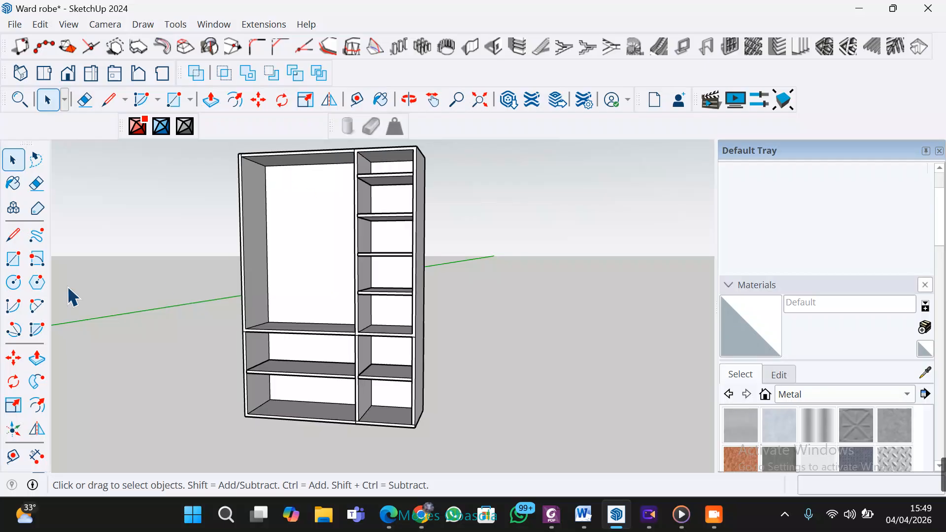
left_click(13, 258)
scroll(263, 172, "up", 3)
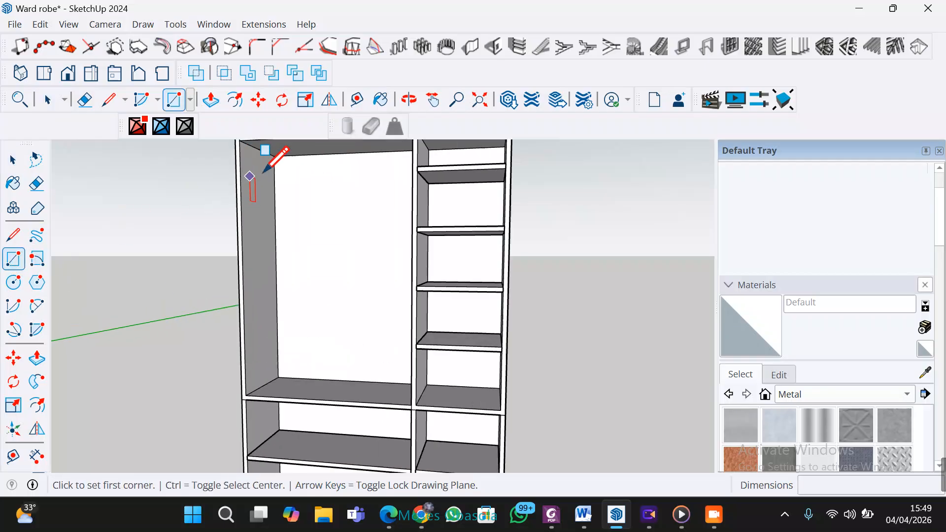
scroll(264, 167, "up", 4)
scroll(248, 154, "down", 4)
middle_click_drag(247, 153, 211, 199)
scroll(264, 143, "up", 6)
scroll(307, 228, "up", 3)
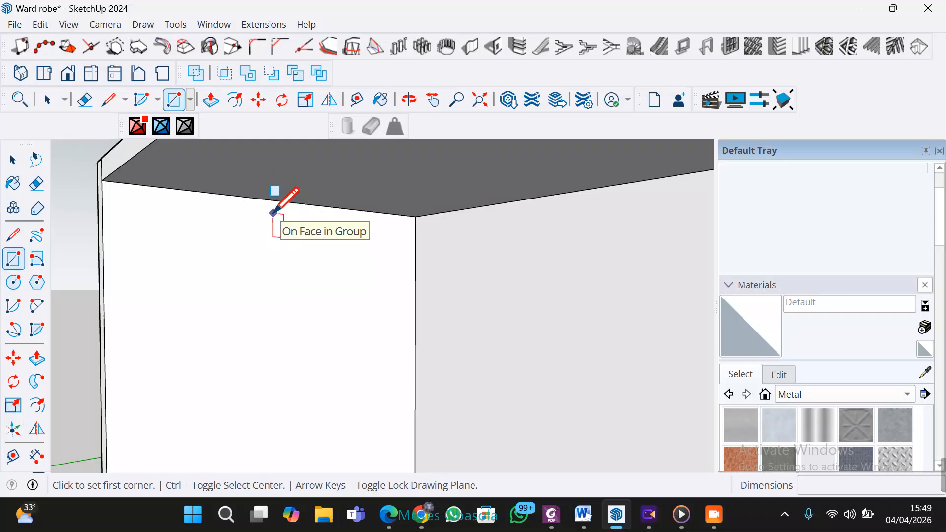
left_click(256, 198)
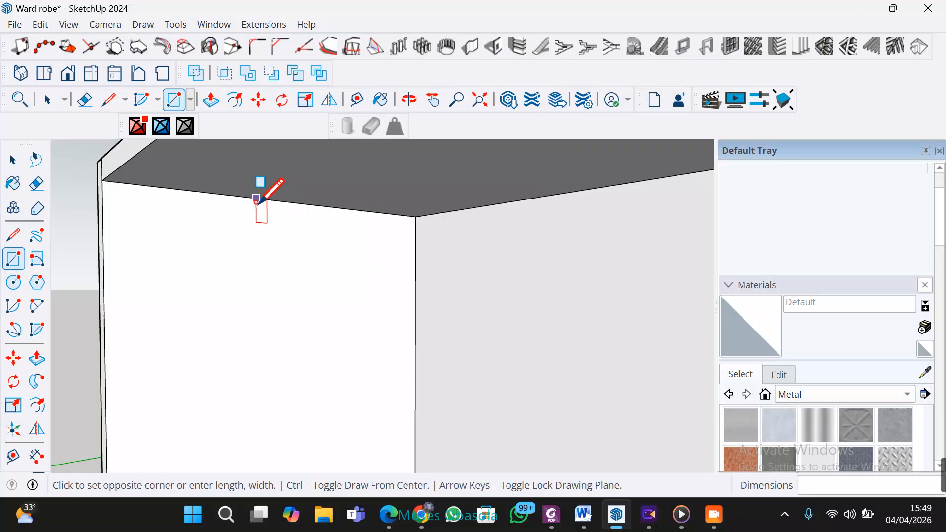
left_click(286, 248)
scroll(266, 234, "up", 2)
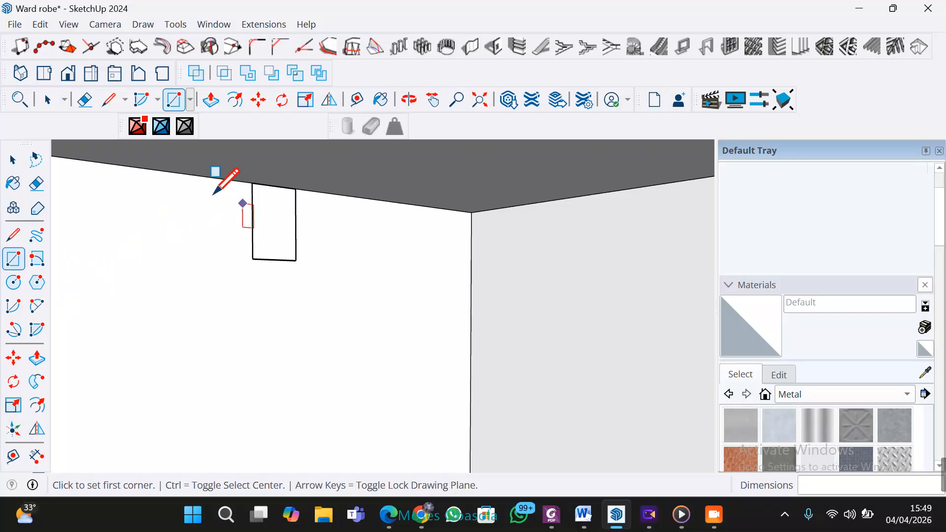
Step: Try a circle of about 1 cm radius centred on the small rectangle's top edge, and undo it
left_click(15, 285)
scroll(275, 197, "up", 4)
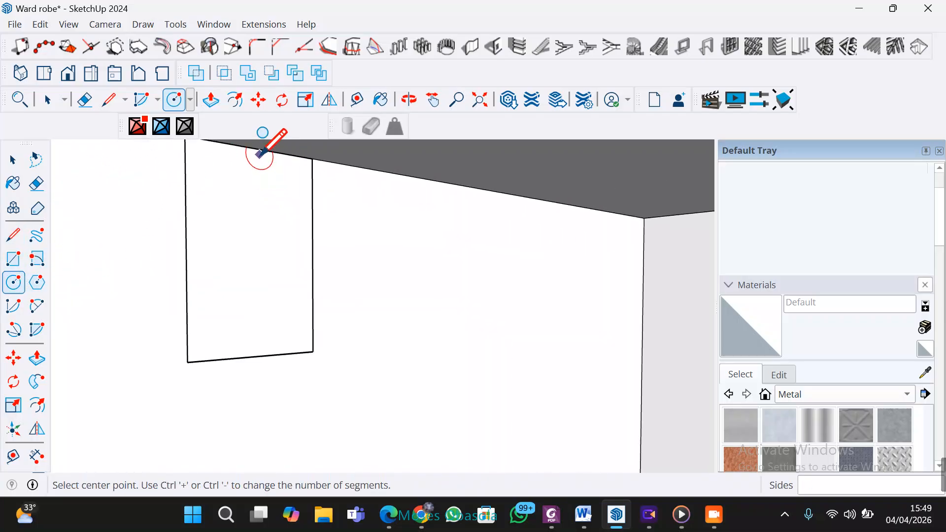
left_click(261, 147)
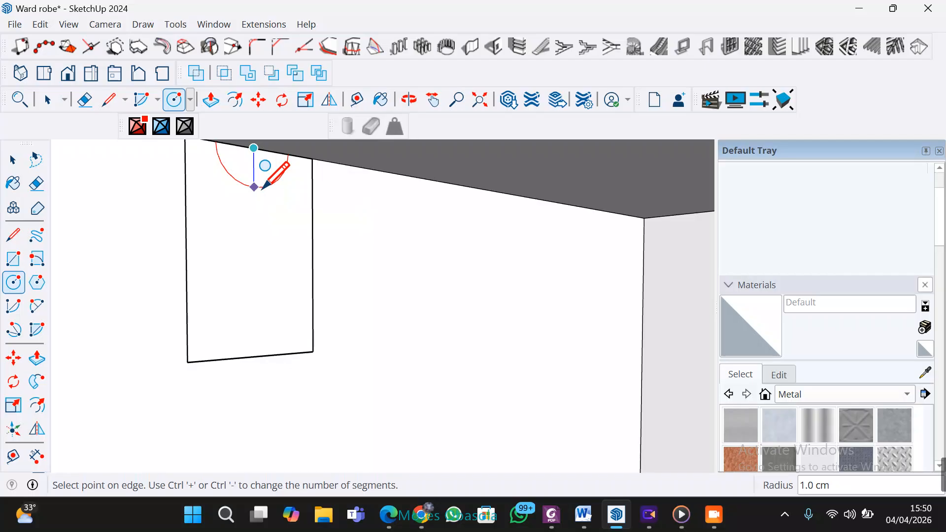
left_click(258, 189)
scroll(256, 232, "down", 3)
middle_click_drag(256, 231, 251, 202)
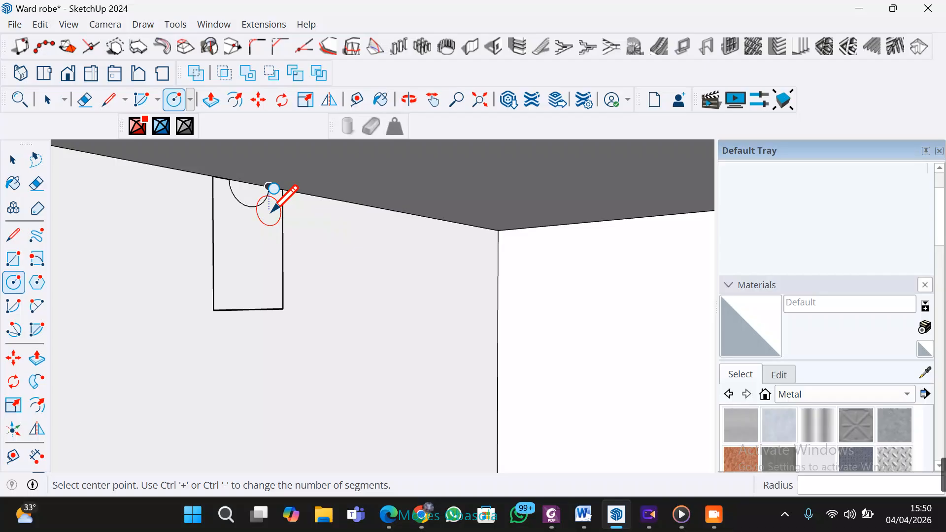
key("ctrl+z")
Step: Draw a circle of 1 cm radius inside the small rectangle, centred below the midpoint of its top edge
scroll(268, 200, "up", 1)
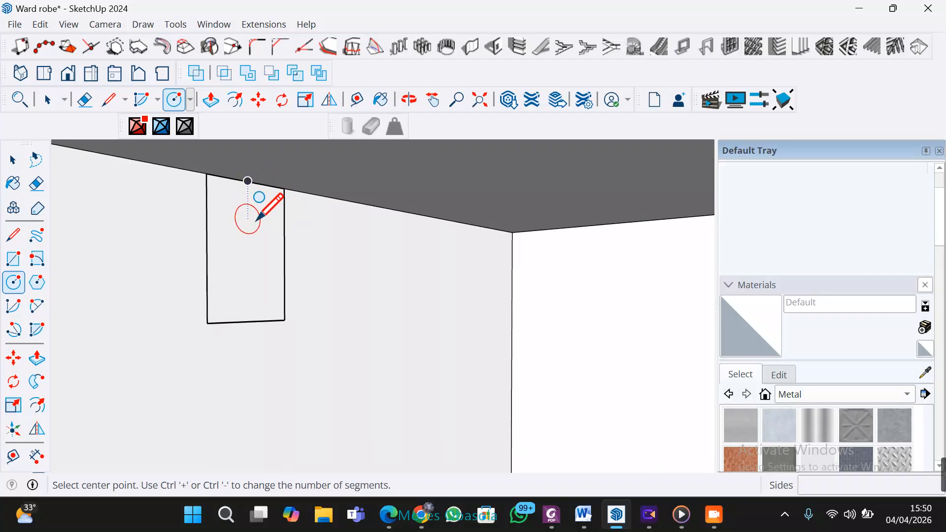
left_click(256, 217)
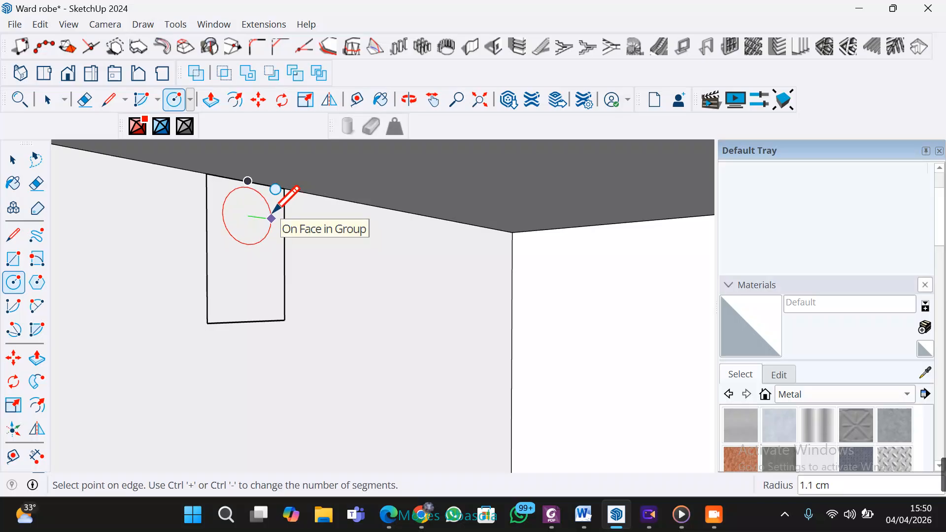
type("1")
key("Return")
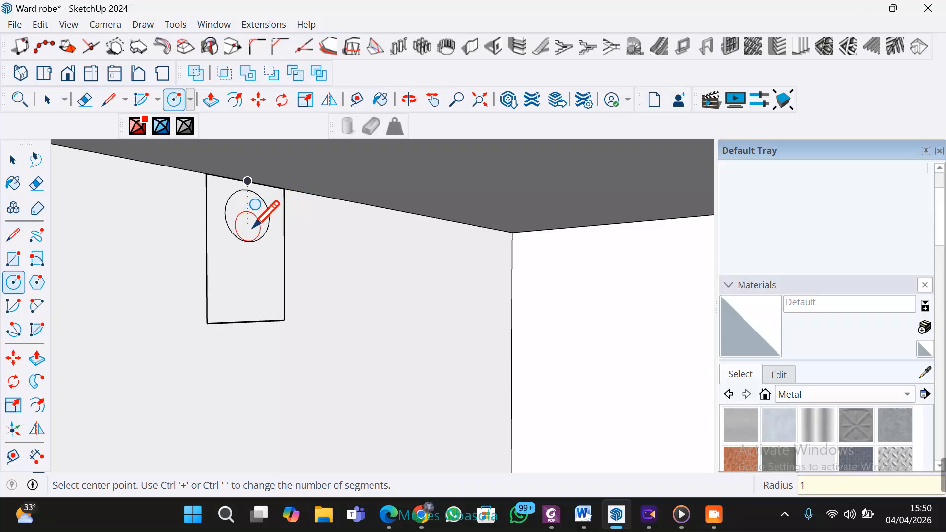
key("space")
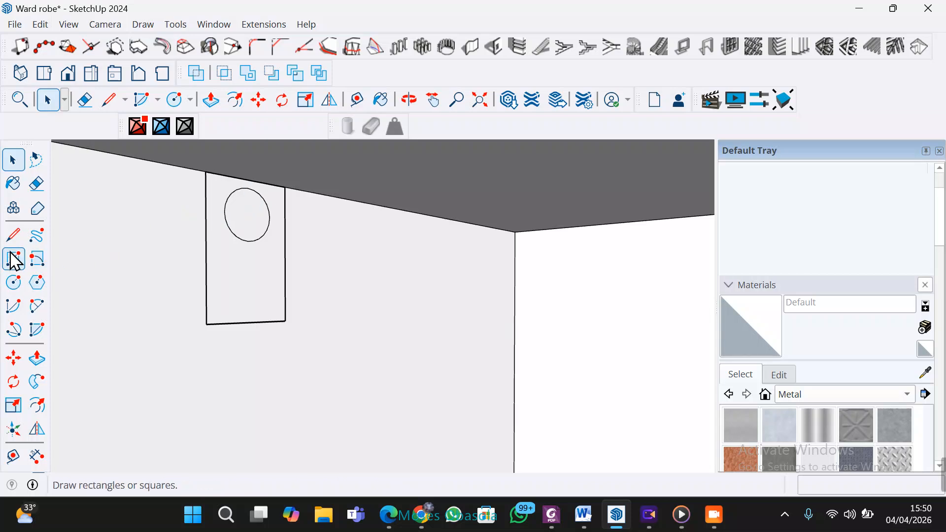
Step: Form a U-shaped slot by drawing vertical lines from the circle's sides to the rectangle's top edge and deleting the upper arc
left_click(14, 236)
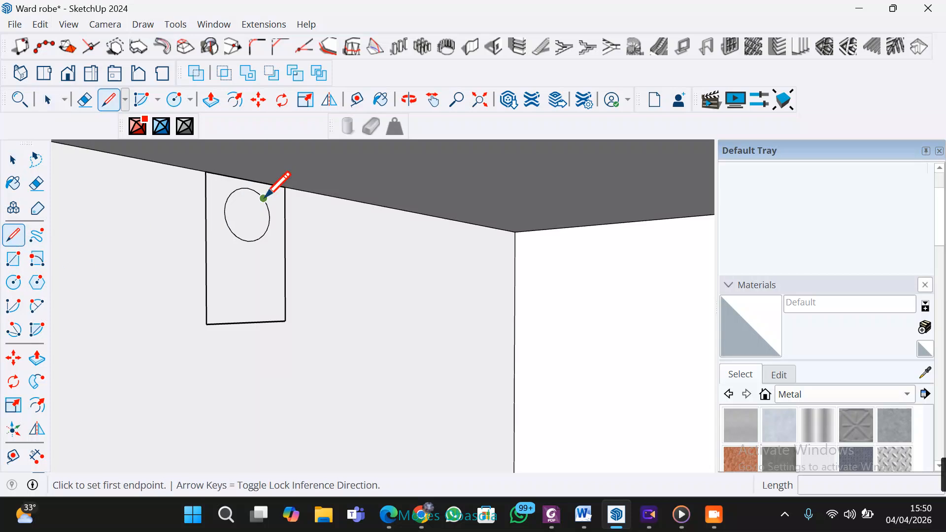
left_click(223, 213)
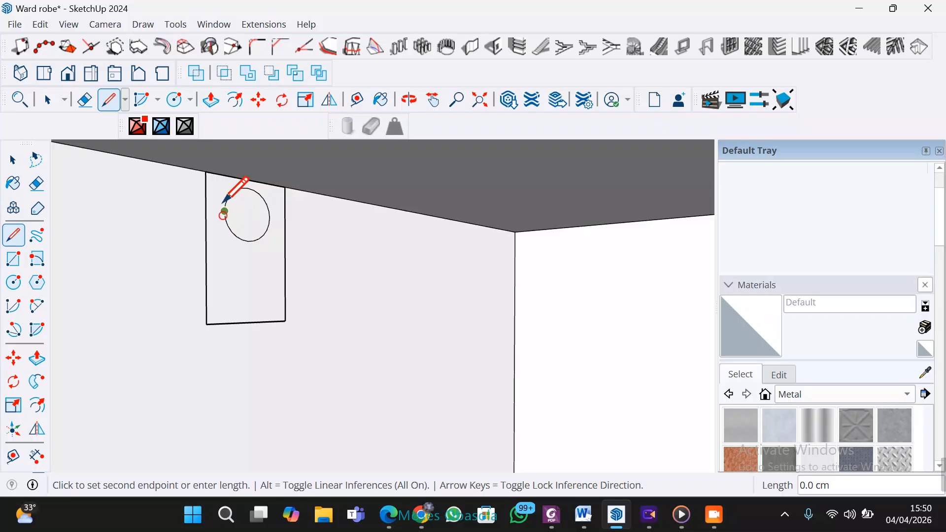
left_click(224, 176)
key("space")
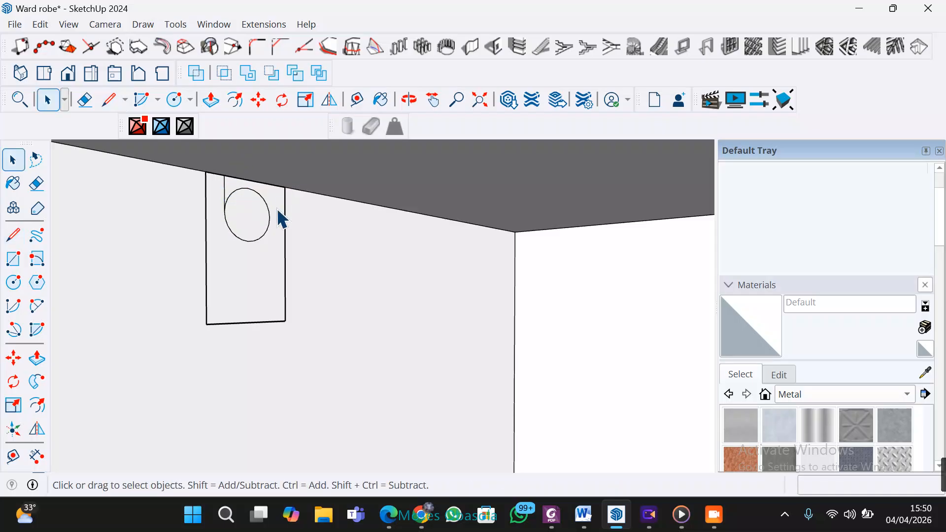
key("l")
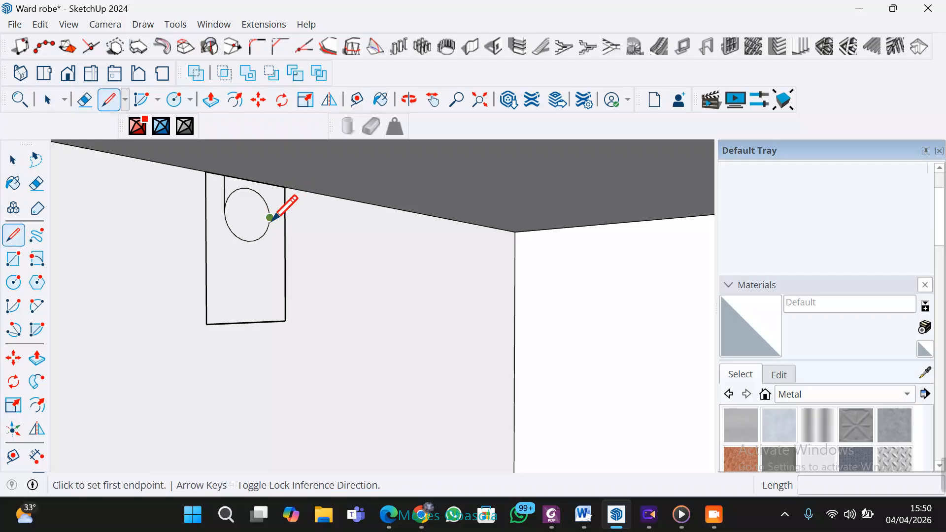
left_click(269, 217)
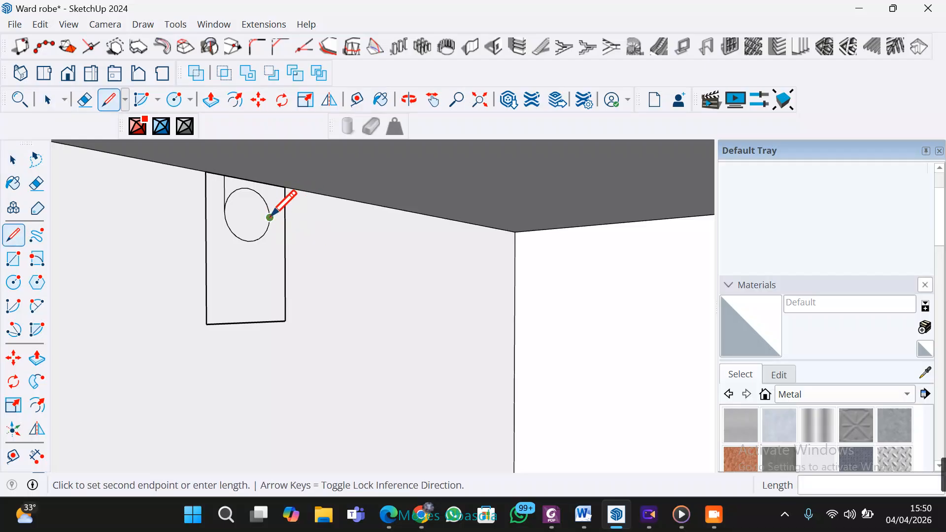
left_click(269, 184)
key("space")
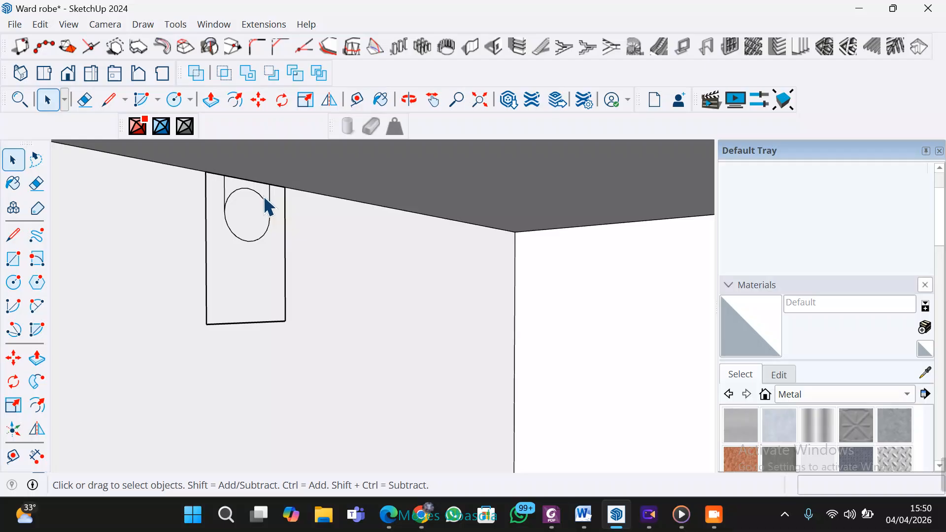
left_click(265, 198)
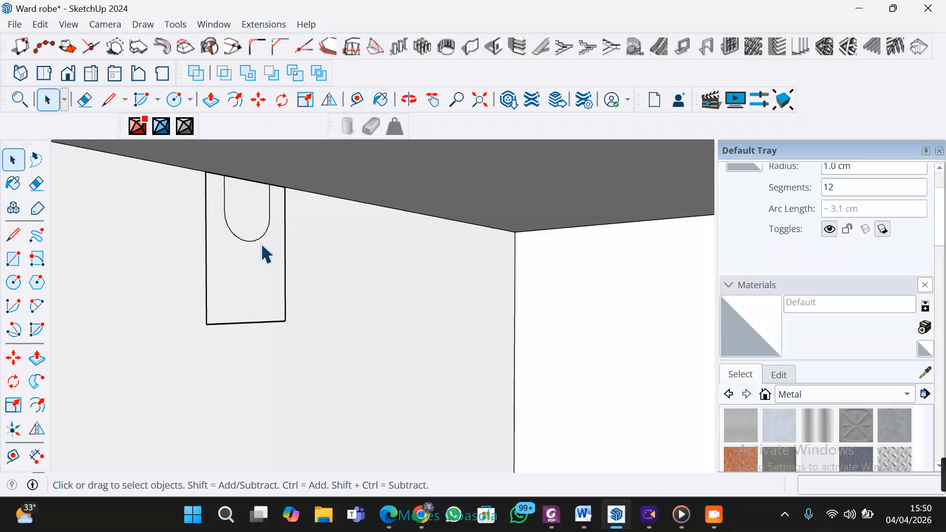
key("Delete")
Step: Try to pull the bracket face around the U-shaped slot out from the side panel by about 1 cm
left_click(249, 195)
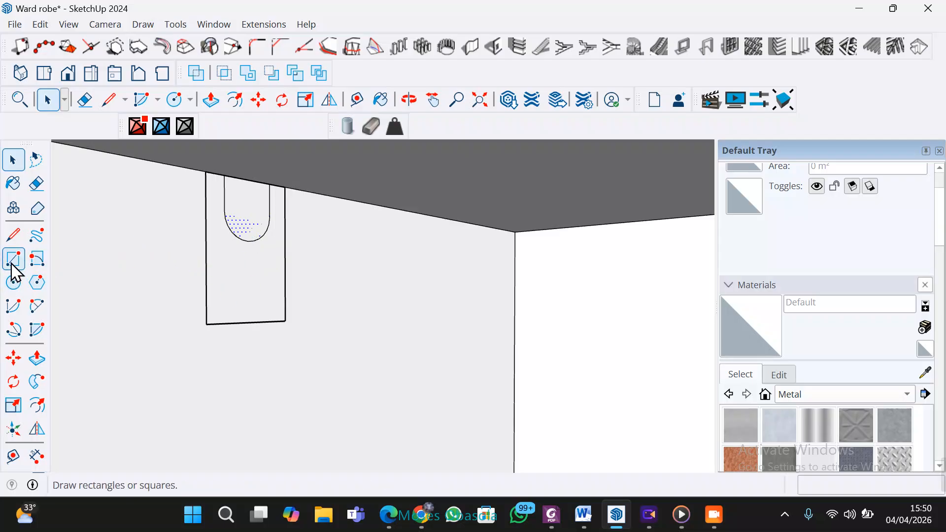
left_click(36, 358)
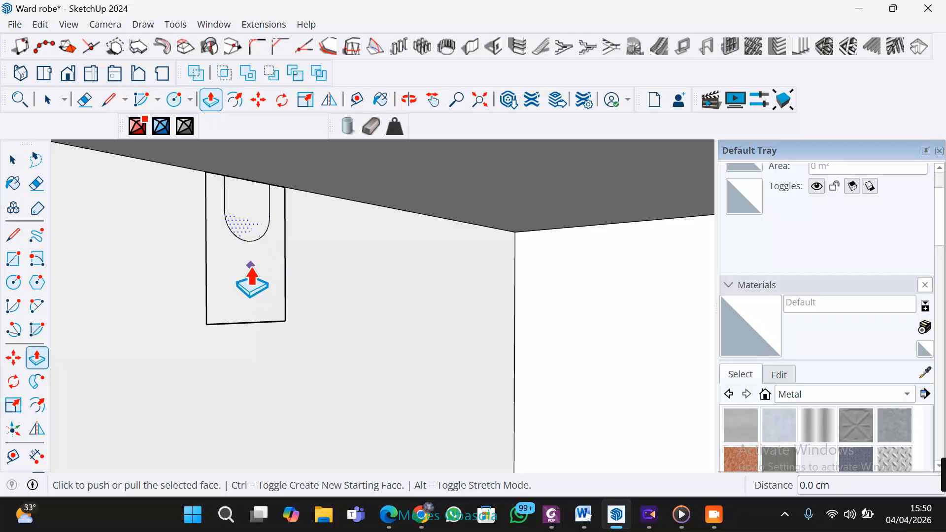
key("space")
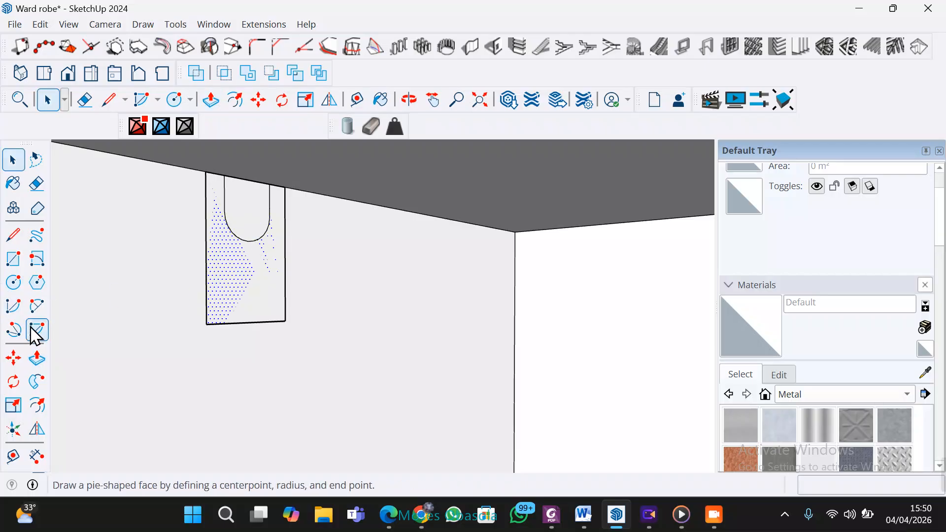
left_click(37, 359)
left_click(239, 299)
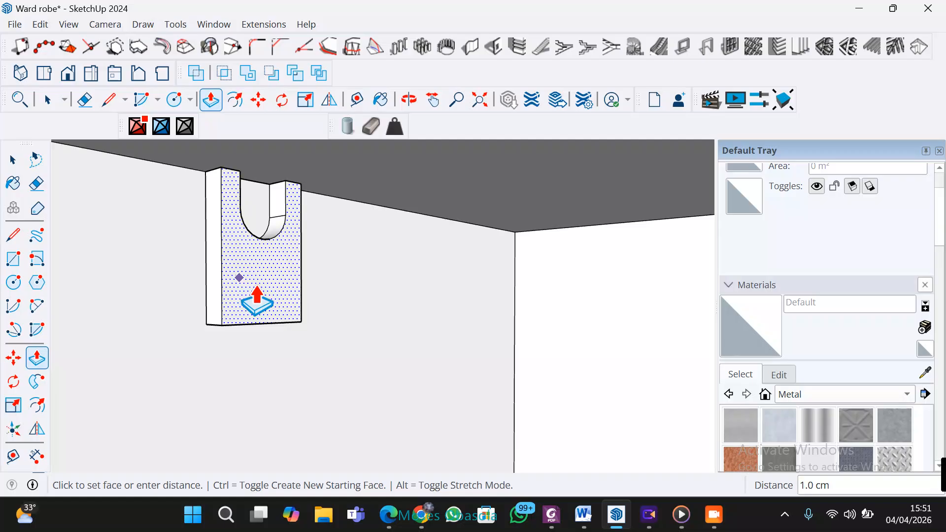
key("Return")
Step: Pull the face around the U-shaped slot out from the side panel to give the rod bracket its thickness
middle_click_drag(247, 289, 226, 331)
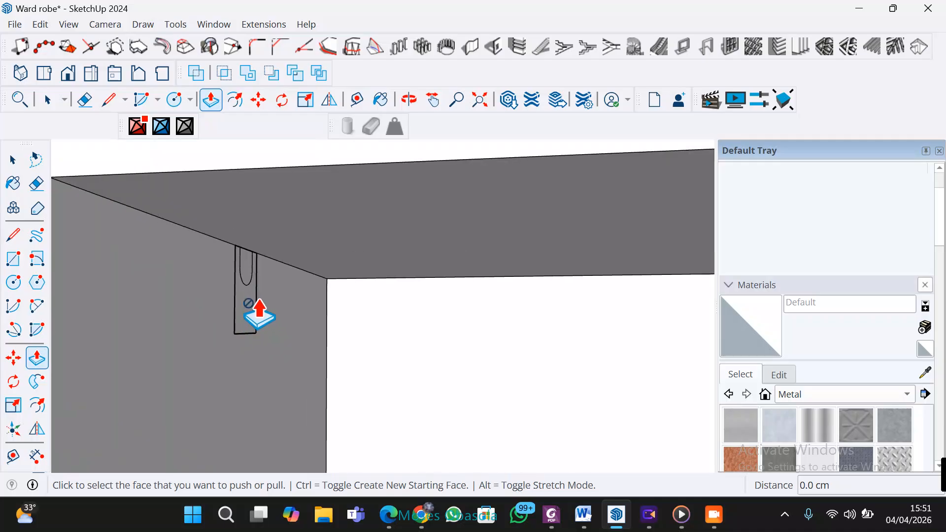
scroll(251, 315, "up", 4)
left_click(241, 319)
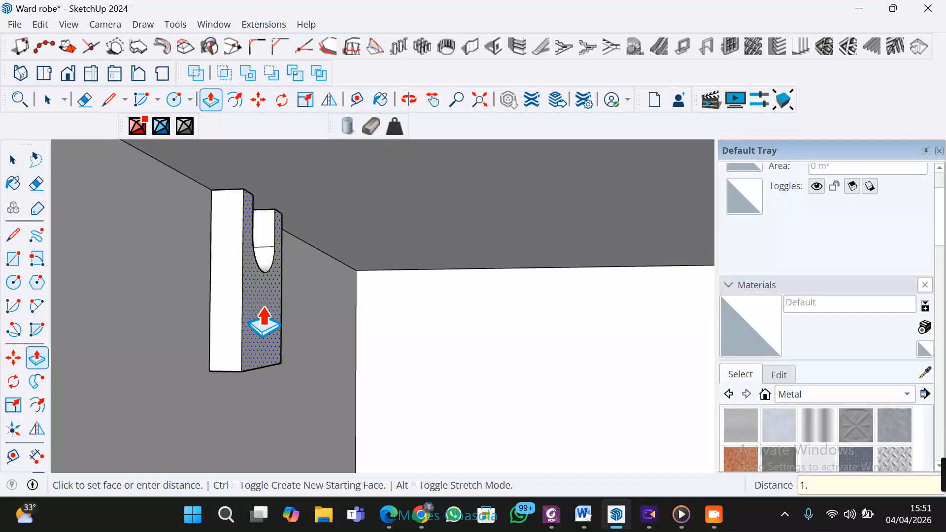
key("Return")
middle_click_drag(262, 316, 291, 278)
key("space")
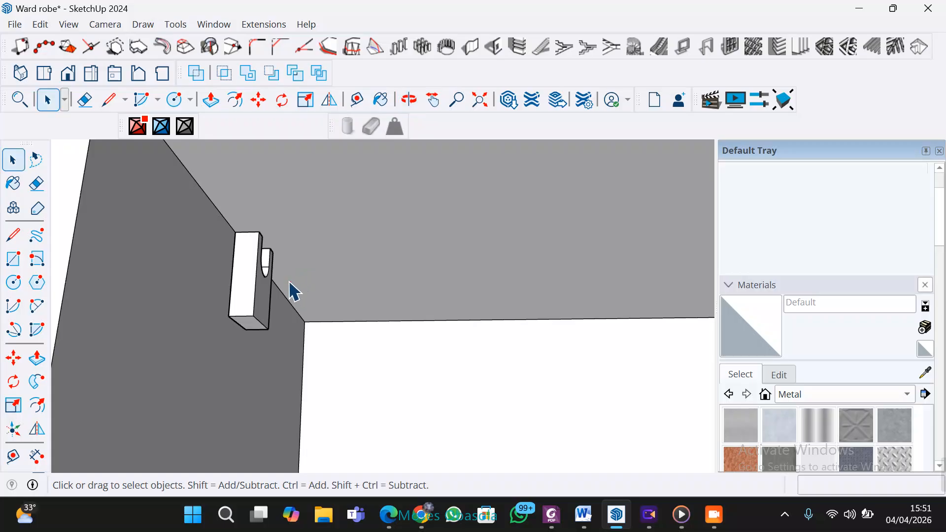
Step: Select the bracket's geometry, exclude the wardrobe from the selection, and make the bracket a group
triple_click(248, 327)
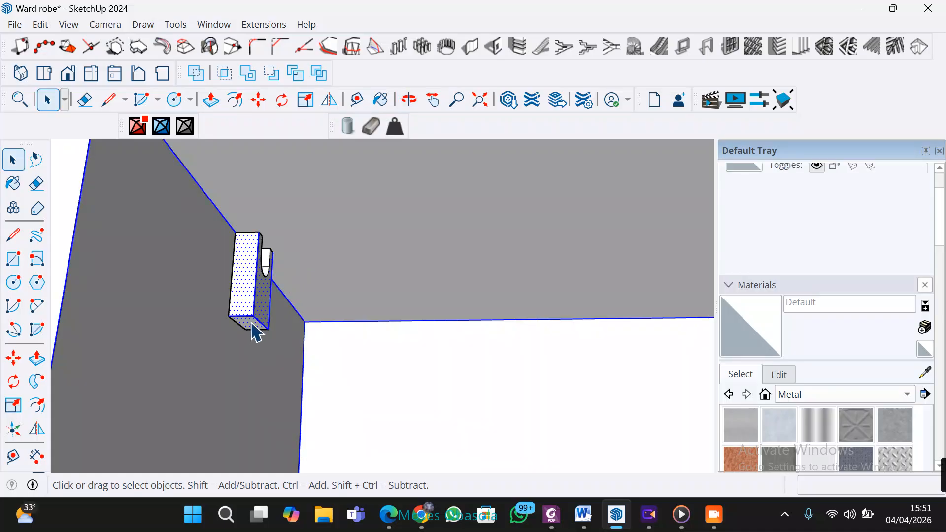
left_click(218, 306, "shift")
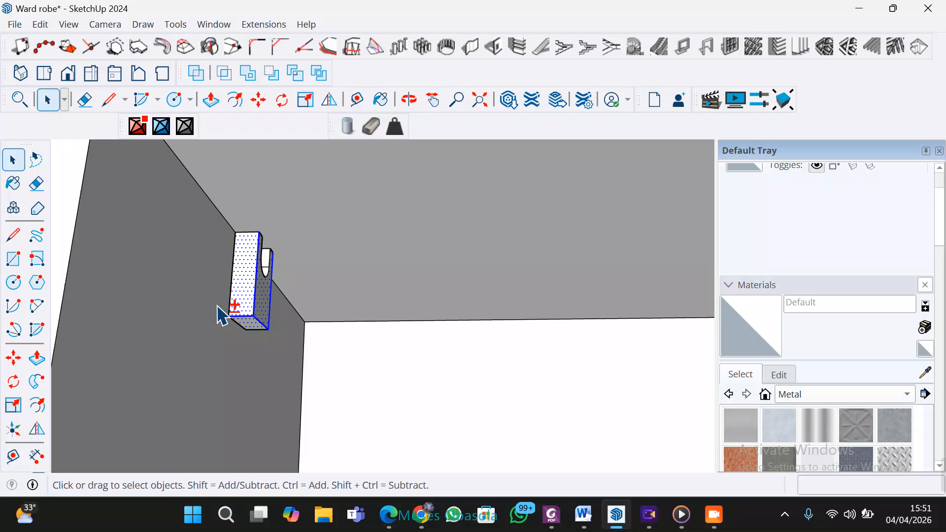
right_click(252, 282)
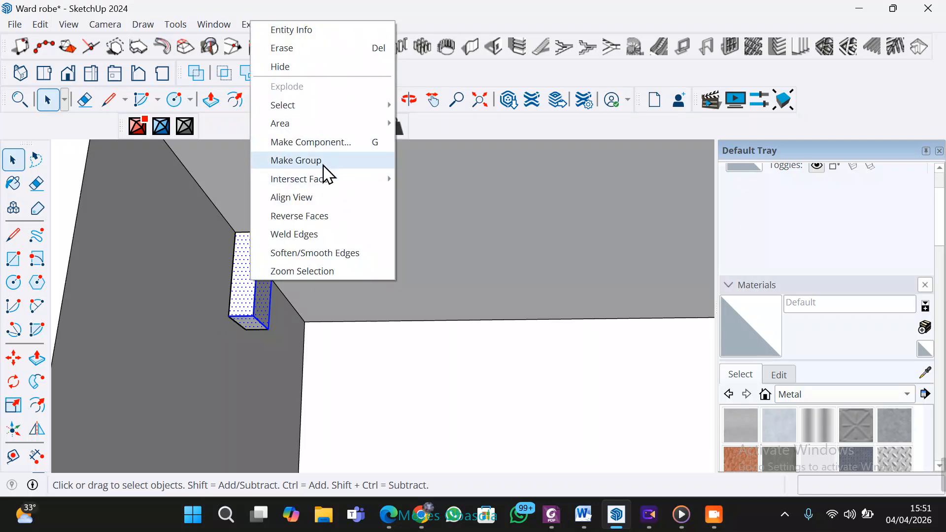
left_click(325, 160)
key("m")
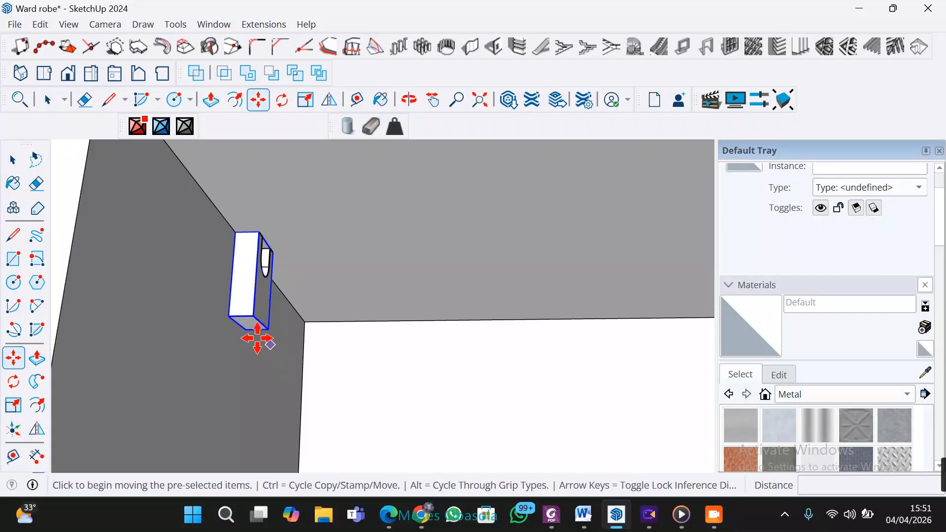
key("ctrl")
left_click(231, 316)
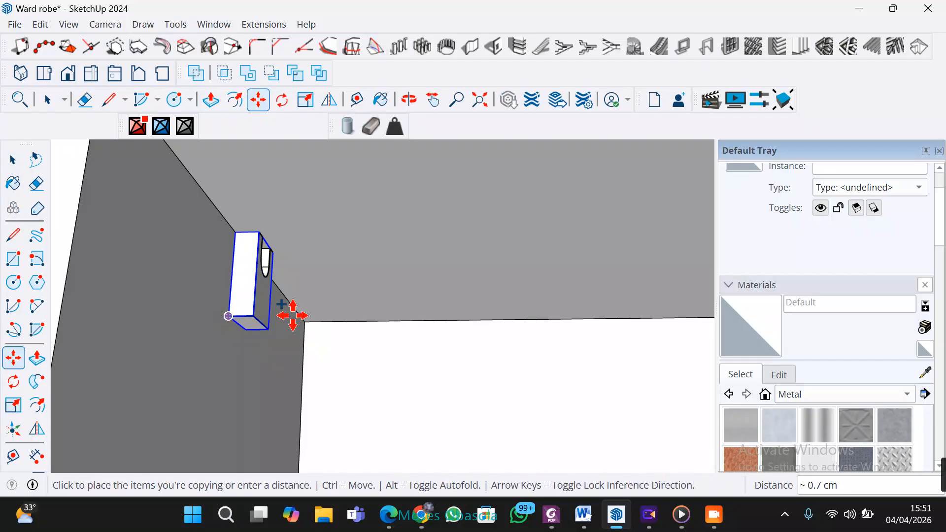
scroll(513, 310, "down", 3)
scroll(524, 306, "down", 1)
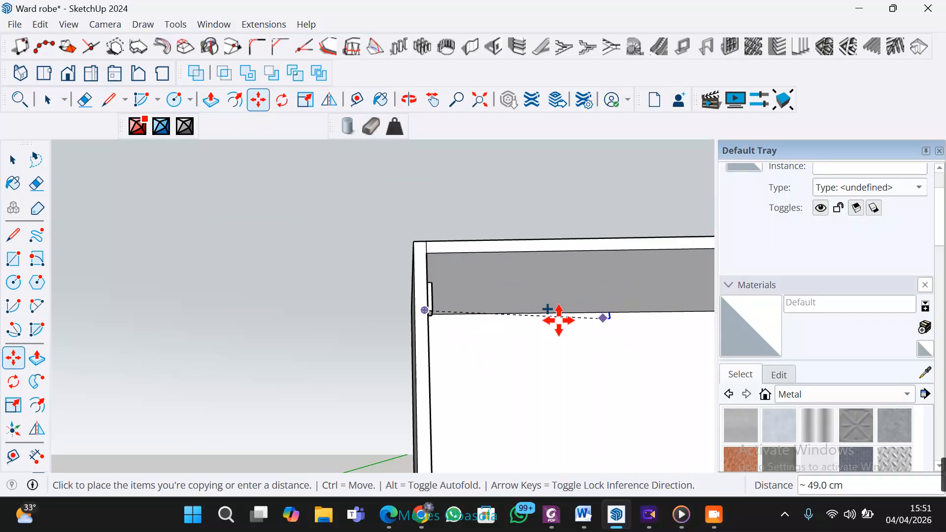
key("Escape")
Step: Copy the rod bracket group 76.5 cm straight across the hanging compartment onto the opposite panel
middle_click_drag(438, 307, 331, 338)
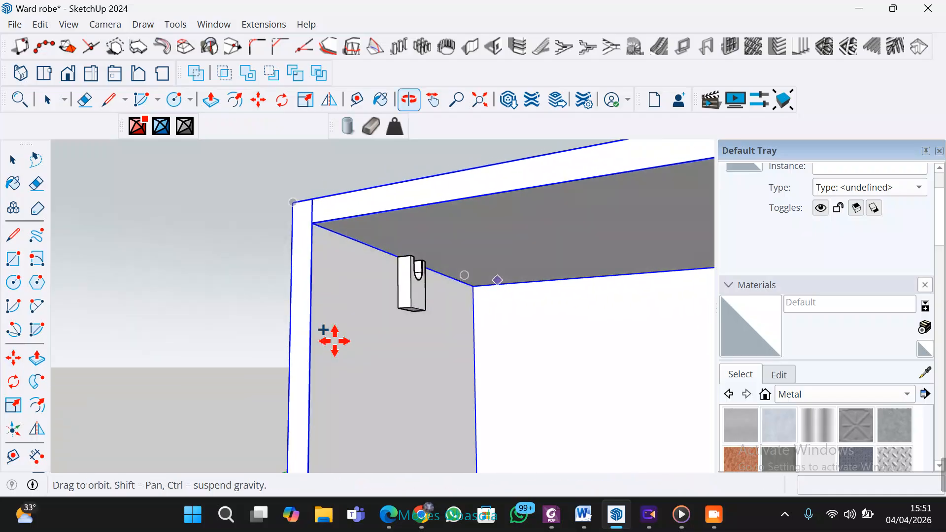
left_click(411, 308)
middle_click_drag(437, 309, 657, 281)
scroll(587, 296, "up", 5)
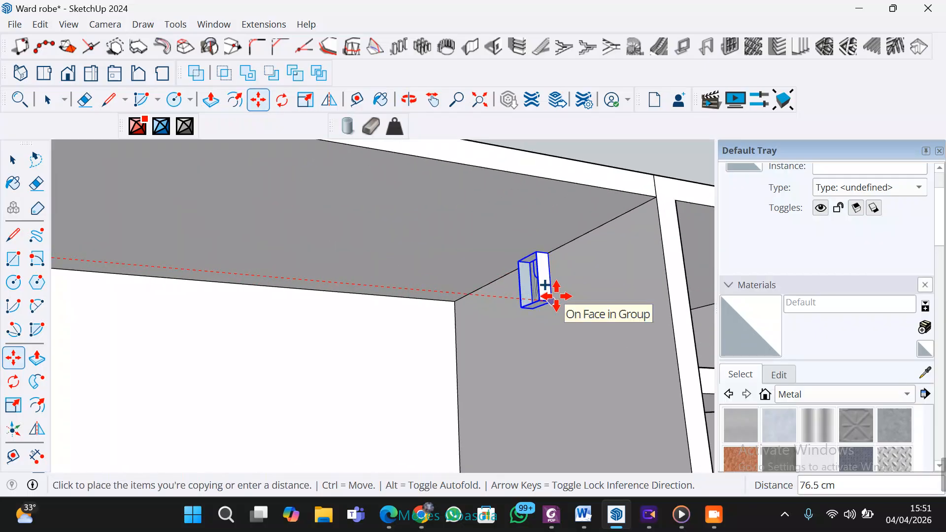
left_click(545, 286)
Step: Open the copied bracket's group for editing and select its slotted face
mouse_move(545, 300)
middle_mouse_down()
mouse_move(513, 277)
mouse_move(551, 304)
middle_mouse_up()
scroll(513, 270, "up", 5)
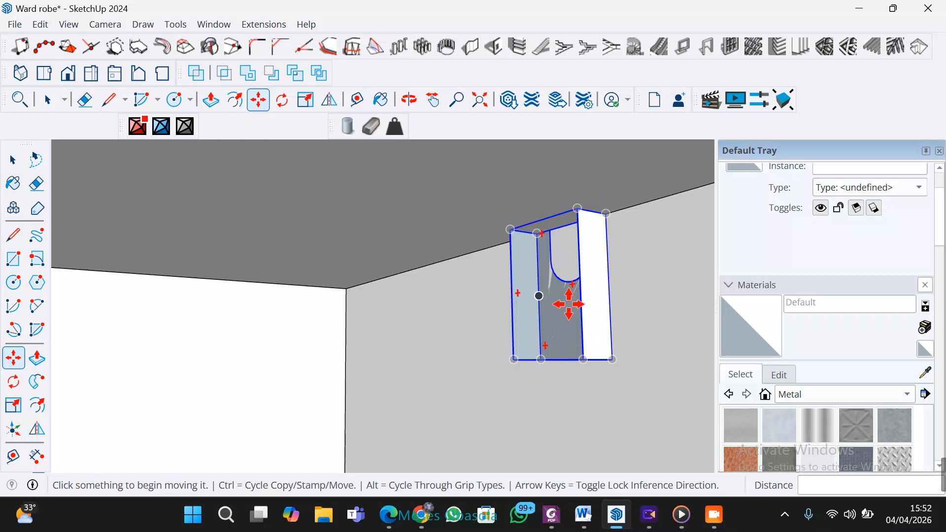
key("space")
left_click(566, 318)
double_click(567, 315)
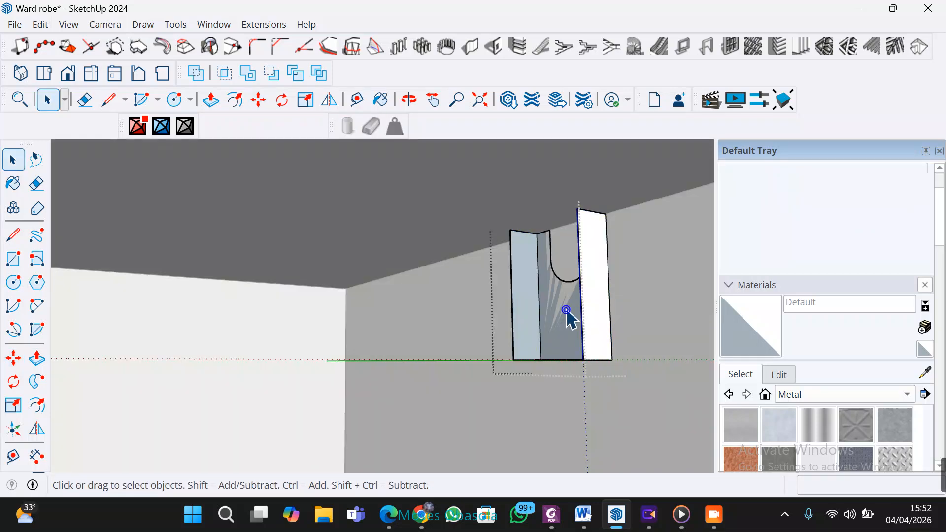
left_click(567, 312)
Step: Try to move the slotted face across to the open side of the copied bracket
key("m")
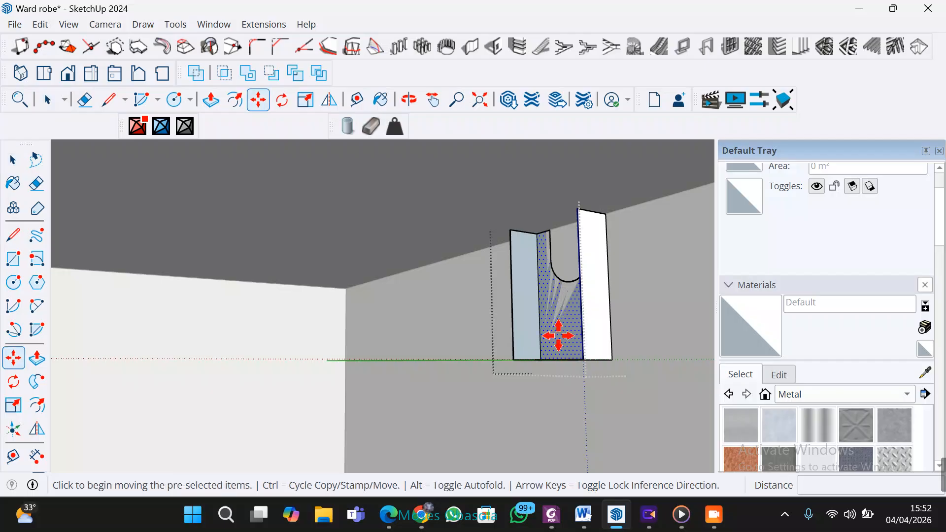
left_click(540, 355)
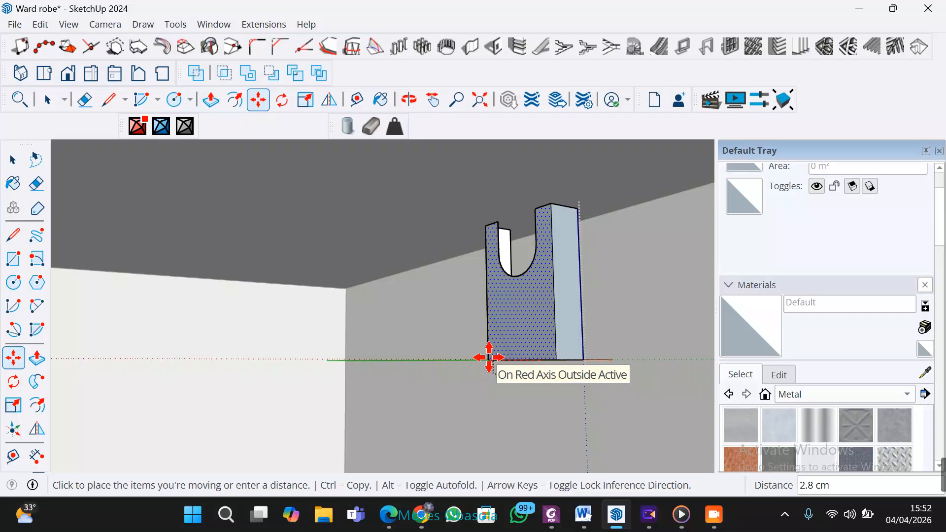
left_click(519, 350)
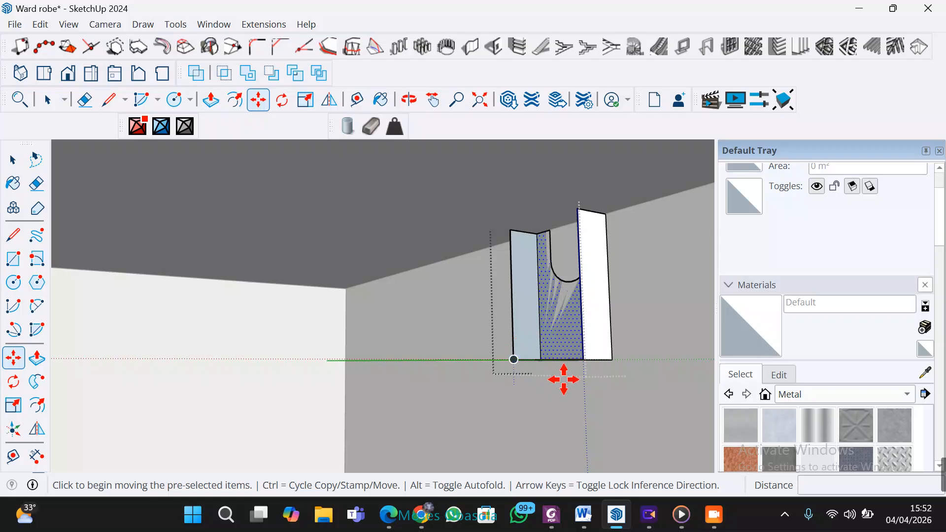
Step: Copy the slotted face 1.5 cm over to the bracket's open side to close it
scroll(527, 310, "up", 2)
scroll(526, 306, "down", 1)
middle_click_drag(525, 306, 543, 369)
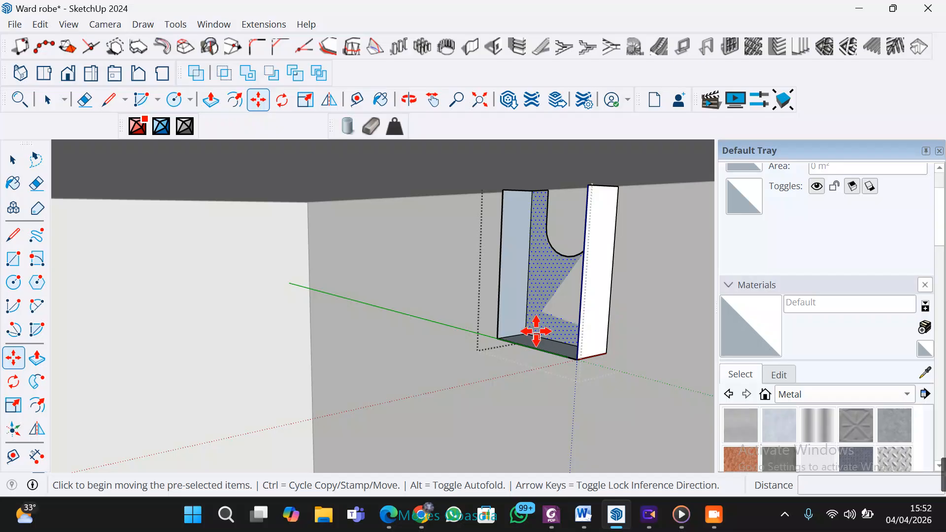
key("ctrl")
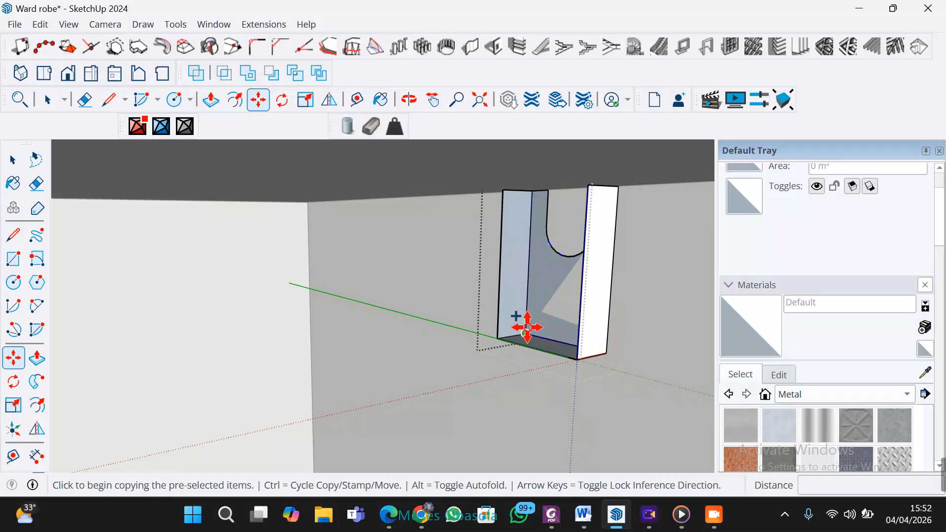
left_click(528, 327)
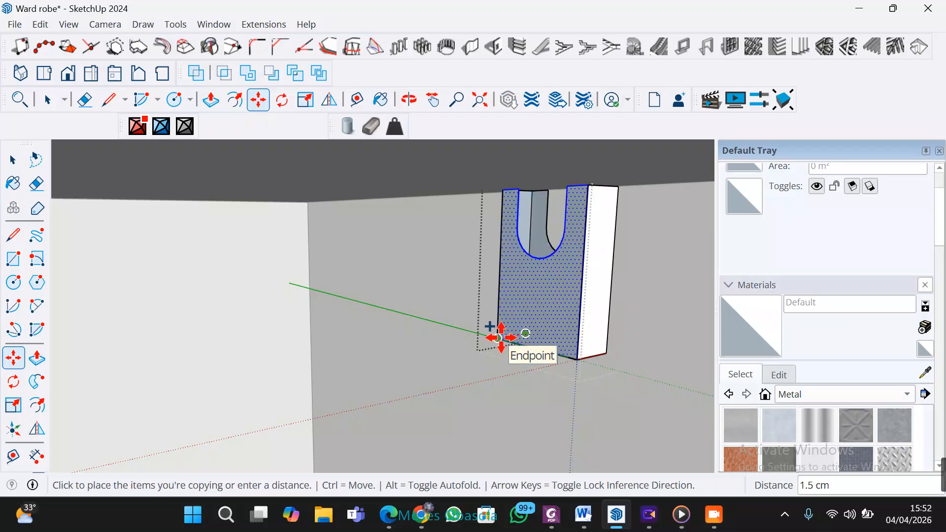
left_click(501, 337)
Step: Draw a 1.5 cm line joining the two slotted faces at one upper corner of the slot
middle_click_drag(482, 291, 495, 301)
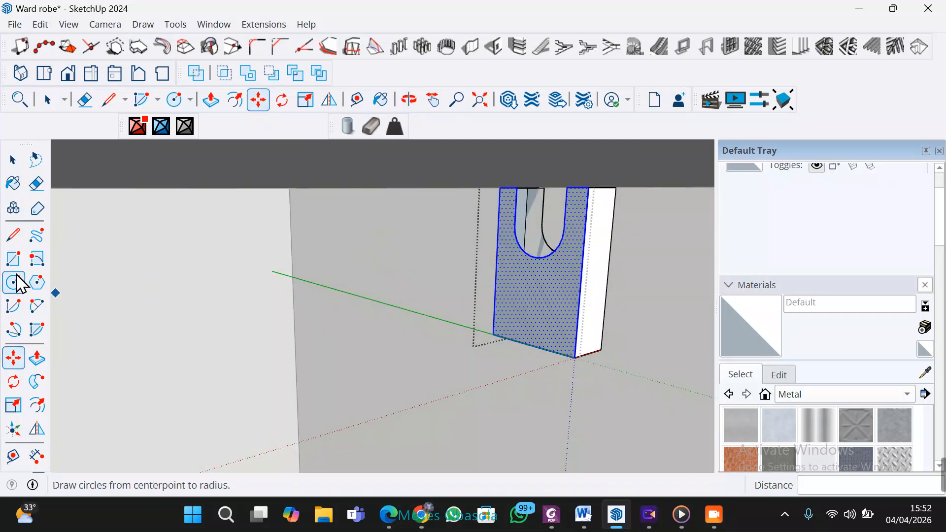
left_click(14, 236)
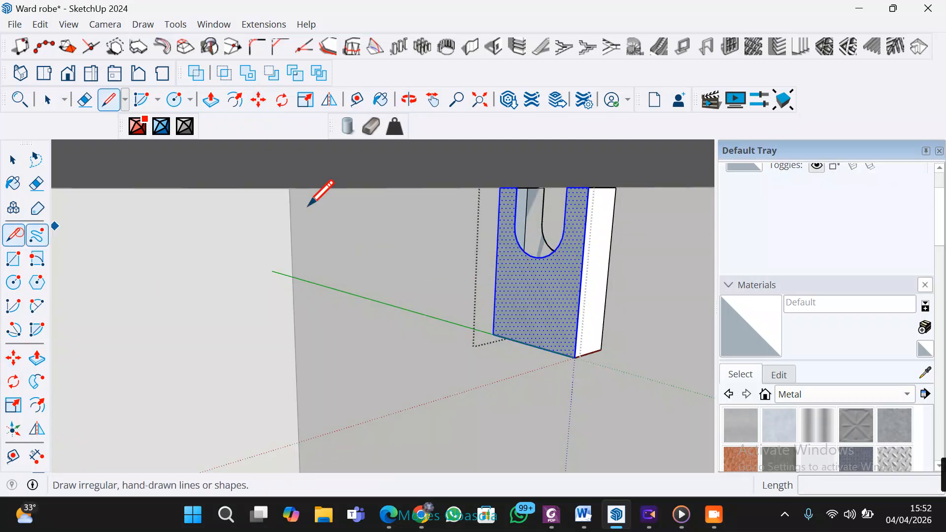
left_click(544, 188)
left_click(517, 188)
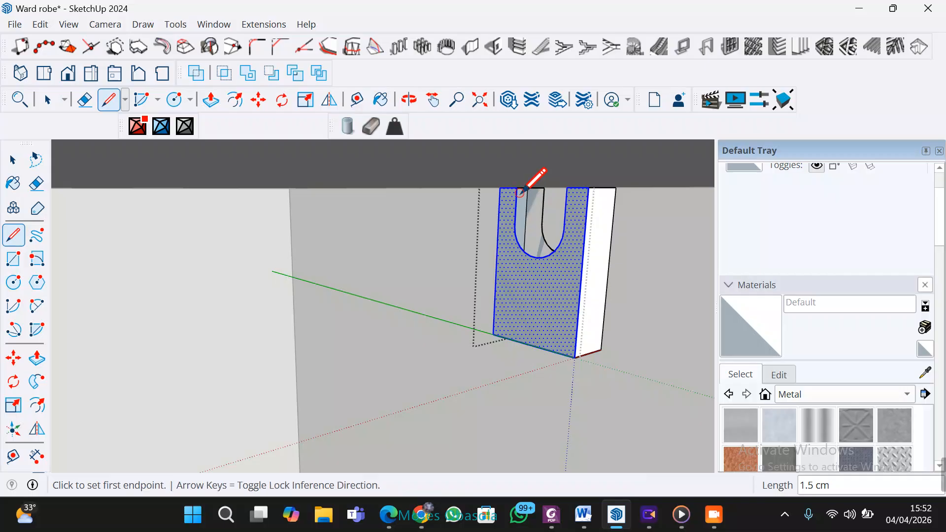
Step: Join the two slotted faces at the slot's other upper corner with a 1.5 cm line
middle_click_drag(562, 245, 528, 249)
middle_click_drag(607, 237, 608, 172)
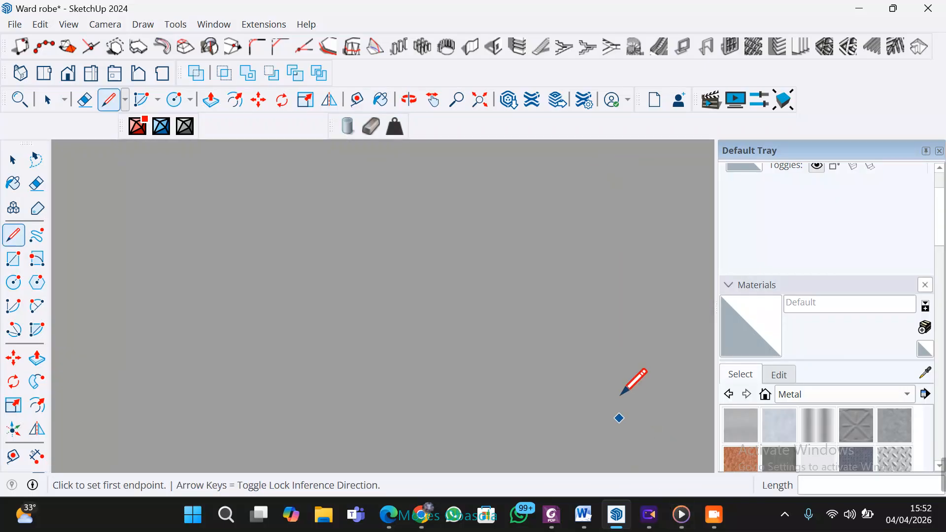
middle_click_drag(617, 362, 644, 338)
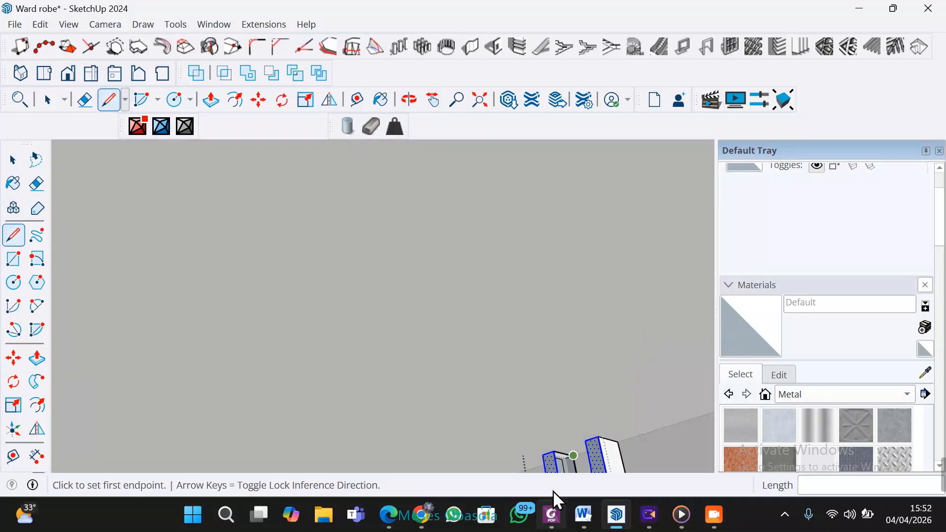
middle_click_drag(572, 451, 660, 522)
scroll(545, 402, "up", 2)
middle_click_drag(545, 400, 528, 387)
scroll(534, 365, "up", 3)
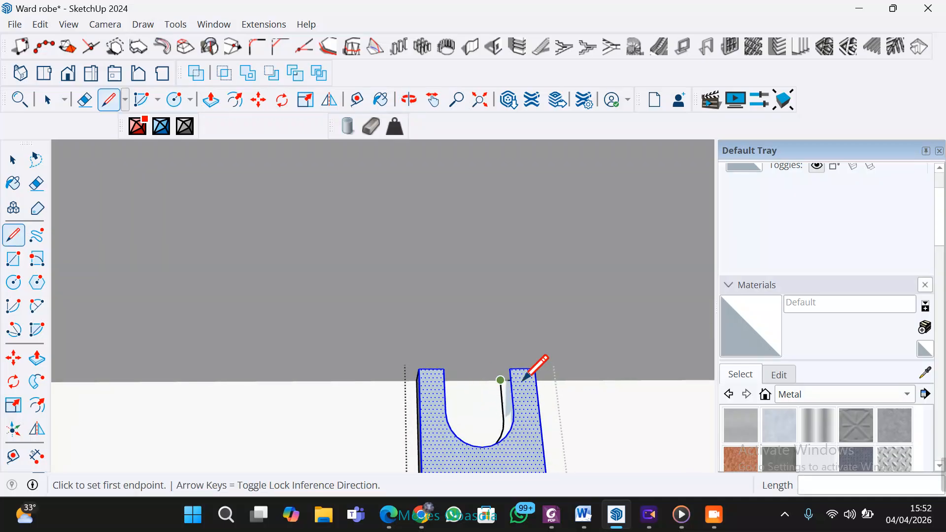
left_click(493, 380)
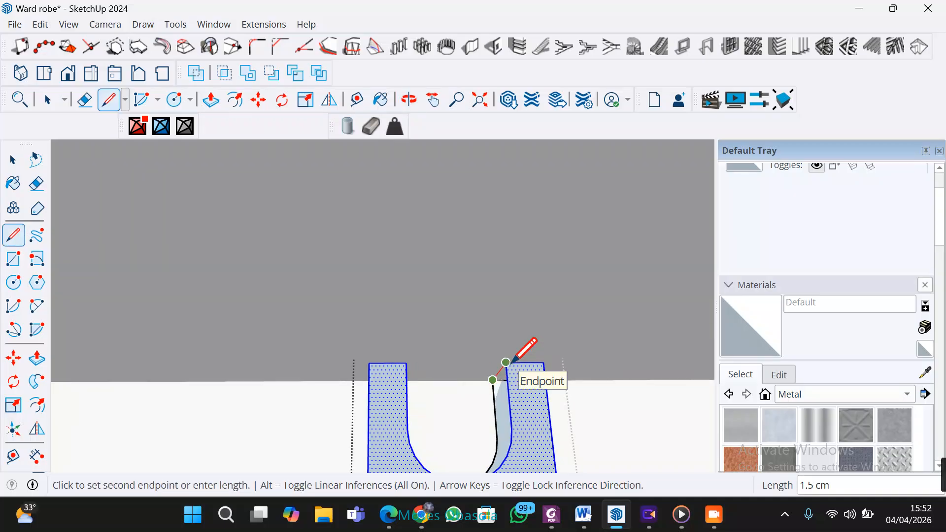
left_click(506, 362)
Step: Draw a 1.5 cm line between the two slotted faces at the lowest point of the slot's arc
scroll(461, 469, "down", 4)
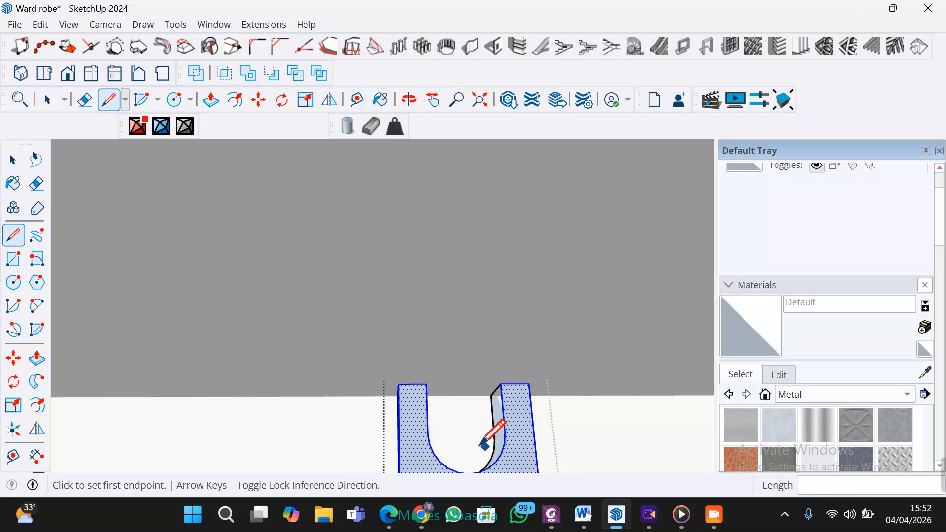
mouse_move(474, 444)
middle_mouse_down()
mouse_move(456, 439)
mouse_move(414, 458)
mouse_move(419, 450)
middle_mouse_up()
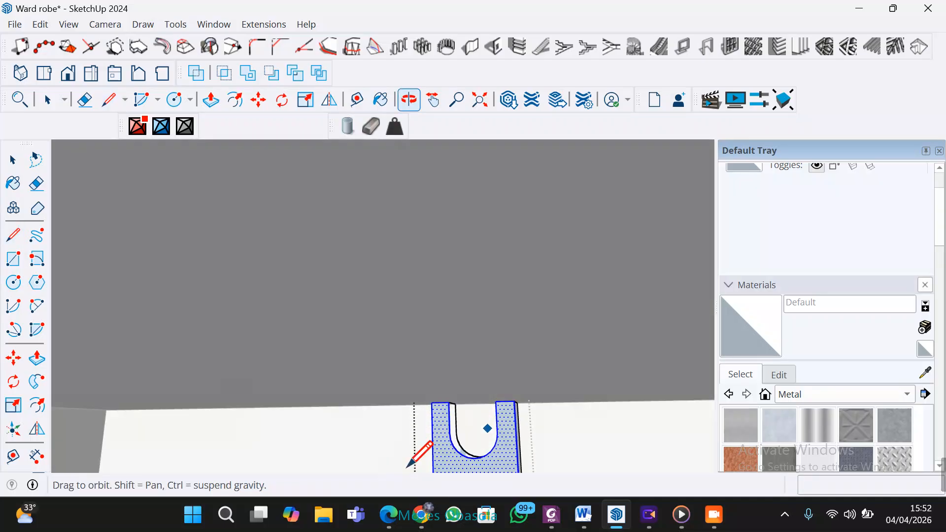
scroll(475, 459, "up", 3)
mouse_move(474, 459)
middle_mouse_down()
mouse_move(484, 433)
mouse_move(466, 446)
mouse_move(486, 445)
middle_mouse_up()
left_click(488, 447)
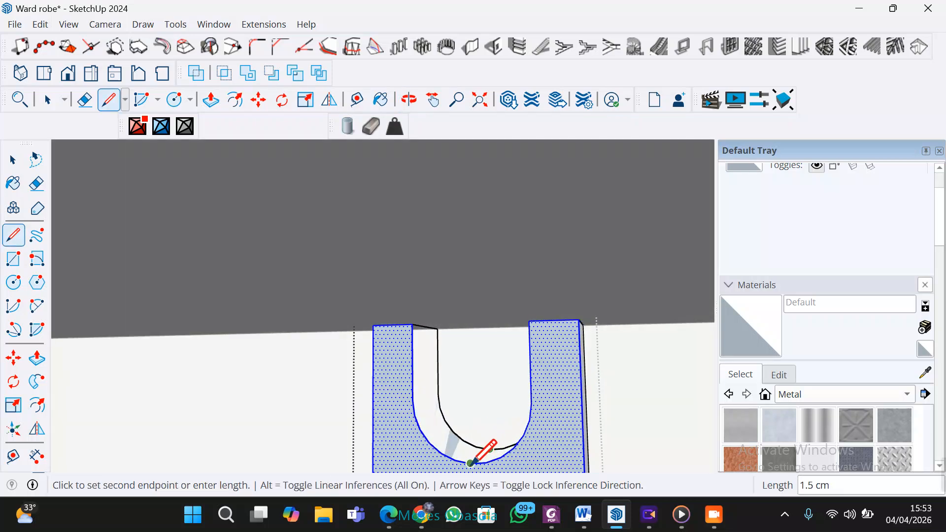
scroll(472, 436, "up", 5)
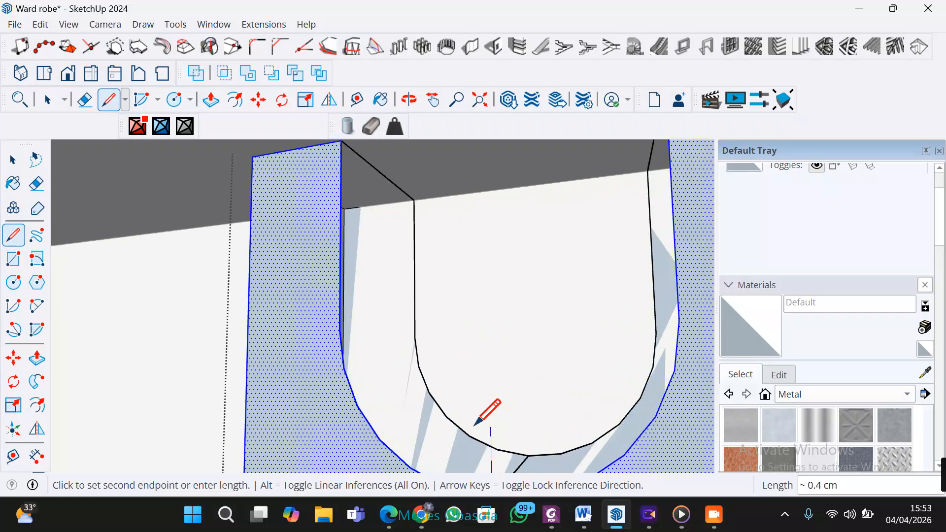
scroll(423, 393, "down", 4)
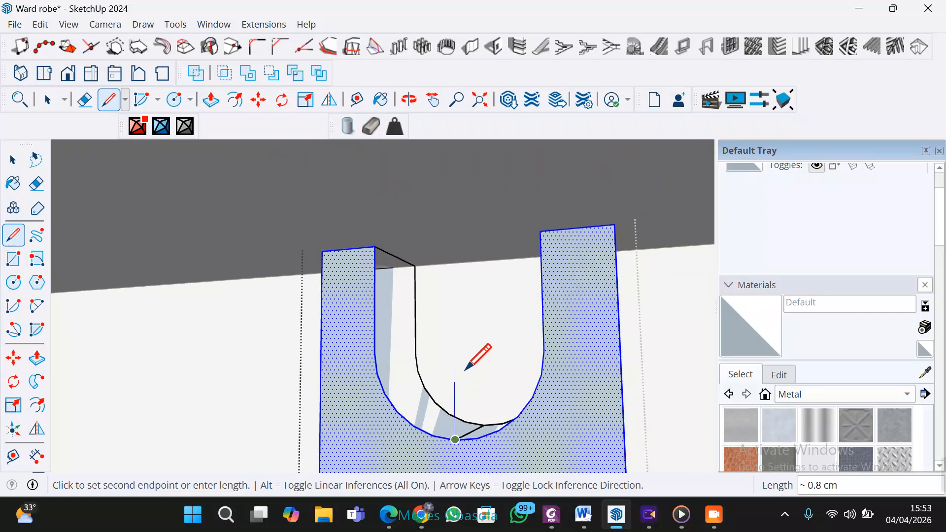
key("space")
Step: Leave the copied bracket's group and view the original bracket on the compartment's other side panel
scroll(475, 377, "down", 10)
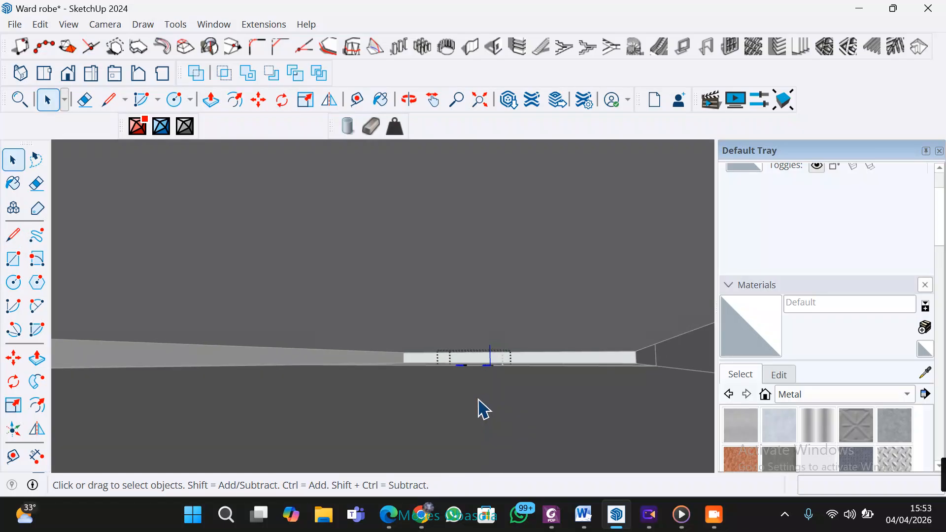
scroll(478, 400, "down", 10)
middle_click_drag(520, 412, 536, 275)
scroll(542, 386, "down", 4)
scroll(623, 384, "down", 6)
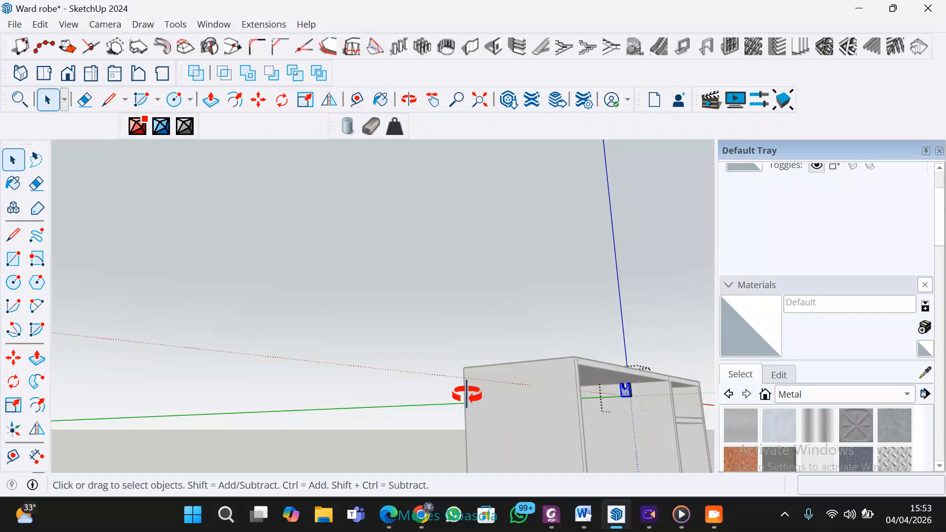
scroll(628, 420, "up", 3)
middle_click_drag(627, 420, 513, 452)
scroll(500, 395, "up", 6)
scroll(508, 327, "up", 3)
scroll(511, 355, "down", 2)
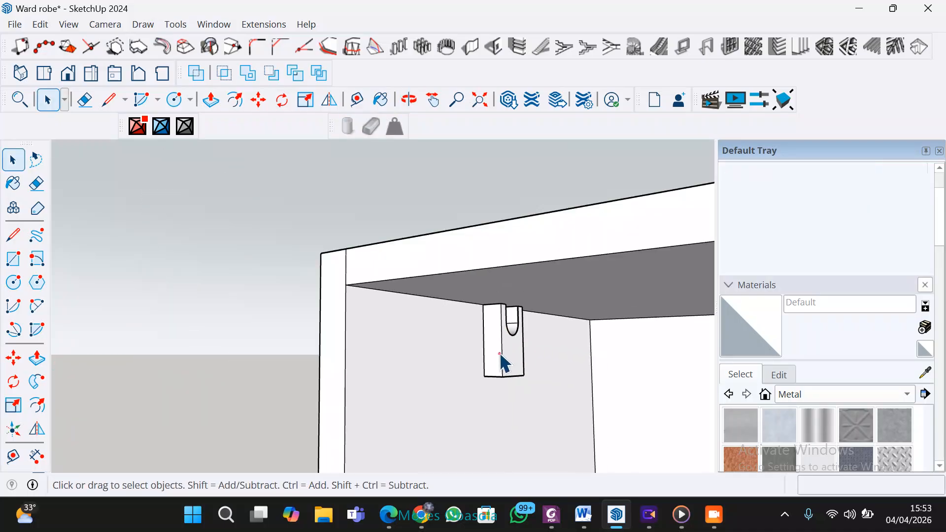
Step: Select the original rod bracket and examine its slot from the front and from below
left_click(500, 352)
scroll(507, 353, "up", 5)
scroll(512, 325, "down", 2)
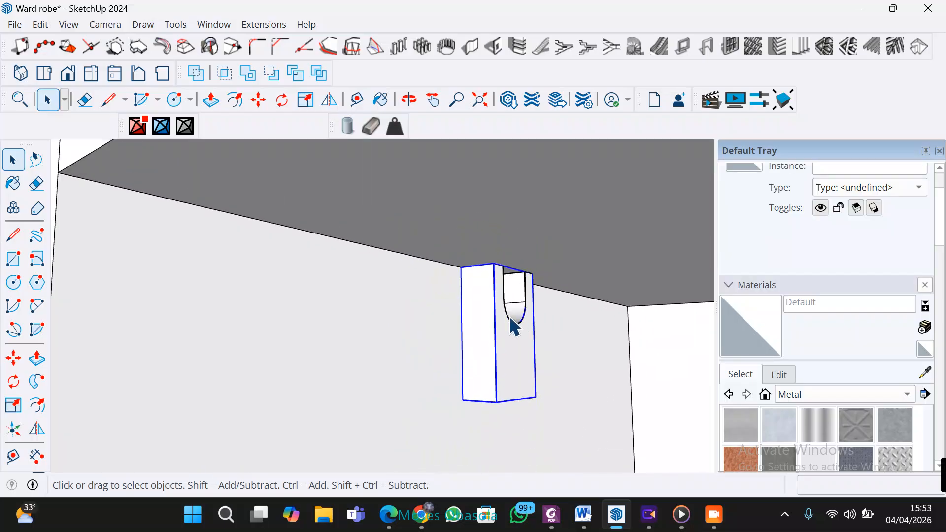
scroll(513, 327, "down", 3)
scroll(506, 370, "up", 1)
middle_click_drag(498, 342, 530, 306)
scroll(473, 354, "up", 6)
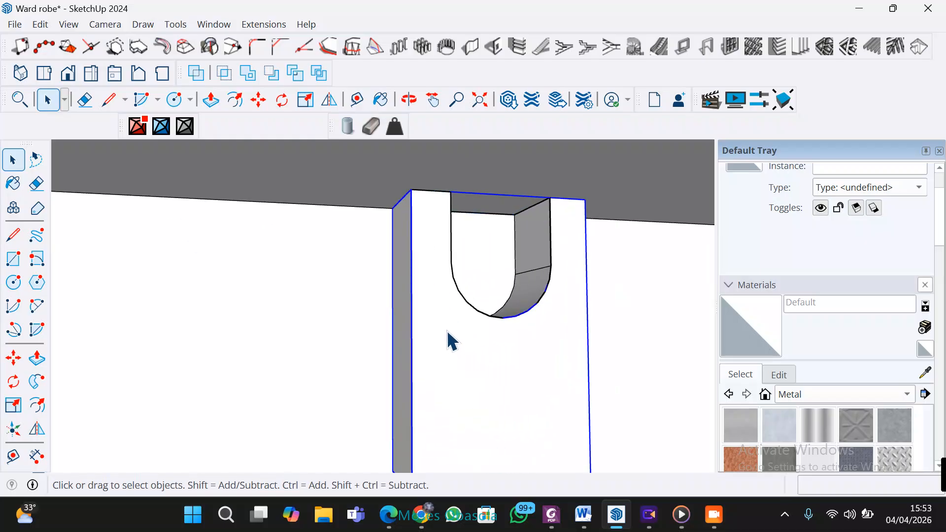
scroll(455, 352, "down", 2)
middle_click_drag(414, 372, 445, 462)
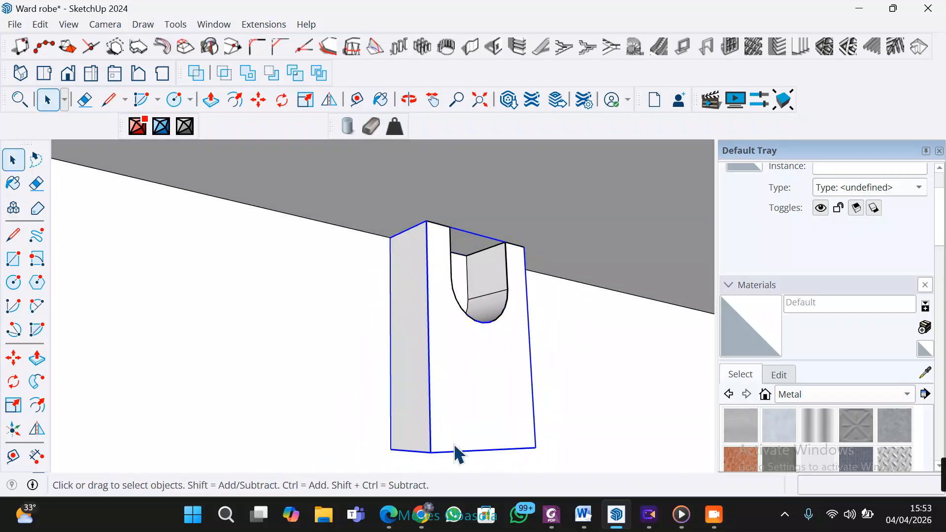
scroll(458, 422, "down", 8)
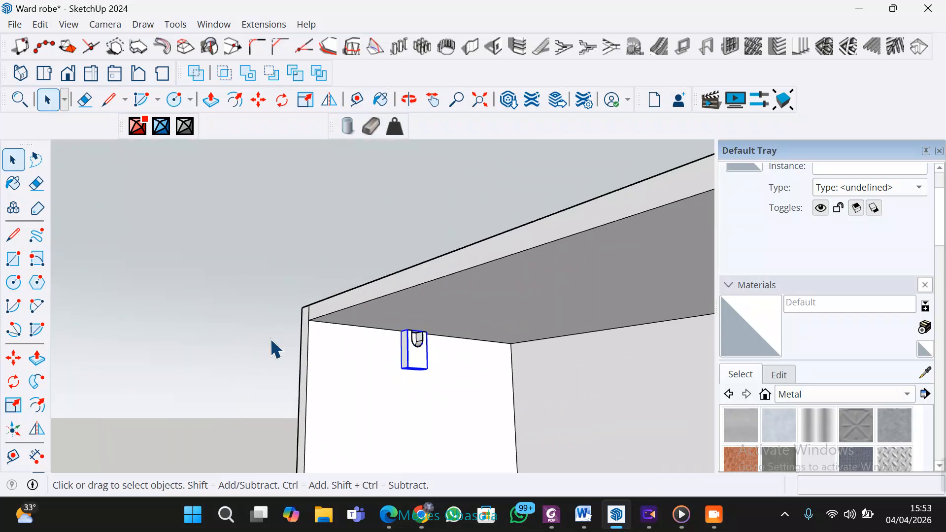
Step: Create a mirrored copy of the original rod bracket with the Flip tool, using the plane parallel to the side panel
left_click(409, 369)
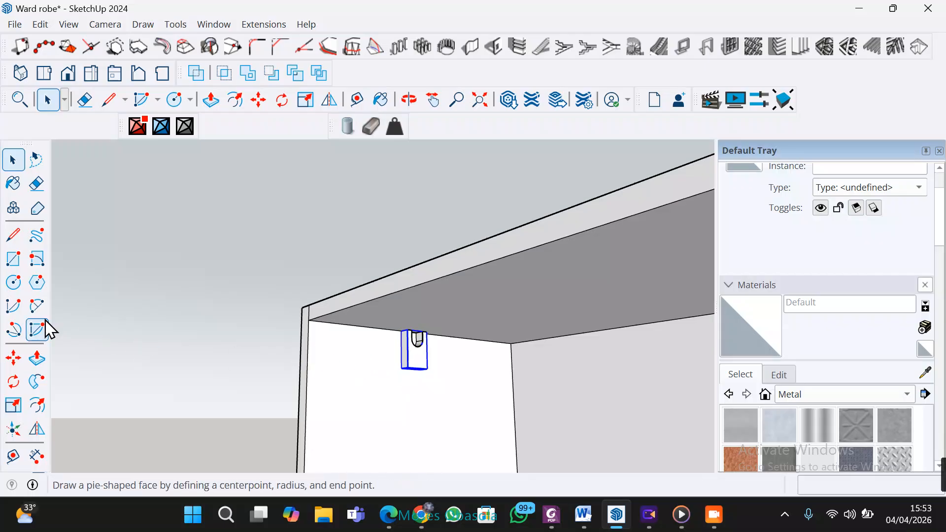
left_click(37, 429)
scroll(439, 346, "up", 1)
scroll(437, 347, "up", 2)
middle_click_drag(418, 346, 422, 313)
scroll(410, 317, "down", 3)
scroll(379, 325, "down", 4)
middle_click_drag(386, 361, 366, 359)
scroll(372, 340, "up", 3)
scroll(375, 322, "up", 2)
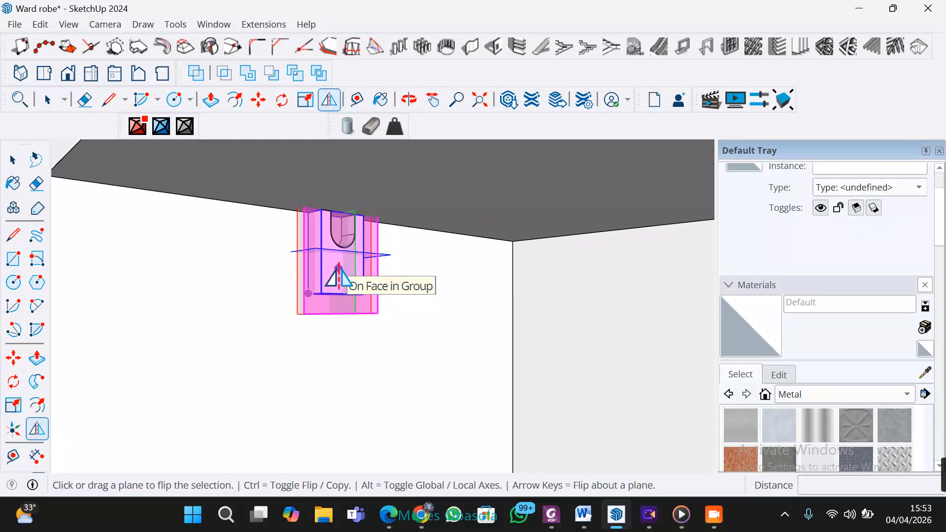
key("ctrl")
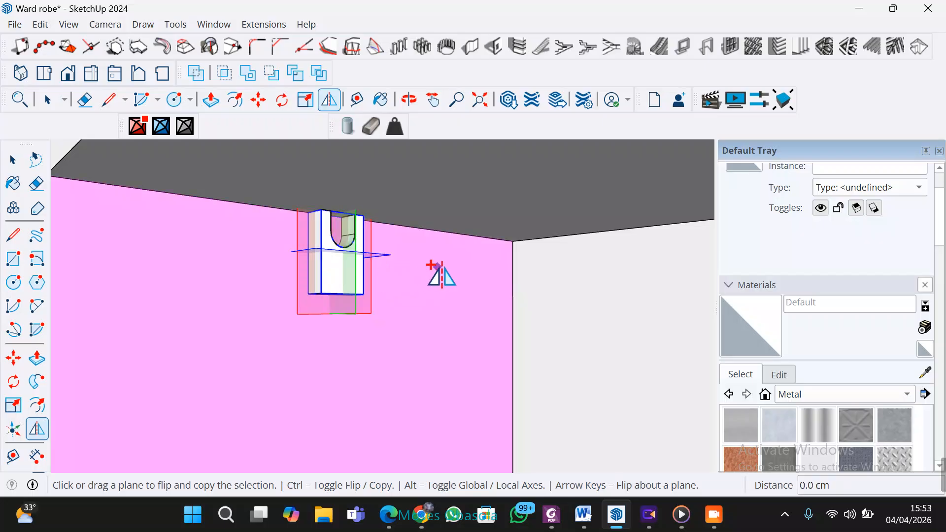
mouse_move(345, 280)
left_mouse_down()
mouse_move(419, 270)
mouse_move(325, 271)
mouse_move(335, 266)
left_mouse_up()
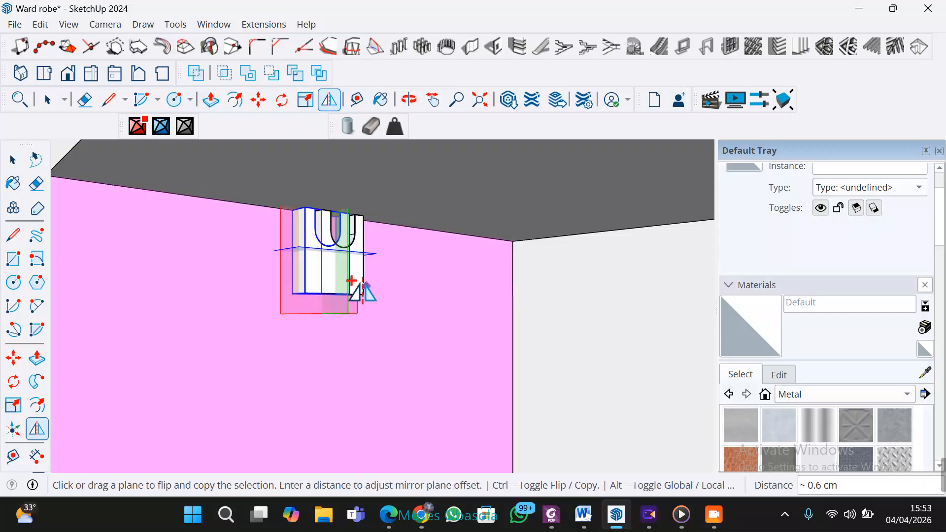
key("ctrl+z")
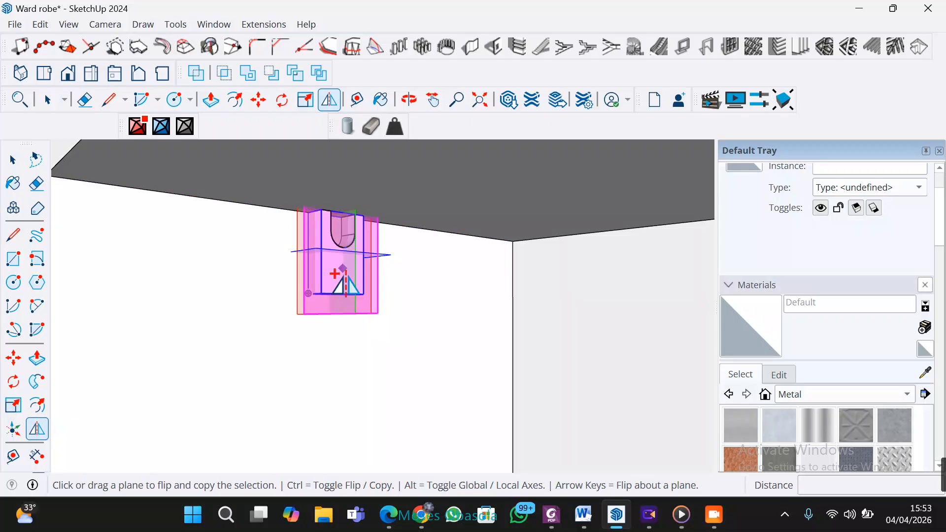
middle_click_drag(336, 282, 328, 215)
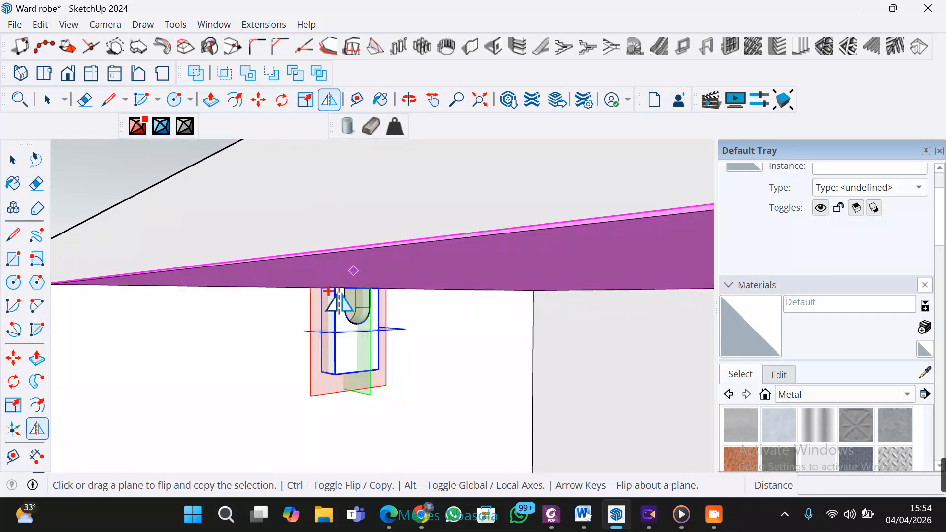
left_click_drag(317, 316, 427, 344)
left_click_drag(359, 340, 289, 339)
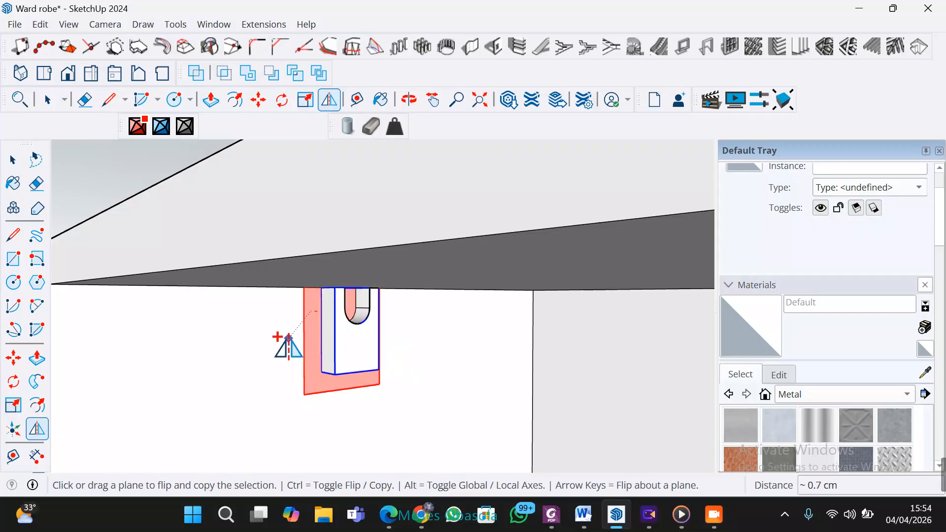
left_click_drag(345, 360, 342, 363)
middle_click_drag(342, 363, 428, 338)
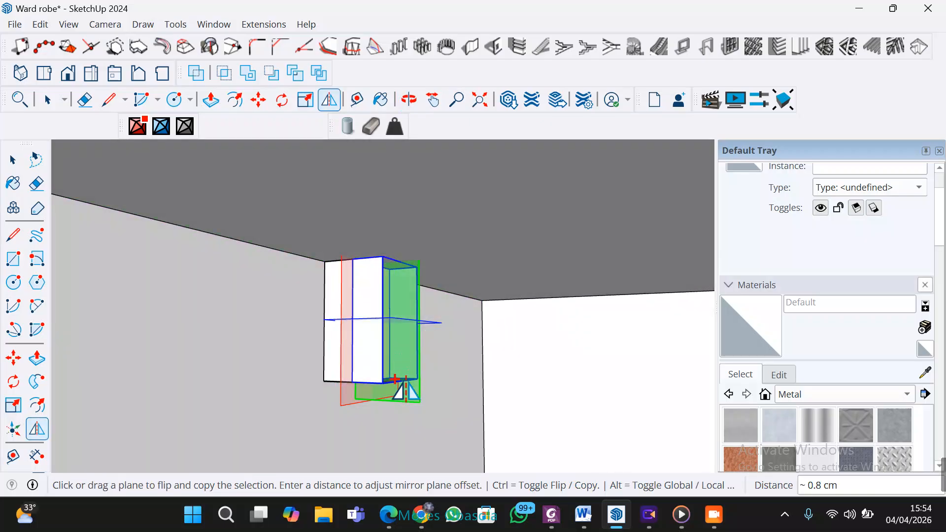
Step: Move the mirrored bracket across the compartment to the opposite side panel and delete the earlier unmirrored copy there
key("m")
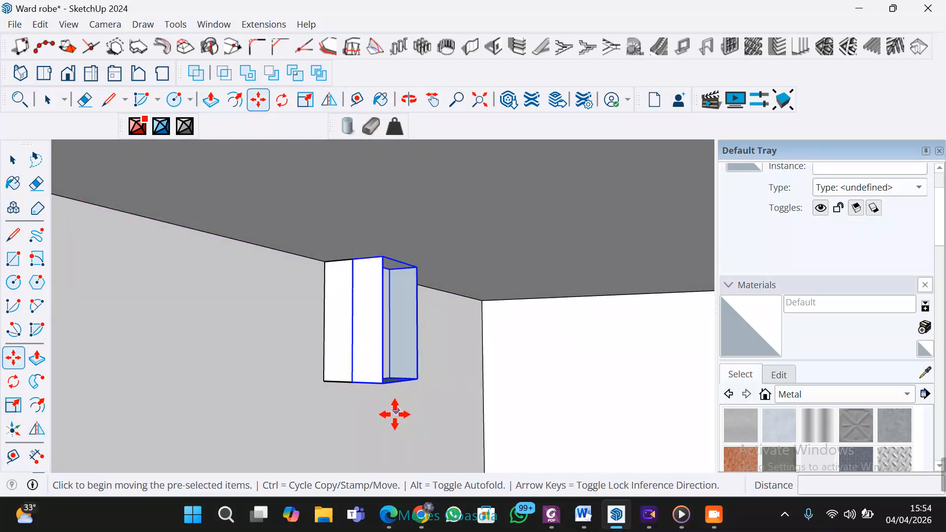
left_click(353, 384)
middle_click_drag(567, 383, 488, 373)
scroll(636, 369, "down", 4)
scroll(567, 364, "up", 4)
scroll(589, 374, "down", 5)
middle_click_drag(548, 377, 345, 315, "shift")
scroll(546, 345, "up", 1)
scroll(572, 344, "up", 2)
scroll(652, 348, "down", 3)
middle_click_drag(540, 333, 458, 318)
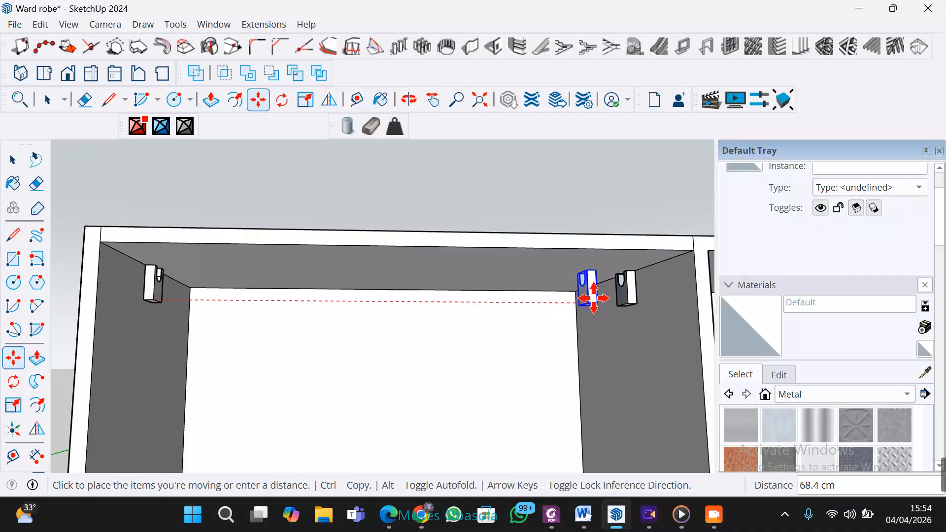
left_click(596, 297)
key("space")
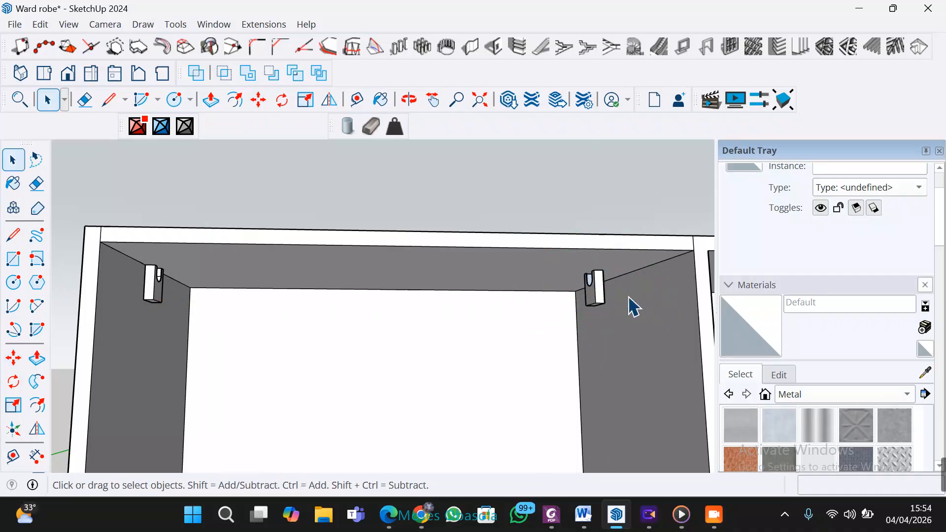
Step: Move the mirrored bracket about 4.1 cm and another 1.3 cm along the red axis to seat it against the side panel
key("m")
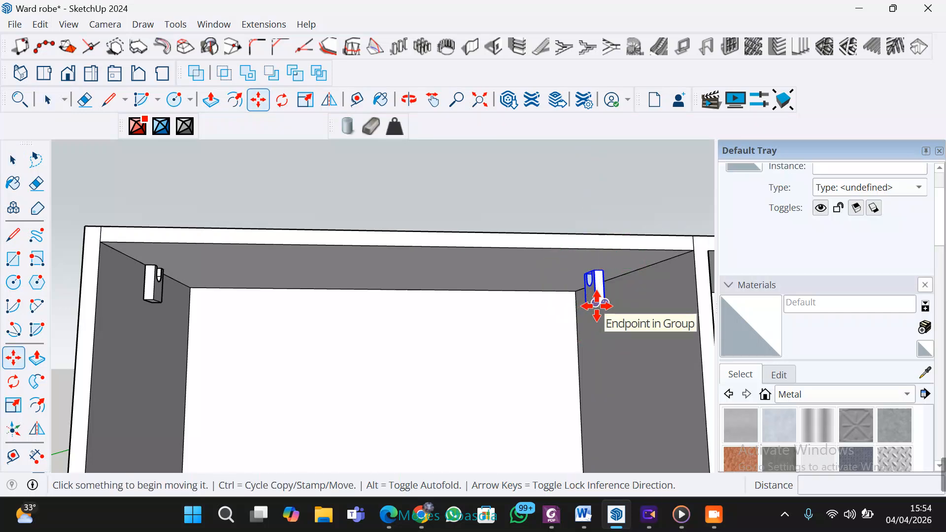
left_click(597, 306)
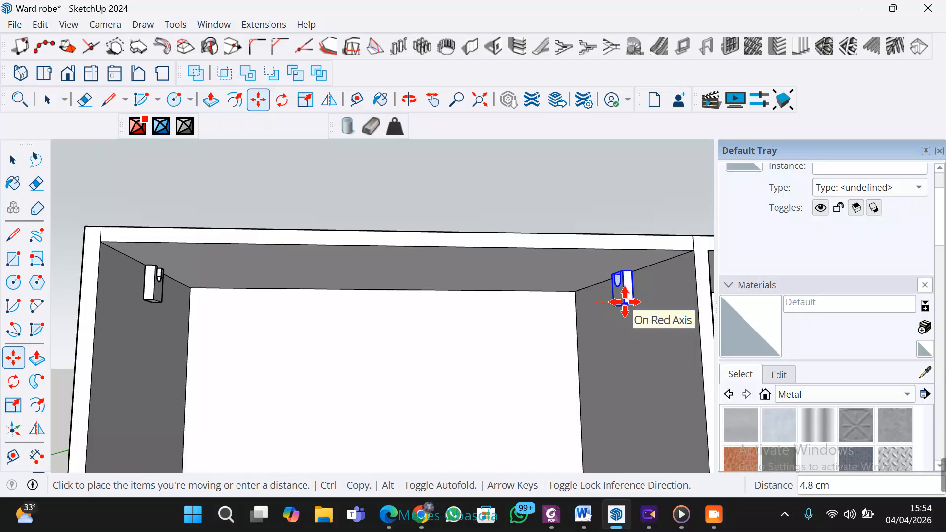
left_click(621, 301)
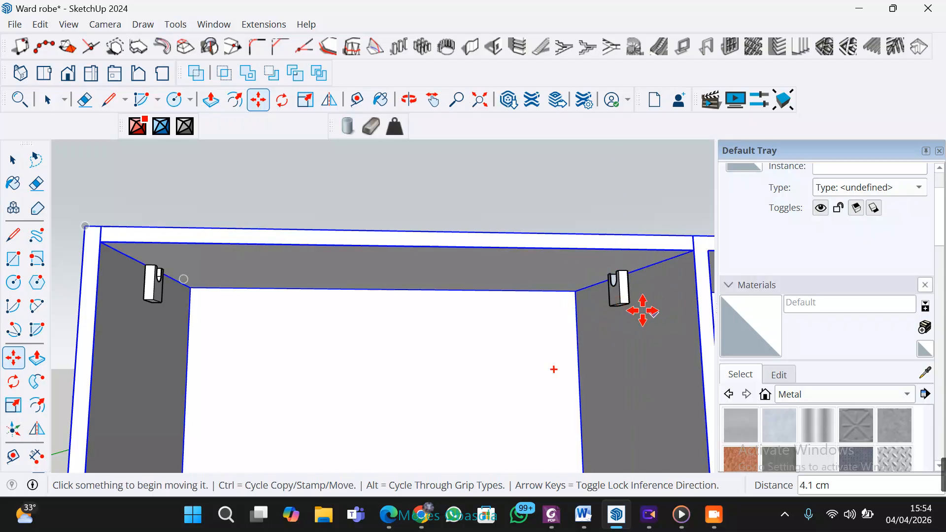
scroll(640, 308, "up", 5)
left_click(624, 292)
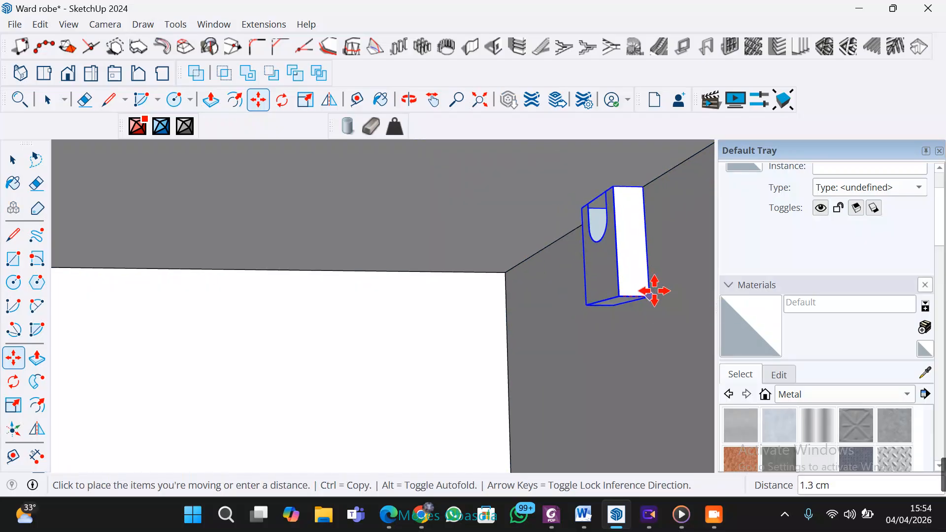
left_click(654, 291)
scroll(574, 315, "down", 8)
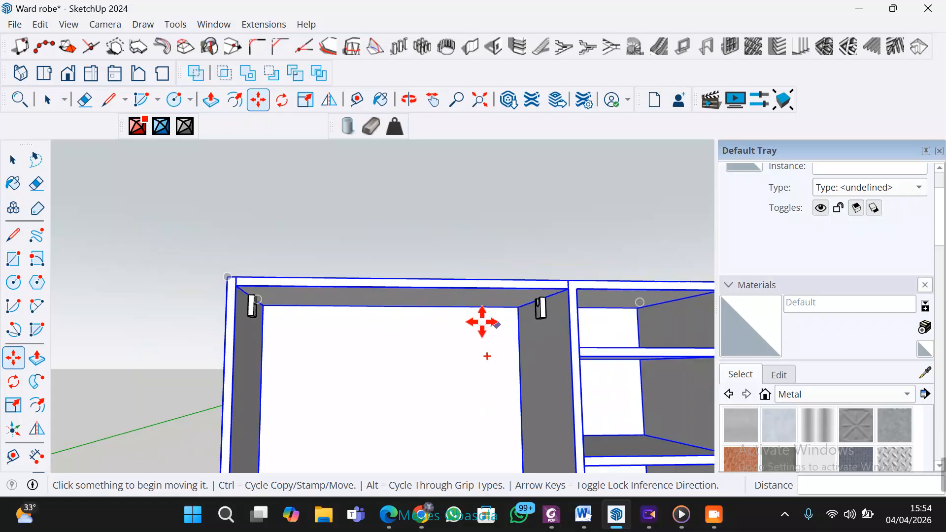
Step: Clear the selection and examine the fitted brackets on both sides of the hanging compartment
middle_click_drag(393, 360, 275, 450)
scroll(306, 309, "up", 6)
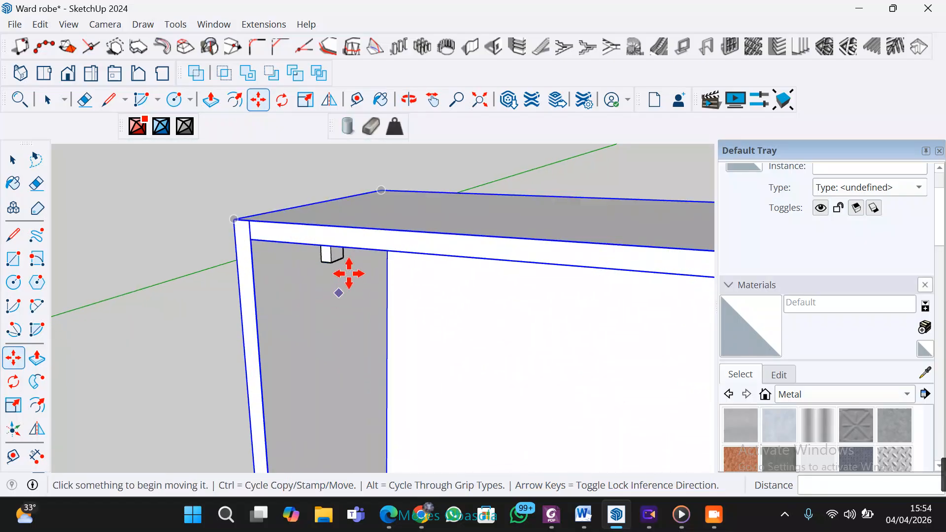
middle_click_drag(332, 268, 346, 254)
scroll(420, 297, "down", 1)
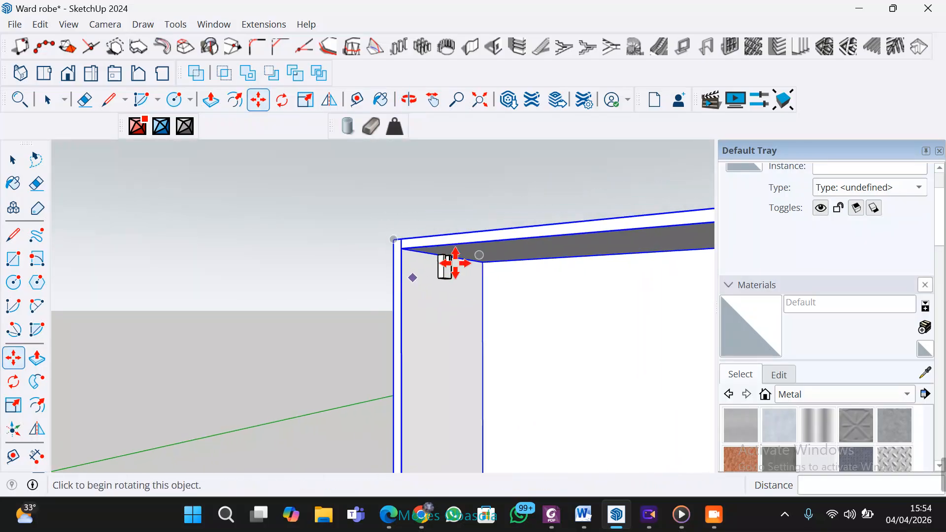
key("ctrl+t")
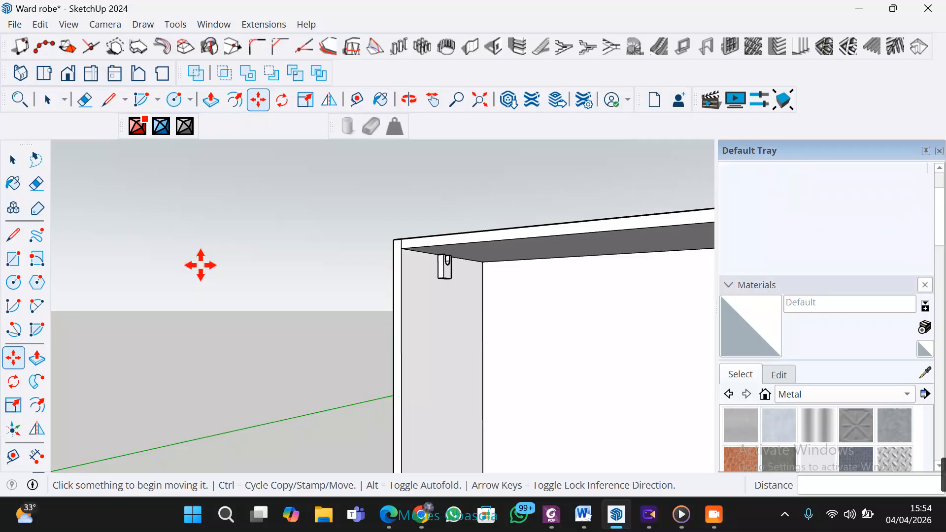
key("space")
scroll(201, 266, "down", 4)
middle_click_drag(197, 258, 280, 294)
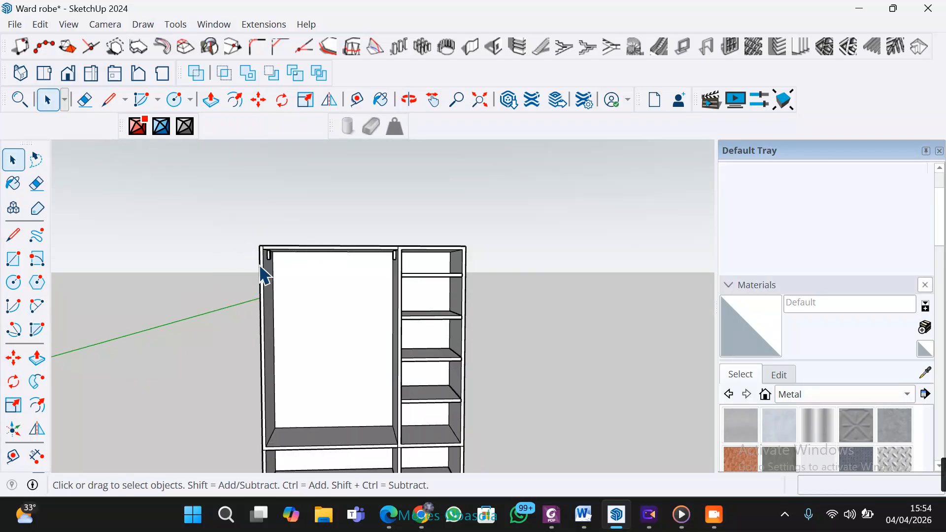
Step: Draw a small upright circle beside the wardrobe as the hanging rod's profile
left_click(15, 283)
middle_click_drag(205, 251, 103, 320)
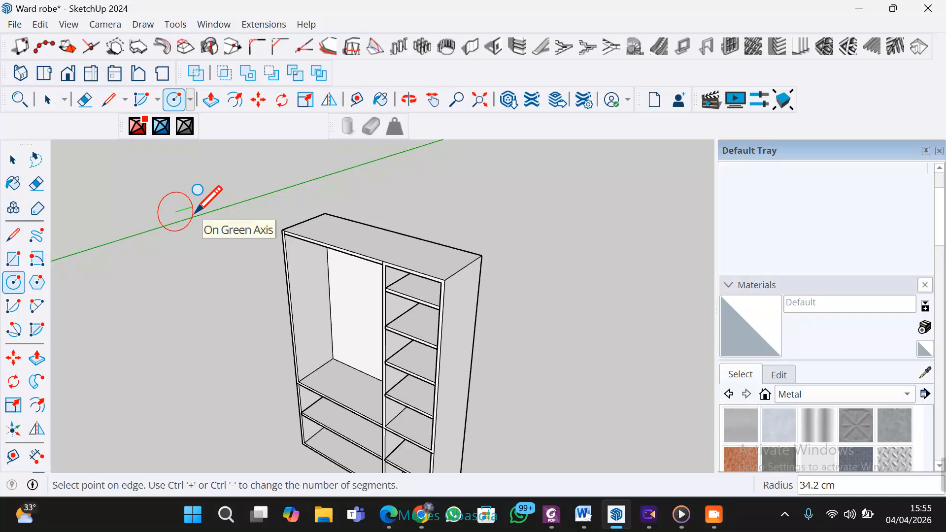
scroll(212, 172, "up", 5)
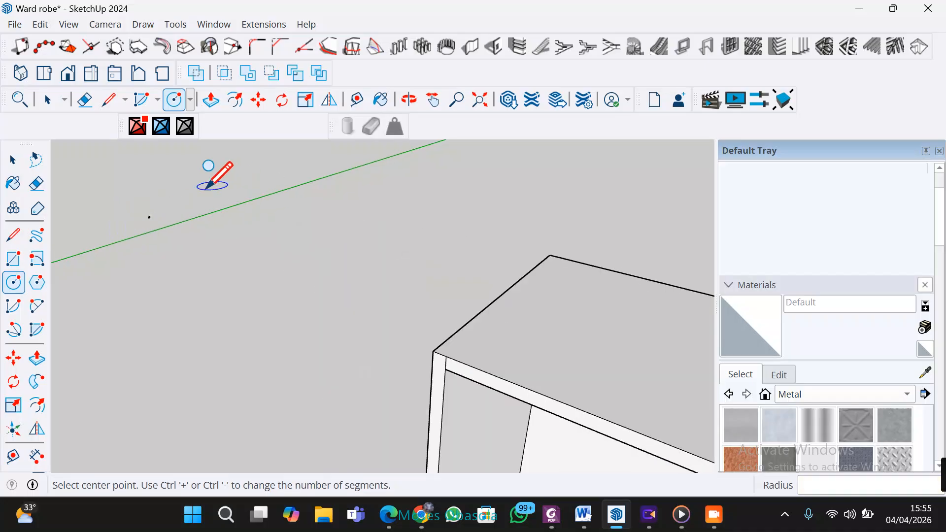
Step: Extrude the small circle 78 cm with Push/Pull to form the hanging rod
left_click(13, 305)
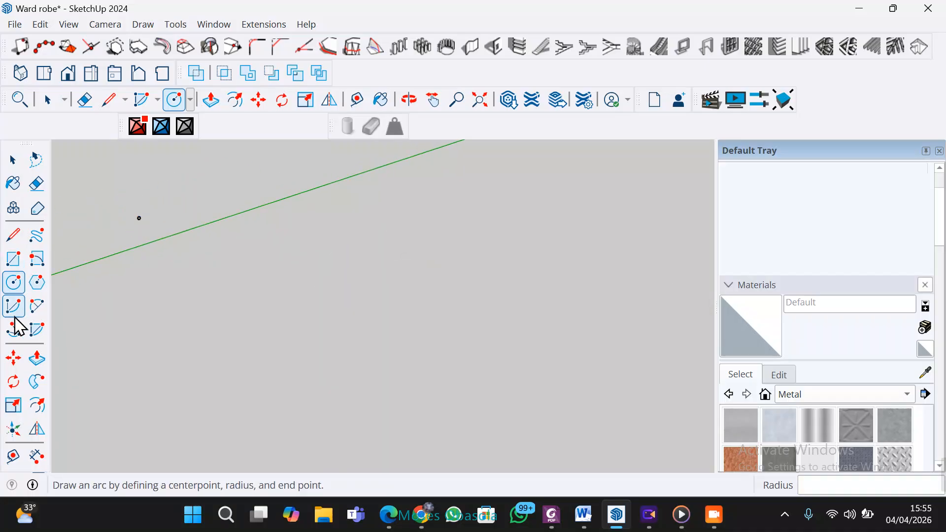
left_click(37, 358)
scroll(140, 220, "up", 4)
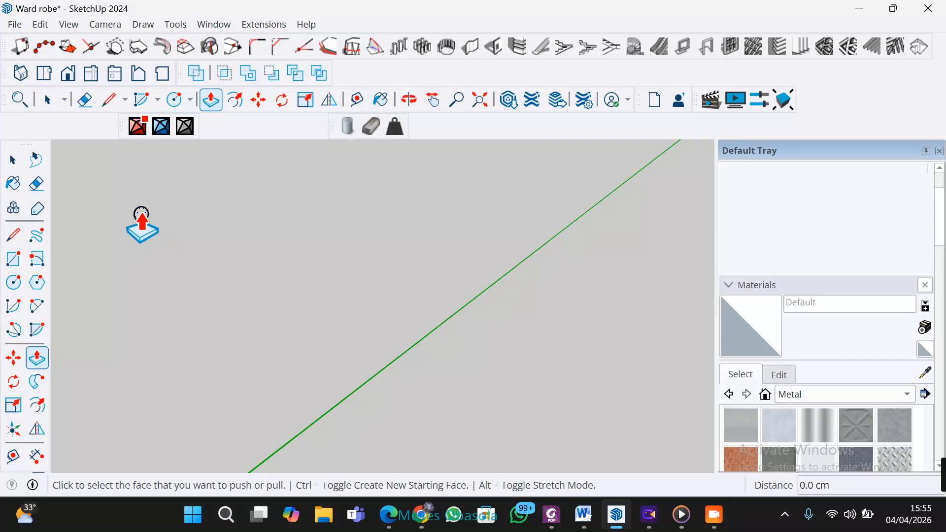
left_click(141, 216)
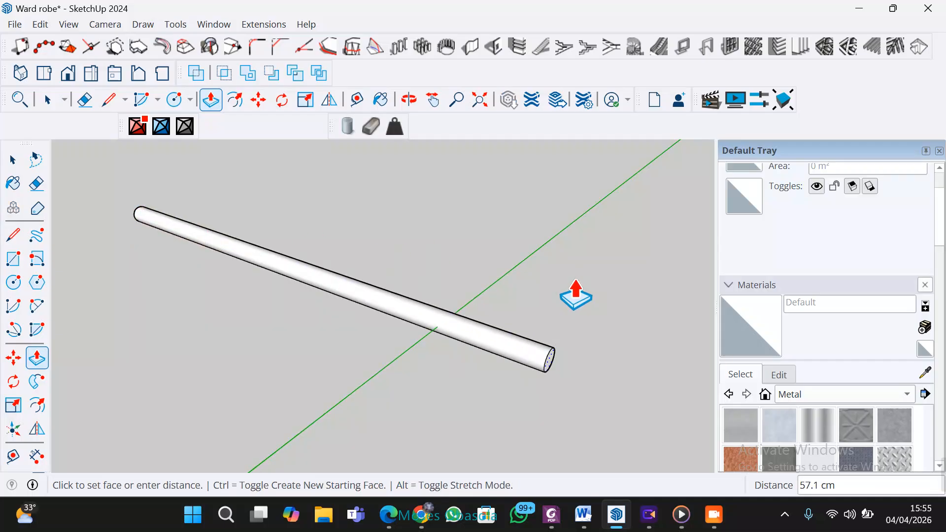
key("Return")
scroll(502, 283, "down", 6)
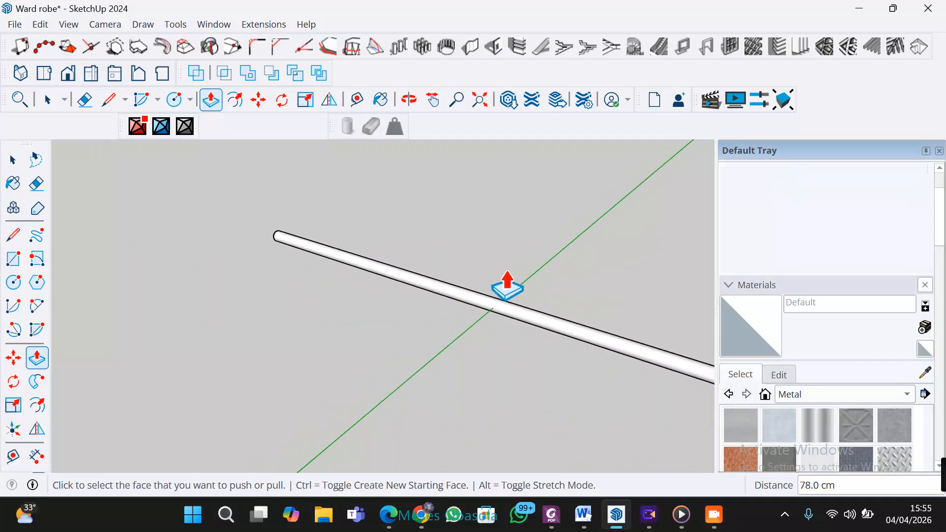
Step: Select the whole hanging rod and make it a group
key("space")
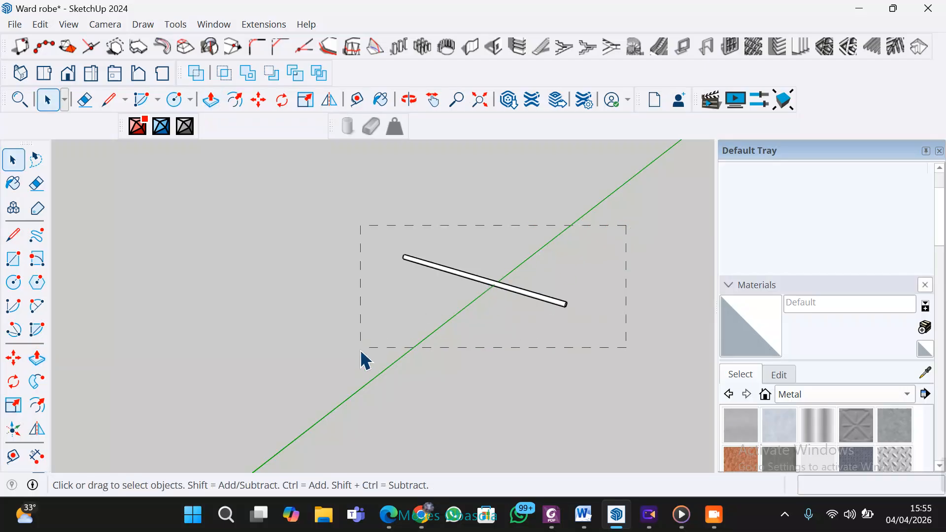
right_click(493, 291)
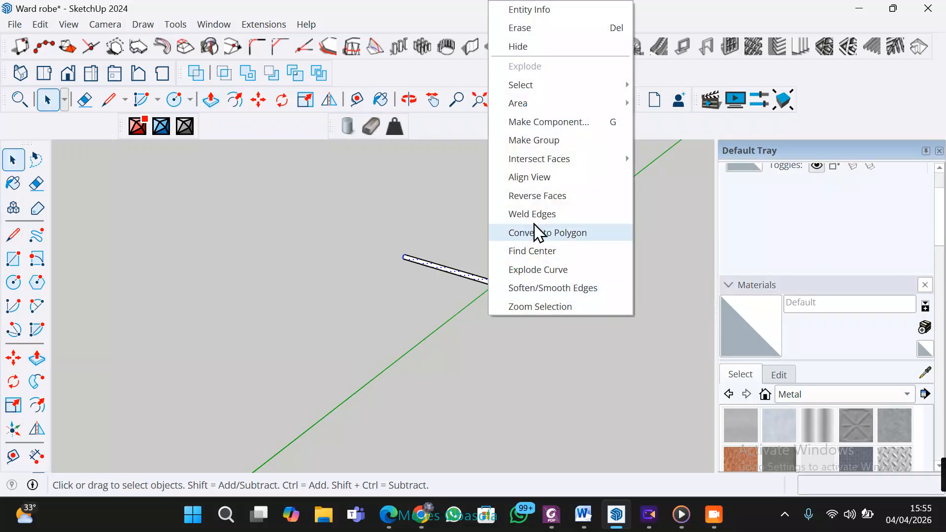
left_click(541, 142)
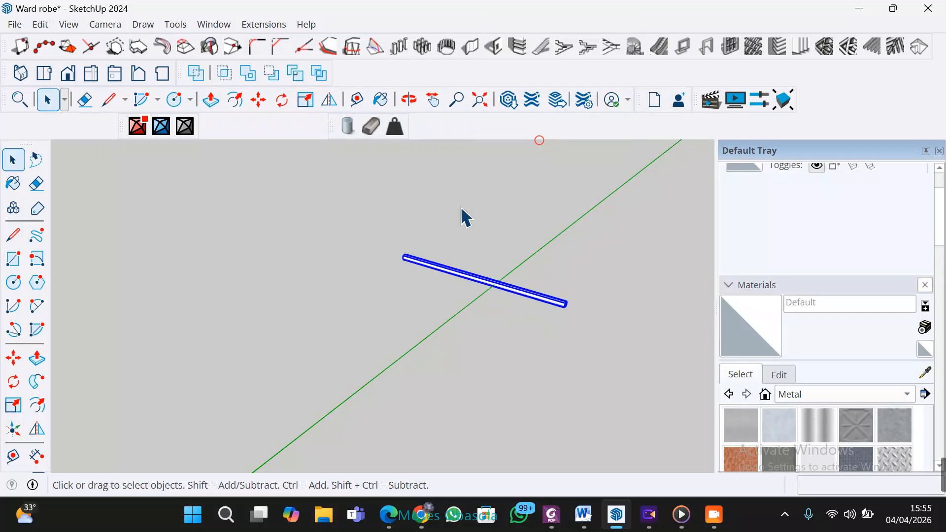
Step: Move the rod group by its end into the compartment, placing that end at the original bracket's slot
key("m")
left_click(401, 263)
scroll(477, 327, "down", 4)
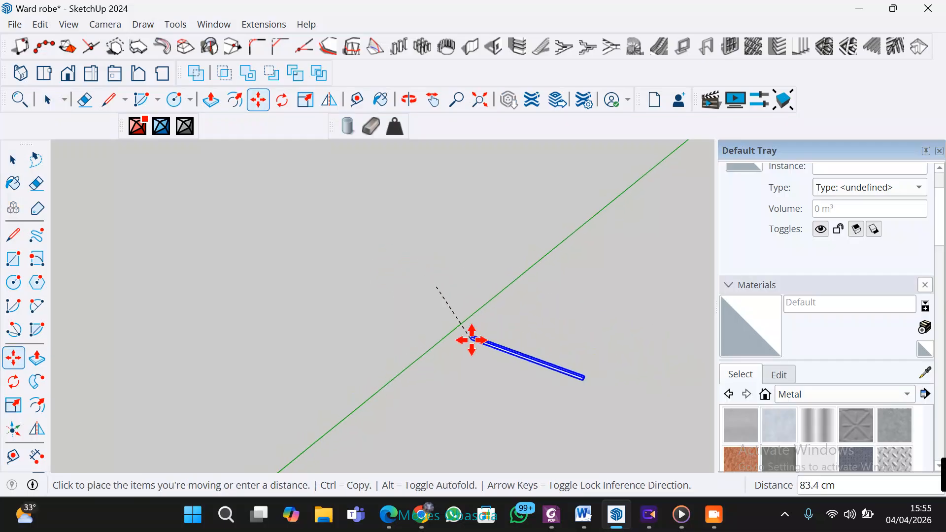
middle_click_drag(490, 357, 386, 247)
scroll(486, 348, "down", 6)
middle_click_drag(533, 319, 486, 248, "shift")
scroll(533, 290, "up", 6)
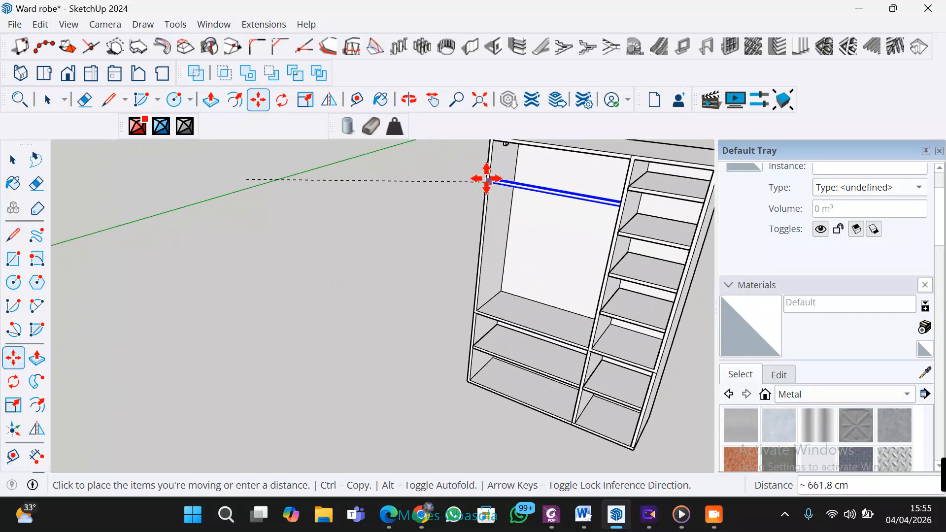
middle_click_drag(520, 188, 539, 77, "shift")
scroll(541, 363, "up", 3)
scroll(513, 212, "up", 3)
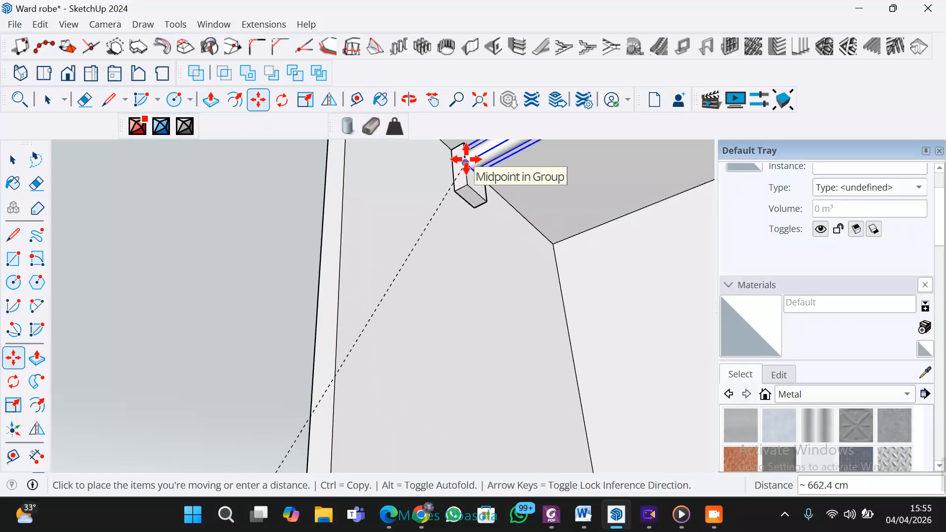
left_click(465, 159)
Step: Move the hanging rod by its end onto the side edge of the original bracket's slot
middle_click_drag(465, 190, 448, 243)
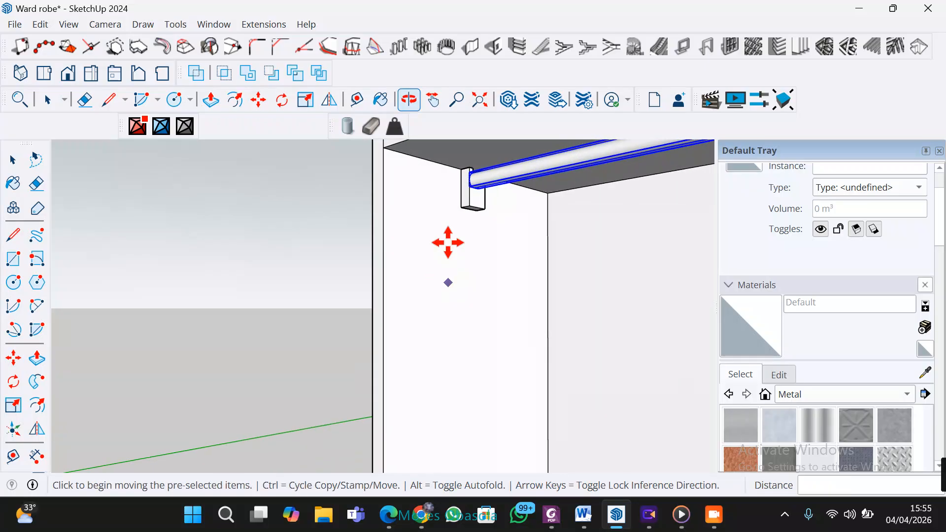
scroll(458, 203, "up", 3)
scroll(502, 167, "up", 4)
scroll(515, 169, "up", 2)
middle_click_drag(438, 164, 279, 224)
scroll(335, 241, "down", 2)
middle_click_drag(356, 252, 345, 312)
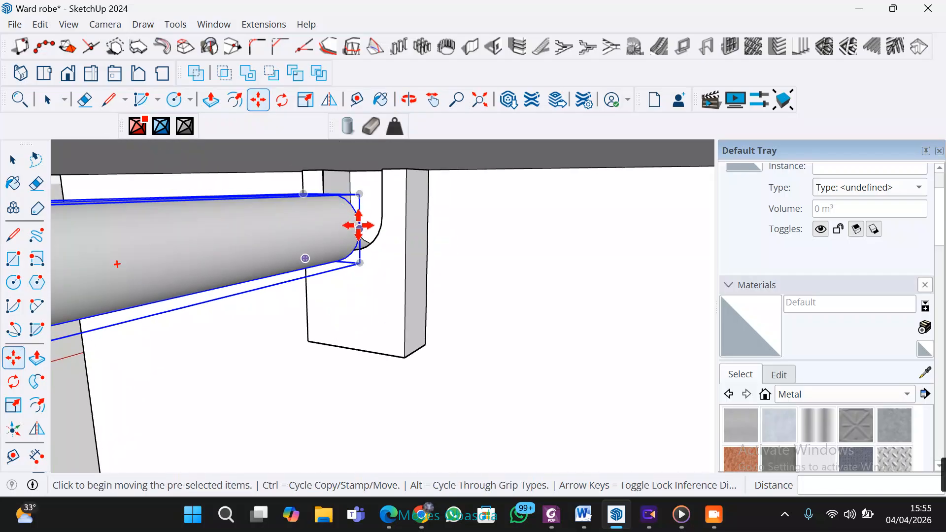
left_click(359, 224)
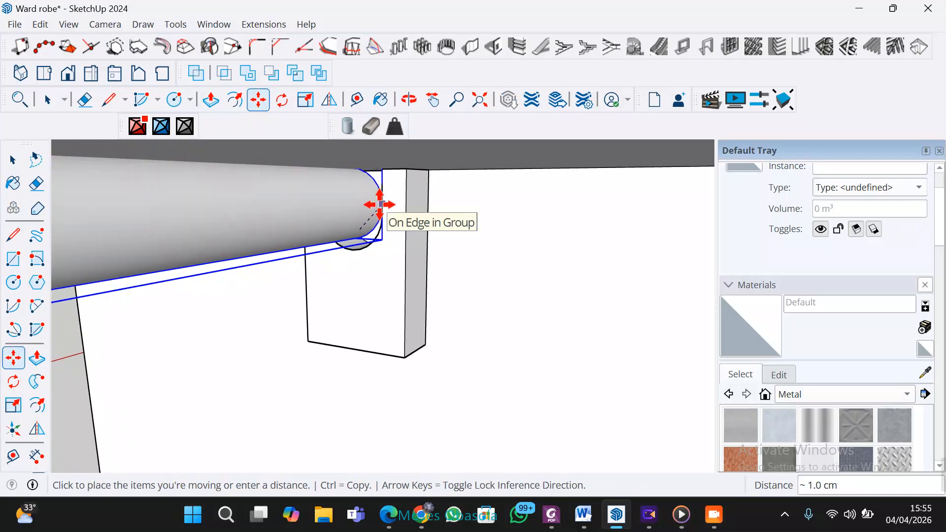
left_click(380, 204)
Step: Lower the rod to rest at the bottom of the bracket's slot and adjust its alignment with the slot's curve
scroll(354, 236, "up", 3)
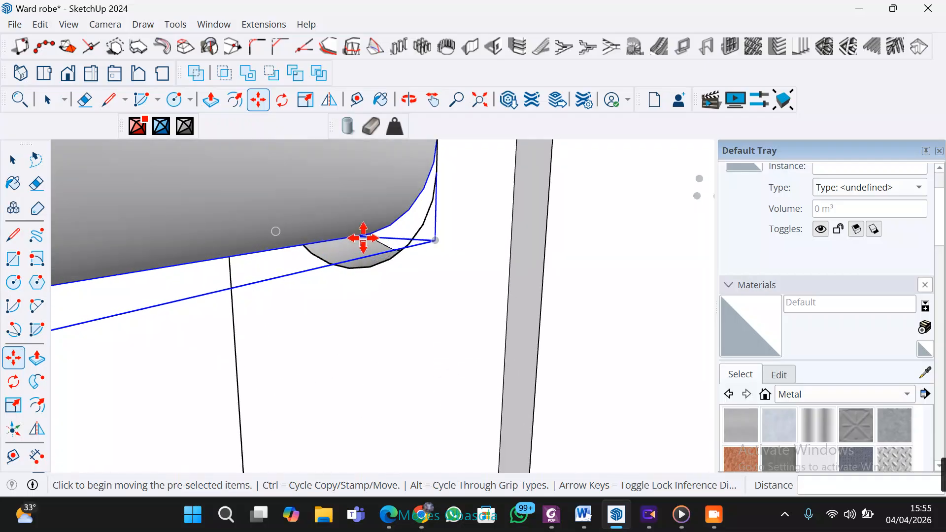
left_click(363, 238)
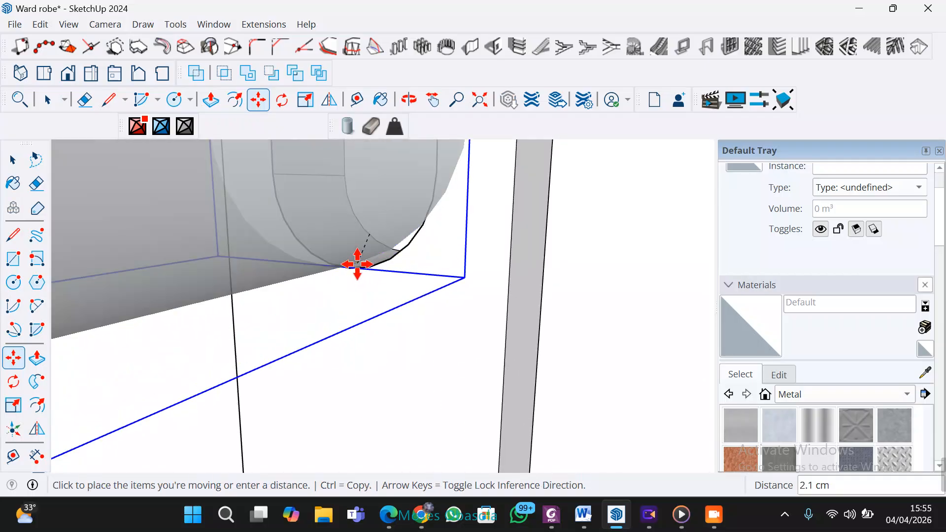
left_click(357, 265)
middle_click_drag(300, 298, 412, 237)
left_click(435, 201)
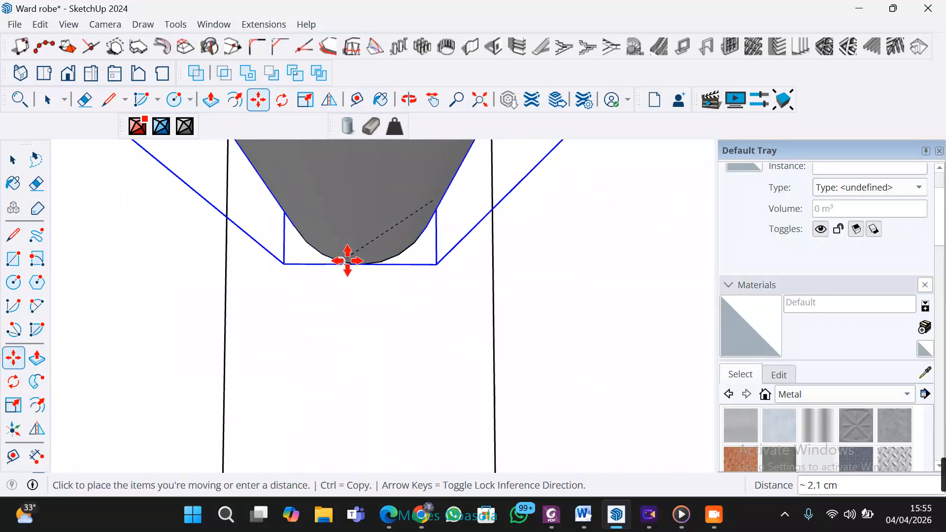
left_click(348, 259)
Step: Examine how both ends of the hanging rod meet the brackets across the compartment
scroll(318, 285, "down", 2)
scroll(318, 284, "down", 2)
middle_click_drag(247, 327, 466, 341)
scroll(466, 341, "down", 2)
scroll(481, 312, "down", 1)
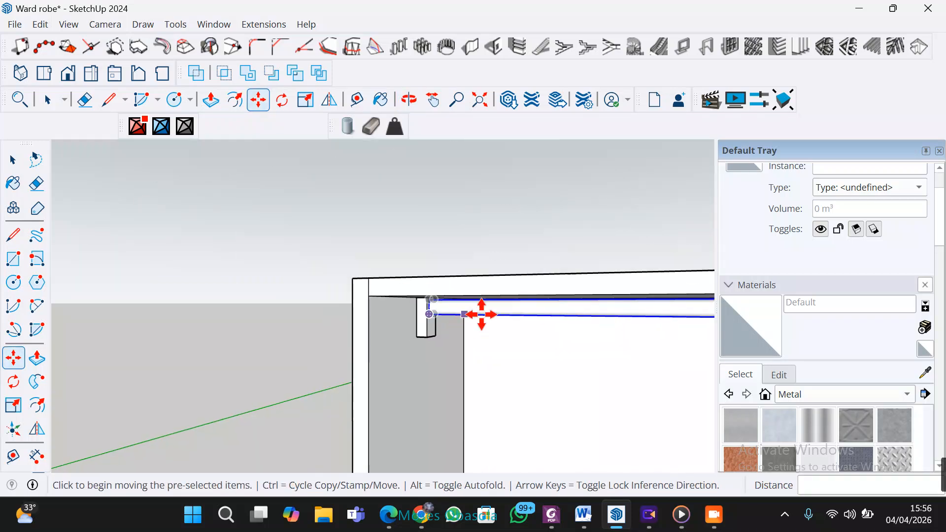
middle_click_drag(516, 309, 280, 280)
scroll(432, 307, "down", 3)
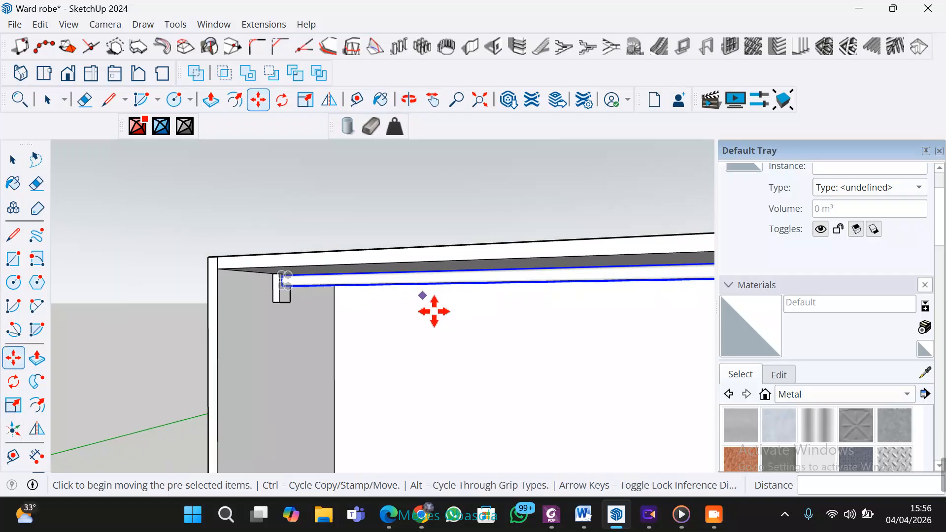
middle_click_drag(412, 257, 388, 260)
scroll(446, 279, "up", 6)
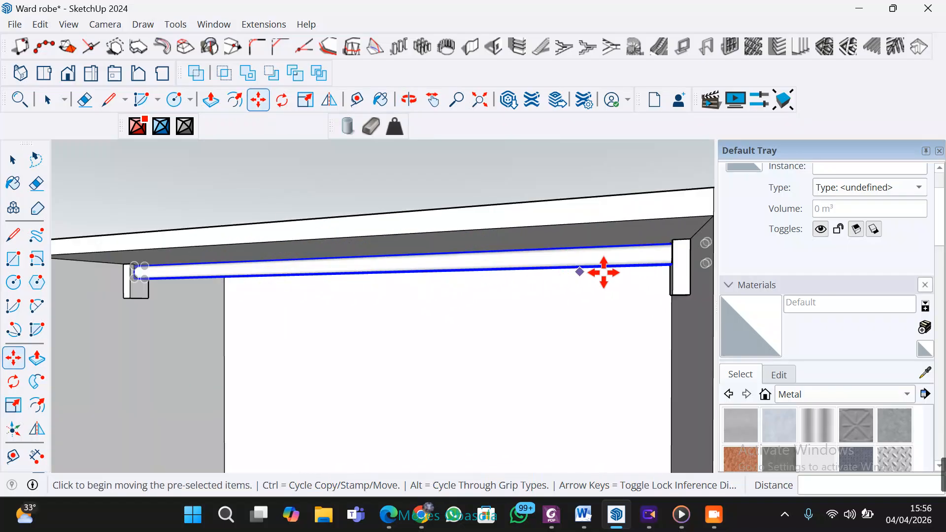
scroll(328, 286, "down", 1)
scroll(262, 294, "down", 1)
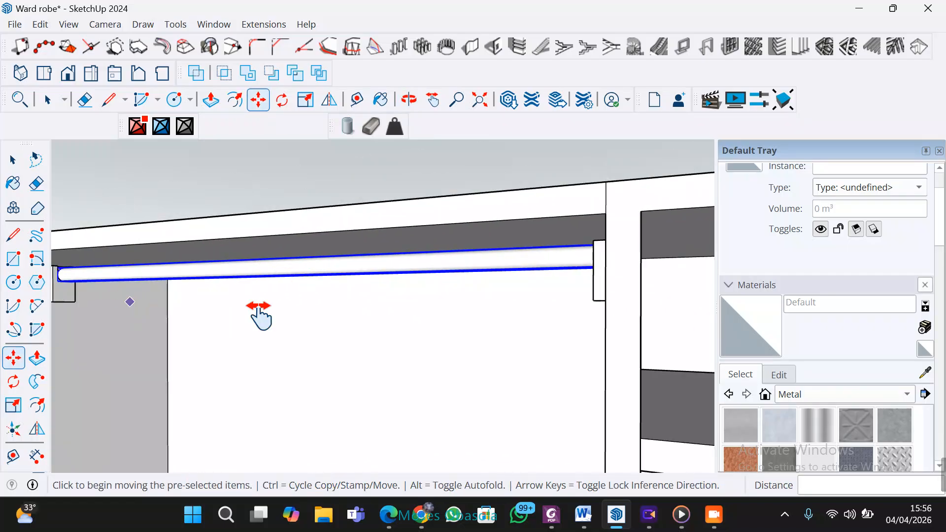
Step: Move the rod 1 cm along its length, further into the original bracket's slot
middle_click_drag(259, 316, 359, 317)
scroll(303, 310, "up", 6)
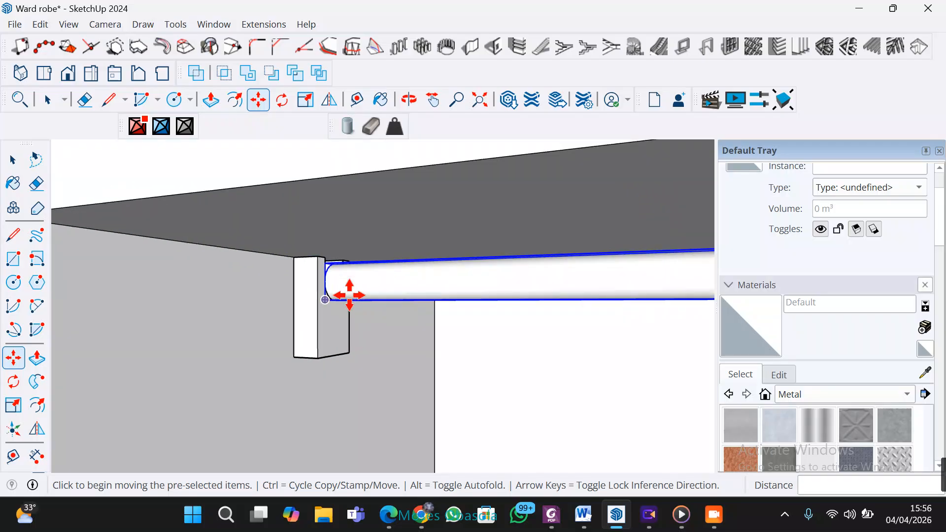
scroll(327, 303, "up", 5)
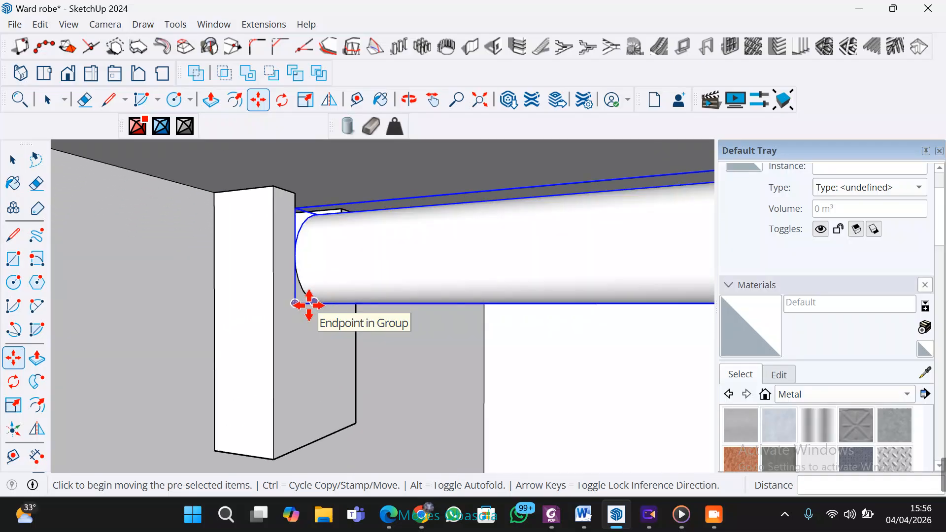
left_click(299, 303)
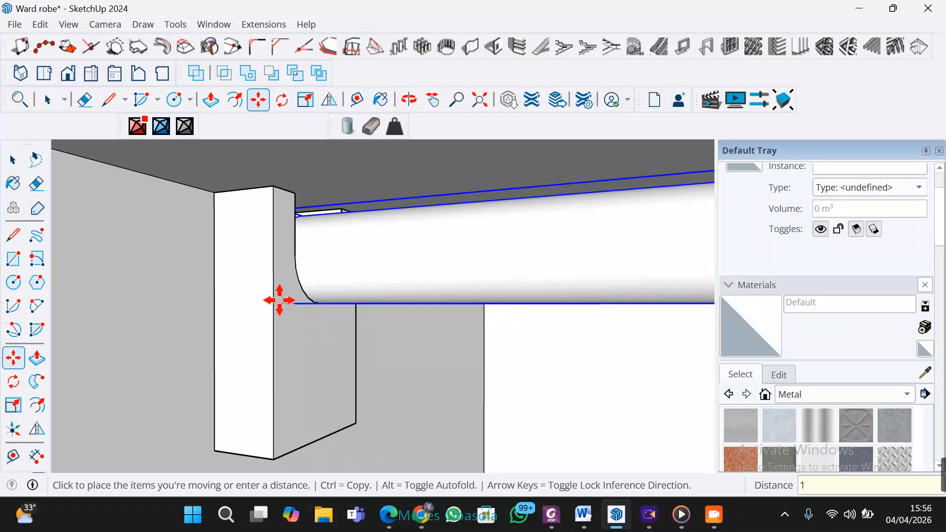
key("Return")
Step: Check the rod's seating in the original bracket and its span across the hanging compartment
scroll(276, 300, "down", 6)
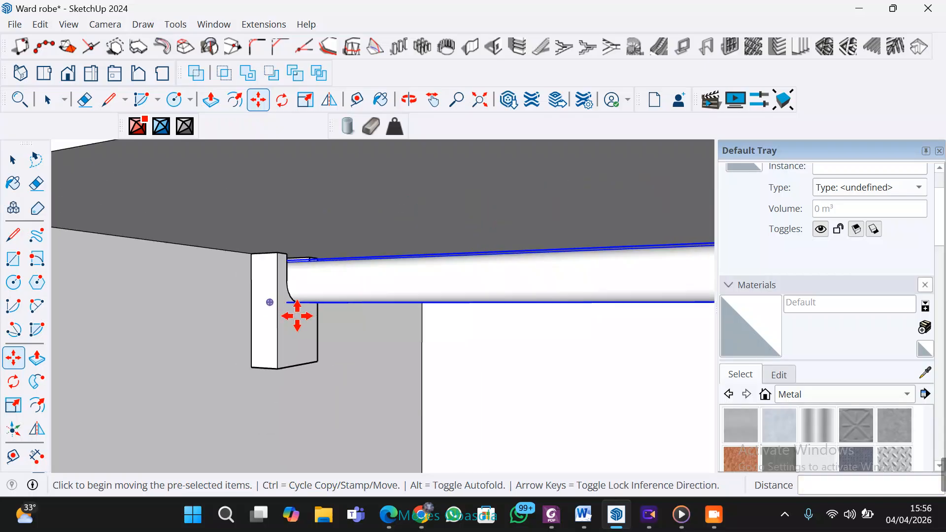
scroll(394, 359, "down", 2)
scroll(393, 348, "up", 5)
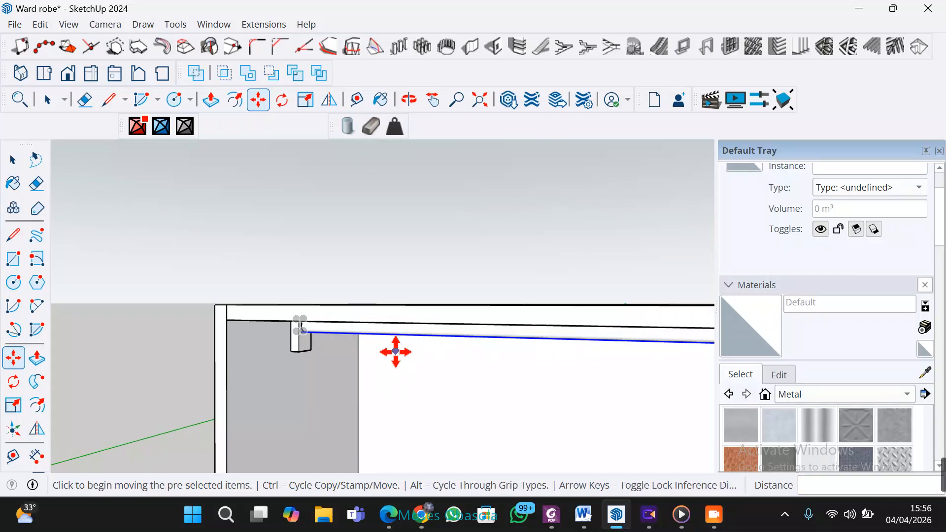
scroll(333, 342, "down", 4)
middle_click_drag(342, 350, 295, 245)
scroll(363, 232, "down", 4)
scroll(392, 214, "up", 4)
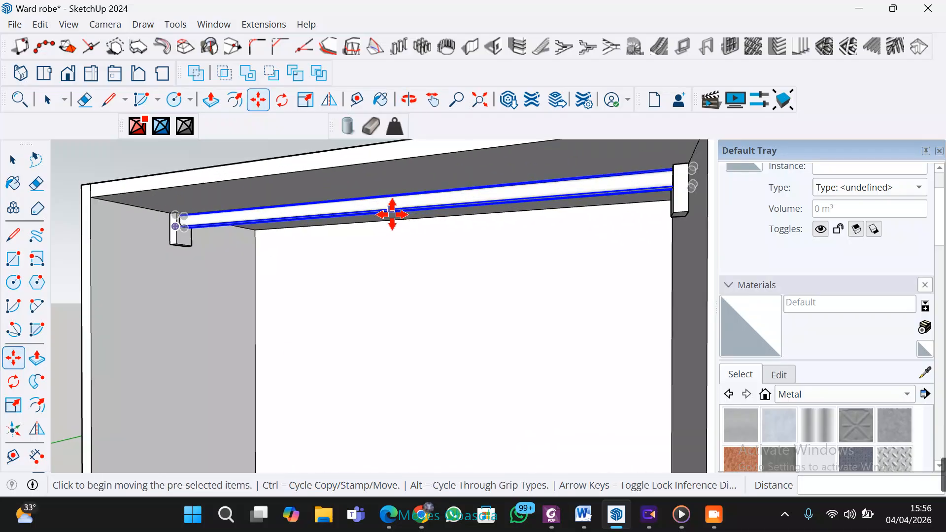
scroll(387, 252, "up", 1)
scroll(382, 270, "down", 3)
scroll(402, 281, "up", 2)
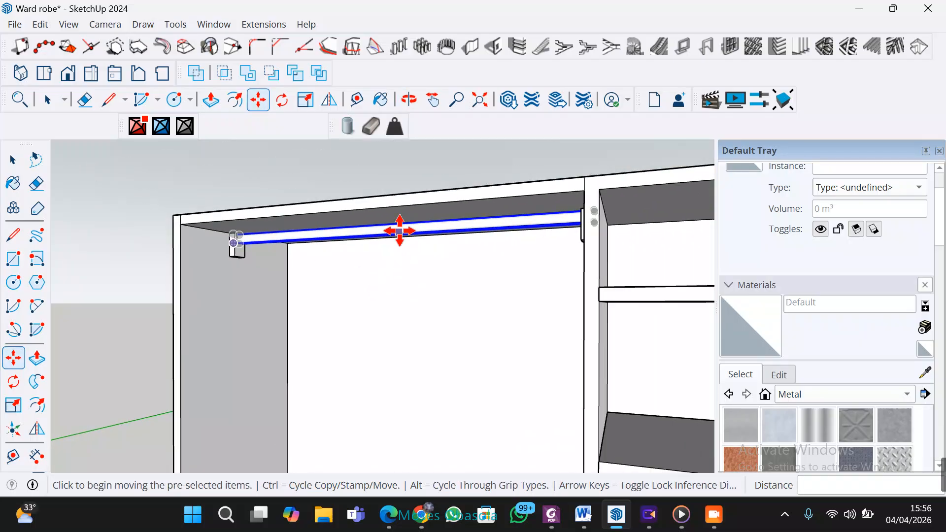
middle_click_drag(387, 277, 420, 293)
key("space")
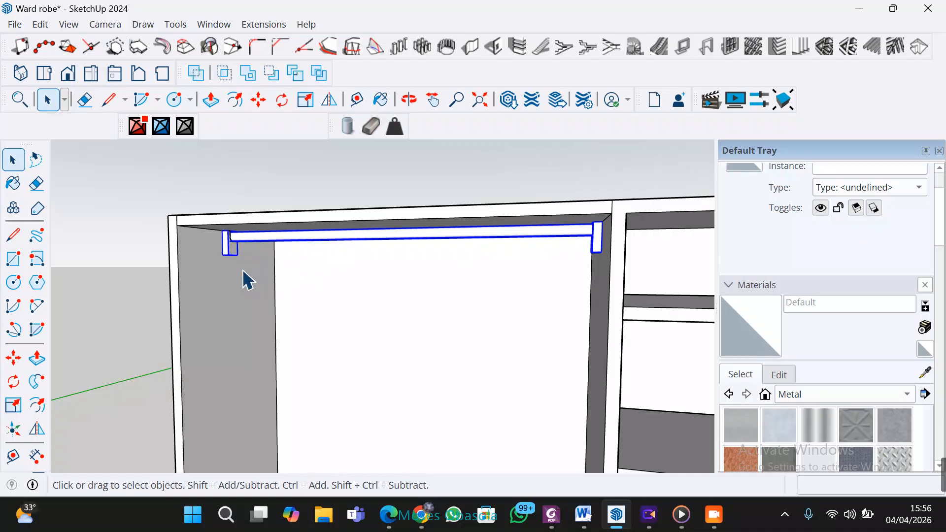
key("m")
key("q")
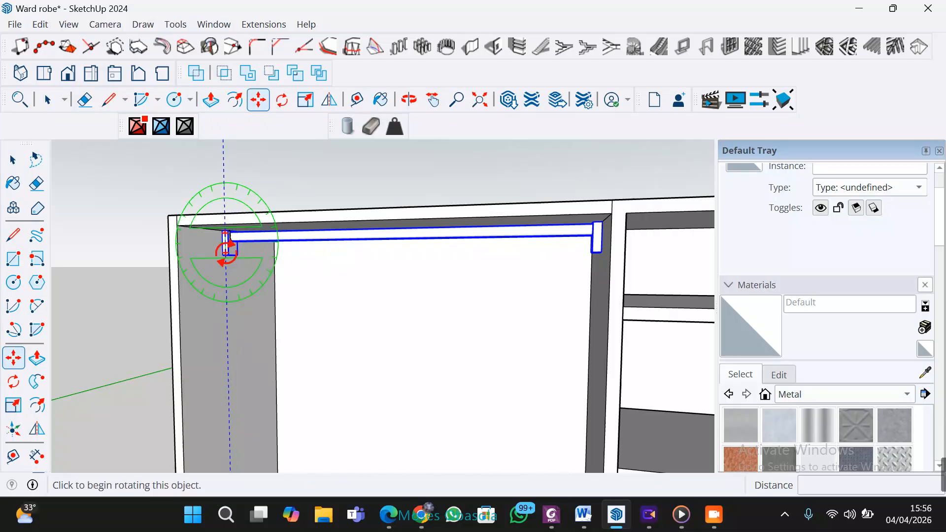
key("m")
scroll(222, 262, "up", 3)
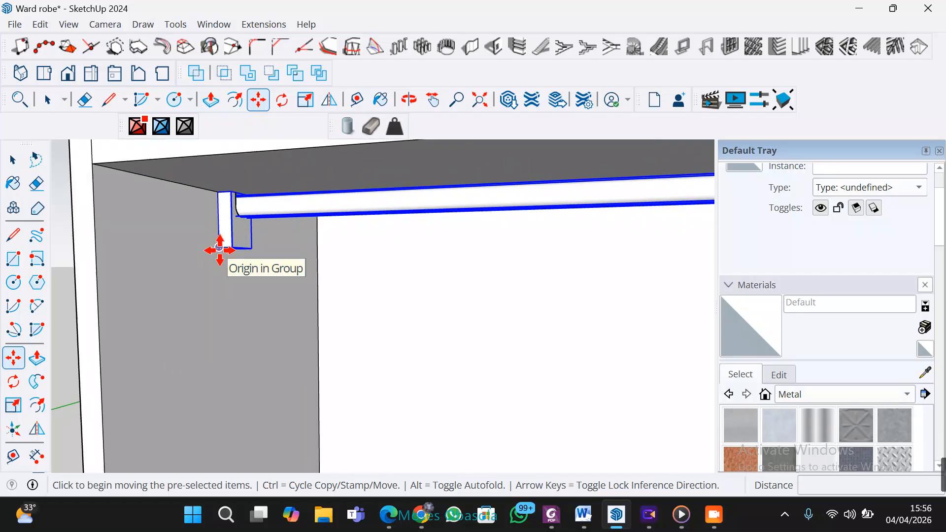
left_click(220, 250)
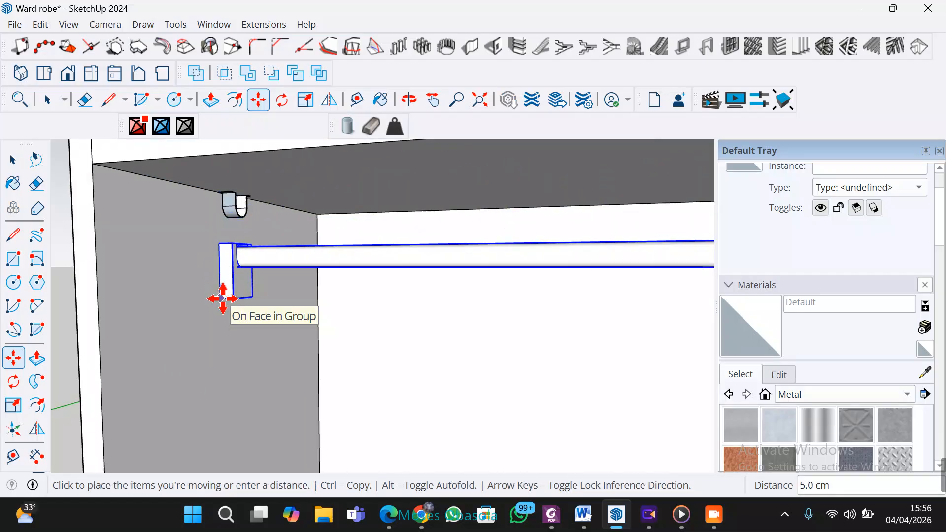
key("Escape")
Step: Select the original bracket together with its loose slot face and make them one group
middle_click_drag(236, 233, 148, 217)
scroll(275, 211, "up", 6)
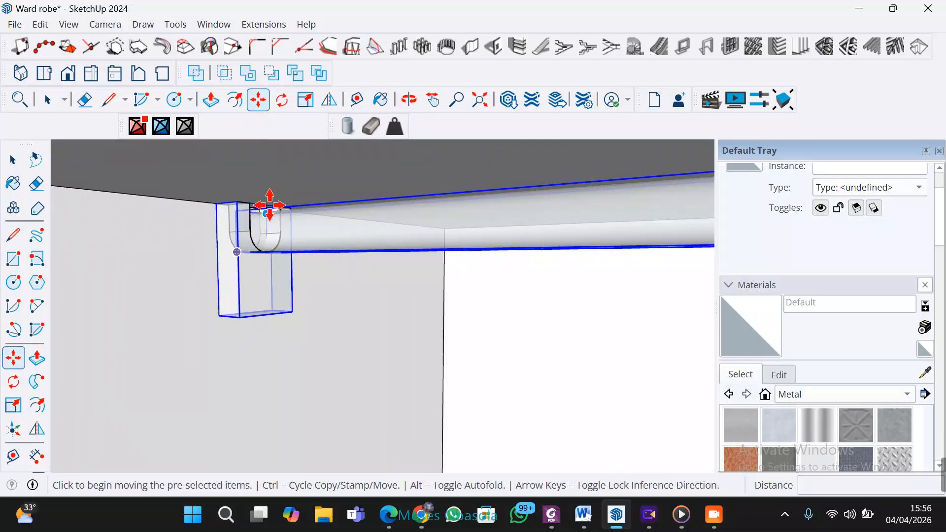
mouse_move(249, 213)
middle_mouse_down()
mouse_move(211, 232)
mouse_move(245, 218)
middle_mouse_up()
key("space")
left_click(254, 359)
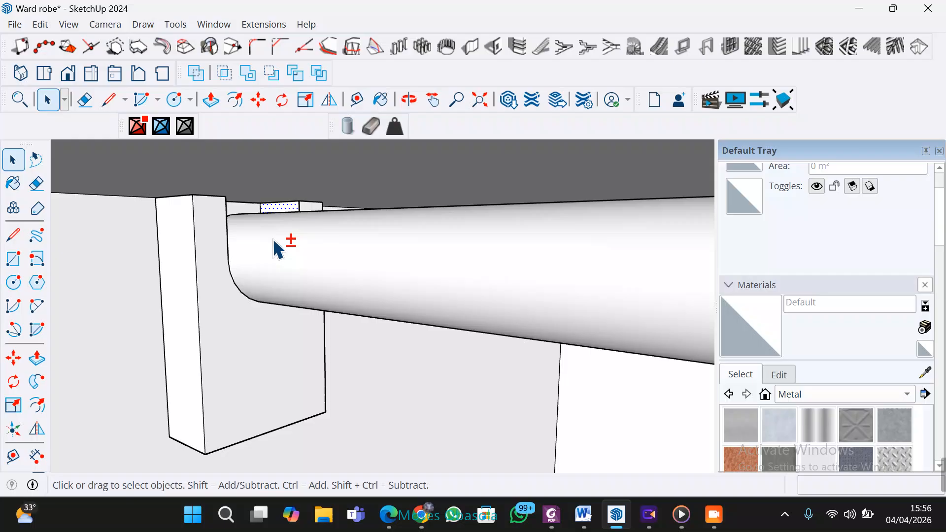
left_click(203, 344, "shift")
right_click(224, 339)
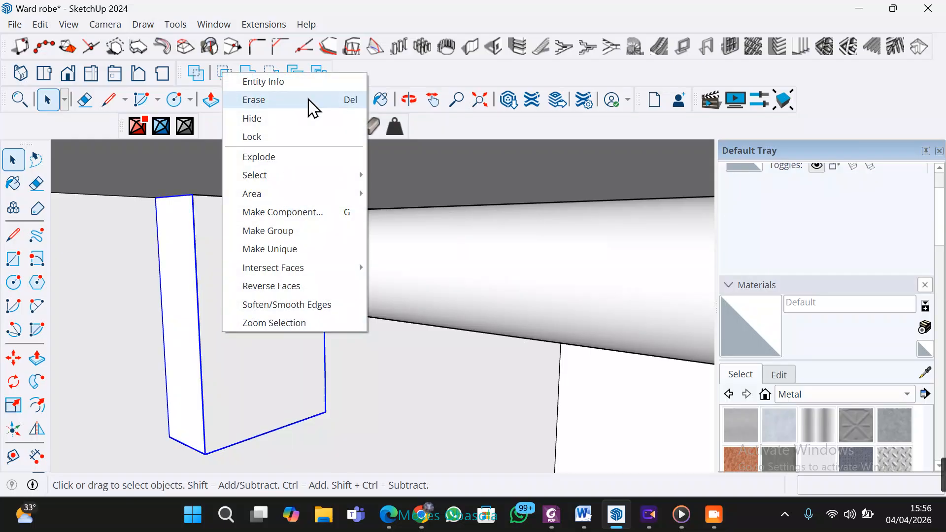
left_click(280, 233)
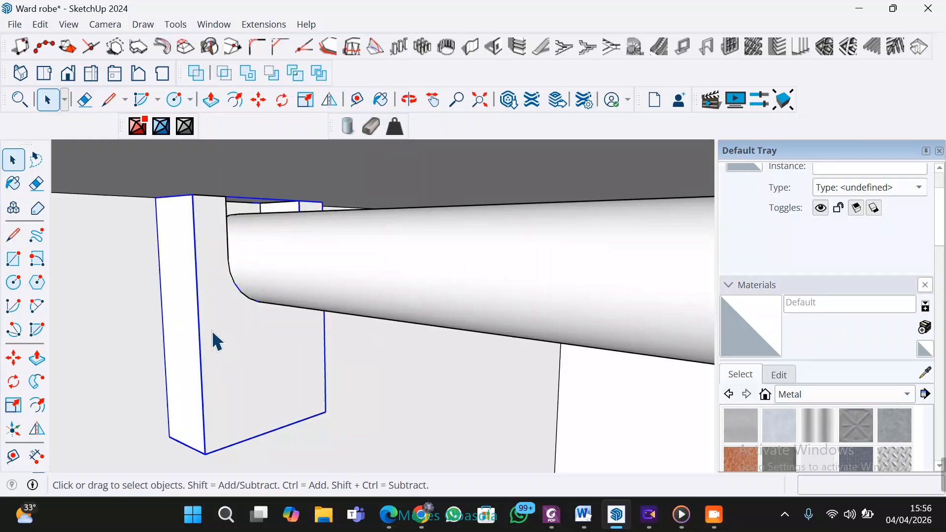
scroll(275, 330, "down", 6)
middle_click_drag(290, 325, 348, 228)
scroll(321, 268, "down", 5)
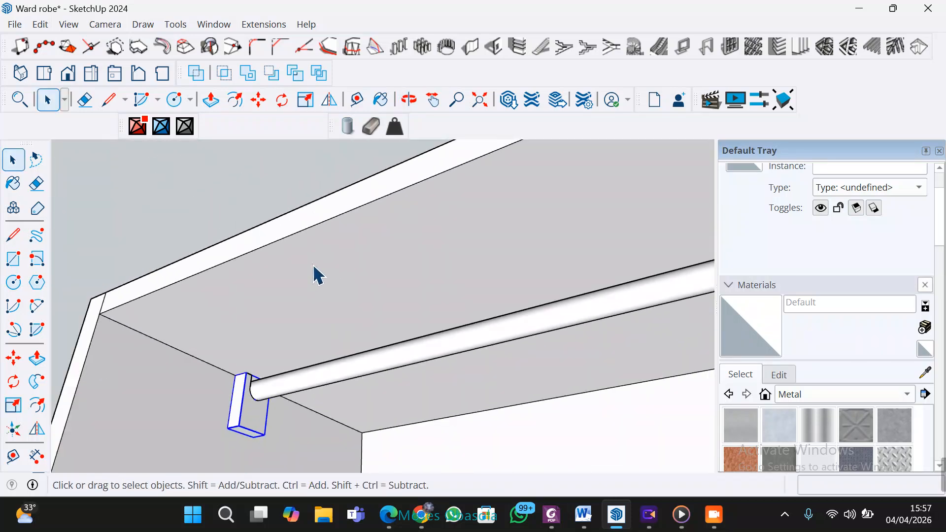
middle_click_drag(353, 323, 428, 350)
scroll(291, 359, "up", 4)
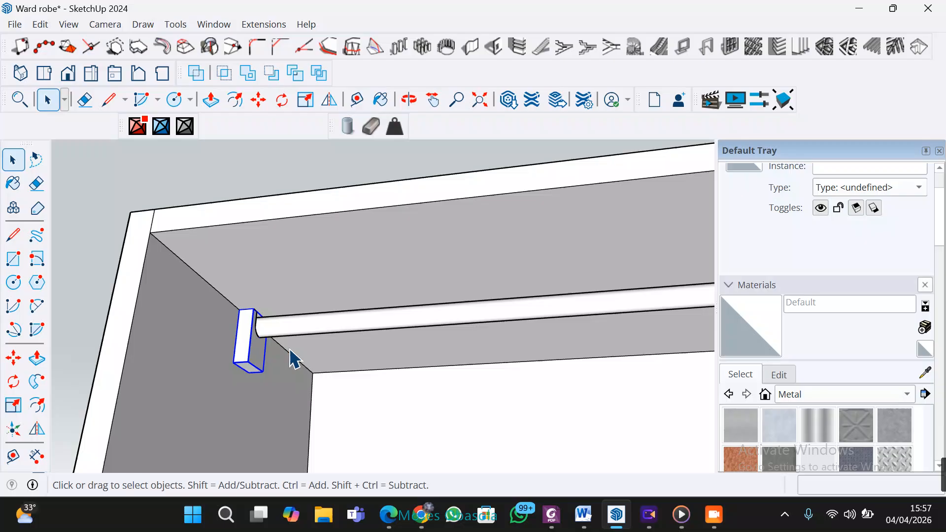
left_click(299, 312, "shift")
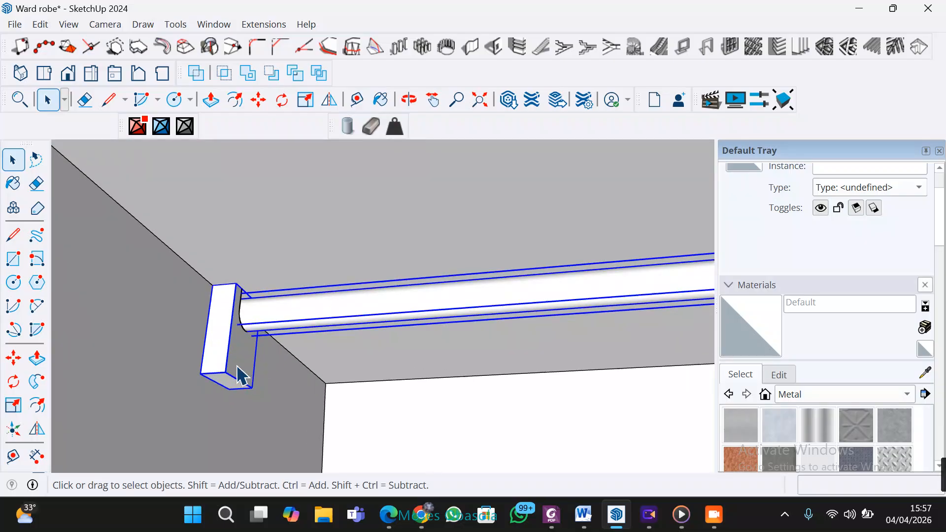
key("m")
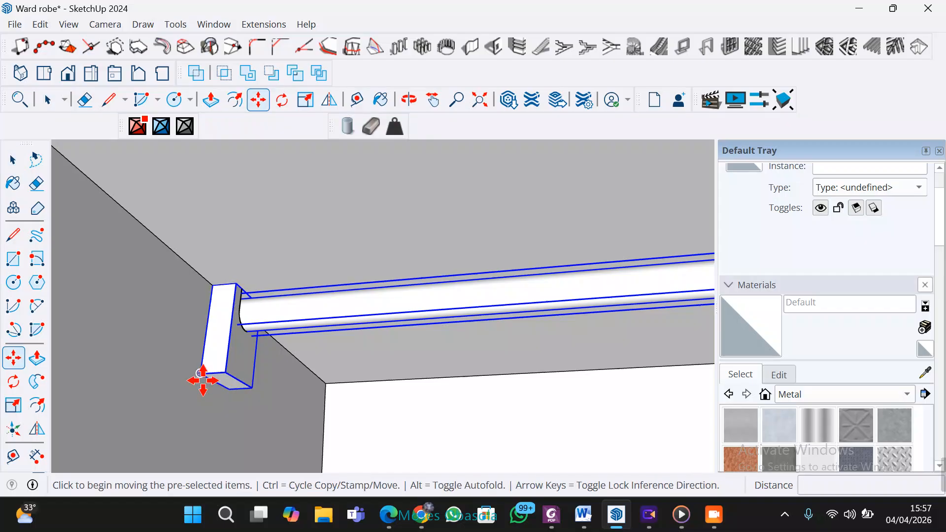
left_click(203, 382)
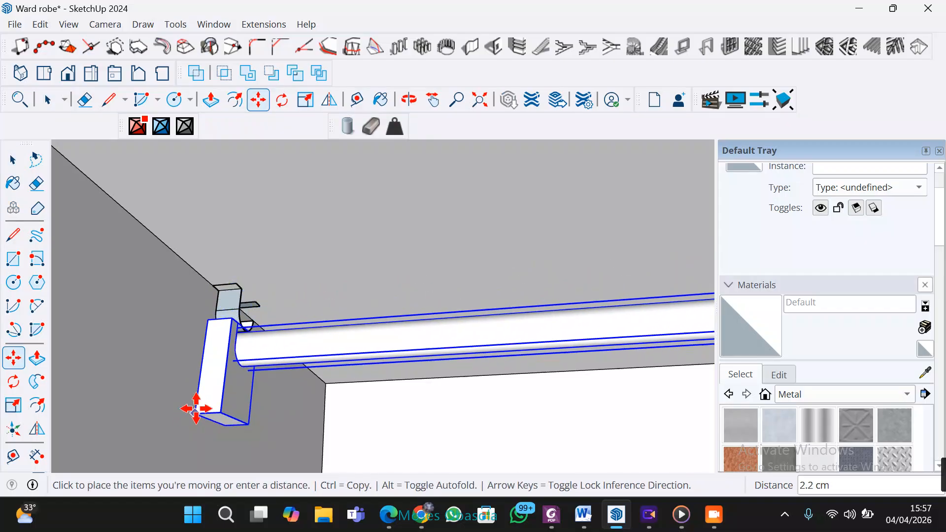
key("Escape")
scroll(232, 300, "down", 3)
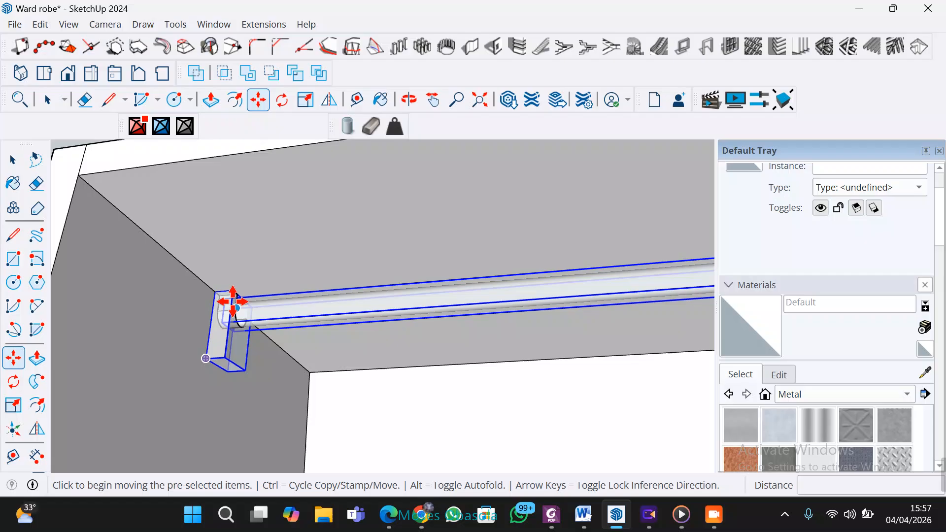
scroll(254, 353, "up", 2)
scroll(244, 348, "up", 1)
scroll(245, 341, "down", 2)
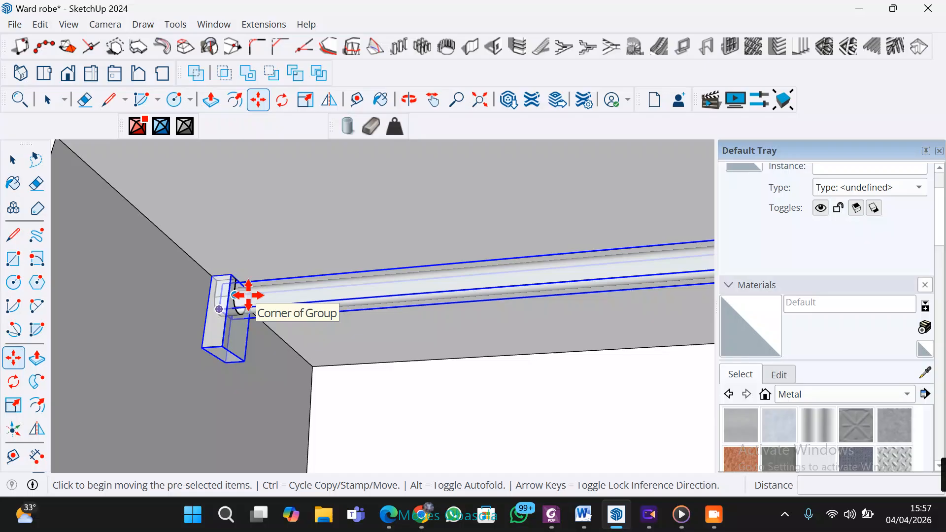
left_click(248, 295)
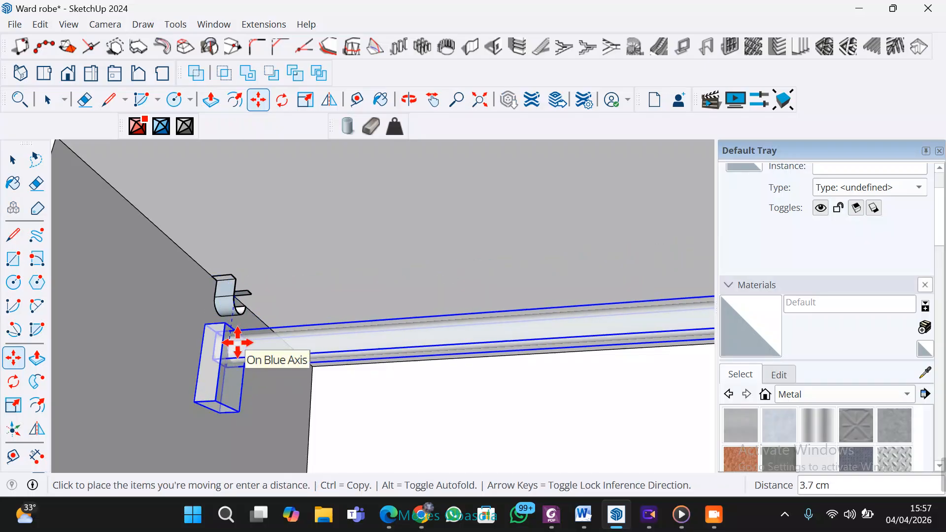
key("Escape")
Step: Cancel the joint move of the rod and bracket, and lower only the hanging rod by 12 cm
key("space")
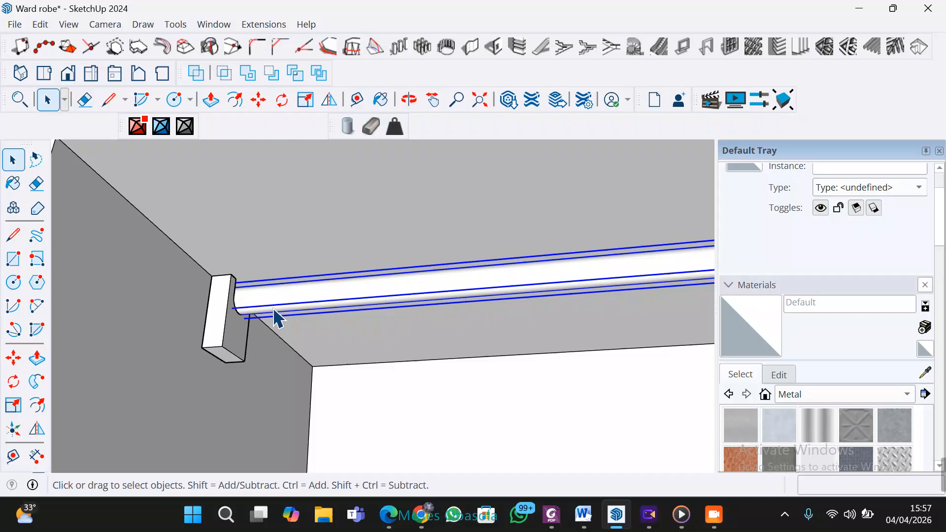
key("m")
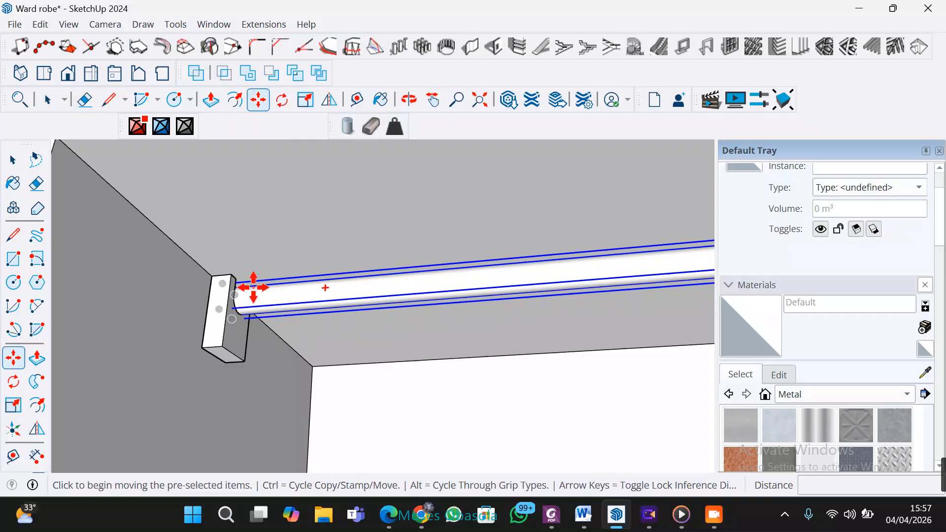
left_click(249, 282)
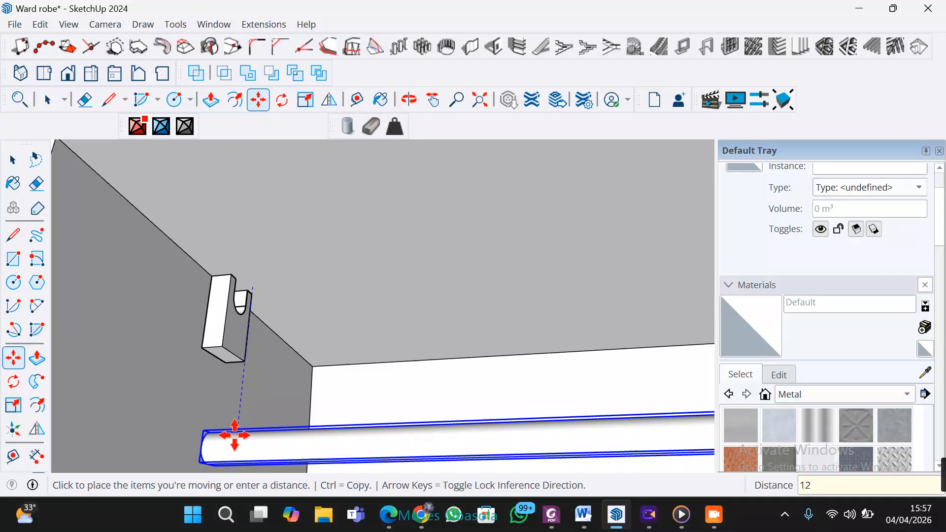
key("Return")
scroll(217, 391, "down", 6)
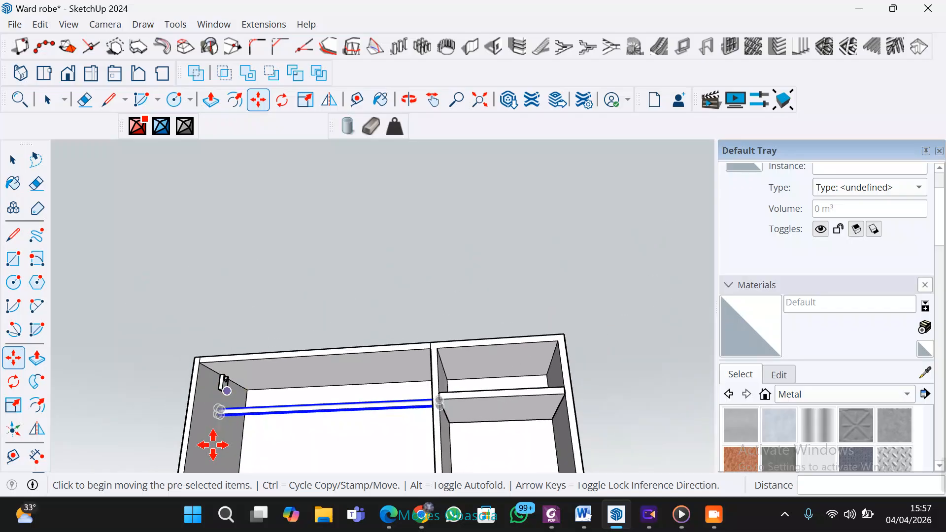
Step: Move the hanging rod back up by 4 cm
middle_click_drag(213, 445, 225, 430)
scroll(220, 344, "up", 6)
middle_click_drag(246, 393, 258, 292)
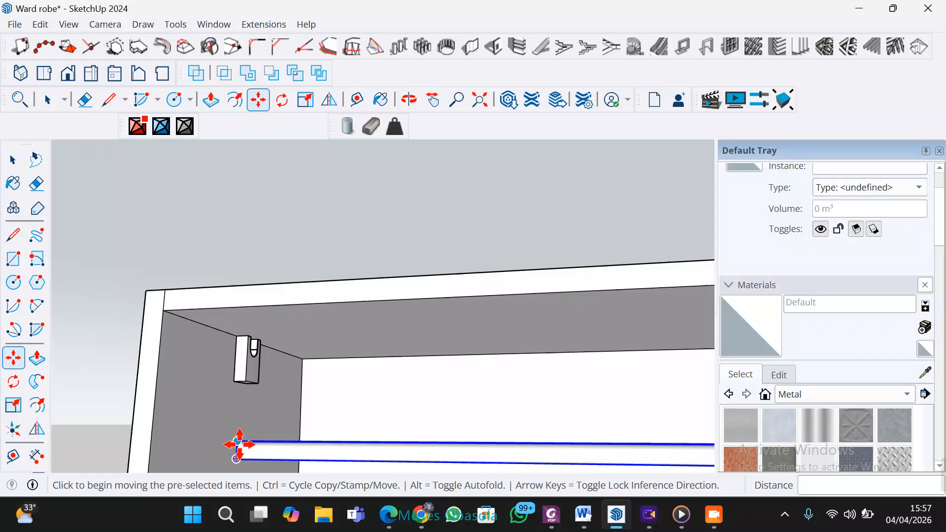
left_click(237, 443)
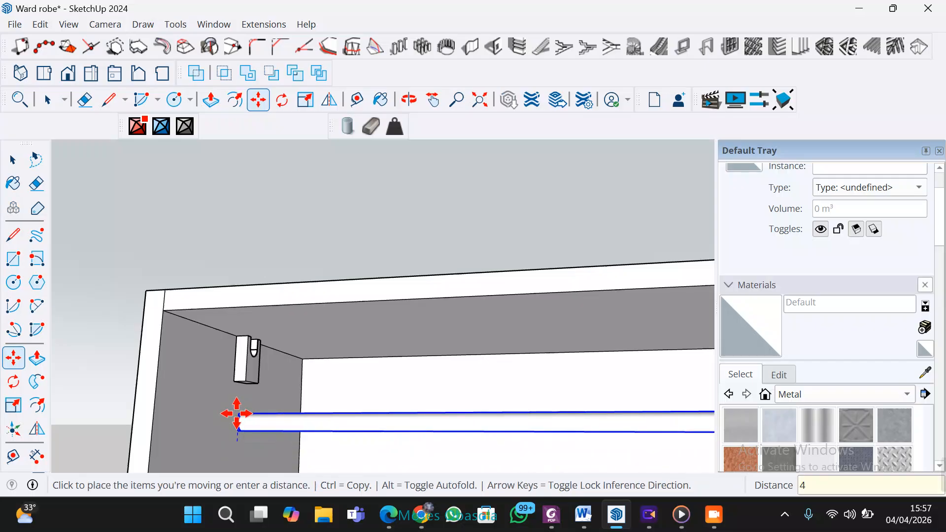
type("4")
key("Return")
Step: Move the bracket beside the shelf divider straight down until its slot holds the end of the hanging rod
scroll(236, 414, "down", 8)
middle_click_drag(236, 416, 433, 391)
scroll(433, 390, "up", 10)
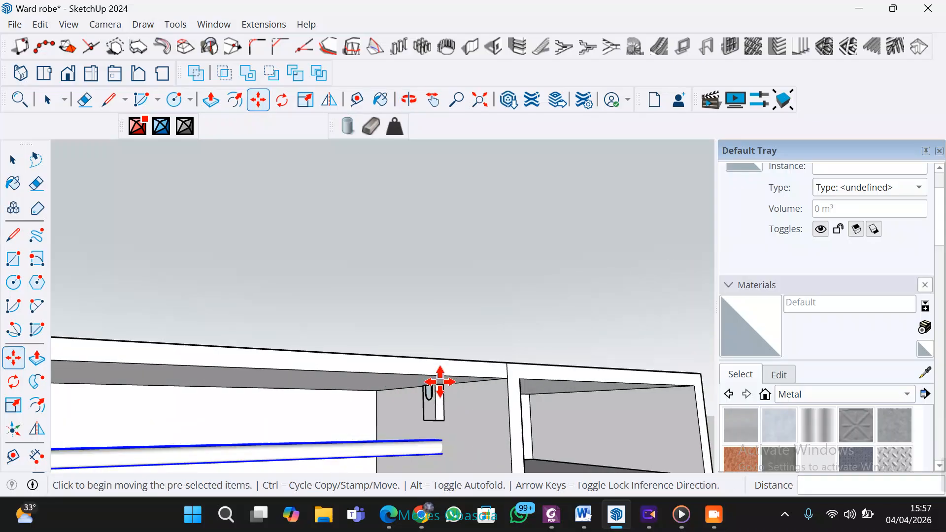
scroll(441, 407, "up", 4)
key("space")
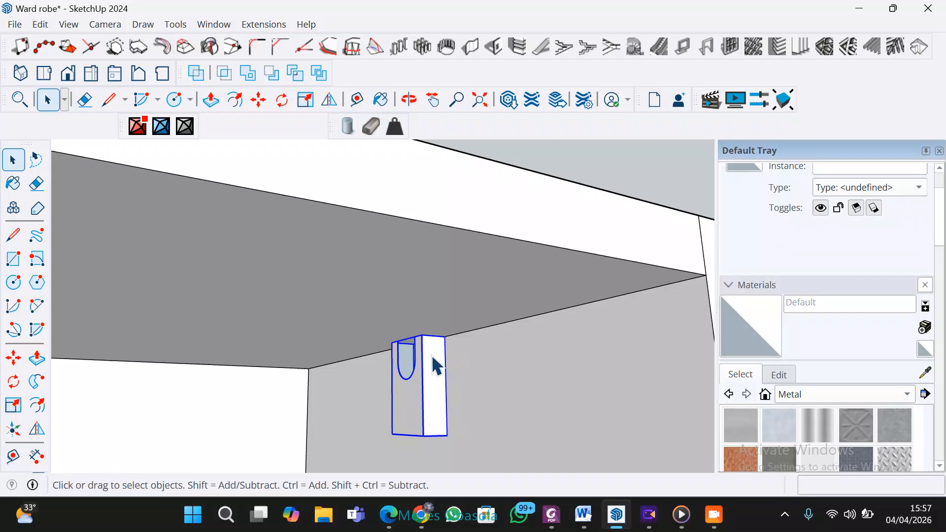
key("q")
key("m")
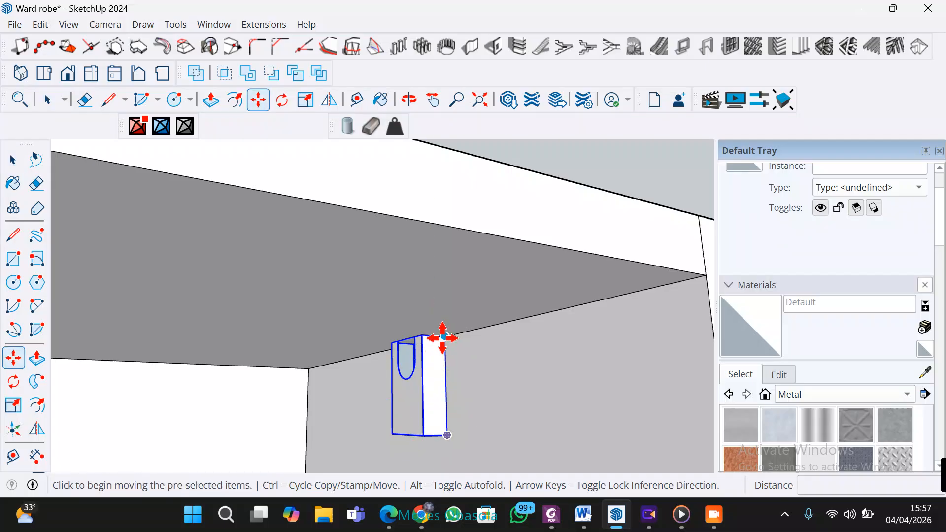
left_click(445, 345)
scroll(439, 430, "down", 3)
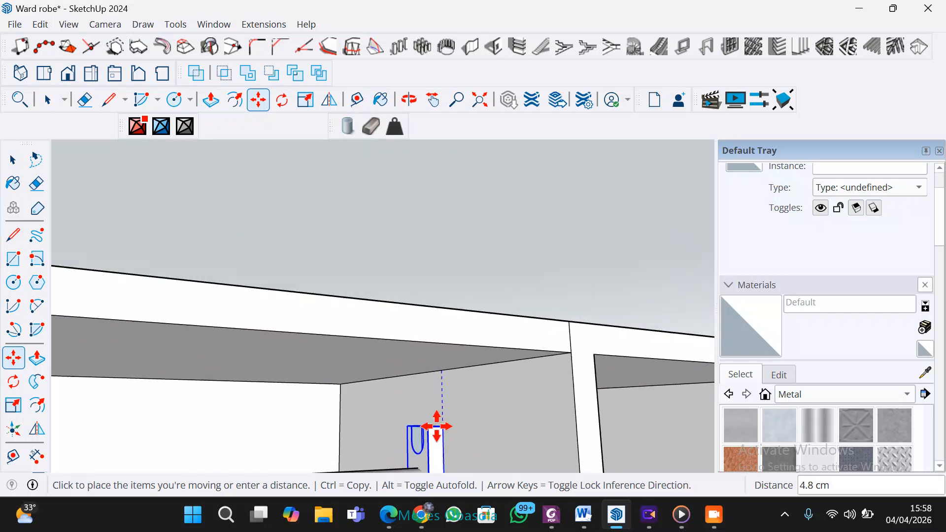
middle_click_drag(442, 394, 436, 296)
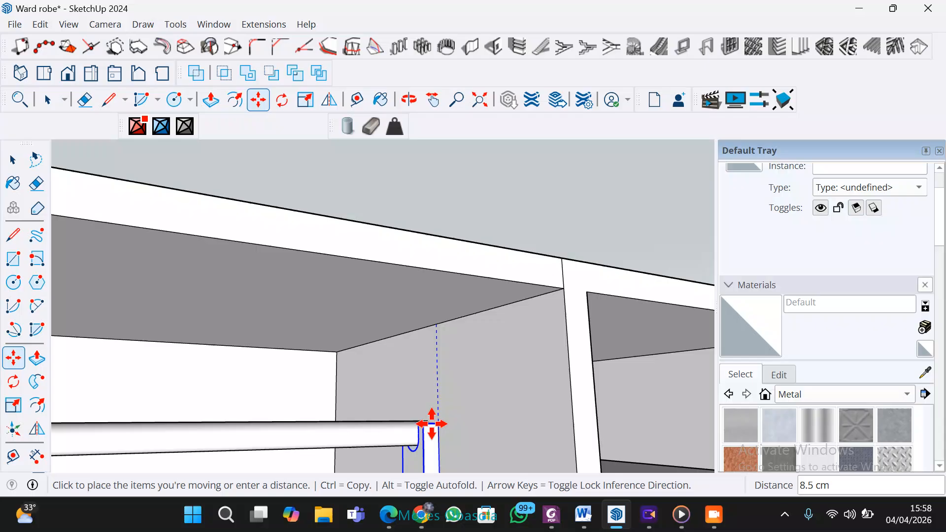
left_click(429, 426)
Step: Select all the original bracket's geometry, including its slot faces, and make it one group
scroll(417, 432, "down", 2)
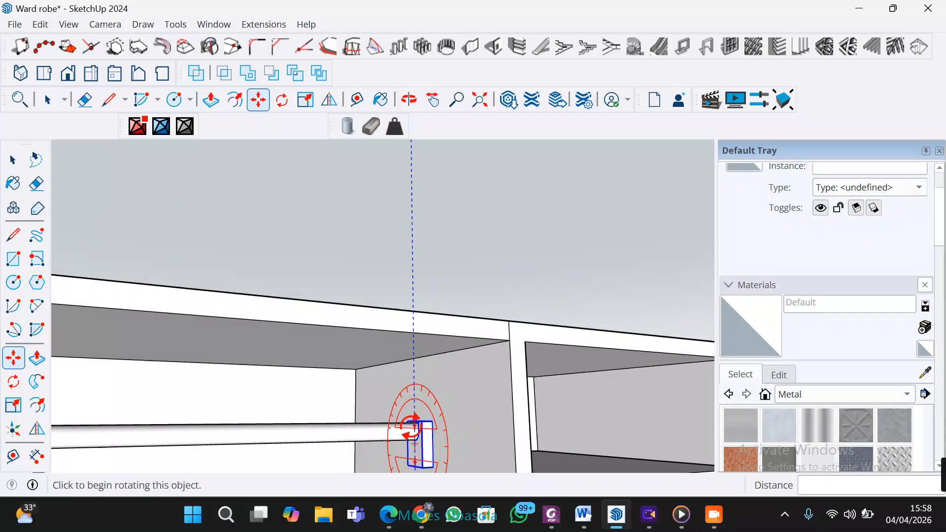
middle_click_drag(393, 434, 487, 260)
scroll(347, 344, "down", 4)
middle_click_drag(343, 346, 207, 424)
middle_click_drag(216, 381, 413, 330, "shift")
key("m")
scroll(319, 221, "up", 2)
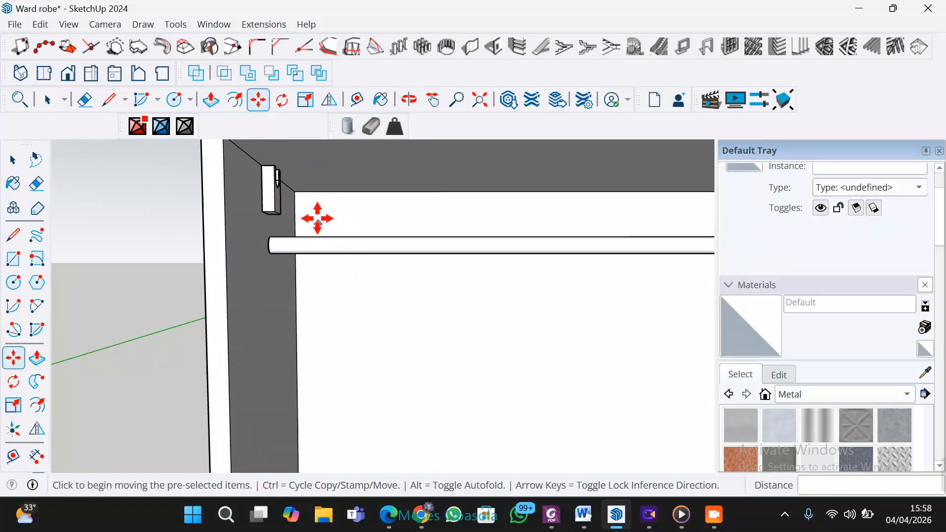
key("space")
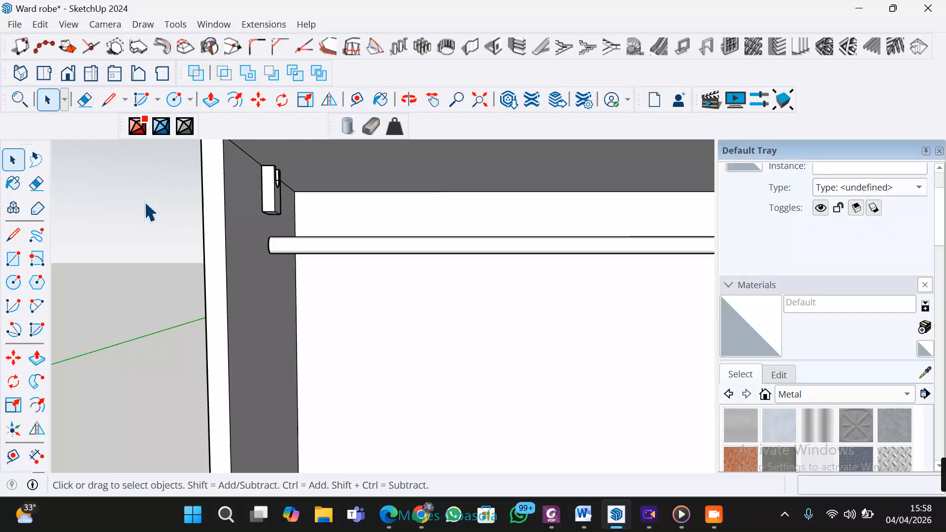
middle_click_drag(150, 212, 106, 194)
scroll(310, 173, "up", 5)
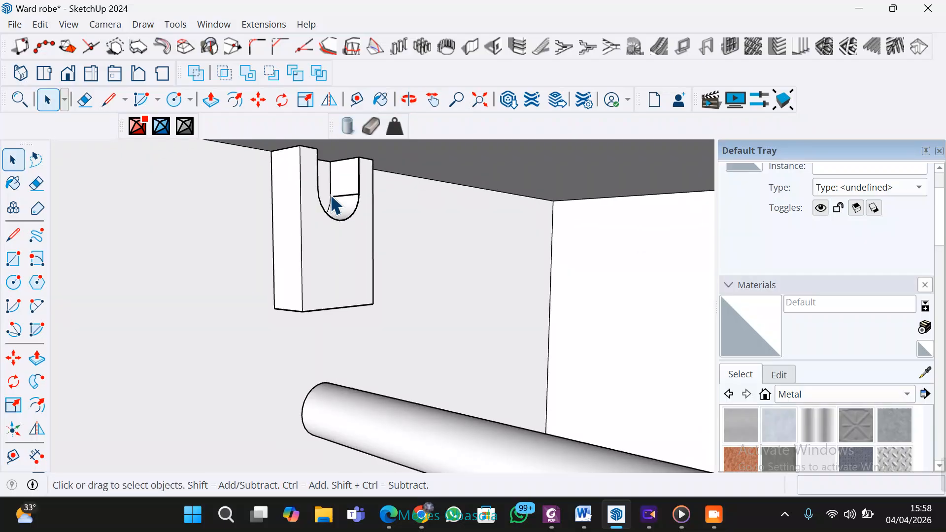
scroll(333, 202, "up", 2)
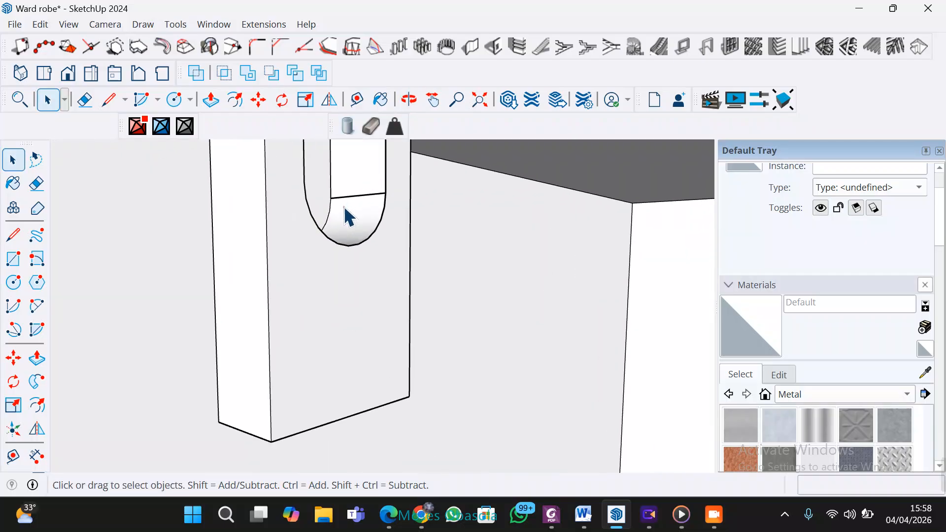
left_click(365, 166, "shift")
left_click(356, 158, "shift")
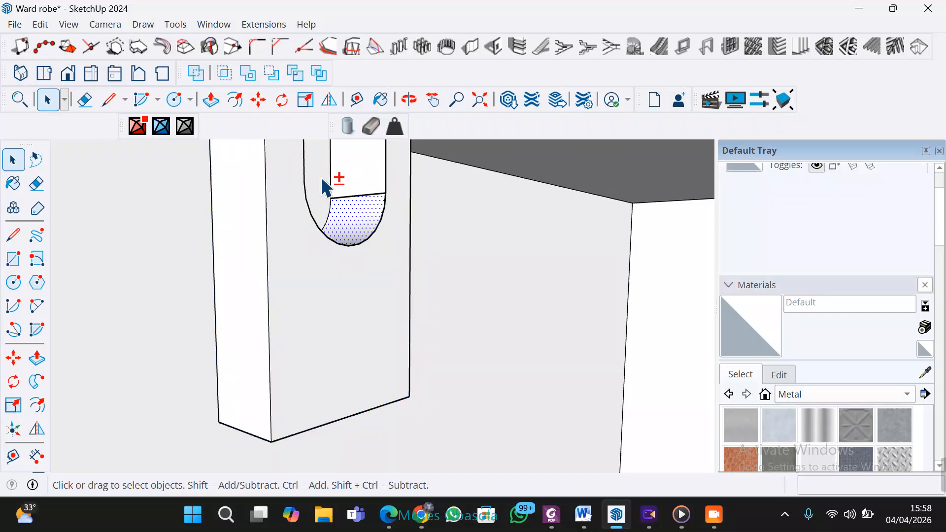
middle_click_drag(373, 261, 315, 191)
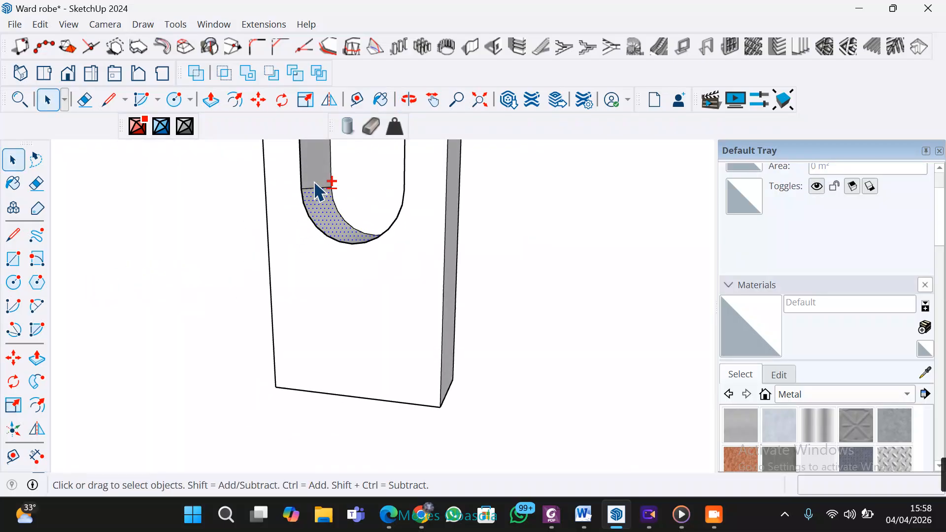
right_click(337, 314)
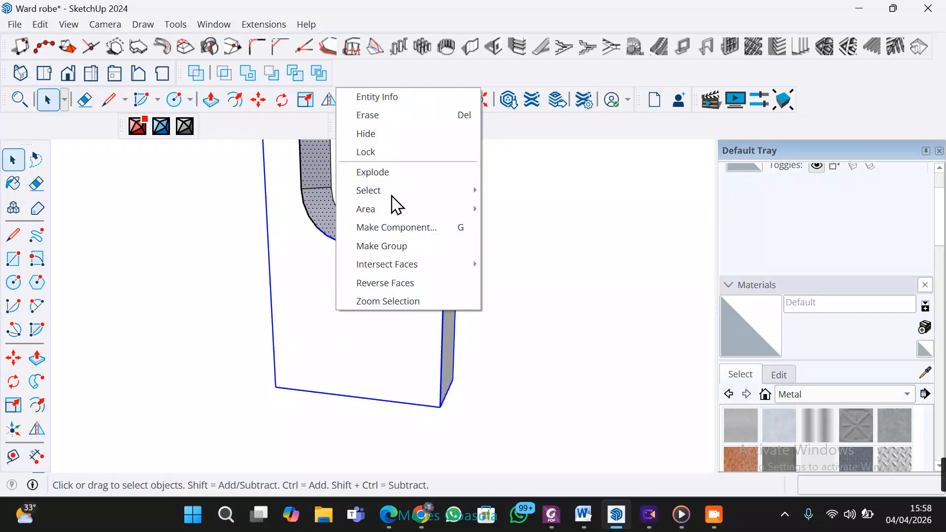
left_click(388, 249)
Step: Move the grouped original bracket straight down 8 cm so its slot holds the other end of the rod
middle_click_drag(388, 250, 399, 287)
middle_click_drag(387, 249, 368, 292)
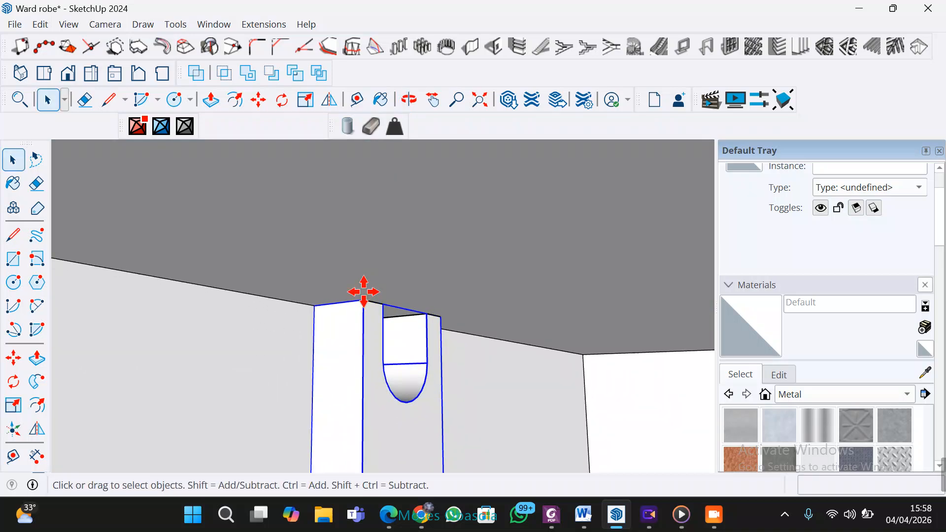
key("m")
left_click(314, 307)
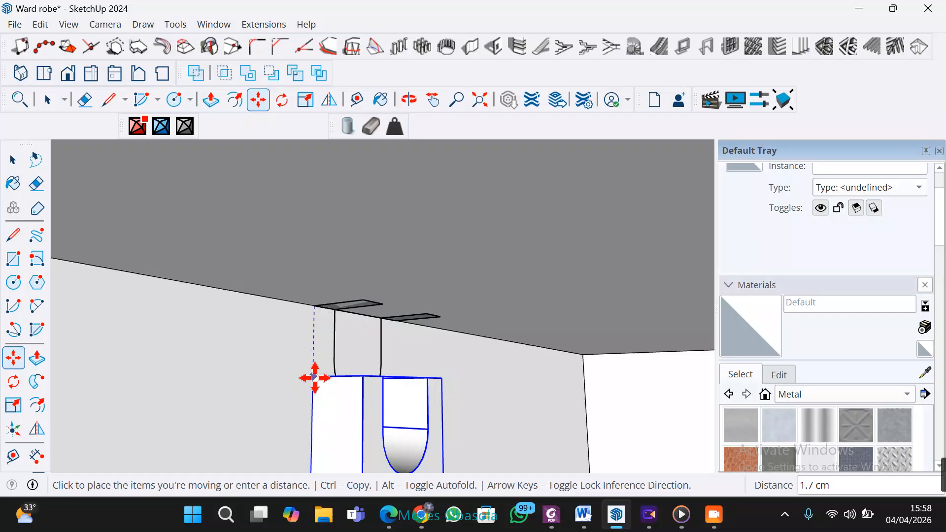
scroll(314, 386, "down", 2)
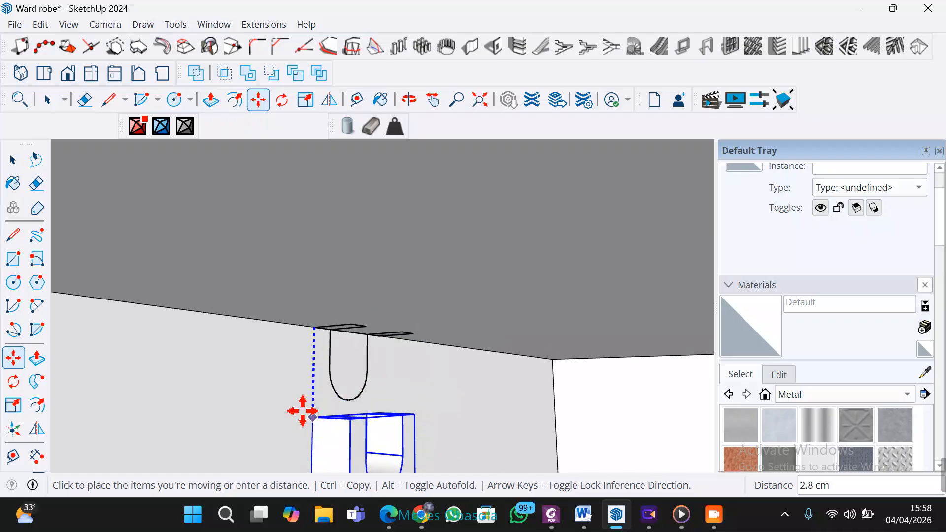
middle_click_drag(303, 411, 324, 190)
scroll(312, 207, "up", 2)
scroll(323, 321, "up", 2)
scroll(342, 387, "up", 1)
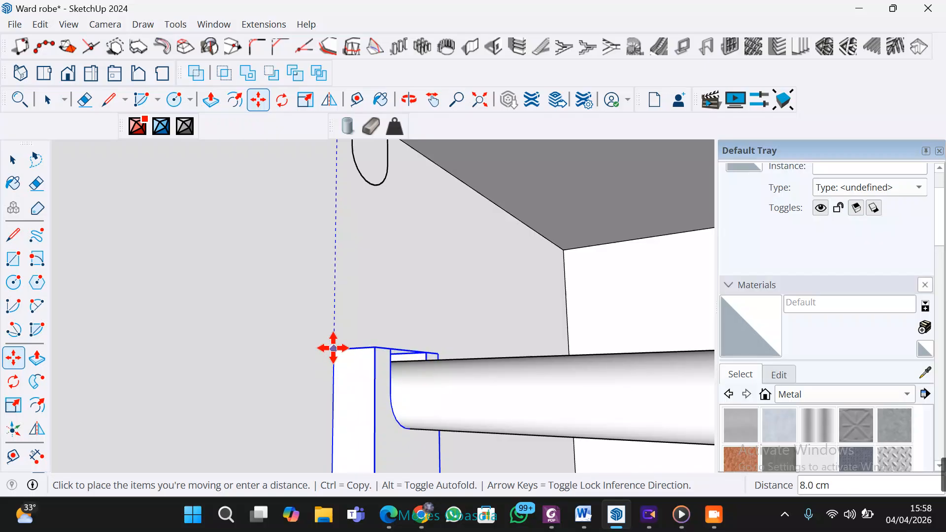
left_click(334, 348)
key("space")
Step: Delete the leftover slot arc and its two vertical edges at the original bracket's former position
middle_click_drag(390, 241, 330, 285)
scroll(346, 260, "down", 1)
middle_click_drag(362, 239, 364, 345, "shift")
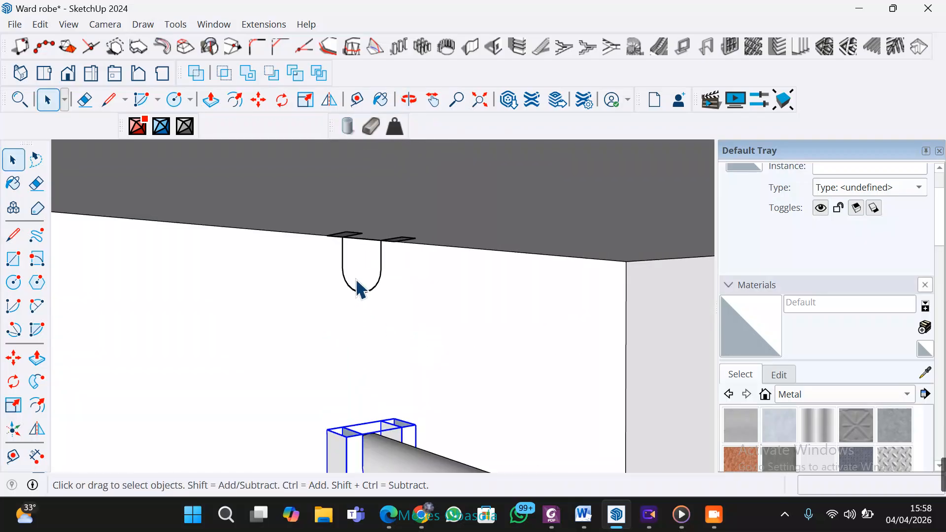
scroll(353, 258, "up", 5)
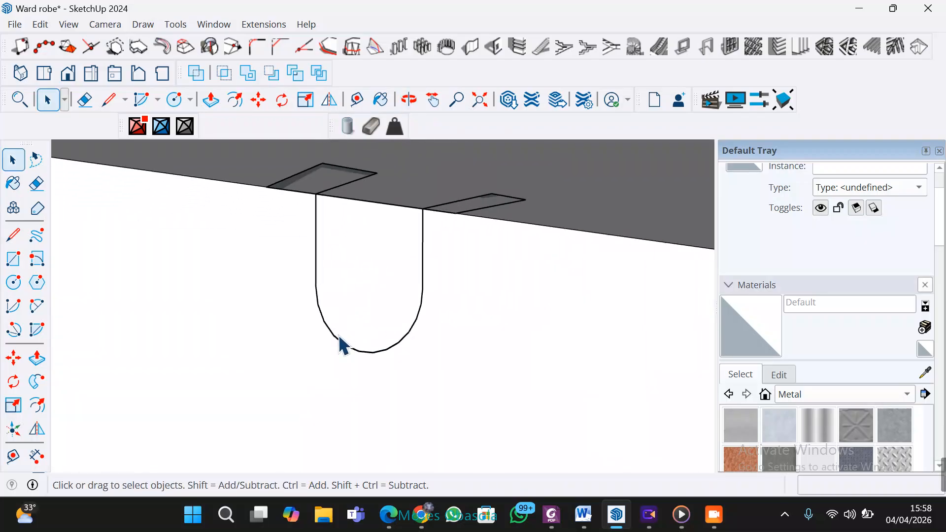
left_click(340, 341)
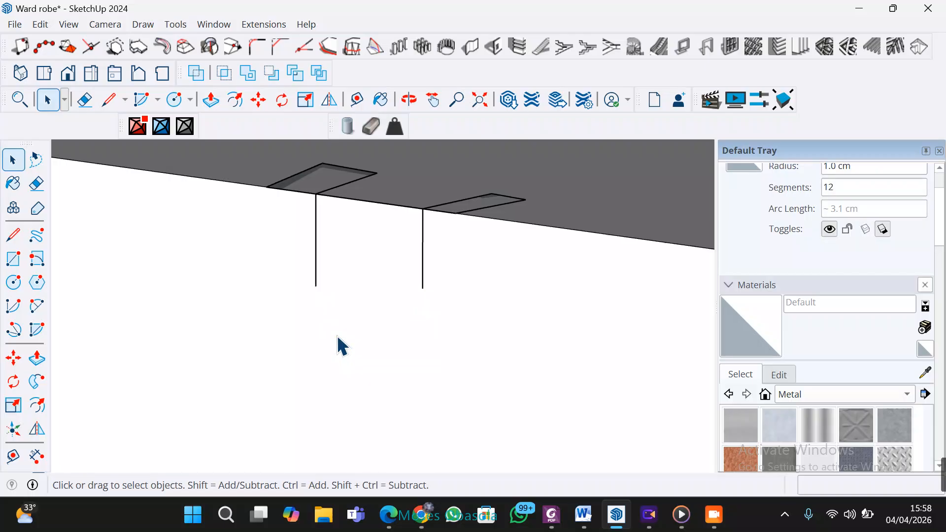
left_click(331, 245)
left_click(316, 227)
key("Delete")
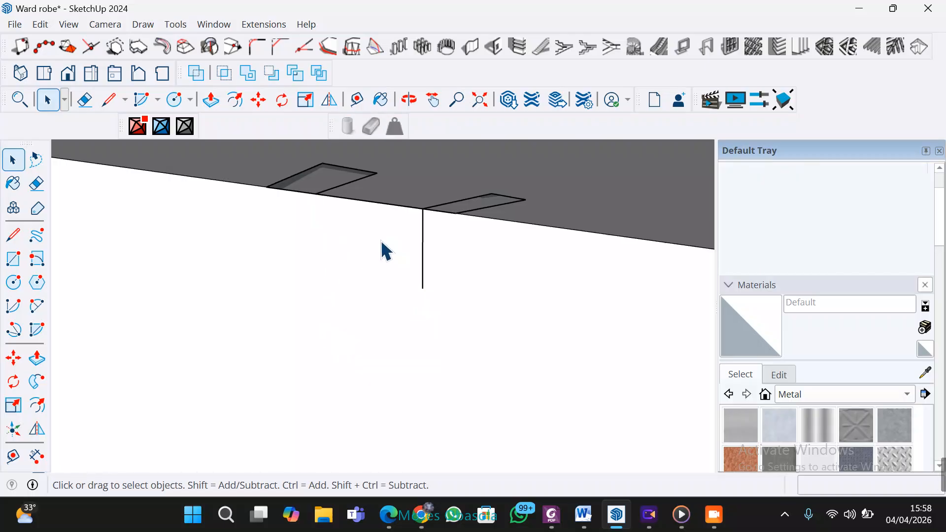
key("Delete")
key("Delete")
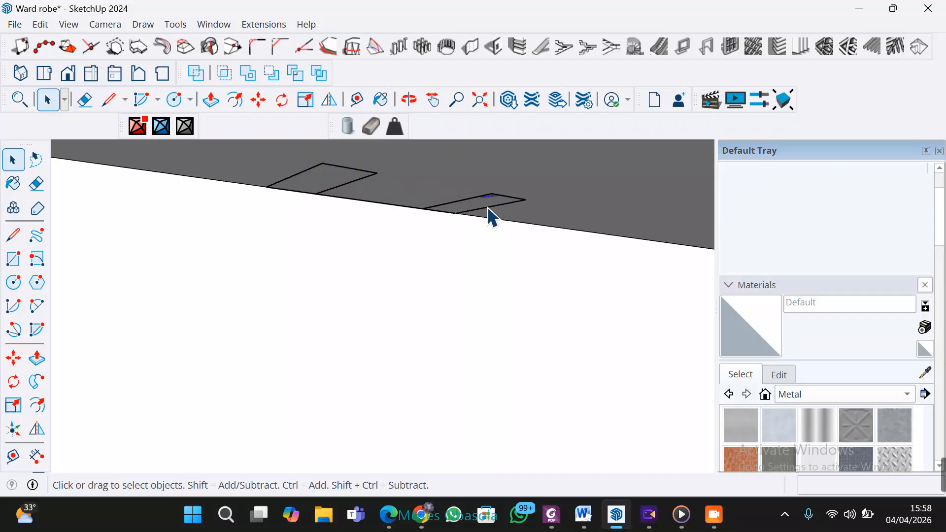
Step: Delete the leftover sliver face inside the bracket footprint nearer the compartment's back corner, under the top panel
left_click(488, 208)
scroll(493, 210, "up", 4)
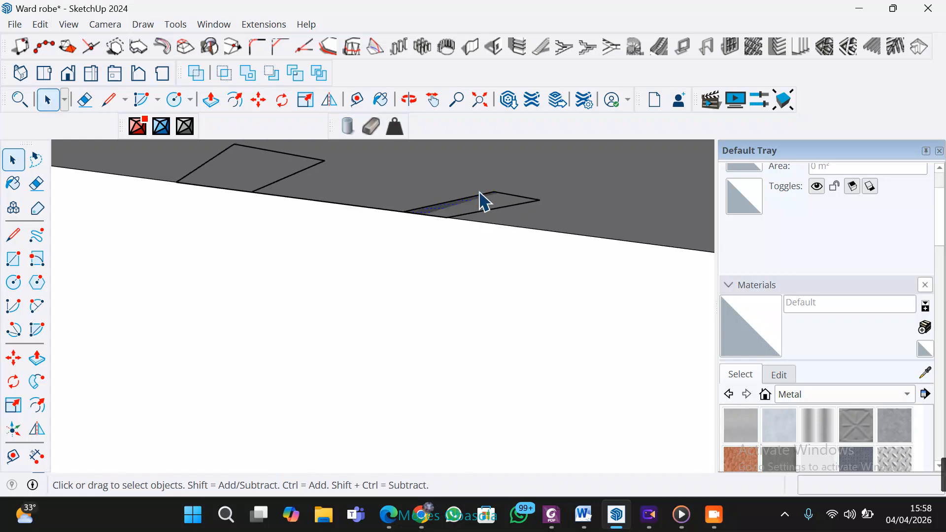
key("Delete")
left_click(513, 202)
key("Delete")
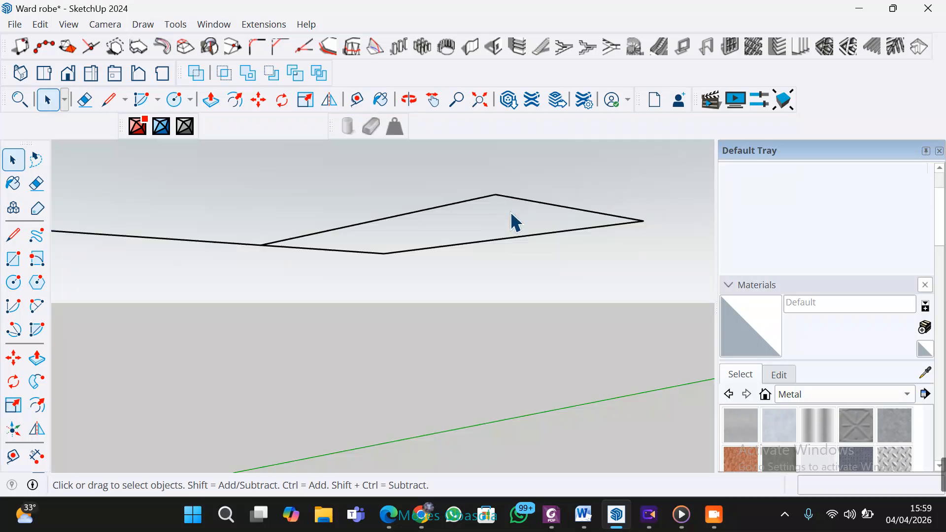
key("ctrl+z")
Step: Delete the leftover edges of the bracket footprint nearer the back corner, on the underside of the top panel
scroll(446, 250, "down", 3)
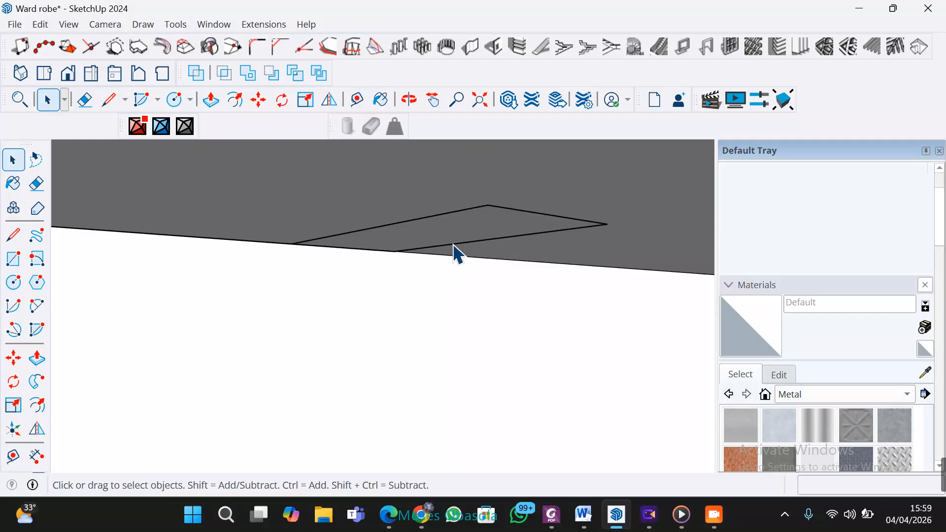
left_click(464, 236)
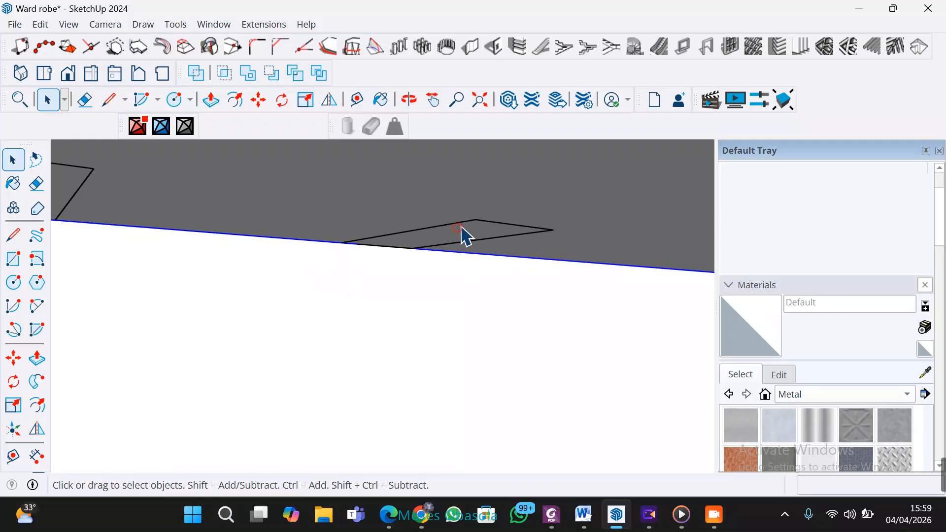
left_click(463, 224)
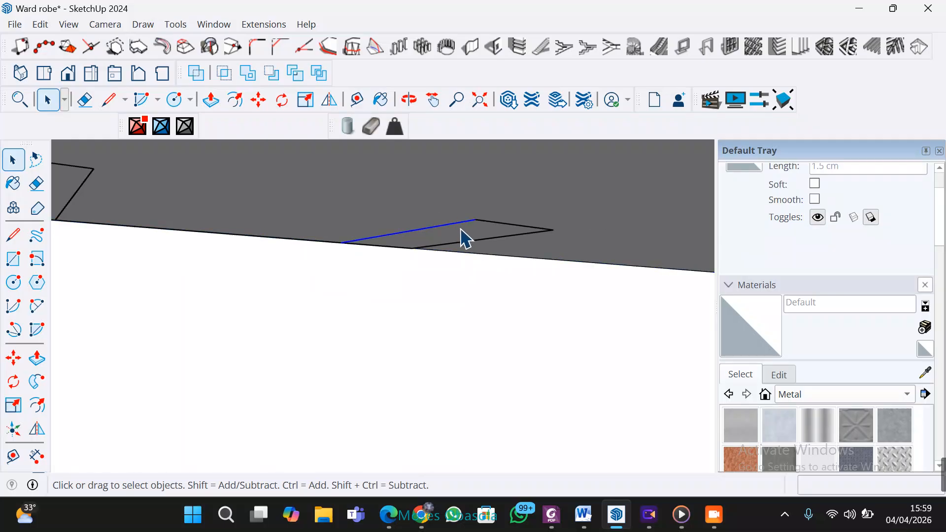
left_click(524, 249)
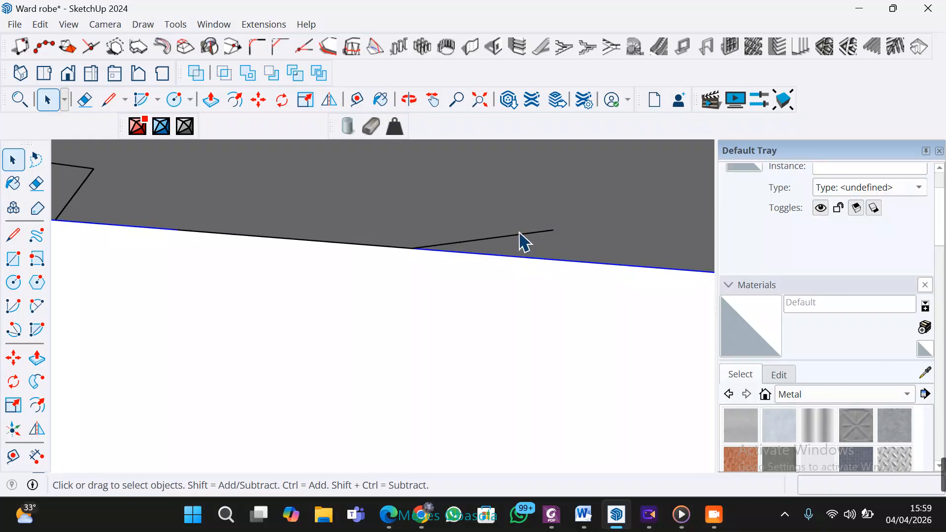
key("Delete")
scroll(245, 222, "down", 2)
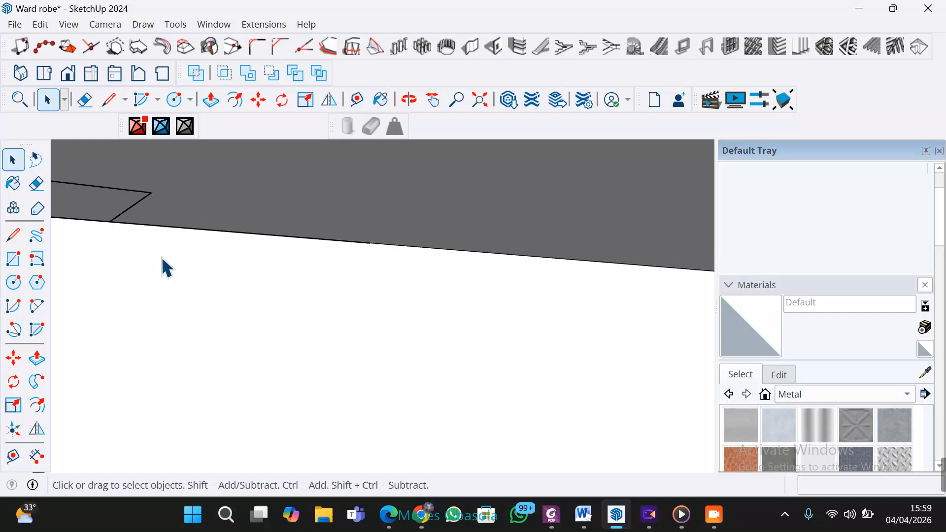
Step: Delete the three leftover edges of the remaining bracket footprint on the underside of the top panel
middle_click_drag(187, 266, 293, 193)
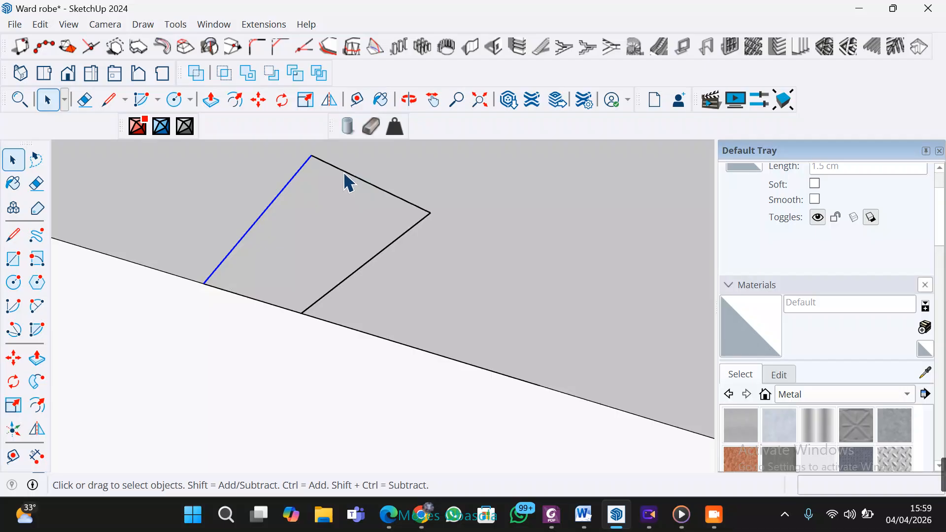
key("Delete")
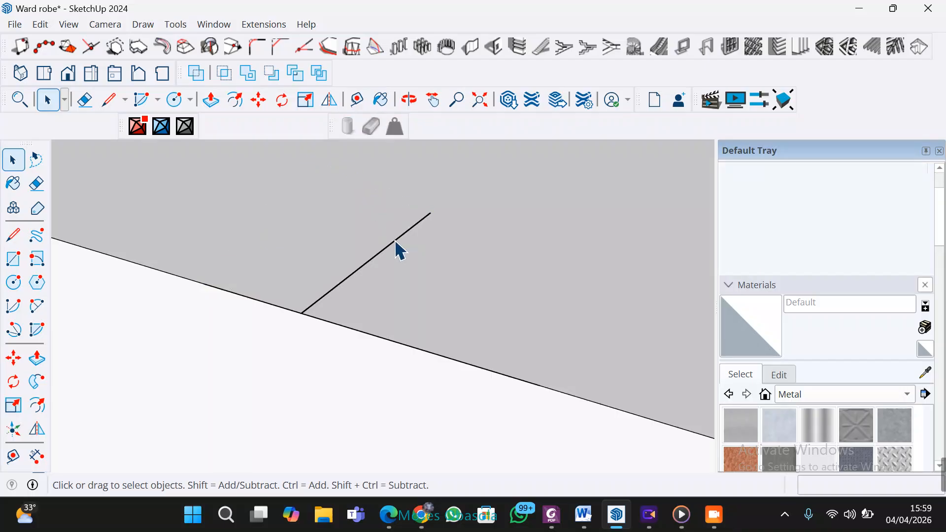
key("Delete")
Step: Inspect the whole wardrobe from the front and at an angle, including the rod and its two brackets in the hanging compartment
scroll(373, 277, "down", 12)
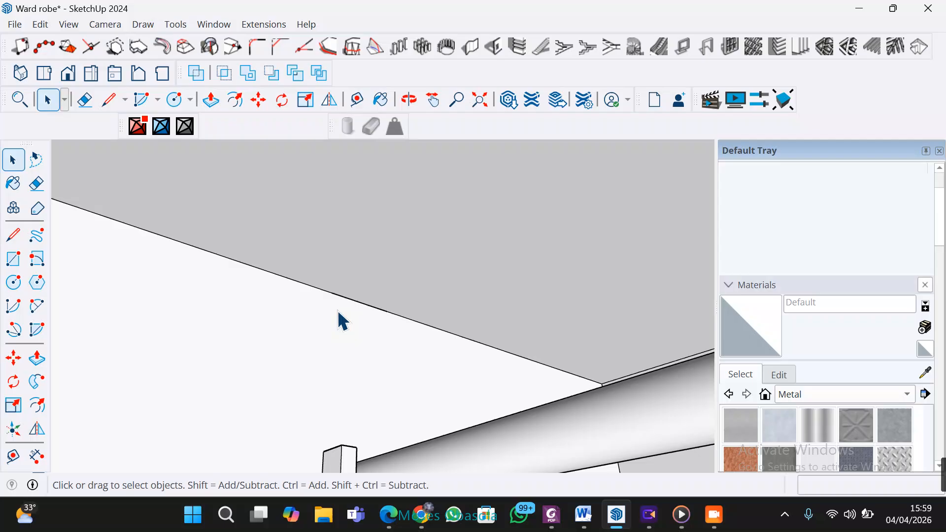
scroll(358, 311, "down", 6)
middle_click_drag(332, 338, 383, 461)
scroll(383, 390, "down", 6)
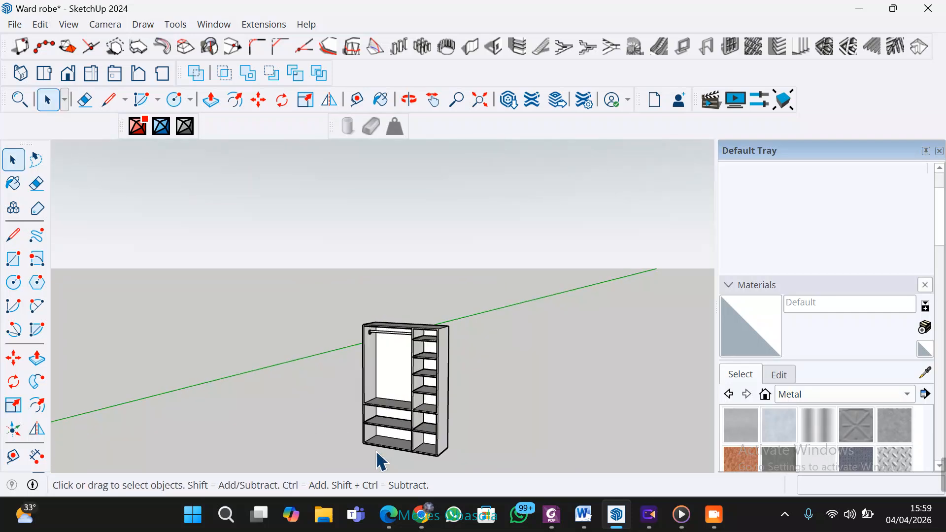
scroll(382, 327, "up", 4)
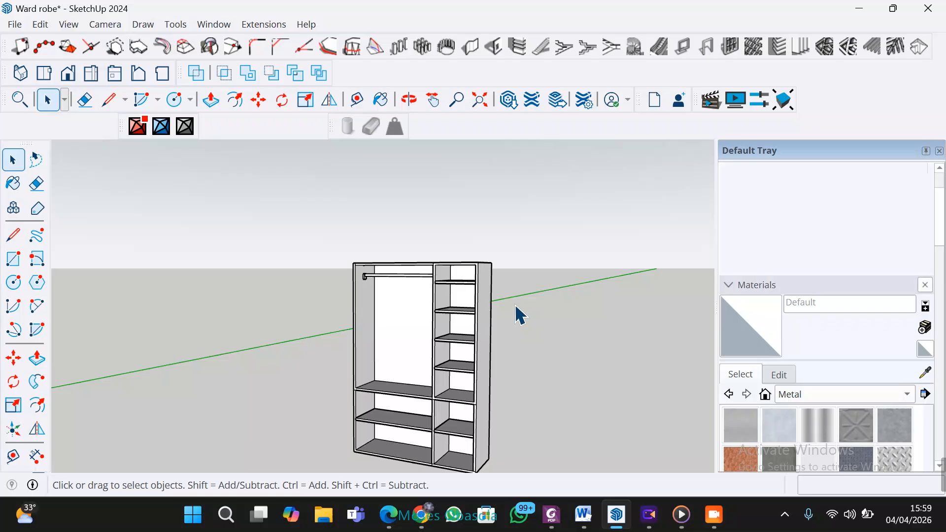
scroll(420, 333, "up", 5)
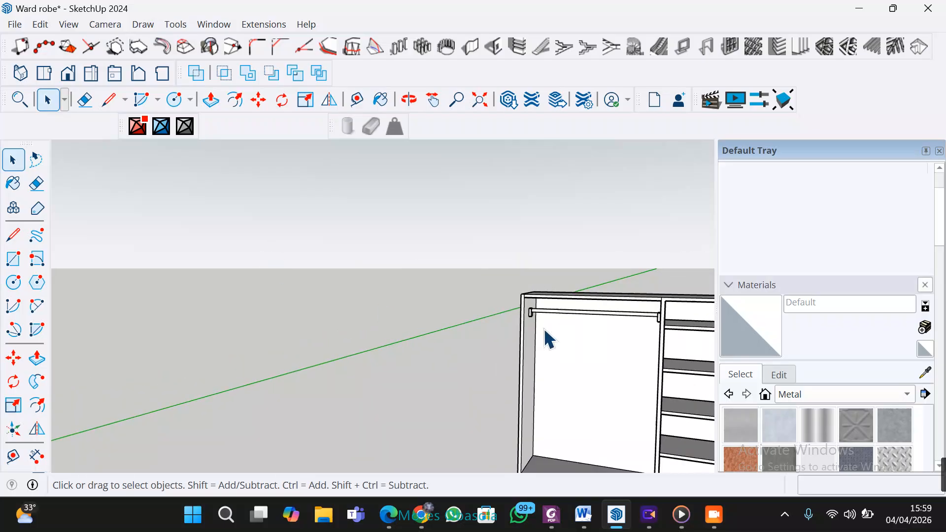
middle_click_drag(514, 386, 313, 242)
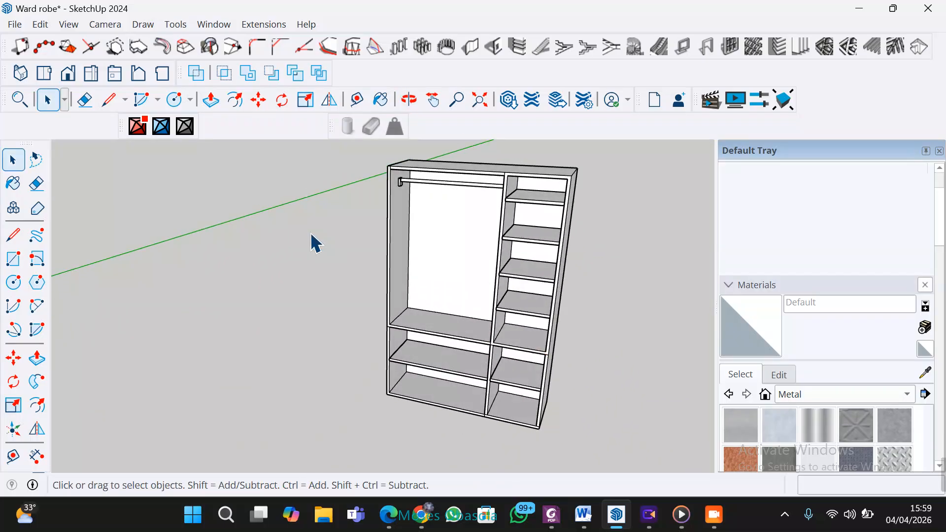
middle_click_drag(434, 323, 420, 214)
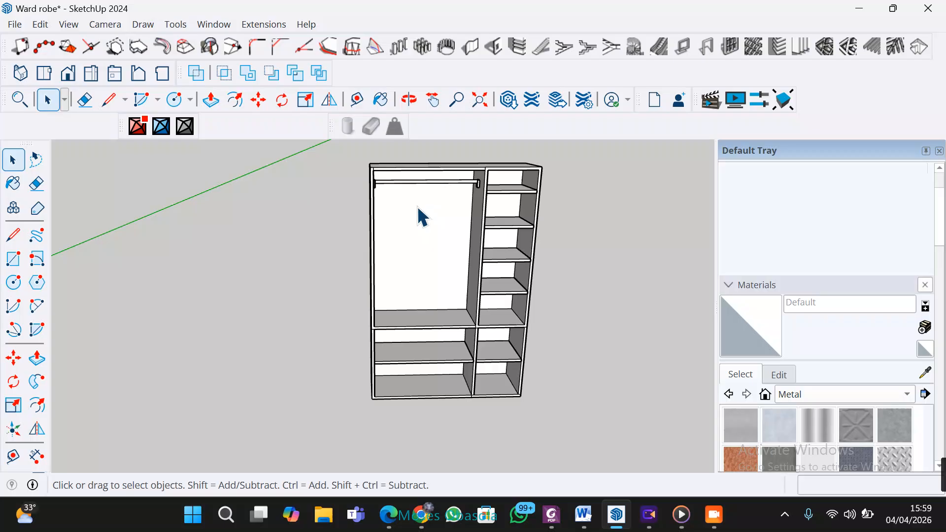
scroll(439, 197, "up", 2)
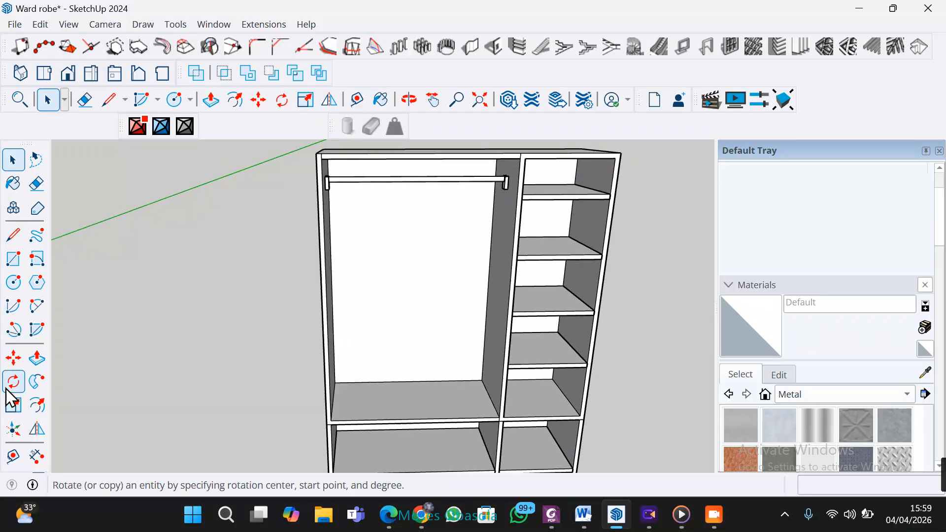
left_click(14, 466)
mouse_move(716, 523)
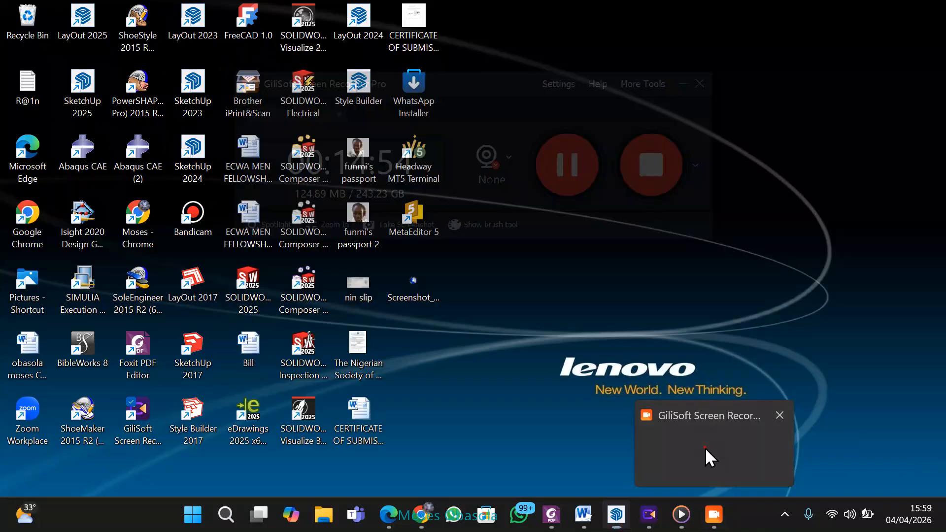
left_click(705, 447)
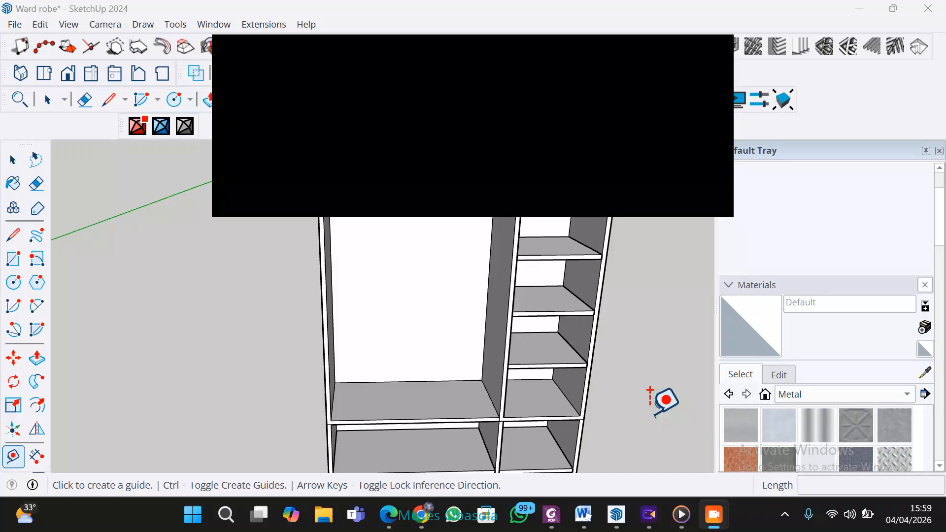
left_click(701, 58)
middle_click_drag(476, 183, 376, 171)
scroll(351, 154, "up", 5)
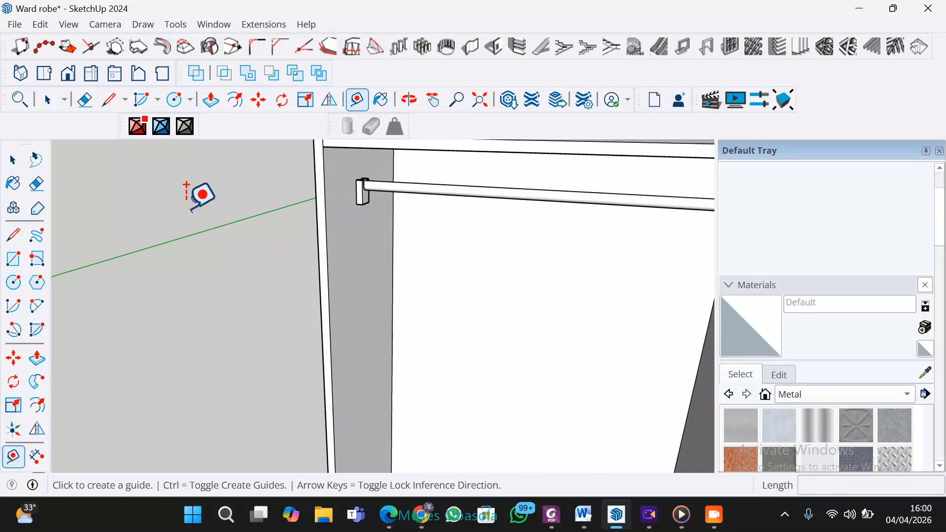
scroll(281, 271, "down", 8)
middle_click_drag(302, 275, 242, 264)
left_click(14, 258)
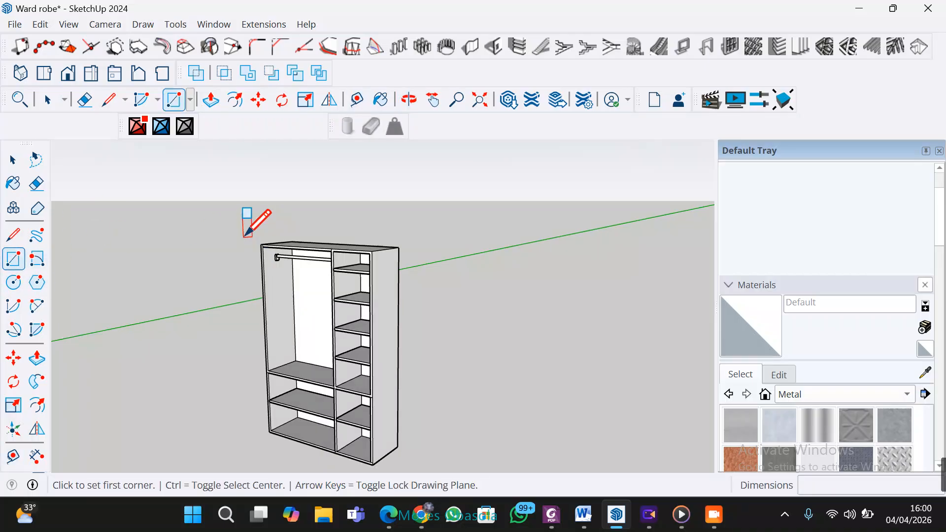
scroll(245, 236, "up", 6)
left_click(246, 242)
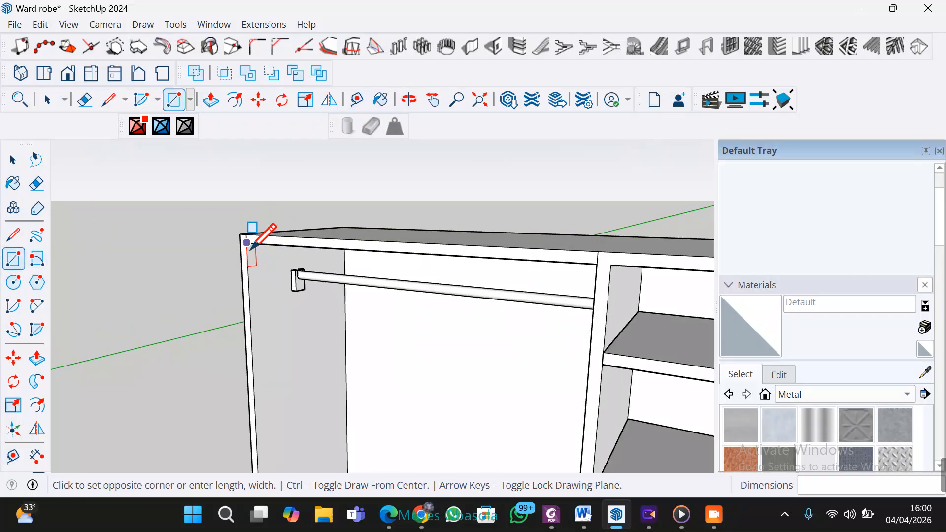
scroll(394, 345, "down", 5)
middle_click_drag(403, 435, 480, 344)
scroll(476, 428, "up", 1)
middle_click_drag(462, 410, 474, 201, "shift")
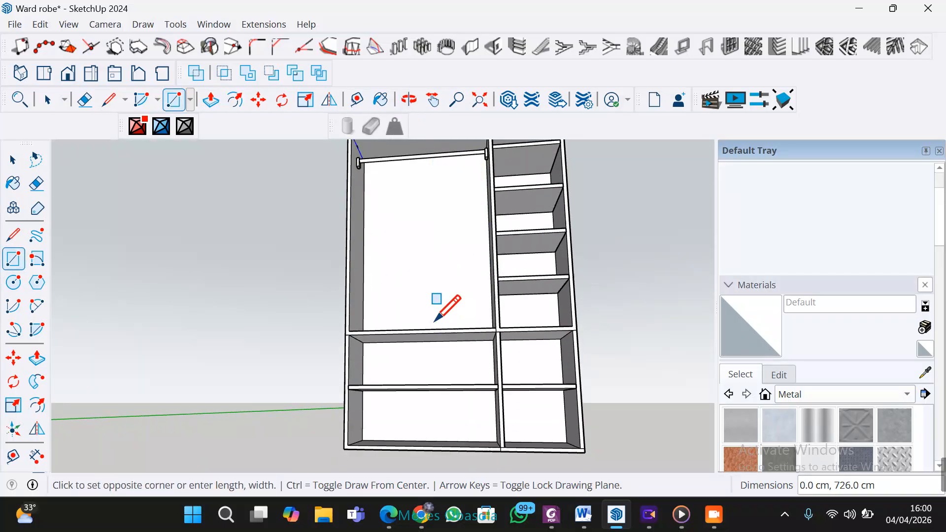
key("Escape")
Step: Examine the wardrobe from its opposite side, including the outer side panel, the hanging compartment and the shelves
scroll(443, 315, "down", 2)
middle_click_drag(428, 344, 240, 515)
scroll(334, 281, "up", 3)
middle_click_drag(376, 393, 688, 340)
scroll(389, 389, "down", 5)
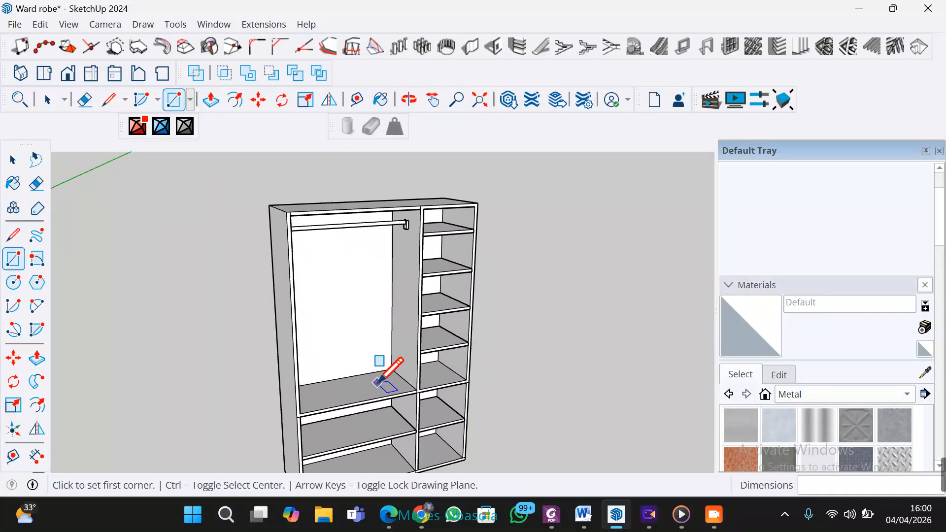
scroll(417, 357, "down", 2)
scroll(417, 356, "up", 2)
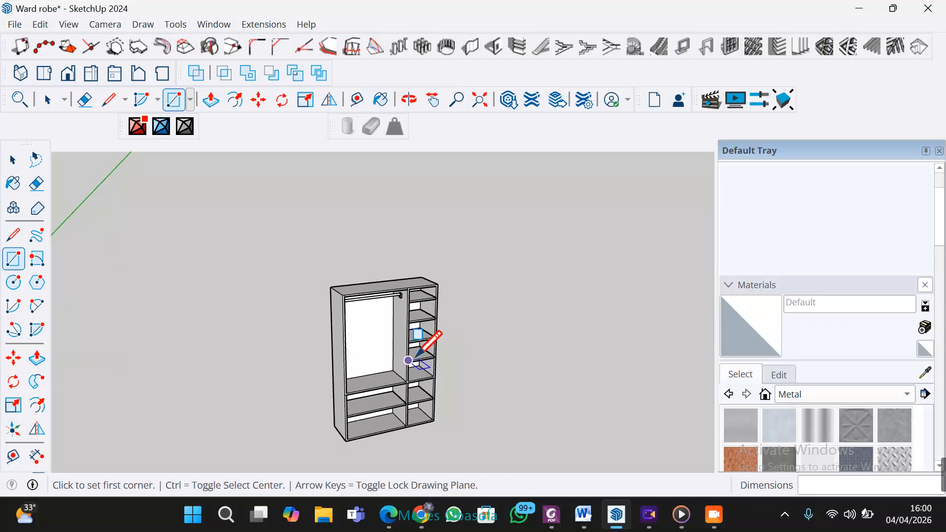